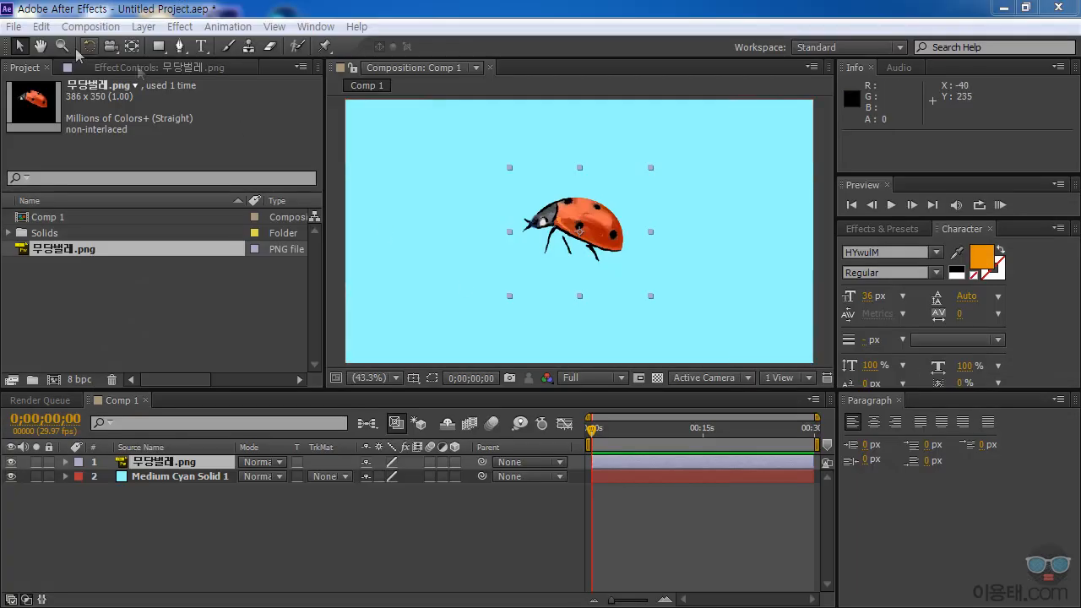
Review the Media & Disk Cache preferences and leave them without applying changes
{"action": "left_click", "coordinate": [42, 26]}
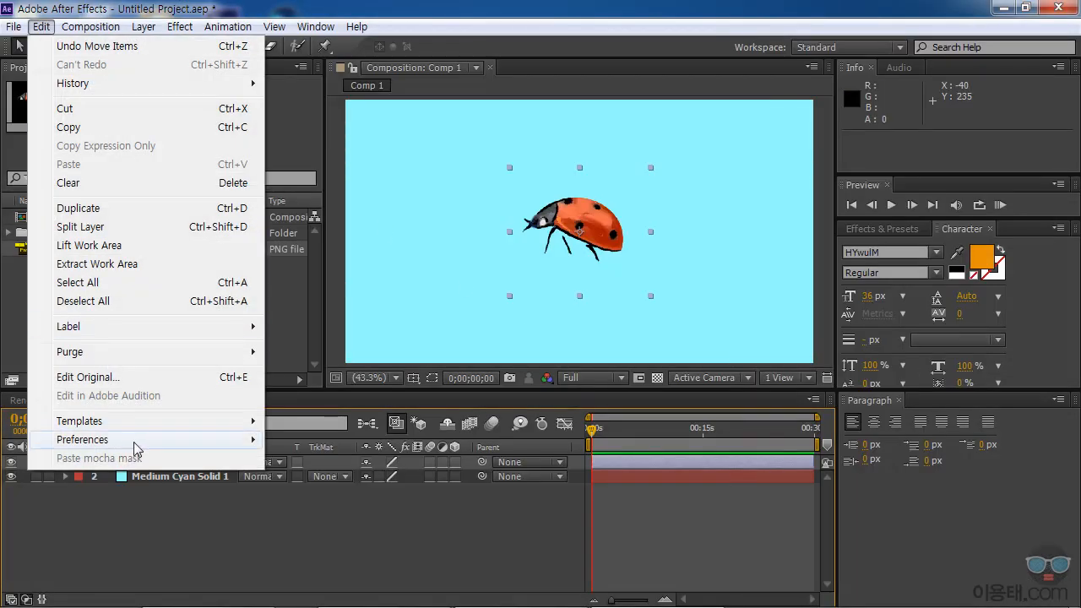
{"action": "mouse_move", "coordinate": [140, 442]}
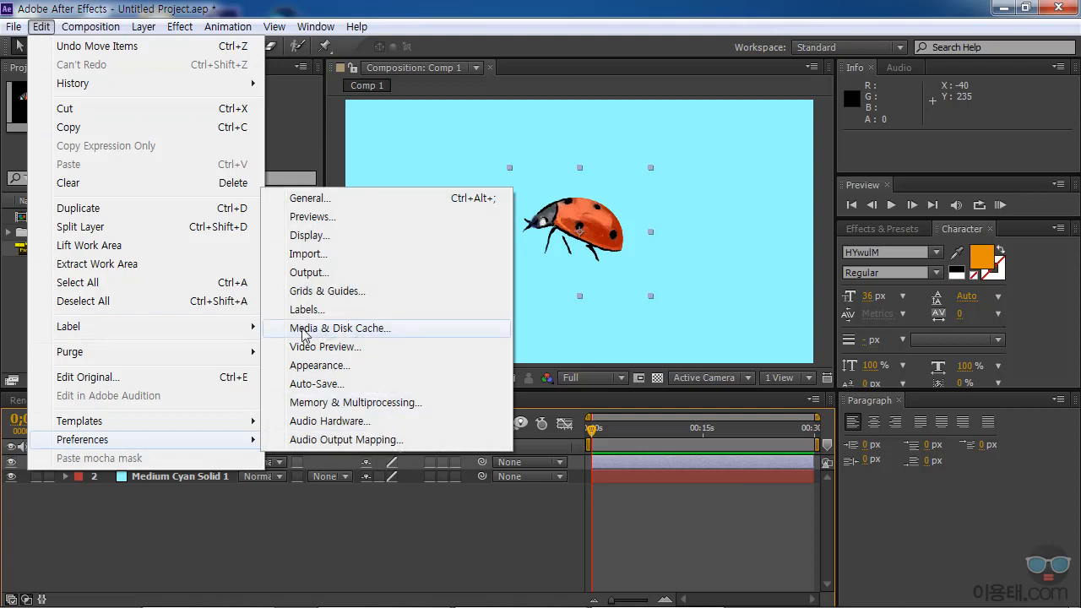
{"action": "left_click", "coordinate": [351, 329]}
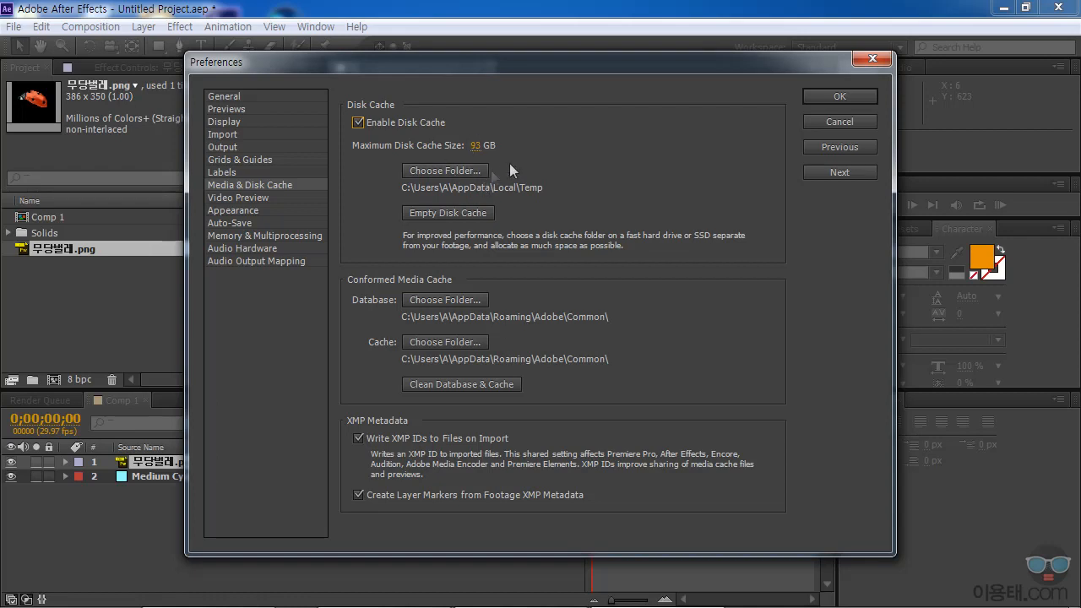
{"action": "left_click", "coordinate": [839, 124]}
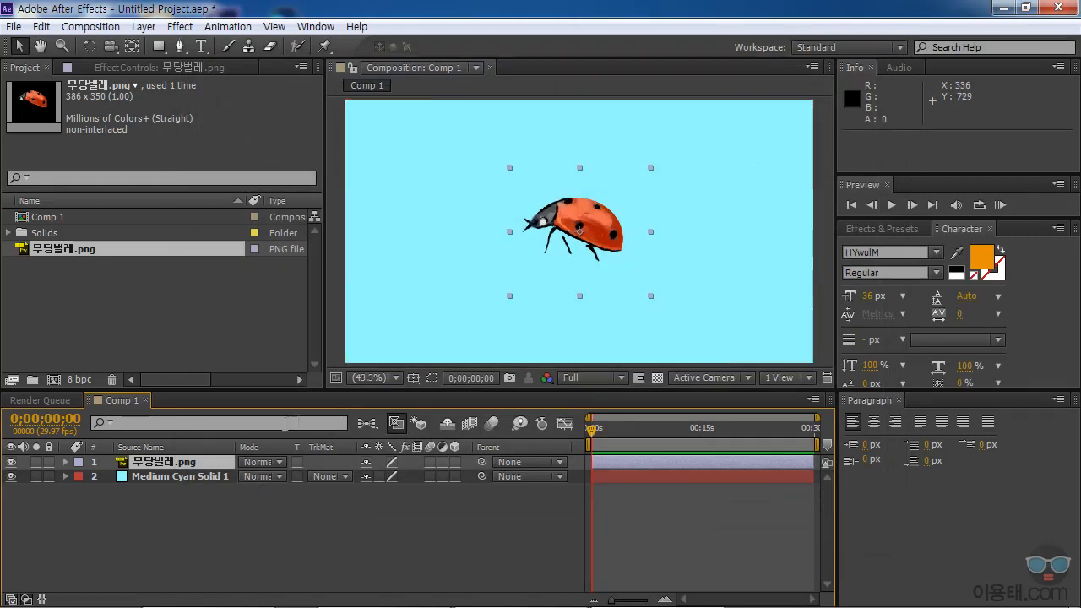
Enable Position keyframing on the ladybug layer at 0;00;00;00 and place it near the frame's lower-right corner, at about 1125, 623
{"action": "left_click", "coordinate": [160, 464]}
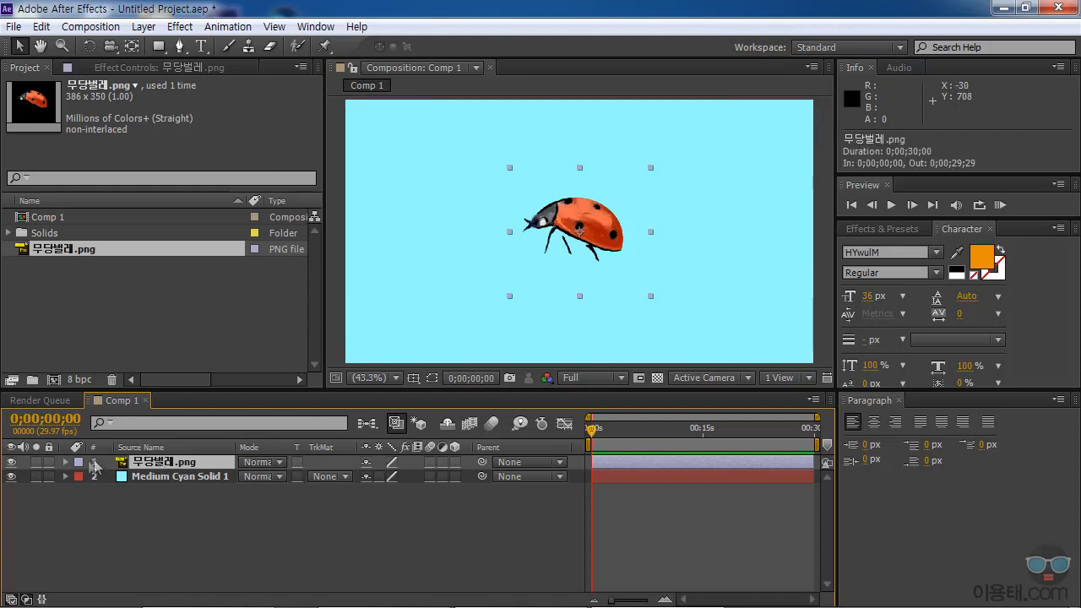
{"action": "left_click", "coordinate": [65, 462]}
{"action": "left_click", "coordinate": [82, 476]}
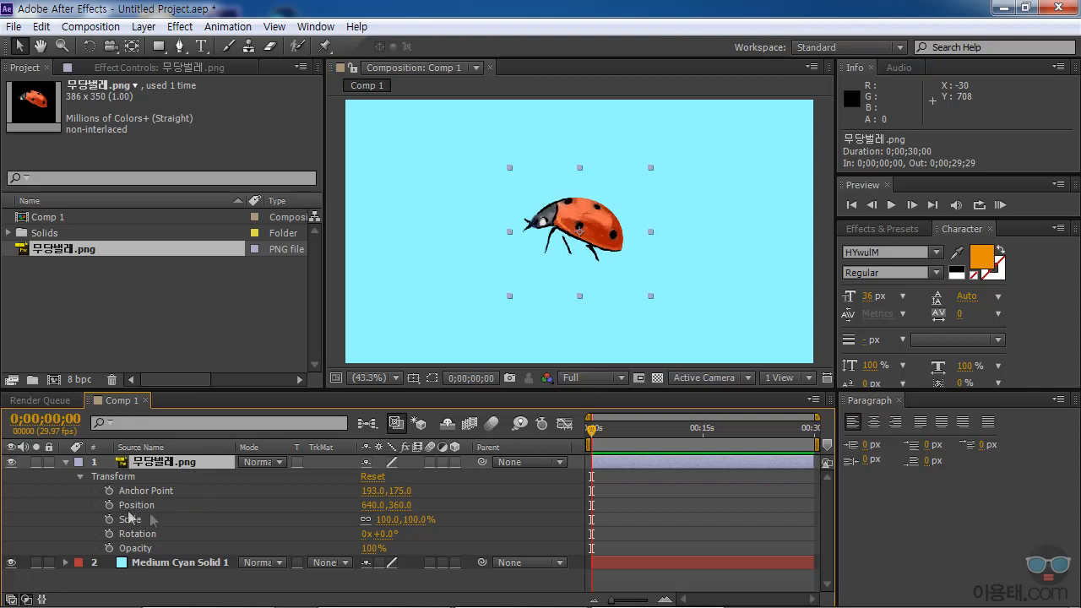
{"action": "left_click", "coordinate": [108, 505]}
{"action": "left_click_drag", "start_coordinate": [608, 243], "coordinate": [778, 328]}
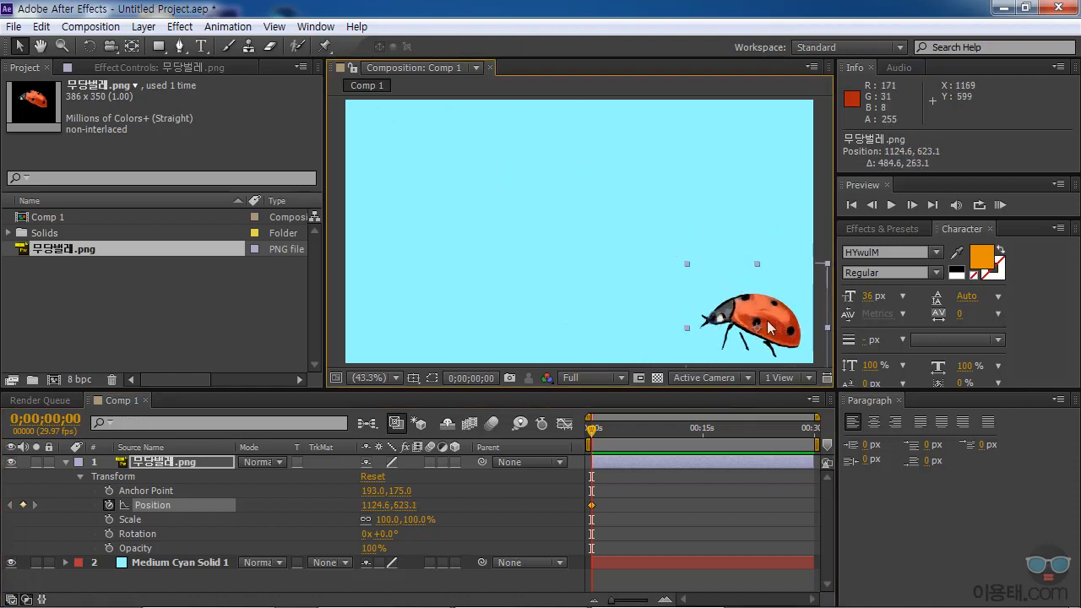
Keyframe the ladybug near the frame's upper-left corner at 0;00;15;00, and end the work area at 0;00;15;02
{"action": "left_click_drag", "start_coordinate": [596, 429], "coordinate": [703, 447]}
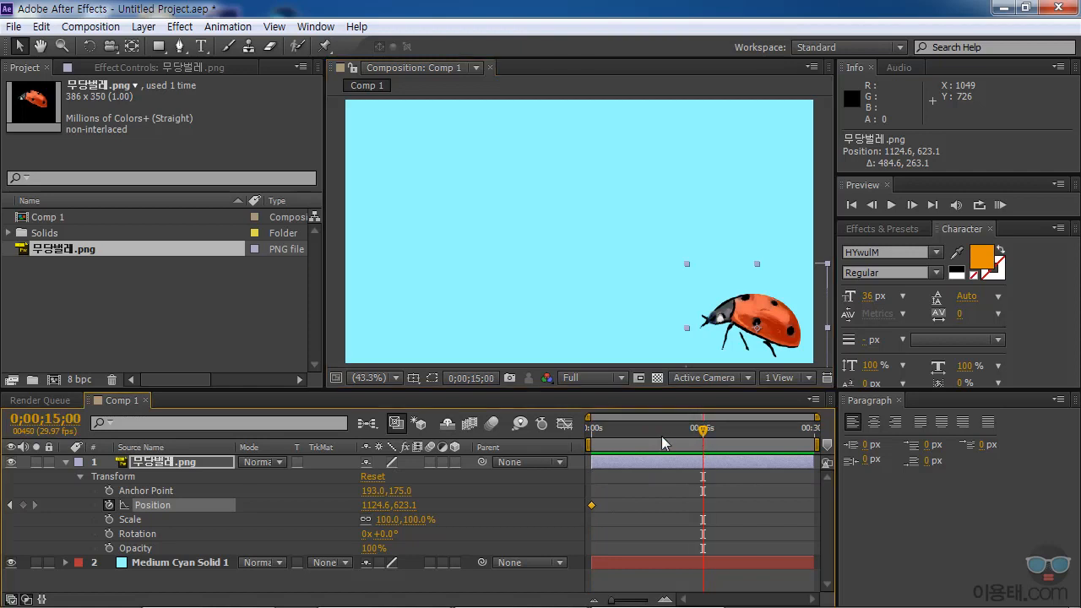
{"action": "left_click_drag", "start_coordinate": [725, 341], "coordinate": [368, 160]}
{"action": "left_click_drag", "start_coordinate": [703, 431], "coordinate": [656, 448]}
{"action": "left_click_drag", "start_coordinate": [816, 446], "coordinate": [708, 463]}
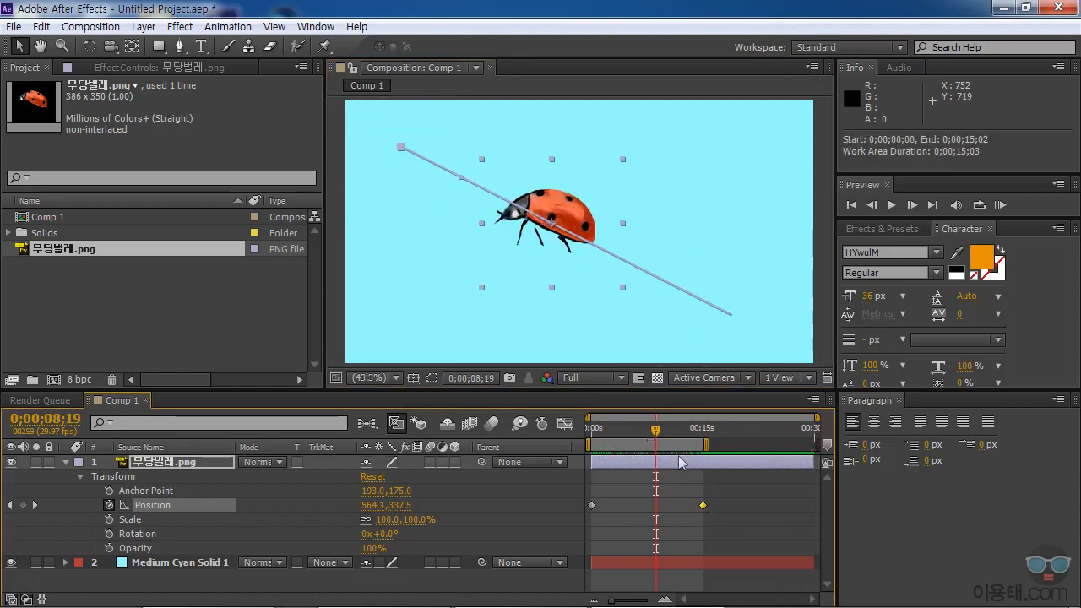
Run a RAM preview of the ladybug animation from the first frame and stop it partway
{"action": "left_click_drag", "start_coordinate": [655, 436], "coordinate": [559, 429]}
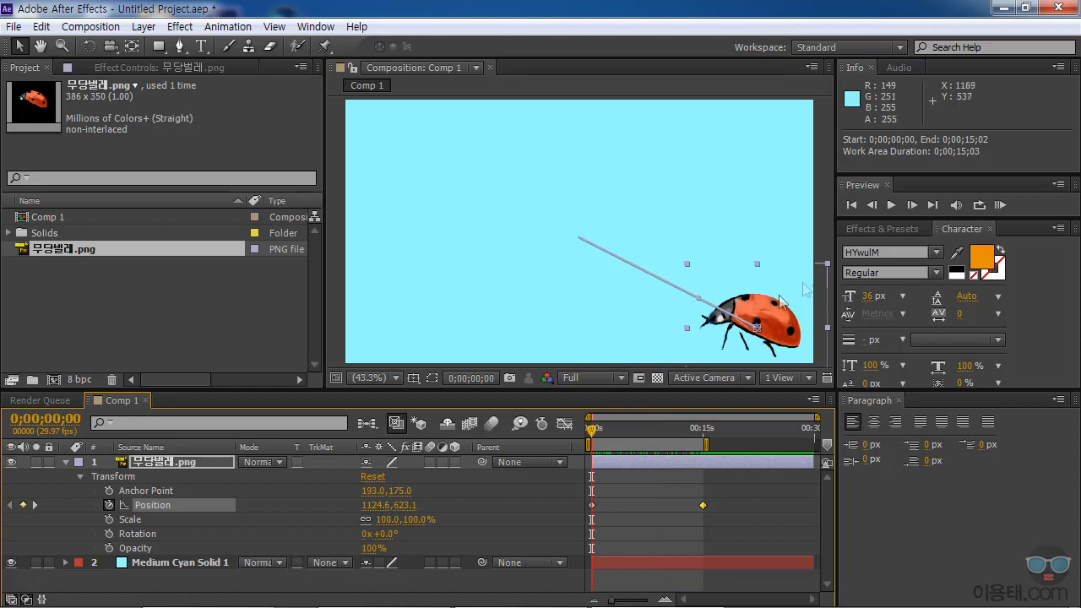
{"action": "left_click", "coordinate": [1000, 205]}
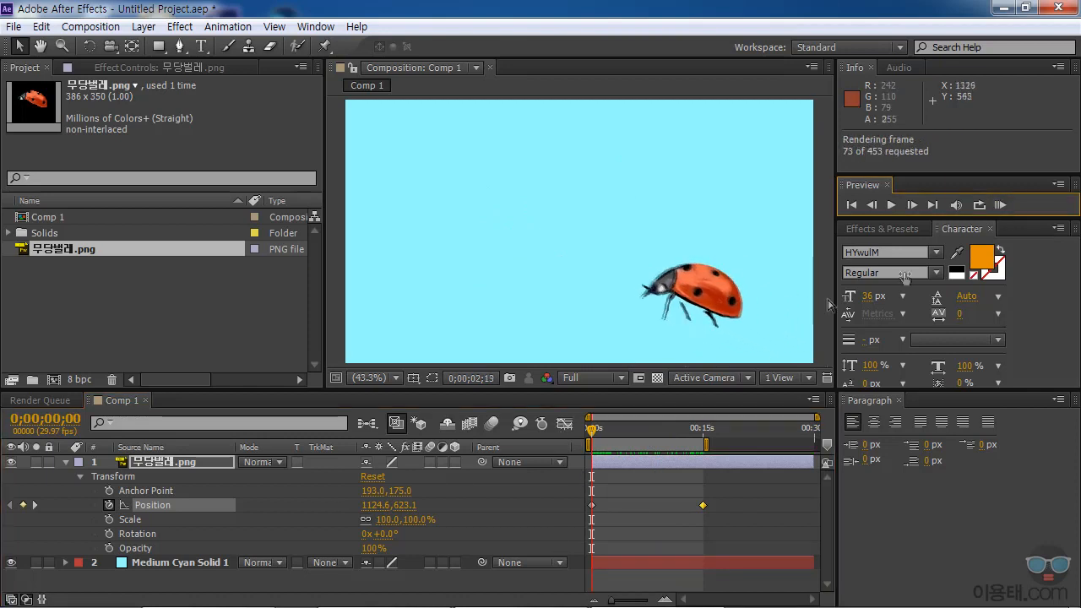
{"action": "left_click", "coordinate": [1002, 207]}
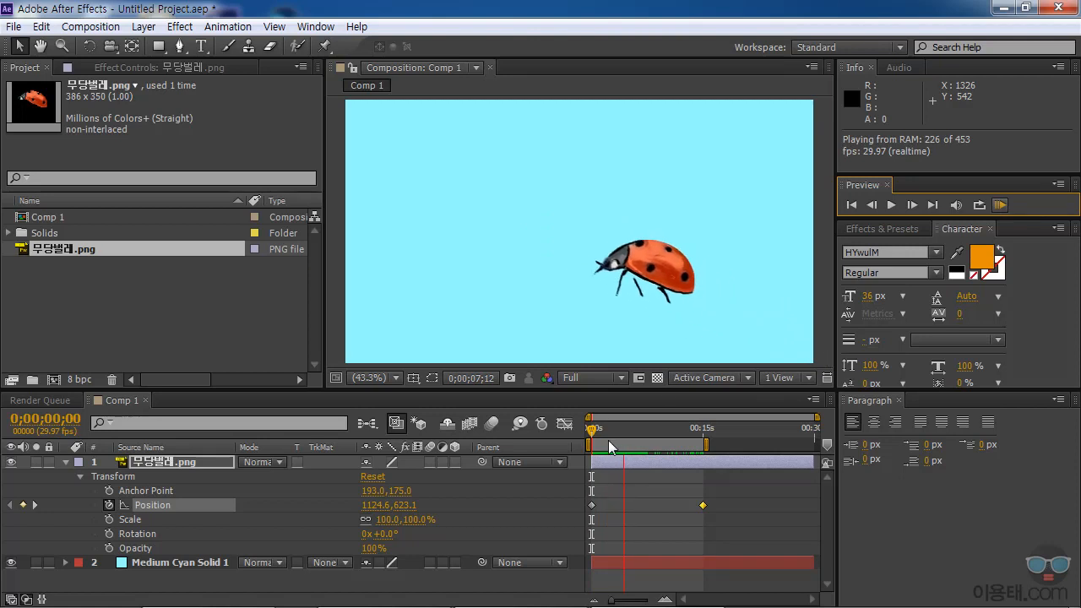
{"action": "key", "text": "space"}
Preview the ladybug's motion by scrubbing the timeline and running standard playback from the first frame
{"action": "left_click_drag", "start_coordinate": [631, 435], "coordinate": [607, 434]}
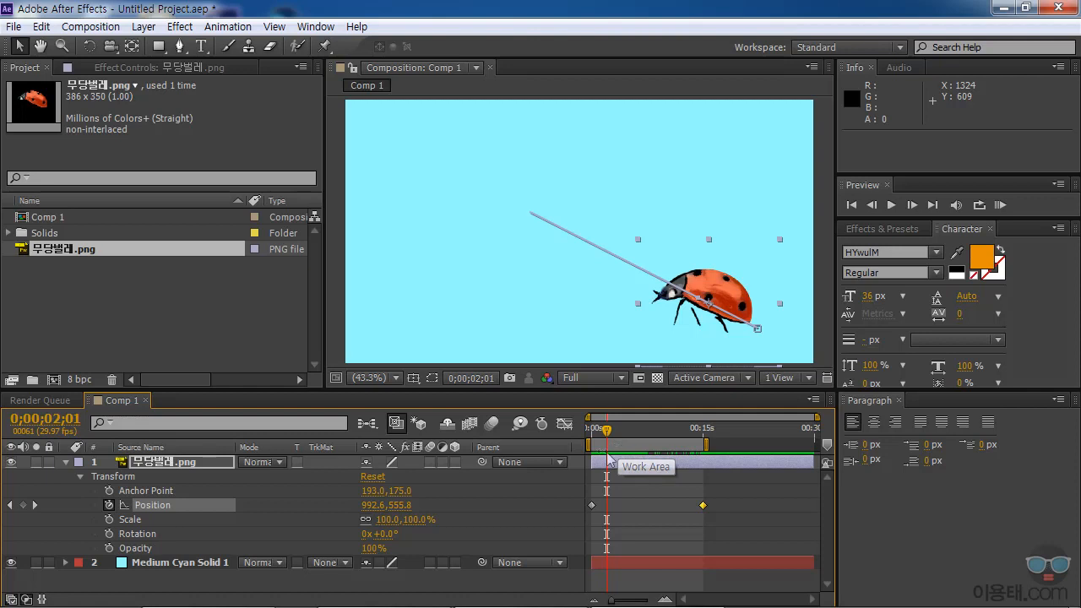
{"action": "mouse_move", "coordinate": [607, 430]}
{"action": "left_mouse_down"}
{"action": "mouse_move", "coordinate": [625, 434]}
{"action": "mouse_move", "coordinate": [598, 435]}
{"action": "mouse_move", "coordinate": [623, 436]}
{"action": "mouse_move", "coordinate": [642, 461]}
{"action": "mouse_move", "coordinate": [591, 434]}
{"action": "left_mouse_up"}
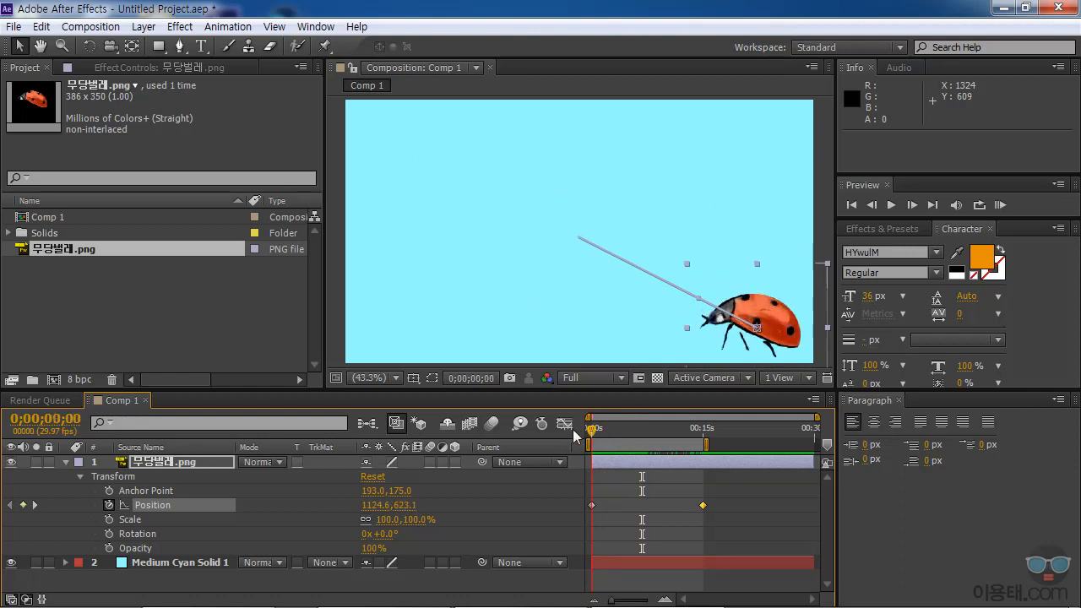
{"action": "left_click", "coordinate": [899, 206]}
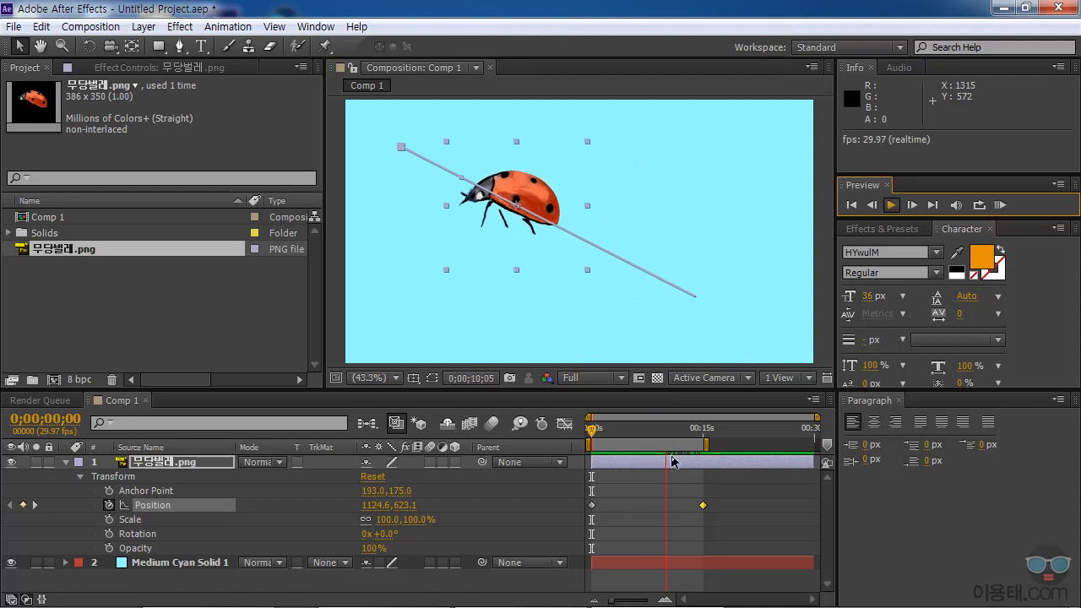
{"action": "left_click", "coordinate": [894, 205]}
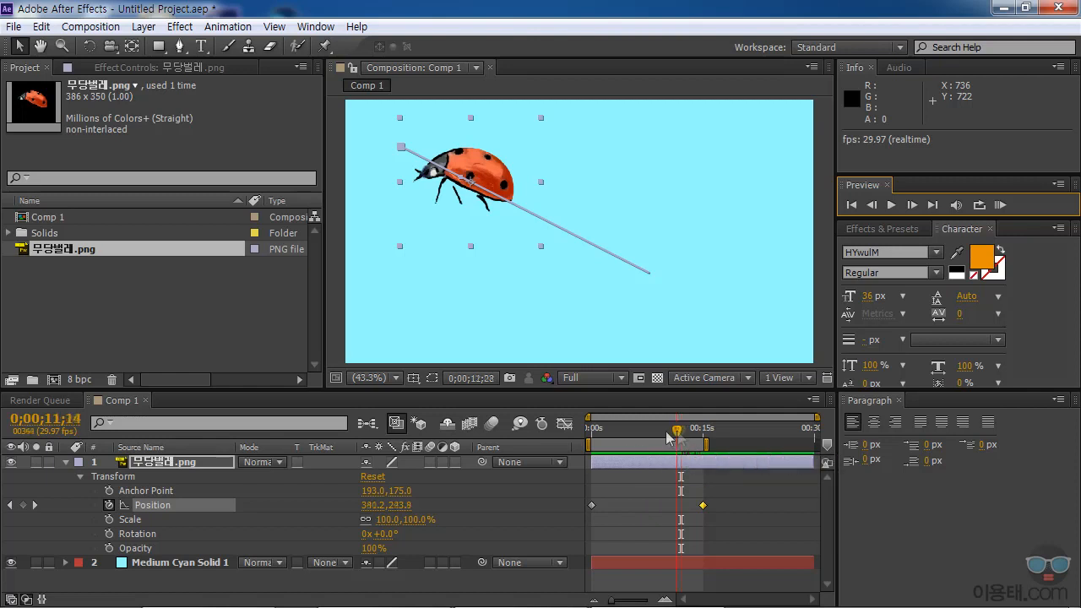
{"action": "left_click_drag", "start_coordinate": [681, 430], "coordinate": [642, 430]}
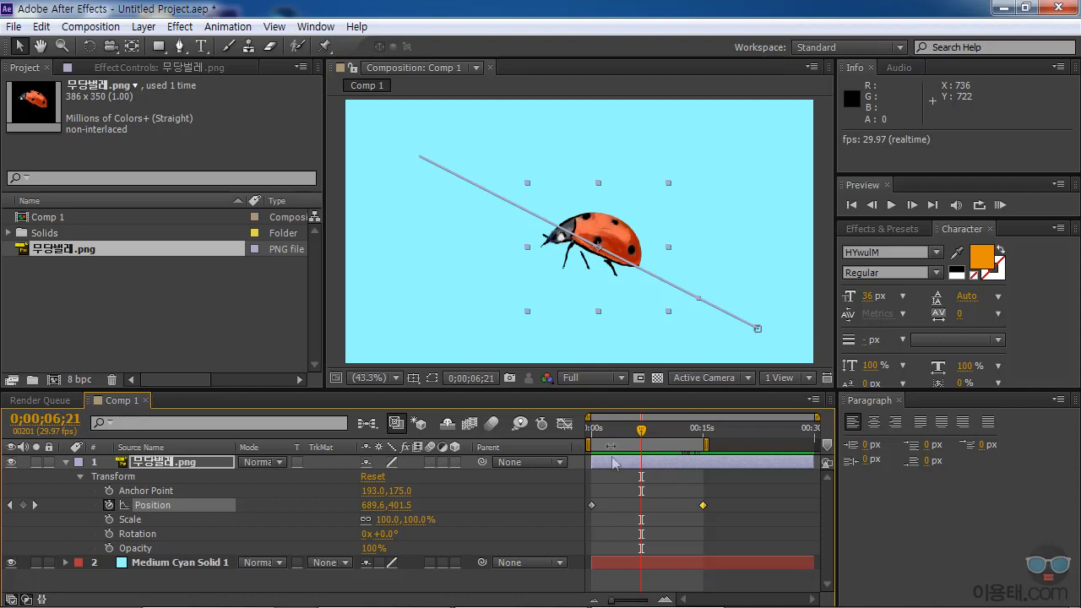
Set the composition preview resolution to Half and play the animation from the first frame
{"action": "left_click", "coordinate": [587, 381]}
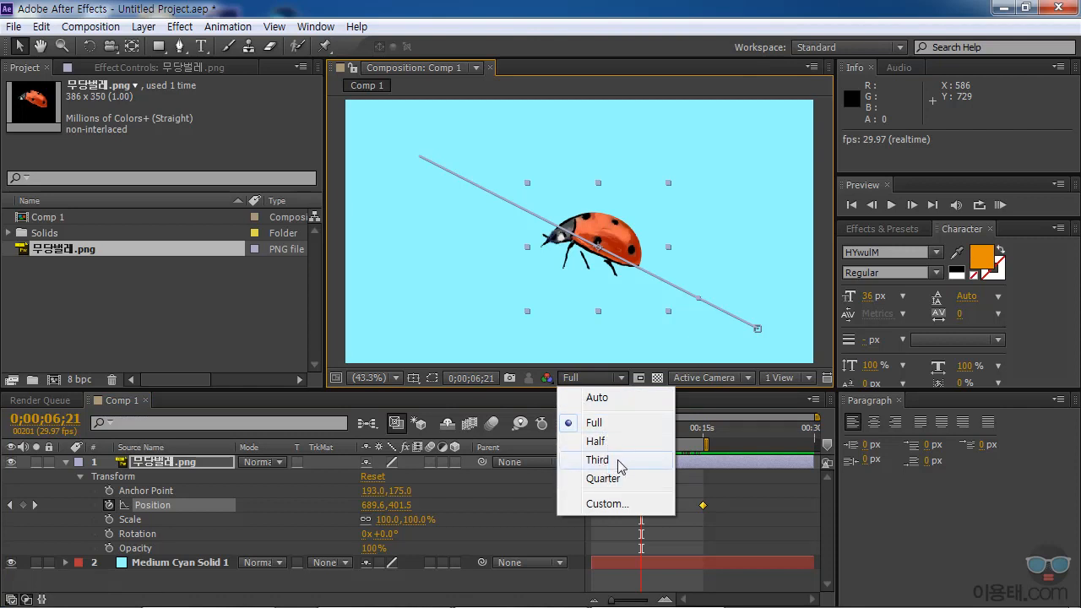
{"action": "left_click", "coordinate": [595, 441]}
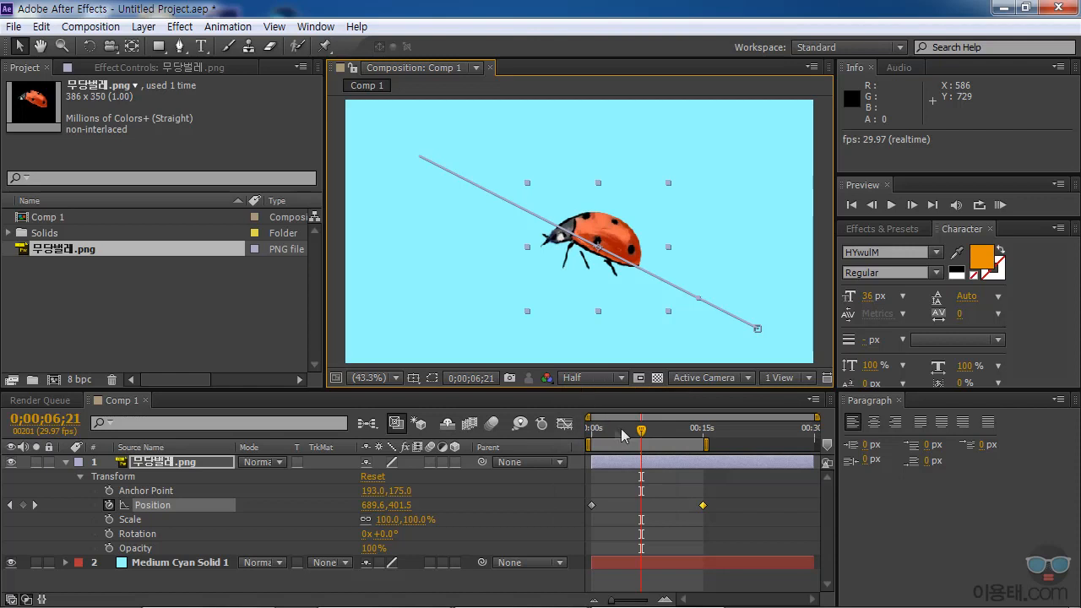
{"action": "left_click_drag", "start_coordinate": [640, 435], "coordinate": [591, 437]}
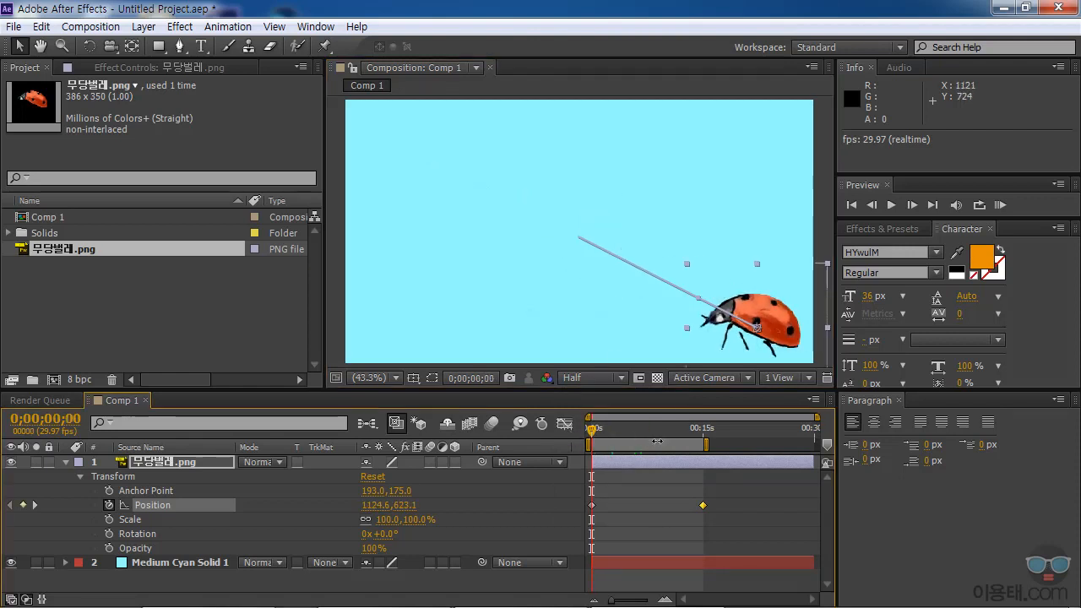
{"action": "key", "text": "space"}
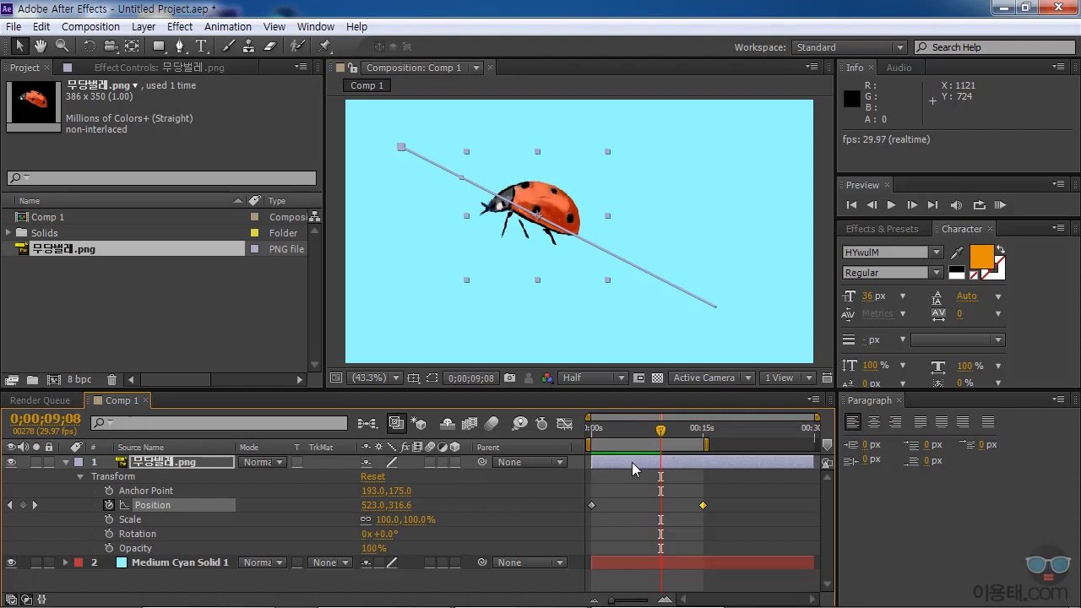
{"action": "left_click_drag", "start_coordinate": [662, 433], "coordinate": [638, 437]}
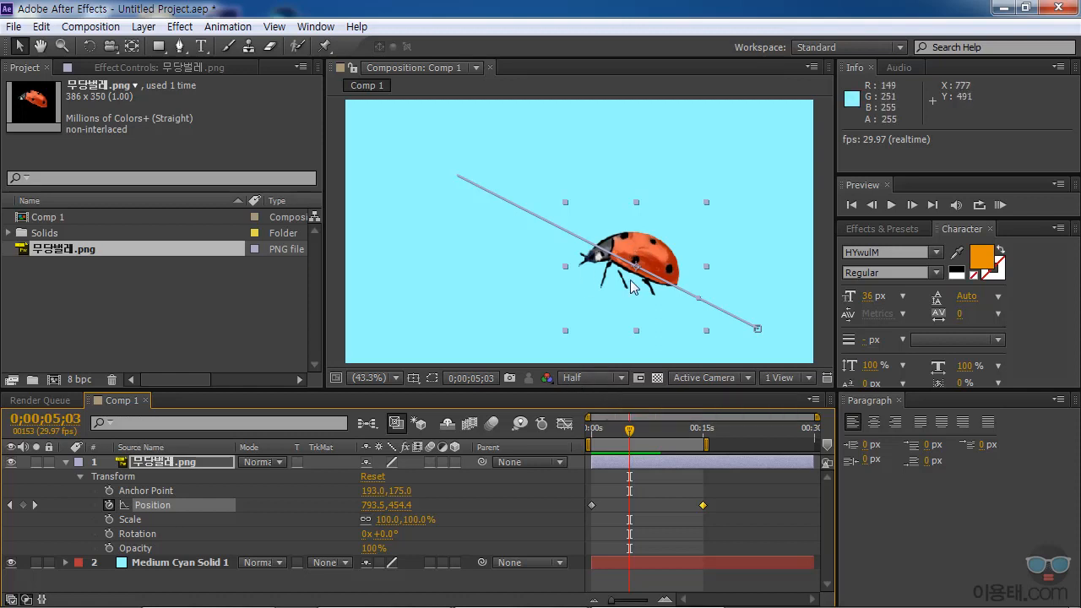
Set the composition preview resolution to Full
{"action": "left_click", "coordinate": [589, 382]}
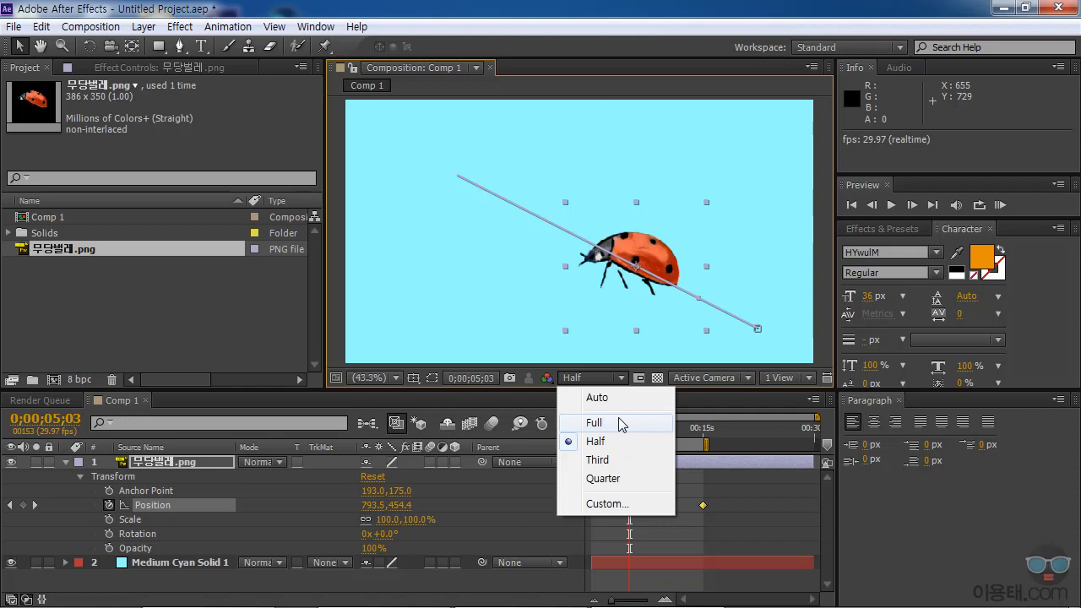
{"action": "left_click", "coordinate": [620, 441]}
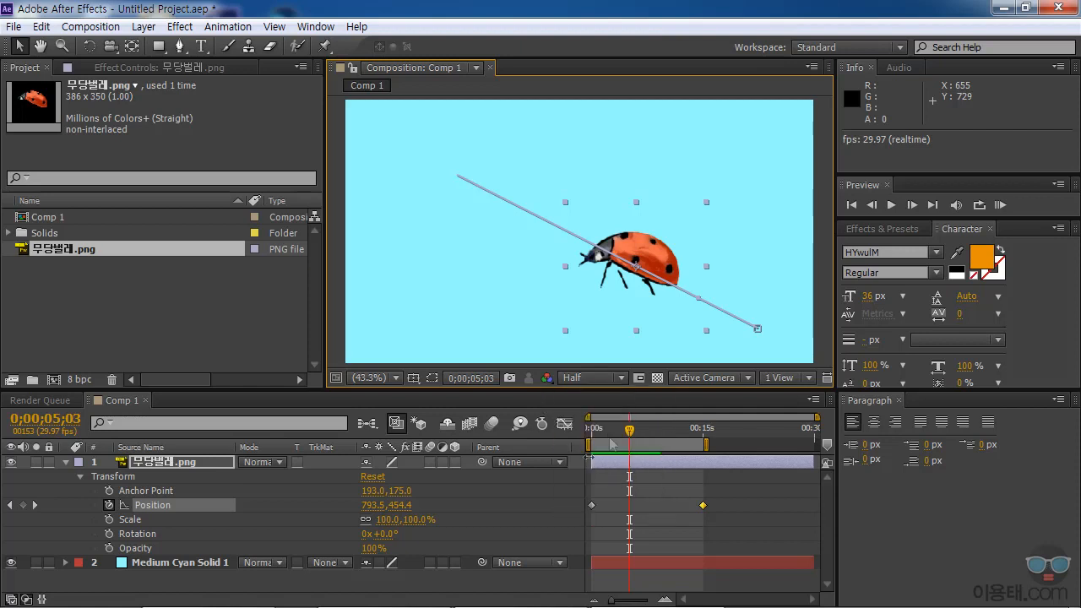
{"action": "left_click", "coordinate": [598, 380]}
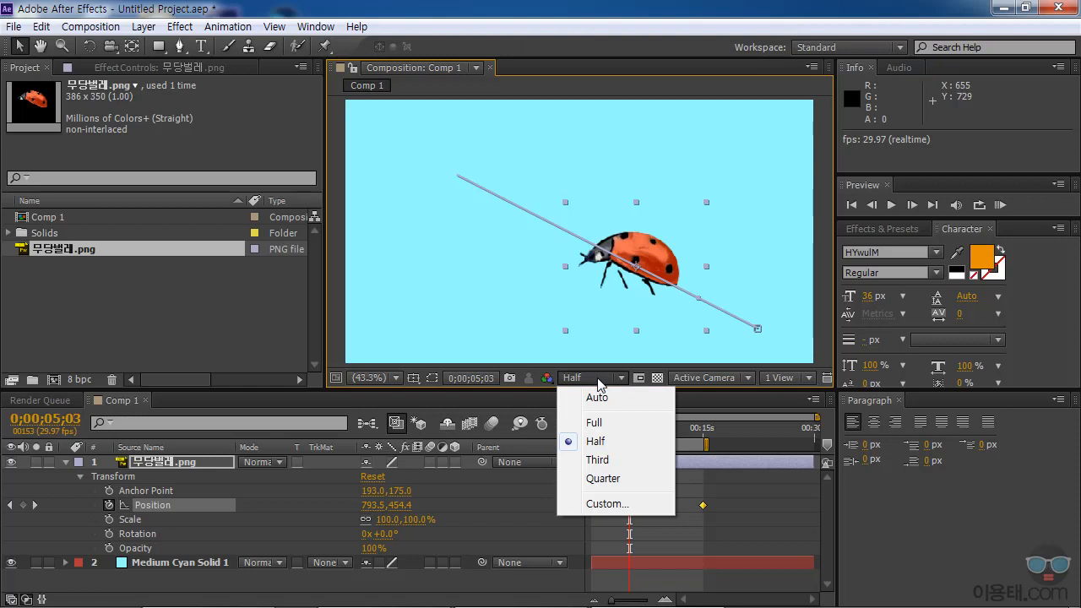
{"action": "left_click", "coordinate": [596, 424]}
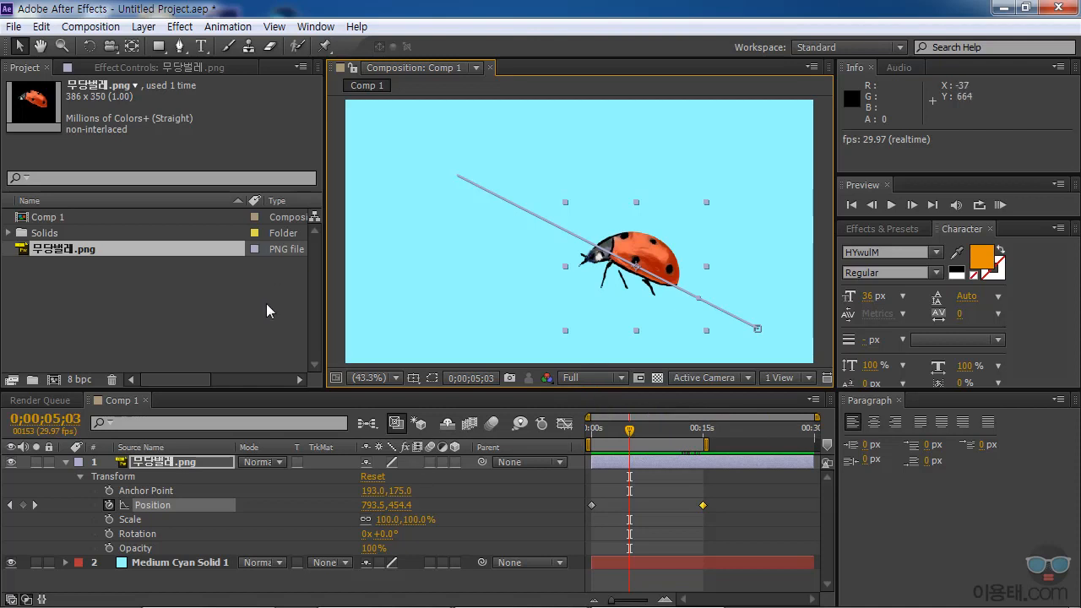
Collapse the ladybug layer's properties, apply Color Balance (HLS) to it, and set Hue to 91°
{"action": "left_click", "coordinate": [65, 462]}
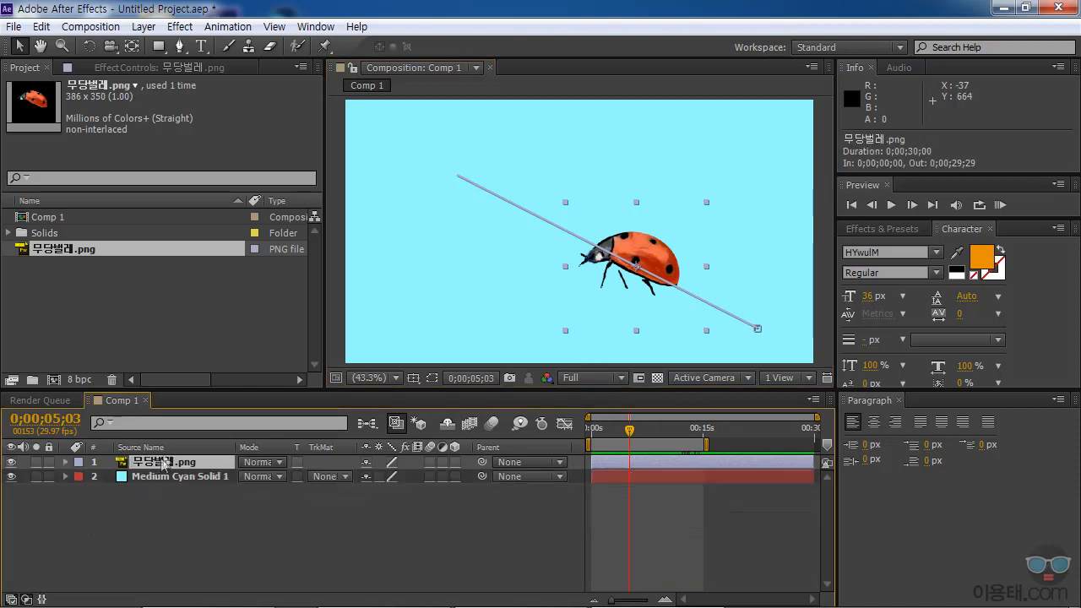
{"action": "left_click", "coordinate": [227, 26]}
{"action": "mouse_move", "coordinate": [180, 26]}
{"action": "mouse_move", "coordinate": [243, 191]}
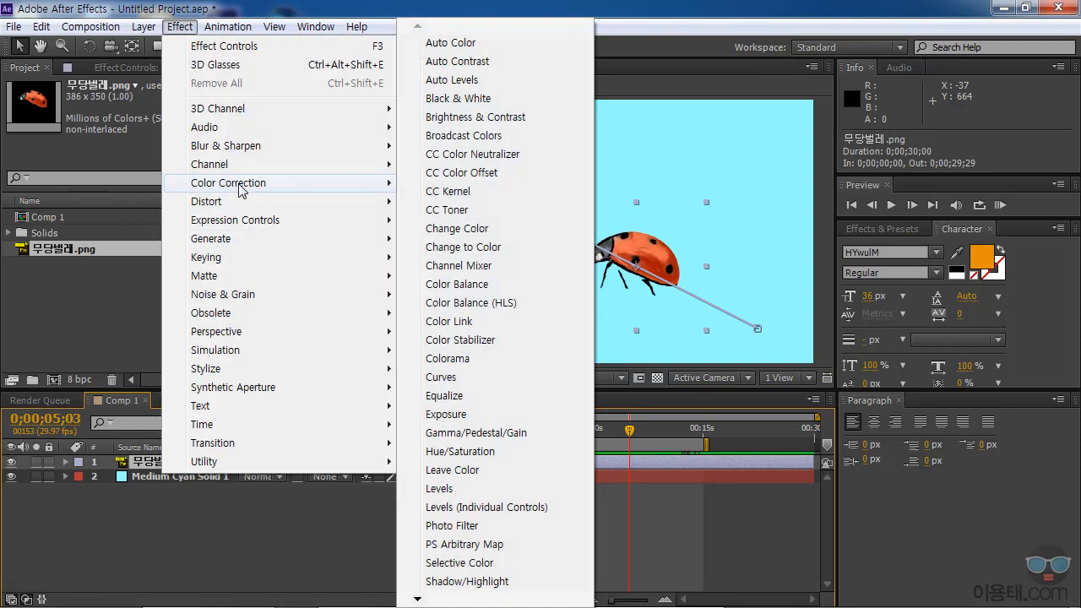
{"action": "left_click", "coordinate": [478, 310]}
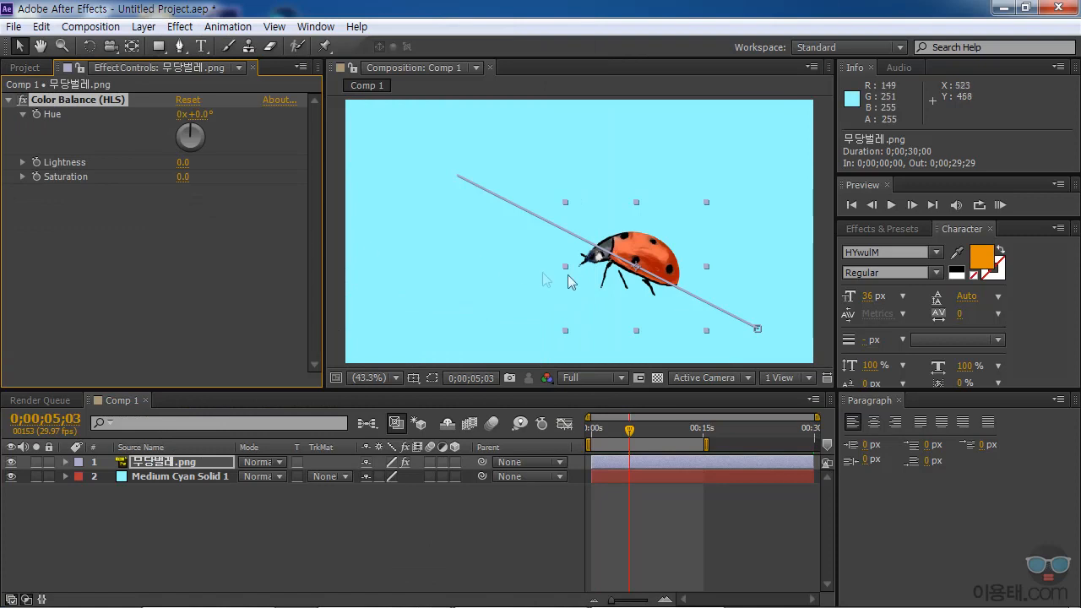
{"action": "left_click_drag", "start_coordinate": [195, 129], "coordinate": [207, 145]}
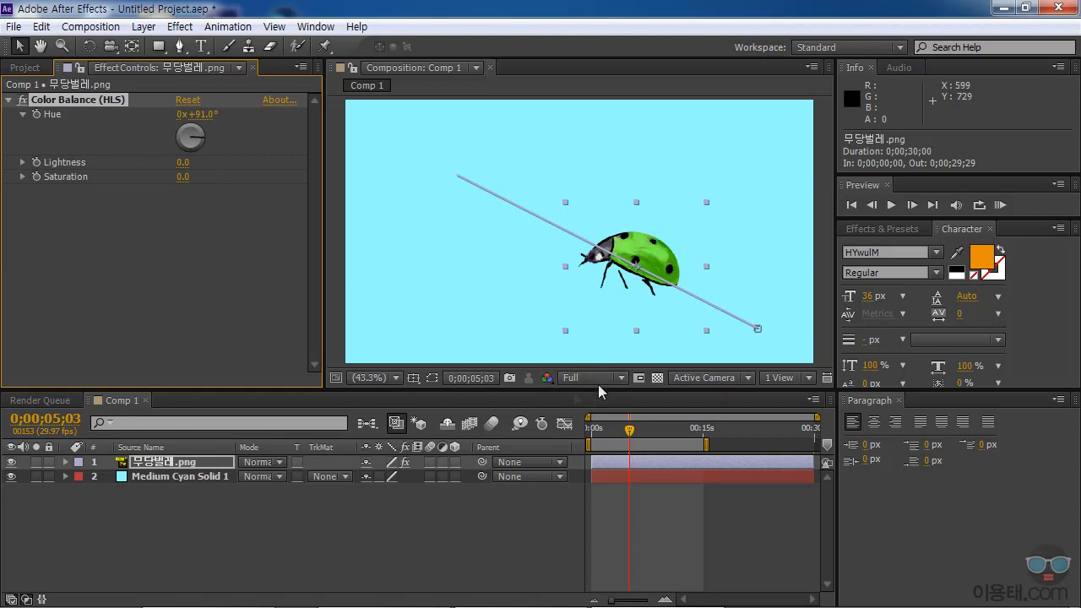
Play the recolored ladybug animation from the first frame and stop it at about five seconds
{"action": "left_click_drag", "start_coordinate": [632, 435], "coordinate": [593, 431]}
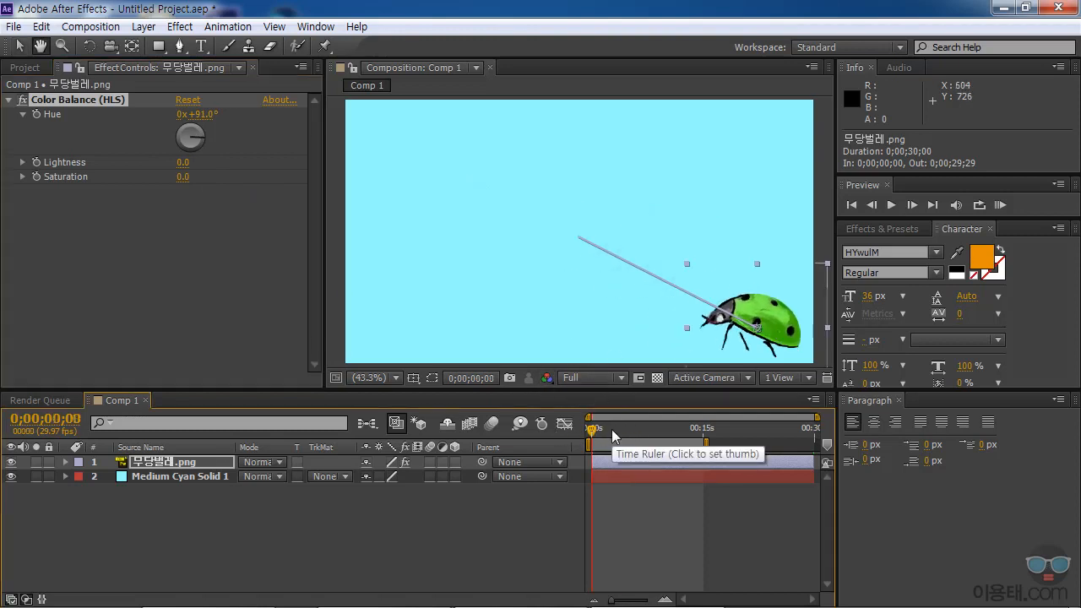
{"action": "key", "text": "space"}
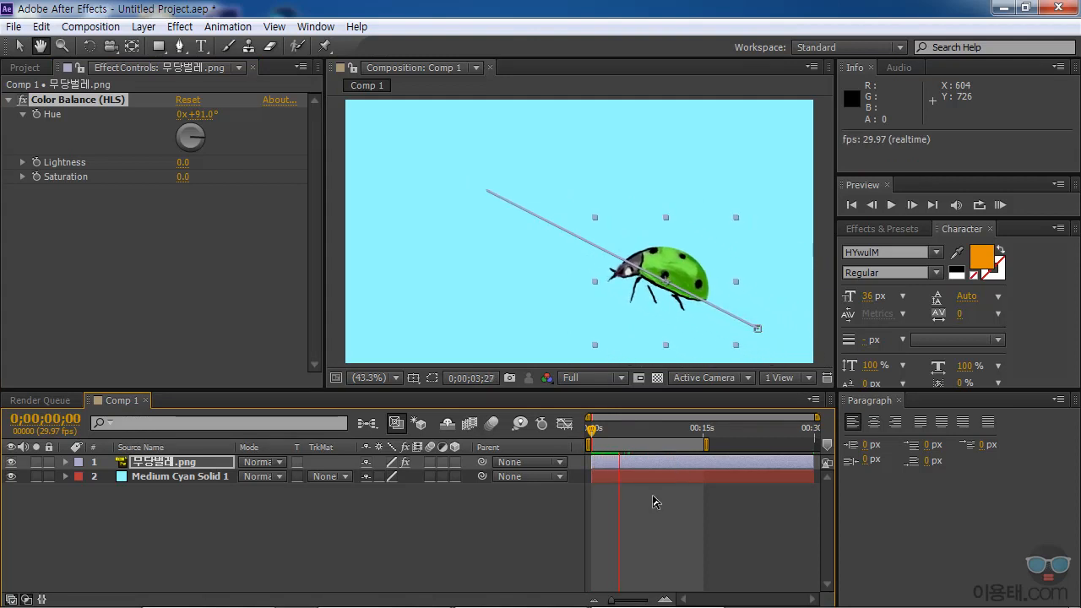
{"action": "key", "text": "space"}
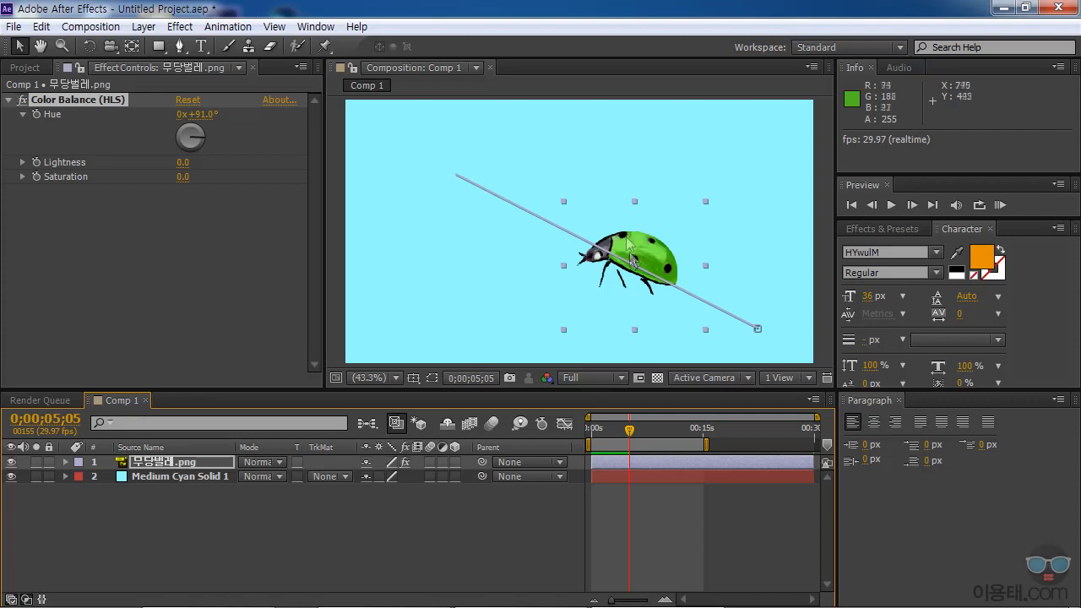
Set the Color Balance (HLS) Hue of the ladybug layer to 101°
{"action": "left_click", "coordinate": [203, 115]}
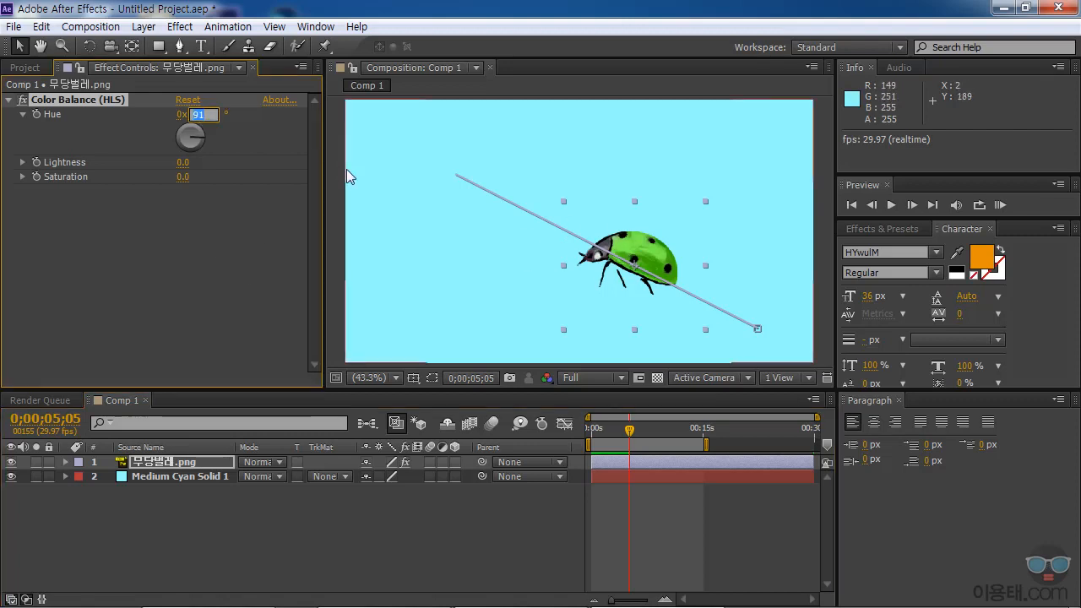
{"action": "type", "text": "1"}
{"action": "key", "text": "Return"}
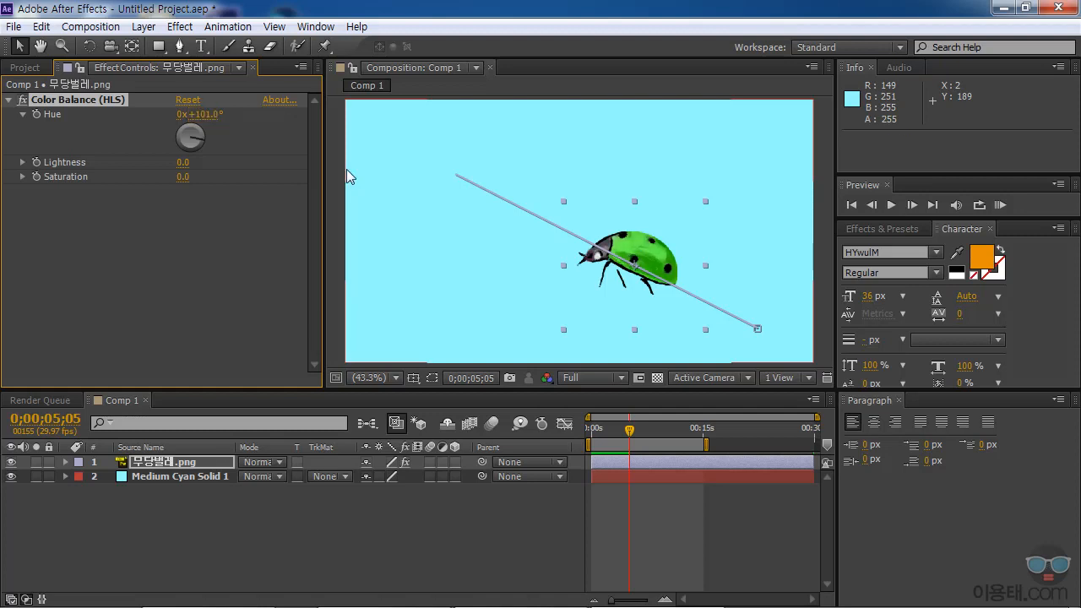
Set the Color Balance (HLS) Hue of the ladybug layer to 278°
{"action": "left_click", "coordinate": [493, 500]}
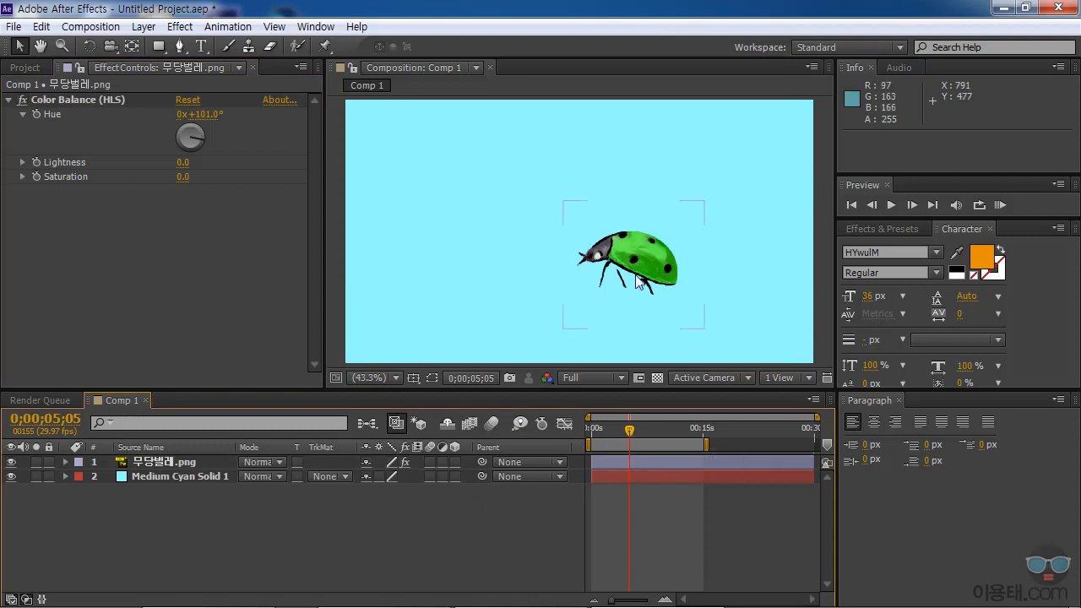
{"action": "left_click", "coordinate": [201, 114]}
{"action": "left_click_drag", "start_coordinate": [198, 140], "coordinate": [171, 140]}
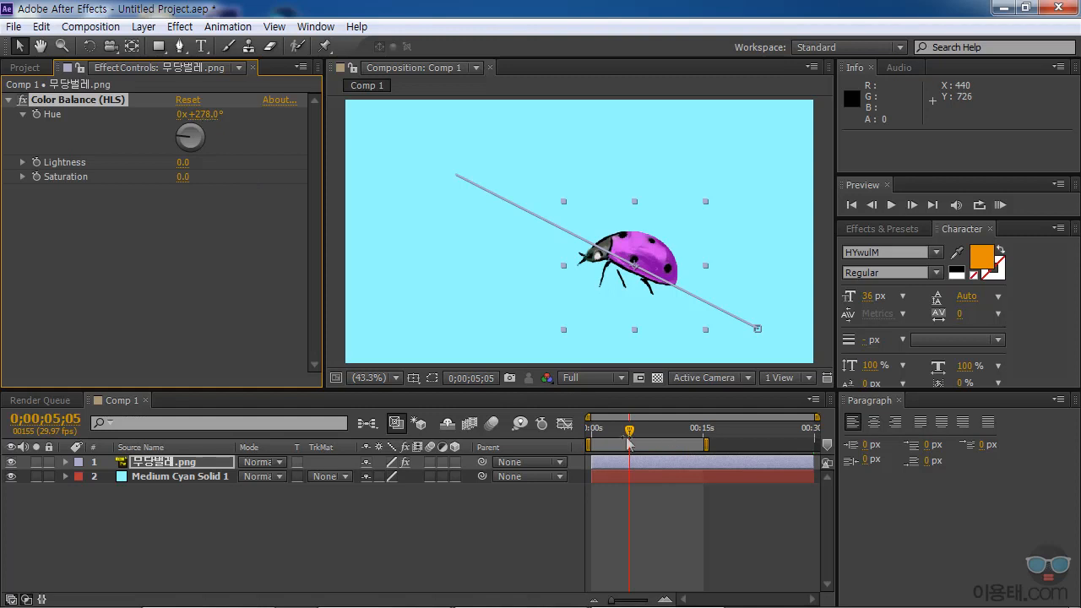
Play the purple ladybug animation from the first frame and stop it at about five seconds
{"action": "left_click_drag", "start_coordinate": [629, 429], "coordinate": [541, 448]}
{"action": "key", "text": "space"}
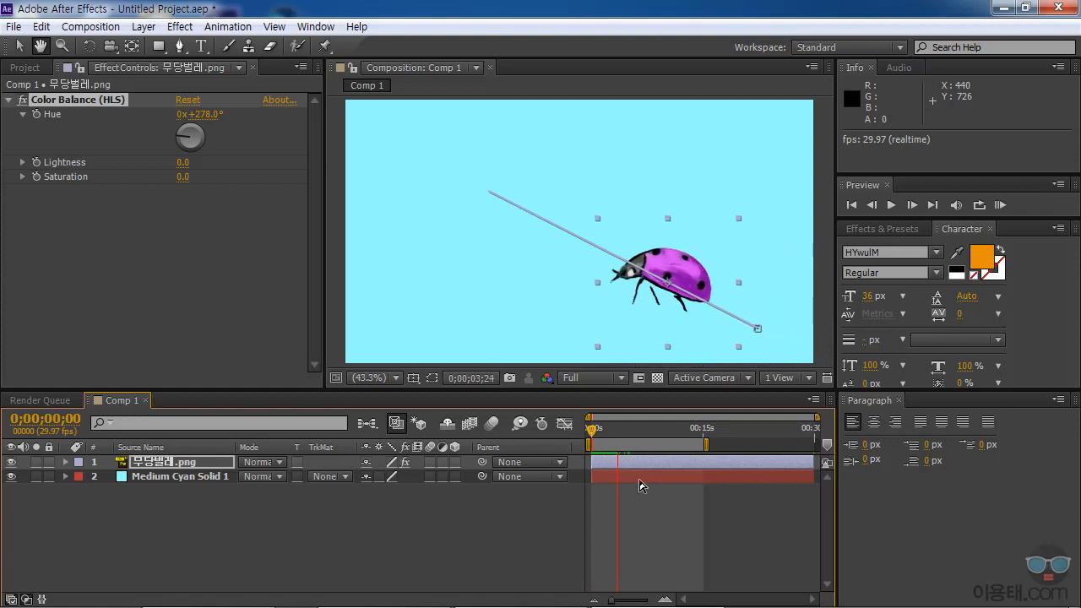
{"action": "key", "text": "space"}
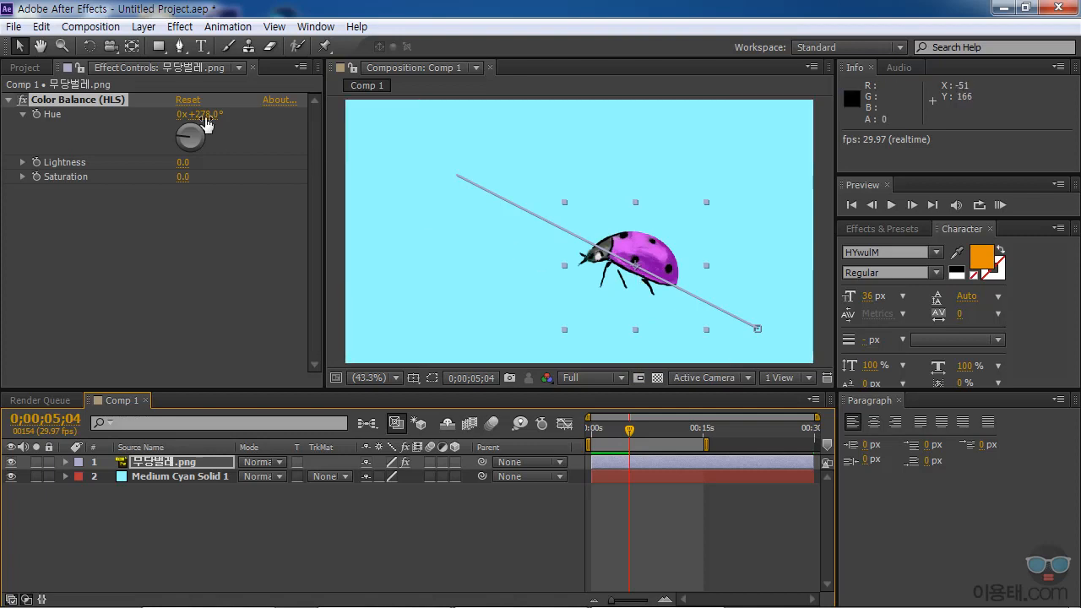
Set the ladybug's Color Balance (HLS) Hue to 91°
{"action": "left_click", "coordinate": [203, 116]}
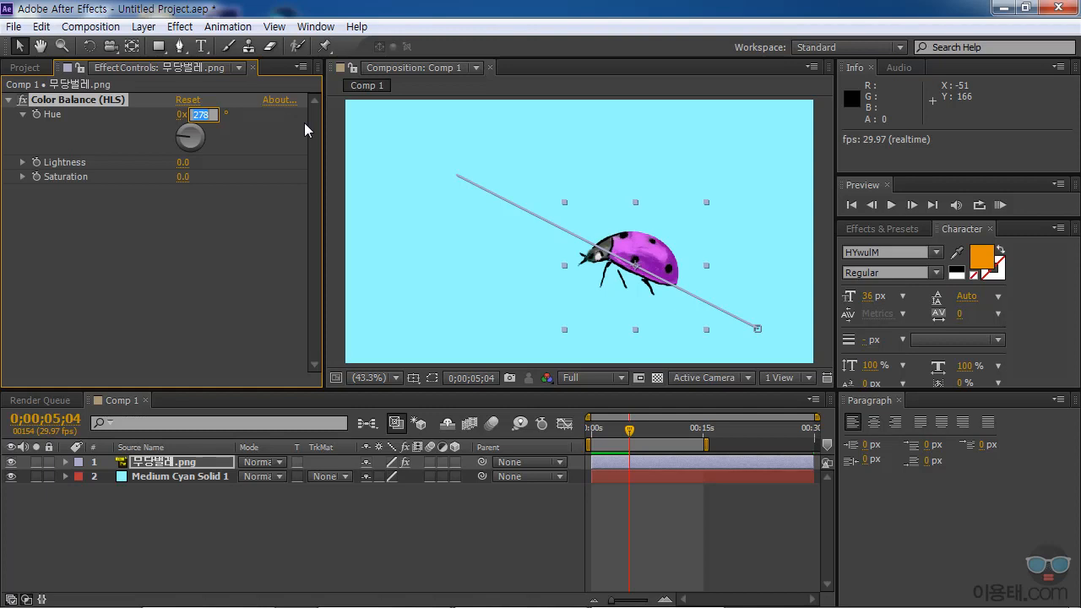
{"action": "type", "text": "91"}
{"action": "key", "text": "Return"}
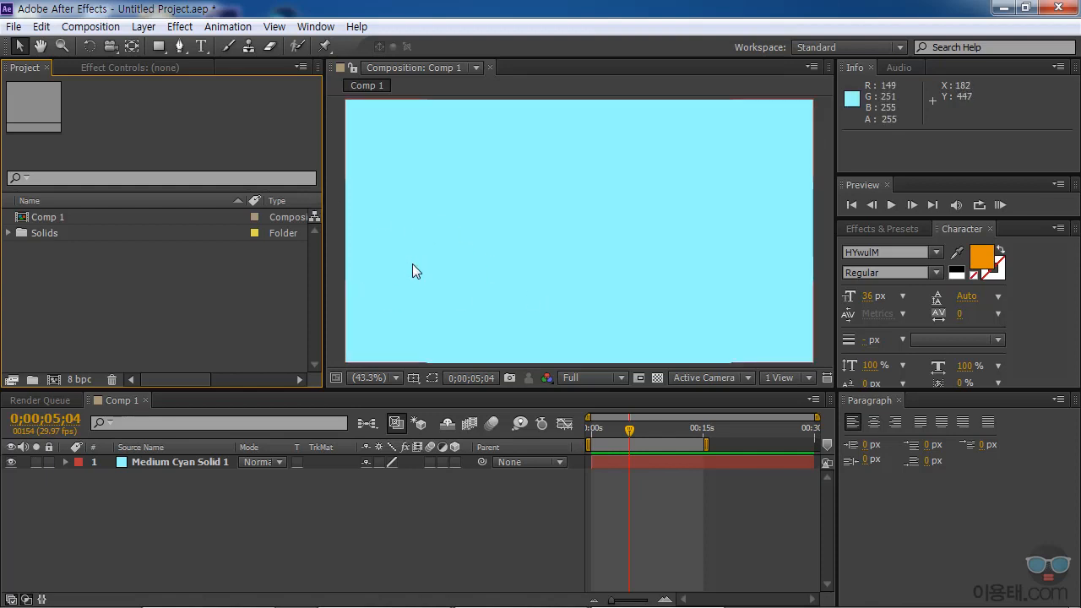
Add a text layer reading "Ray Trace 3D" to the composition and set its font size to 142 px
{"action": "key", "text": "ctrl+t"}
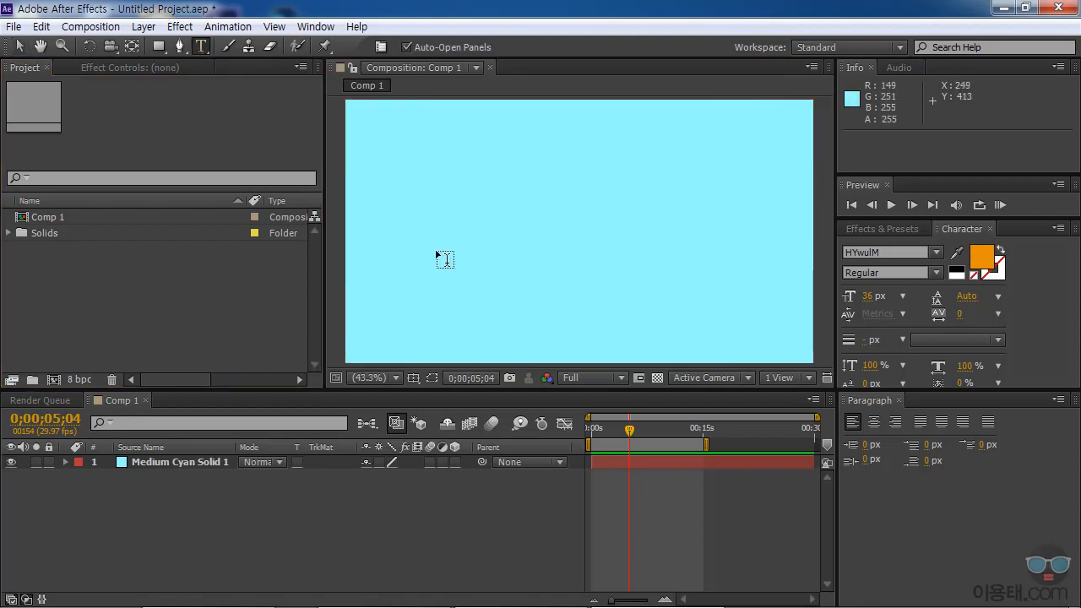
{"action": "left_click", "coordinate": [425, 244]}
{"action": "type", "text": "Ray"}
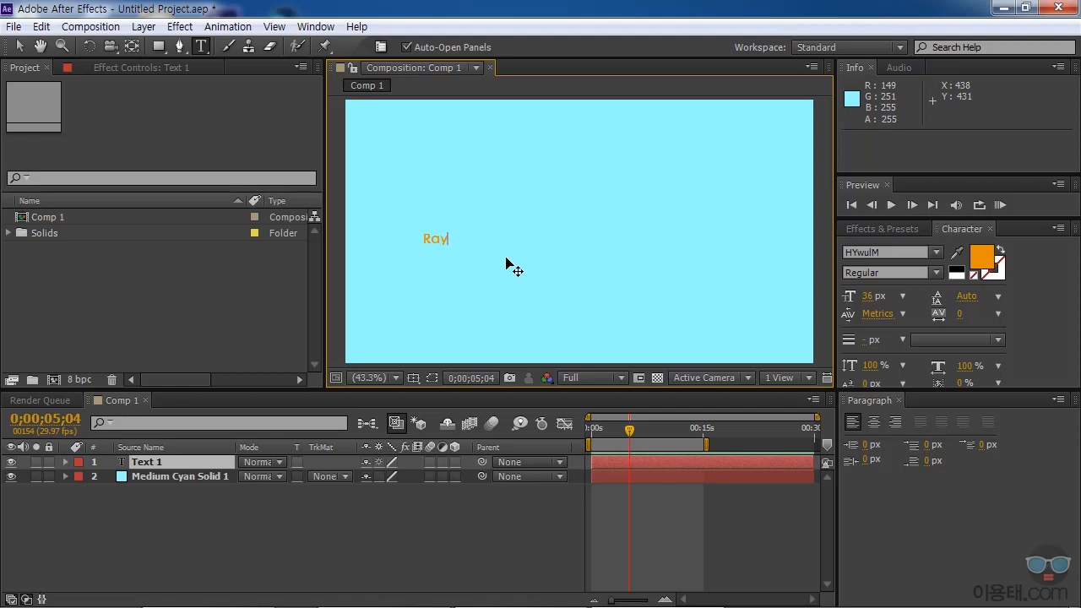
{"action": "type", "text": " Trace 3D"}
{"action": "left_click_drag", "start_coordinate": [420, 239], "coordinate": [531, 247]}
{"action": "mouse_move", "coordinate": [868, 297]}
{"action": "left_mouse_down"}
{"action": "mouse_move", "coordinate": [925, 306]}
{"action": "mouse_move", "coordinate": [886, 299]}
{"action": "left_mouse_up"}
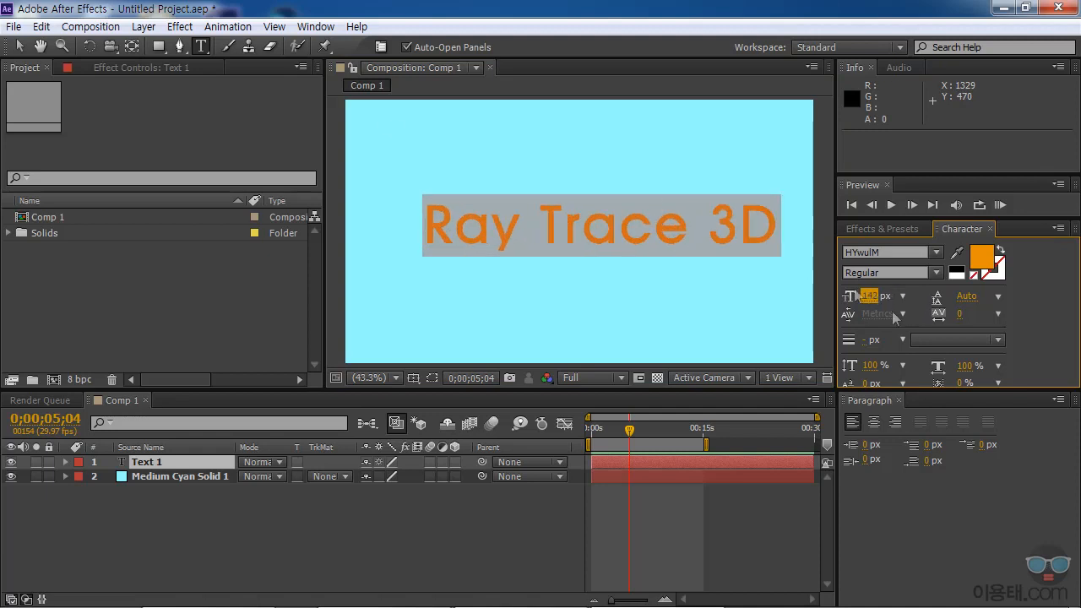
{"action": "left_click", "coordinate": [19, 46]}
{"action": "key", "text": "Caps_Lock"}
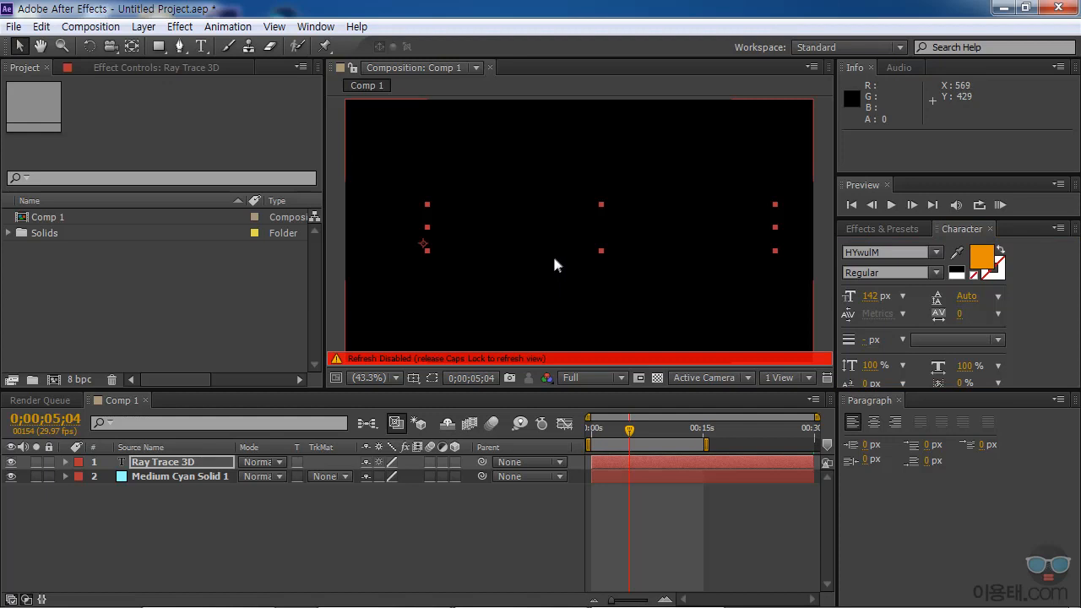
{"action": "key", "text": "Caps_Lock"}
Set the tracking of the Ray Trace 3D text to -75 and move the text to about the middle of the frame
{"action": "left_click_drag", "start_coordinate": [613, 238], "coordinate": [586, 243]}
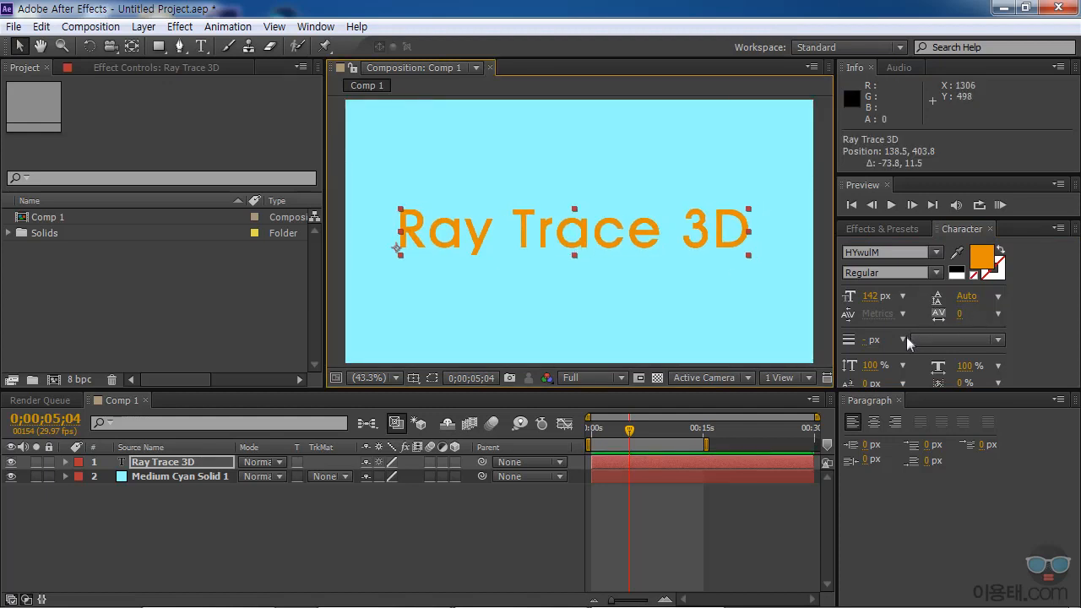
{"action": "left_click", "coordinate": [997, 312]}
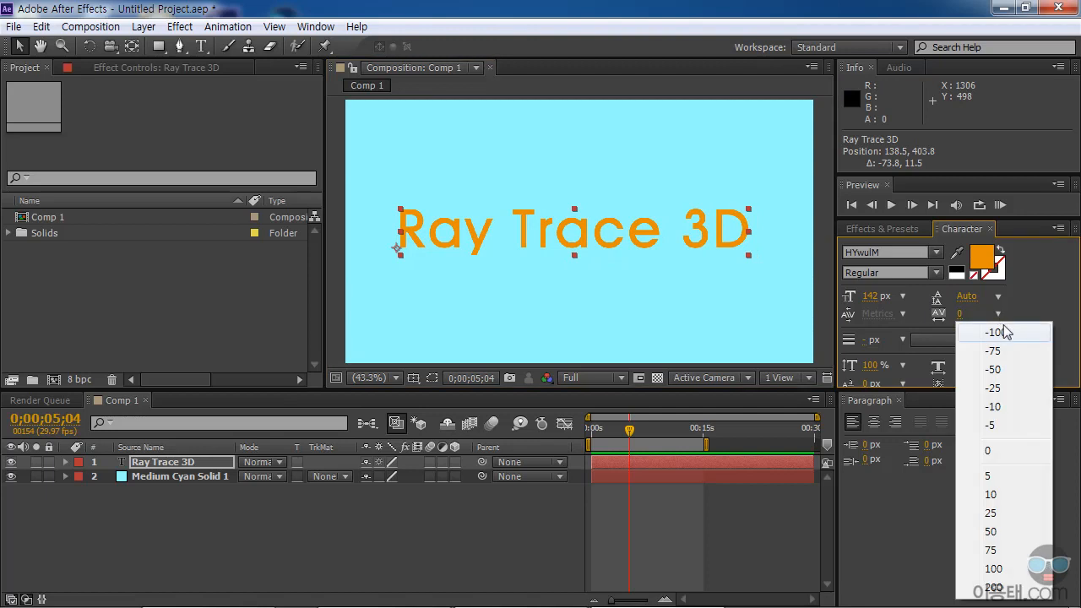
{"action": "left_click", "coordinate": [995, 388]}
{"action": "left_click", "coordinate": [998, 314]}
{"action": "left_click", "coordinate": [1008, 353]}
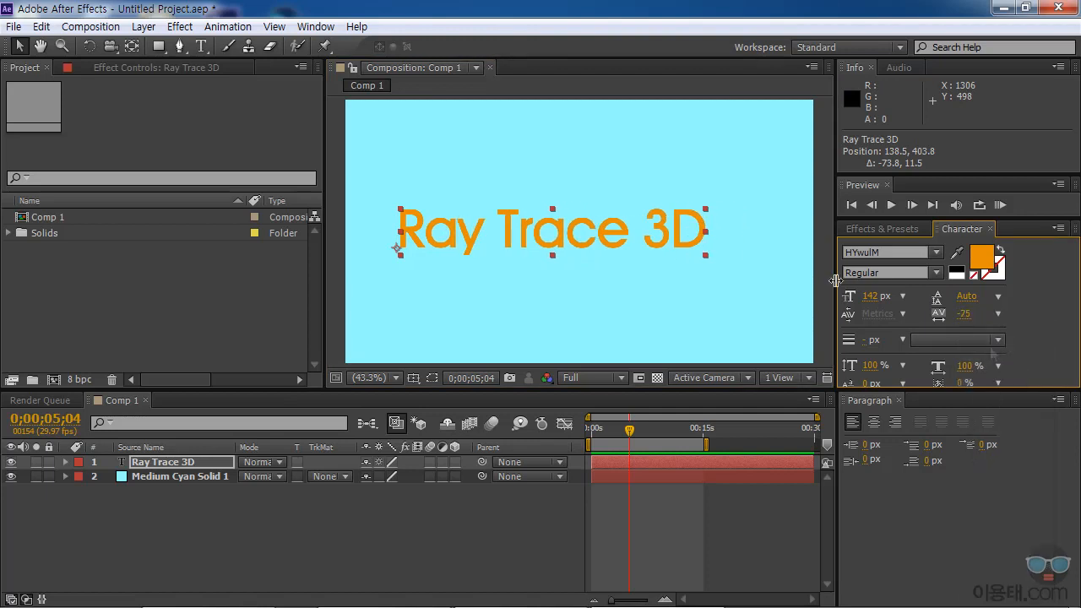
{"action": "left_click_drag", "start_coordinate": [662, 233], "coordinate": [669, 237]}
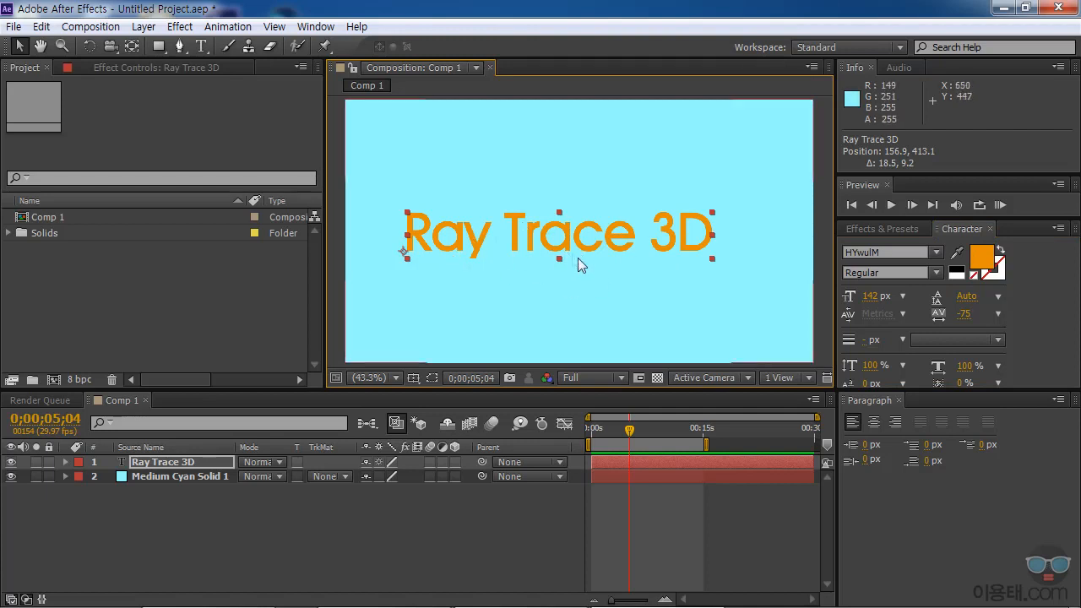
Make the Ray Trace 3D text a 3D layer and expand its properties in the timeline
{"action": "left_click", "coordinate": [454, 462]}
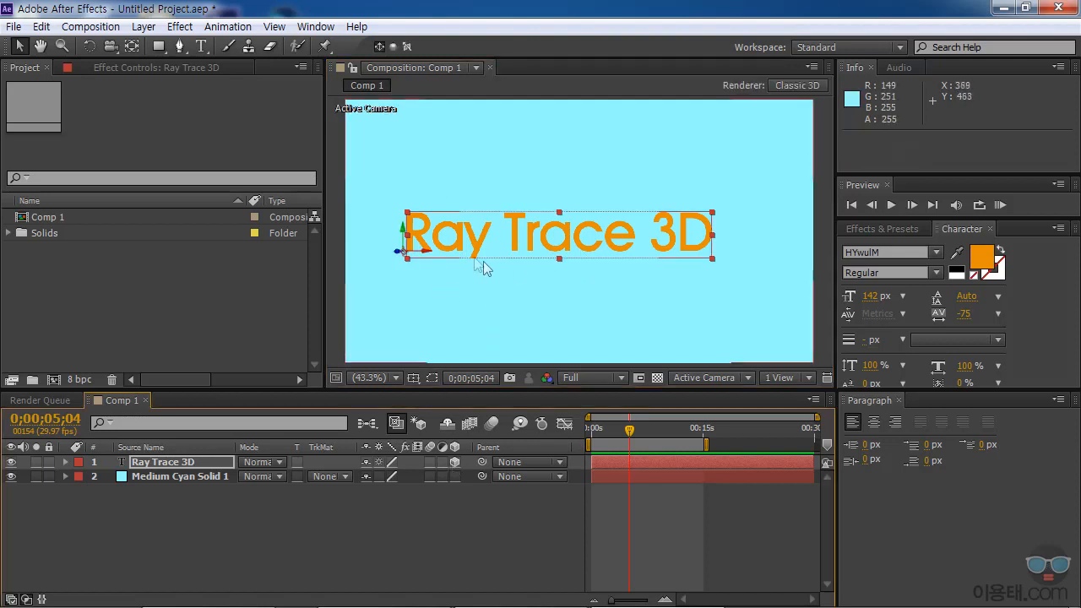
{"action": "left_click", "coordinate": [66, 462]}
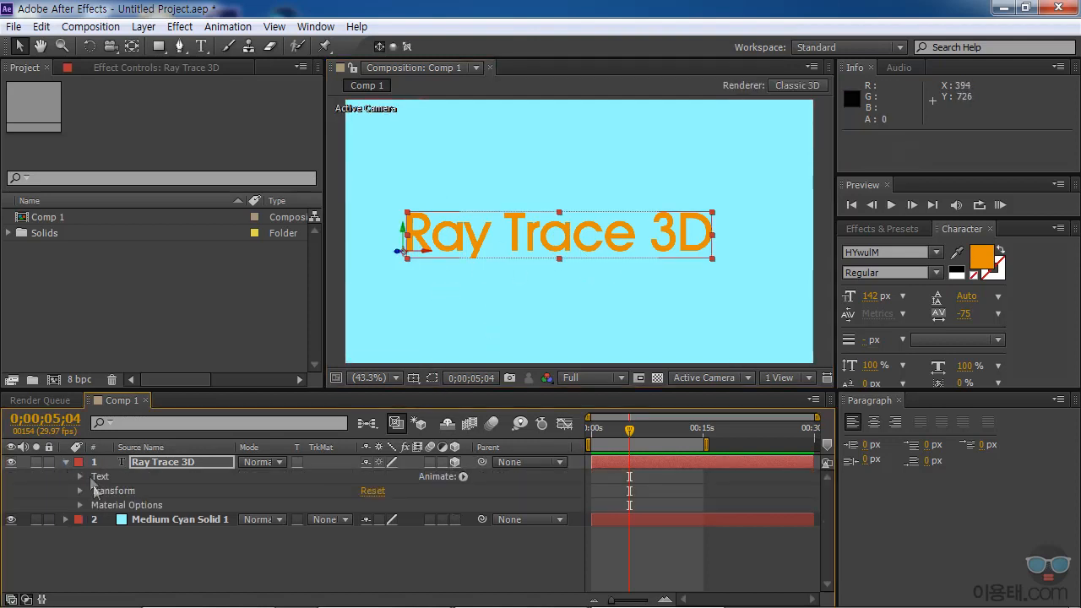
{"action": "left_click", "coordinate": [80, 477]}
{"action": "left_click", "coordinate": [79, 476]}
Try rotating the flat 3D text layer 51° with Y Rotation, undo it, and collapse the Transform properties
{"action": "left_click", "coordinate": [79, 491]}
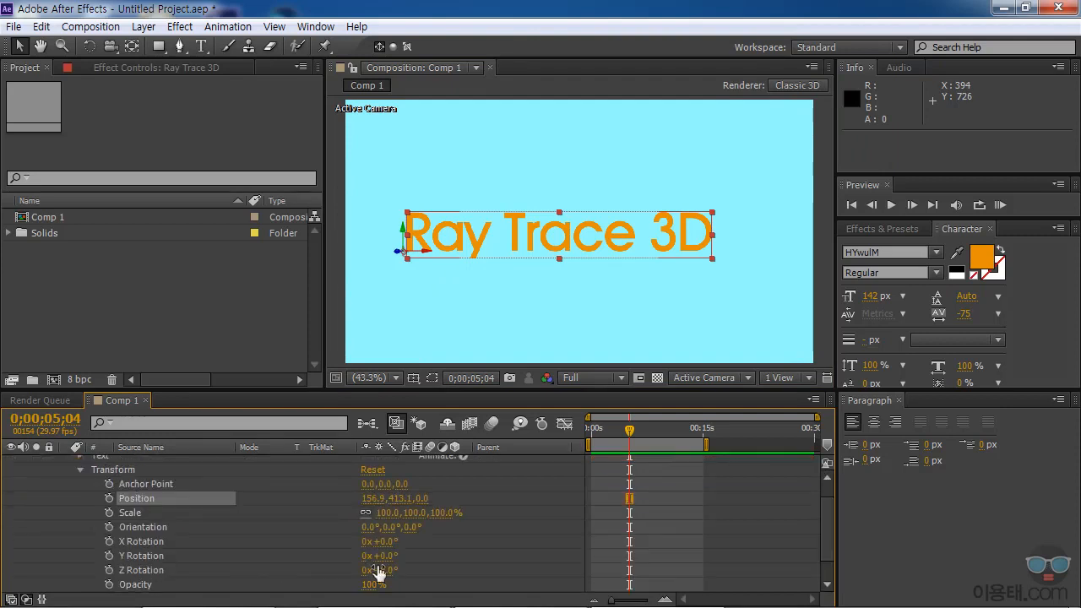
{"action": "left_click_drag", "start_coordinate": [384, 556], "coordinate": [447, 568]}
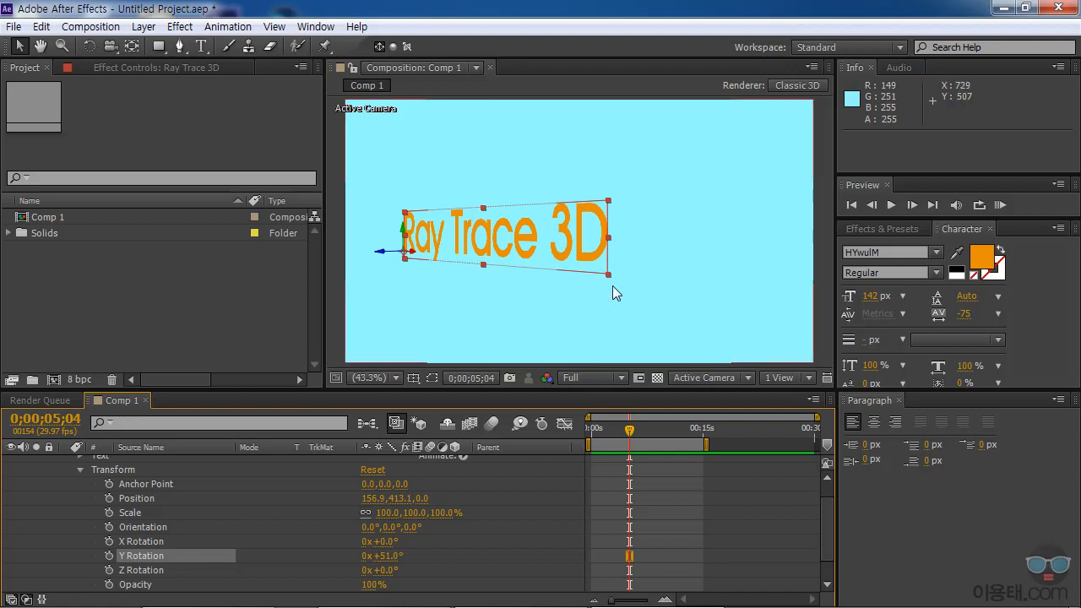
{"action": "key", "text": "ctrl+z"}
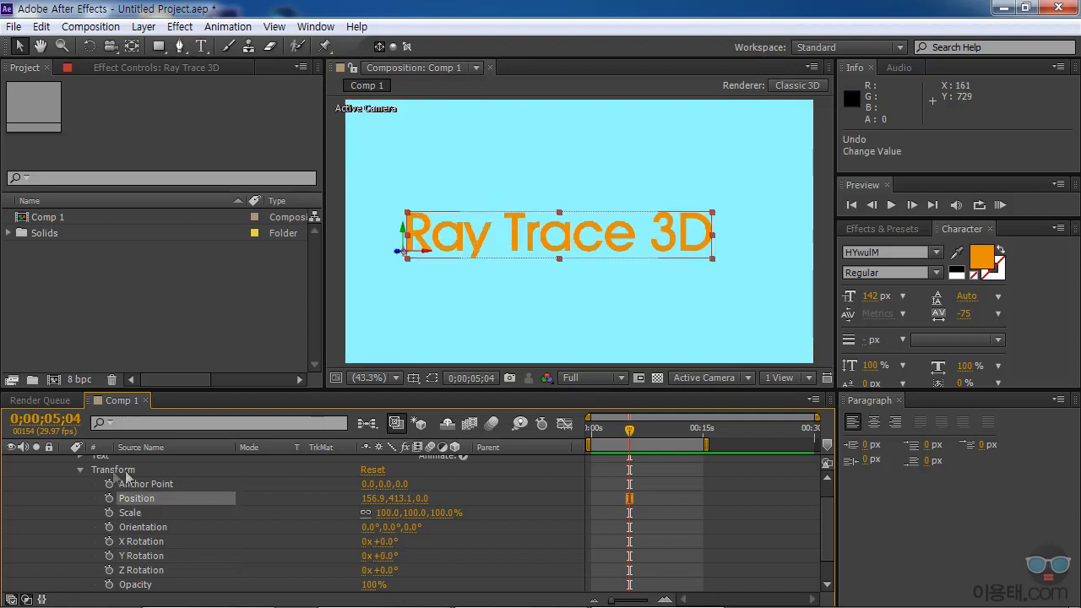
{"action": "left_click", "coordinate": [79, 469]}
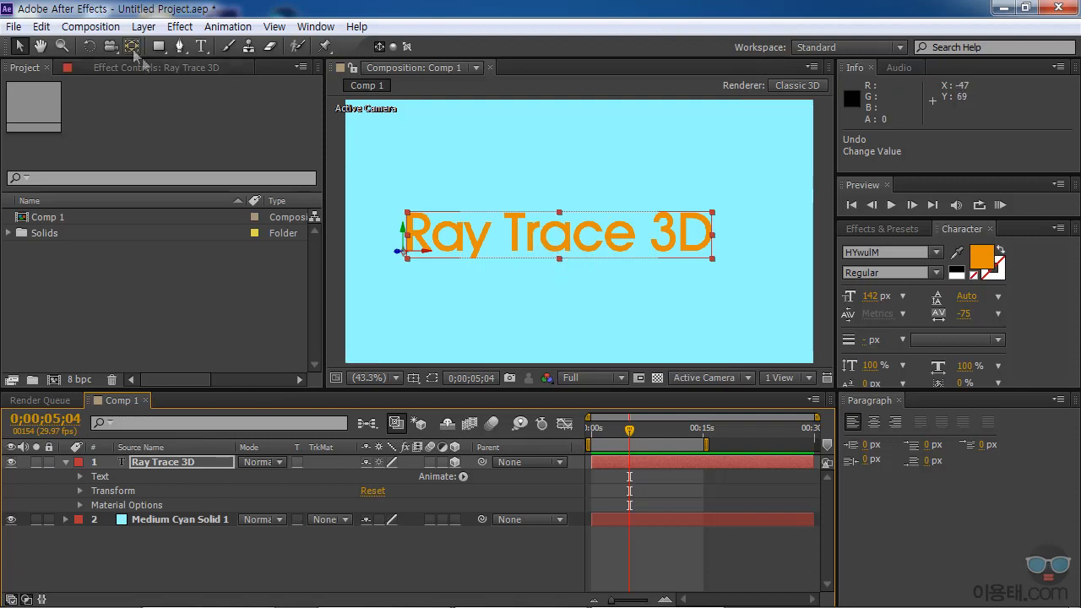
Change the renderer of Comp 1 to Ray-traced 3D in the advanced composition settings and dismiss the alert
{"action": "left_click", "coordinate": [107, 30]}
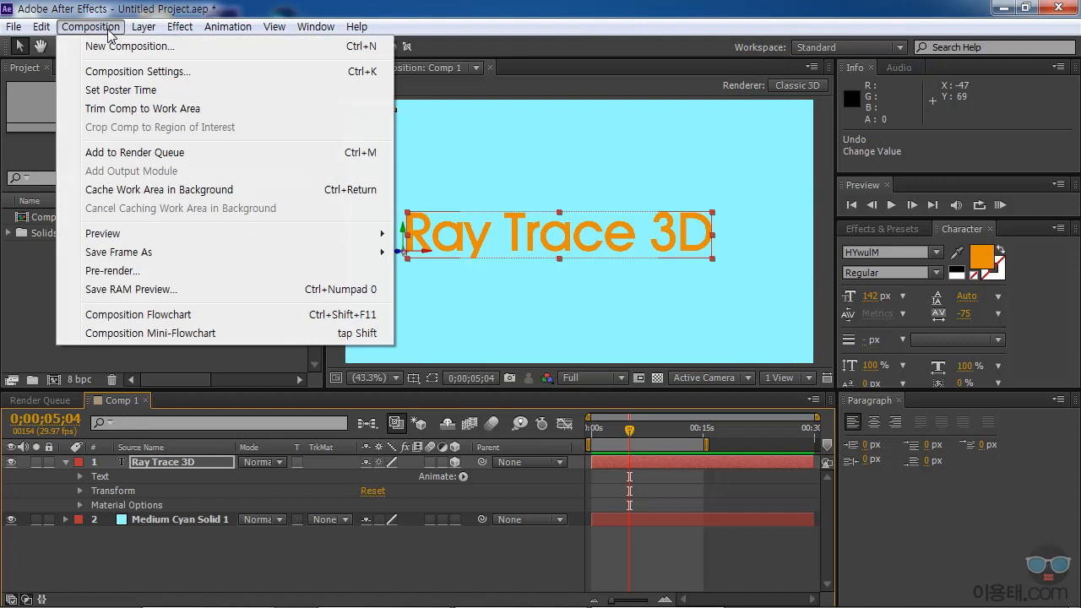
{"action": "left_click", "coordinate": [131, 72]}
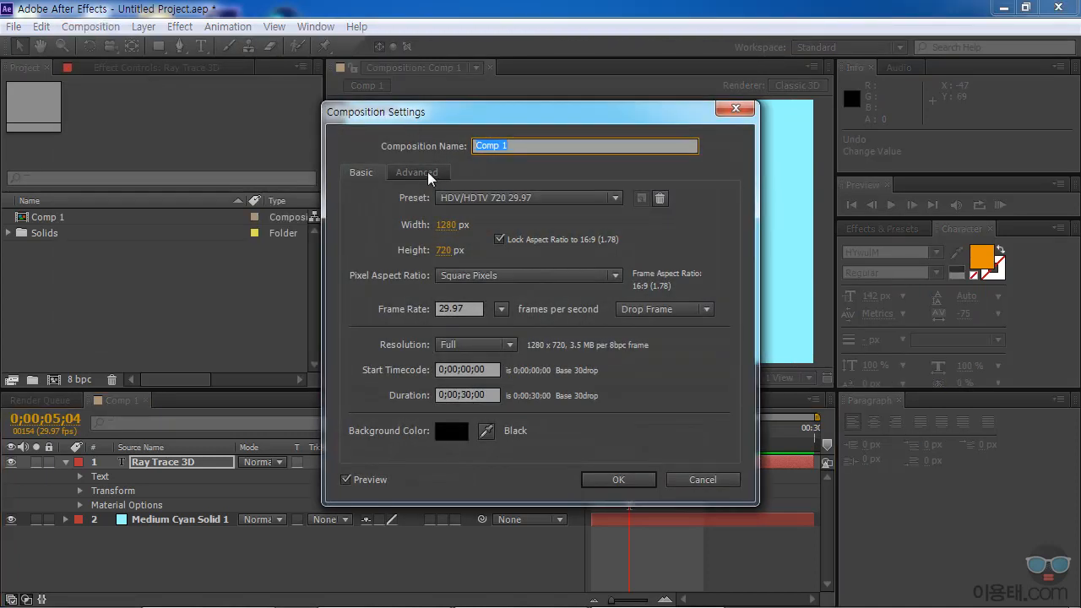
{"action": "left_click", "coordinate": [427, 173]}
{"action": "left_click", "coordinate": [507, 265]}
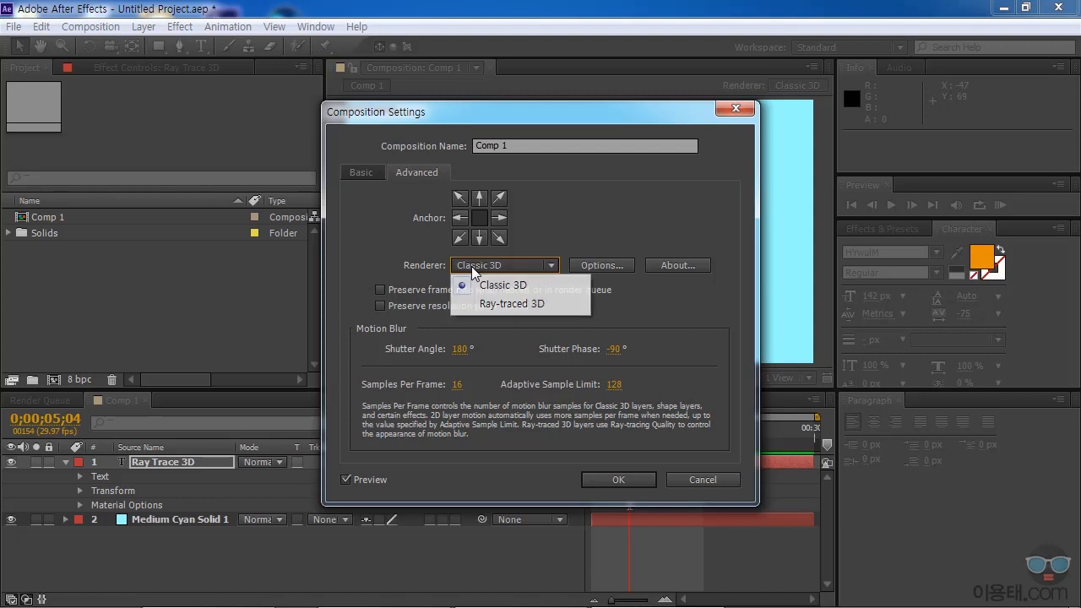
{"action": "left_click", "coordinate": [516, 305]}
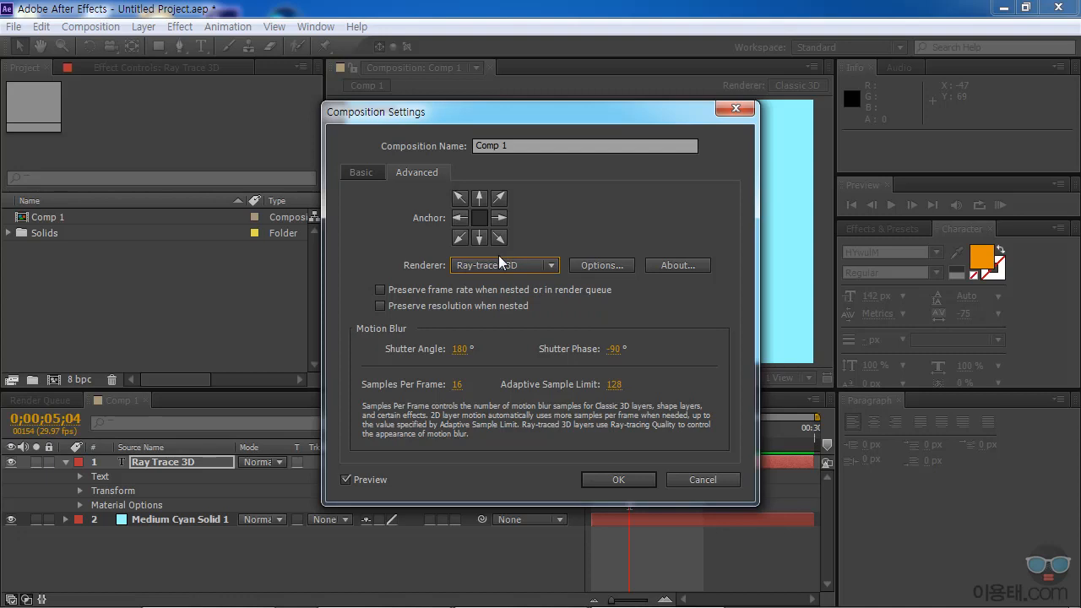
{"action": "left_click", "coordinate": [618, 480]}
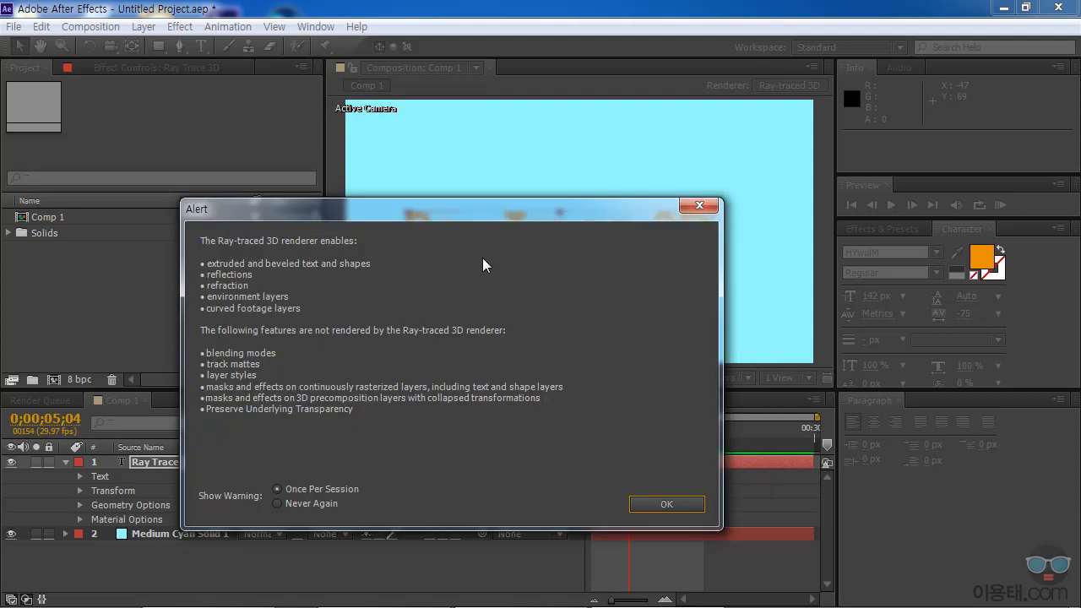
{"action": "left_click", "coordinate": [666, 504]}
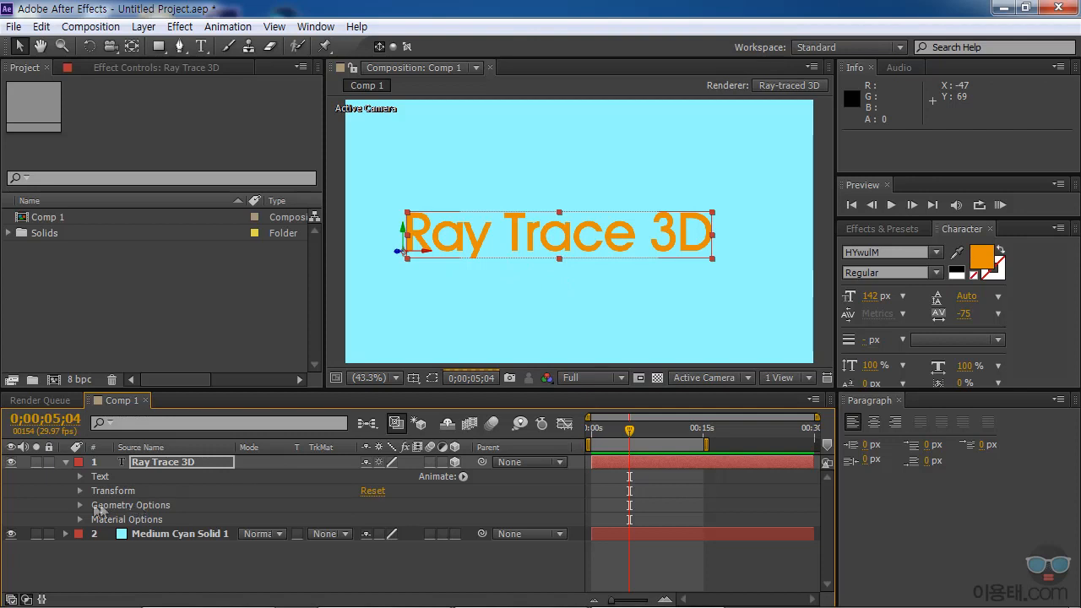
Expand the text layer's Geometry Options and set the composition preview resolution to Half
{"action": "left_click", "coordinate": [100, 507]}
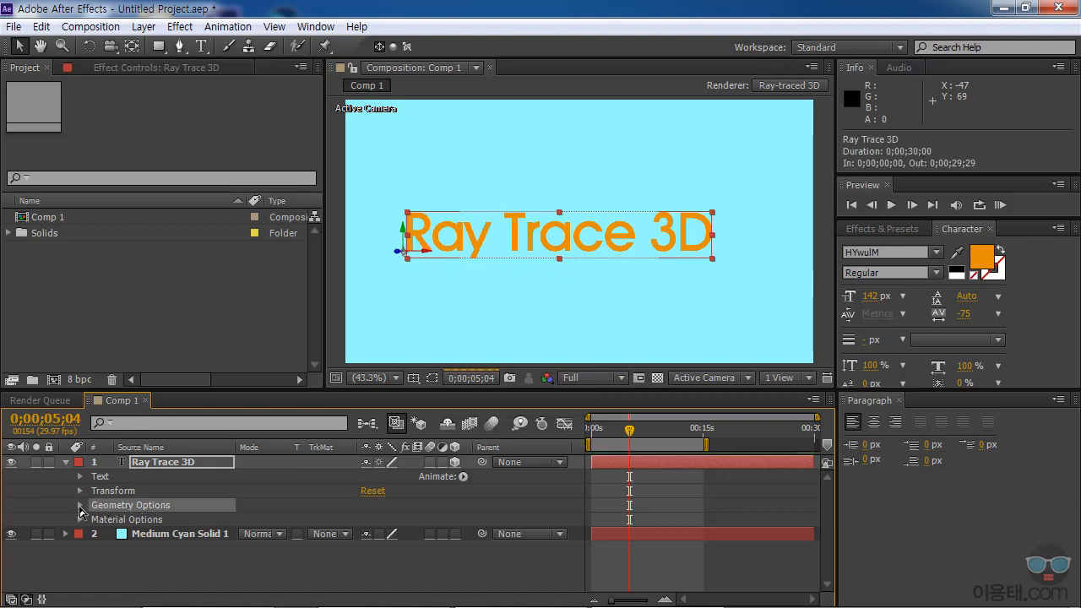
{"action": "left_click", "coordinate": [81, 506]}
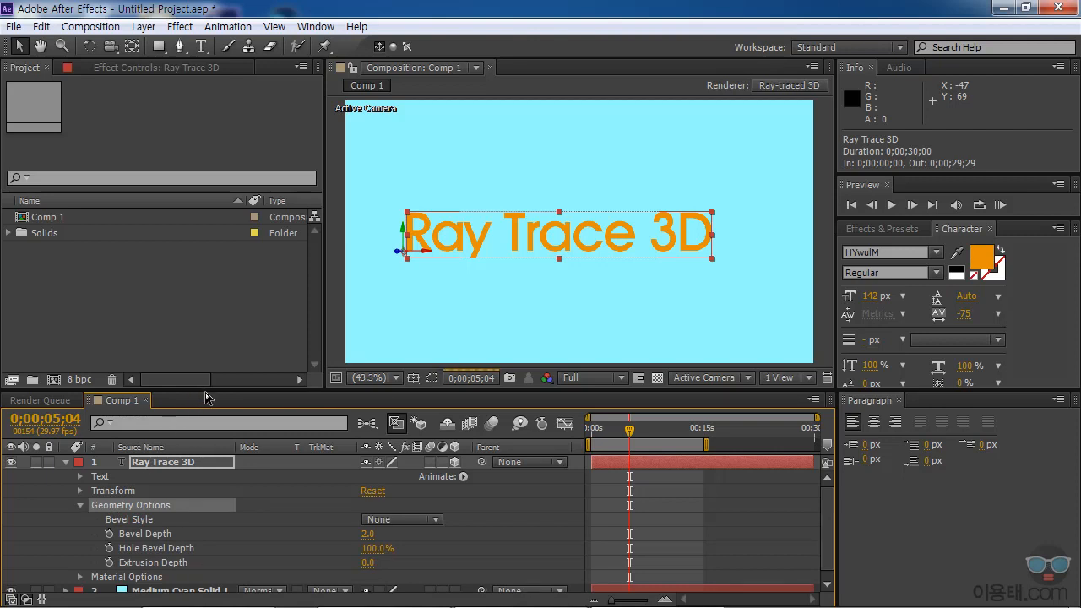
{"action": "left_click", "coordinate": [595, 380]}
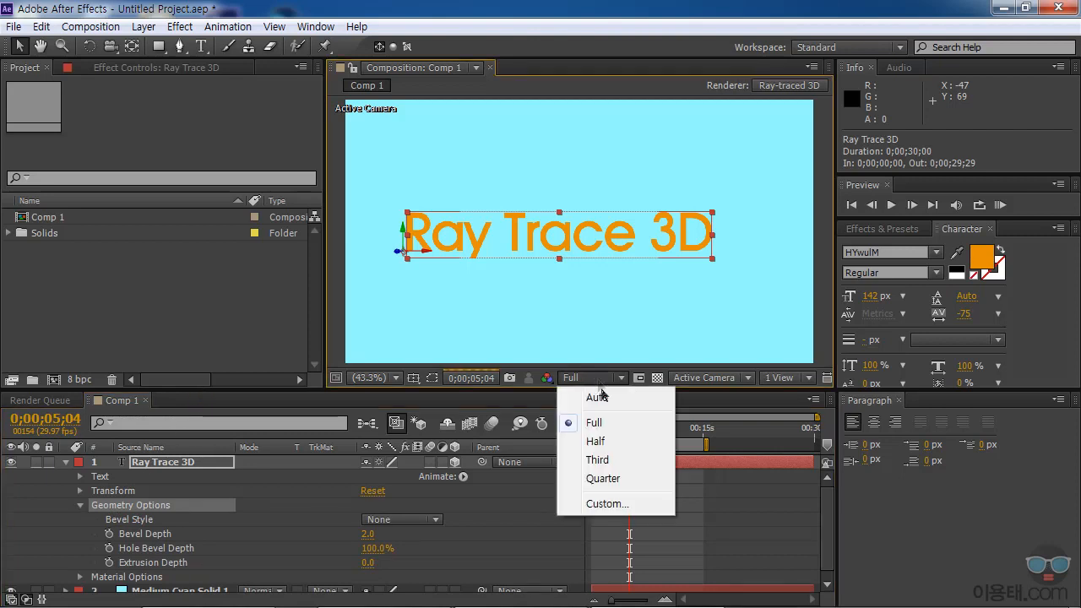
{"action": "left_click", "coordinate": [613, 443]}
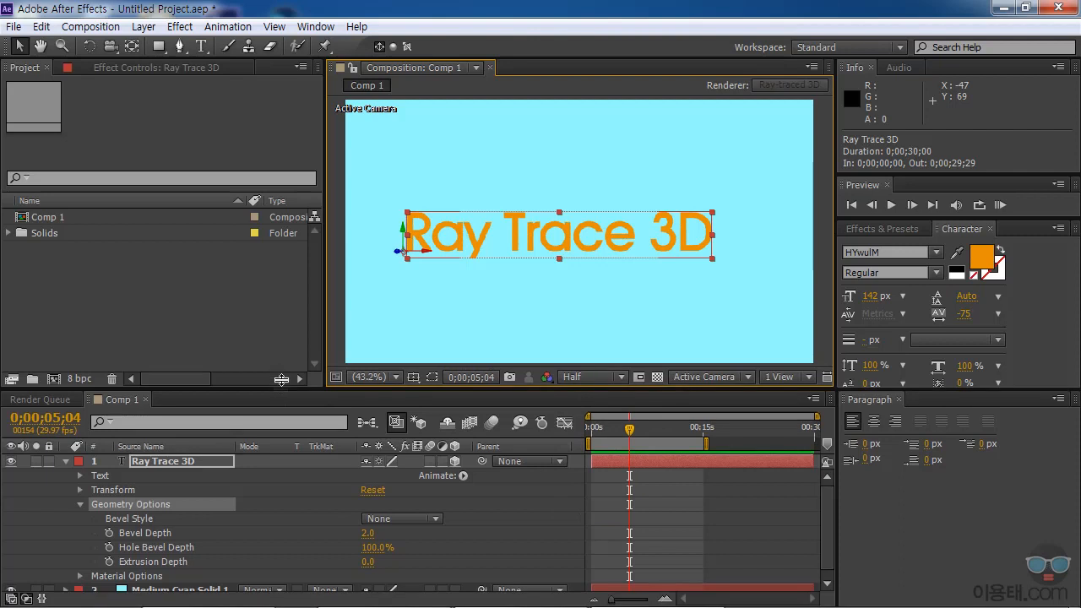
Enlarge the timeline area and set the Extrusion Depth of the Ray Trace 3D text to 50
{"action": "left_click_drag", "start_coordinate": [280, 389], "coordinate": [280, 338]}
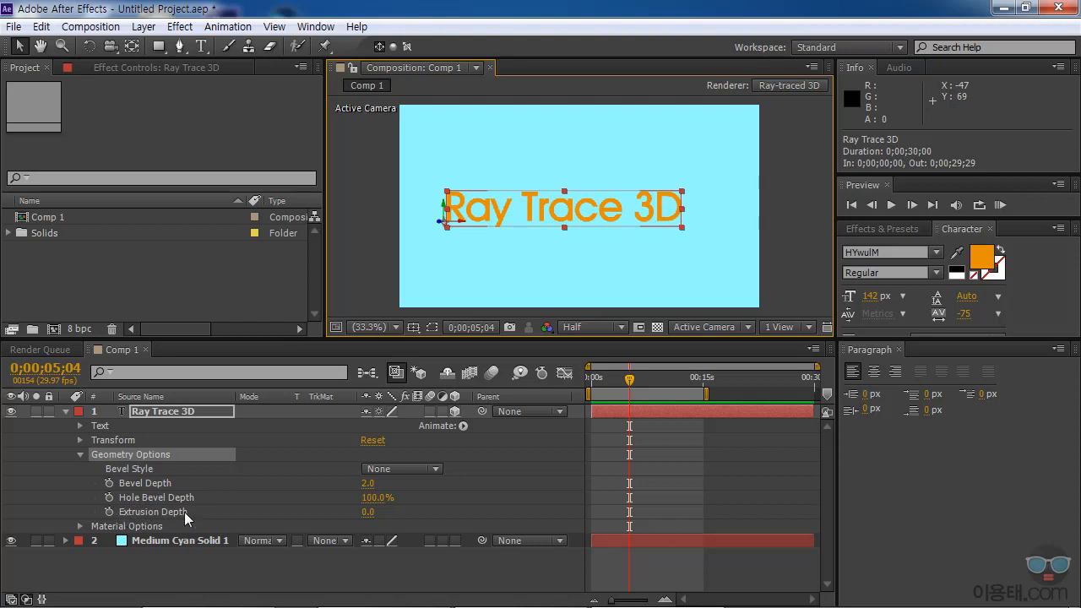
{"action": "left_click", "coordinate": [368, 512]}
{"action": "type", "text": "50"}
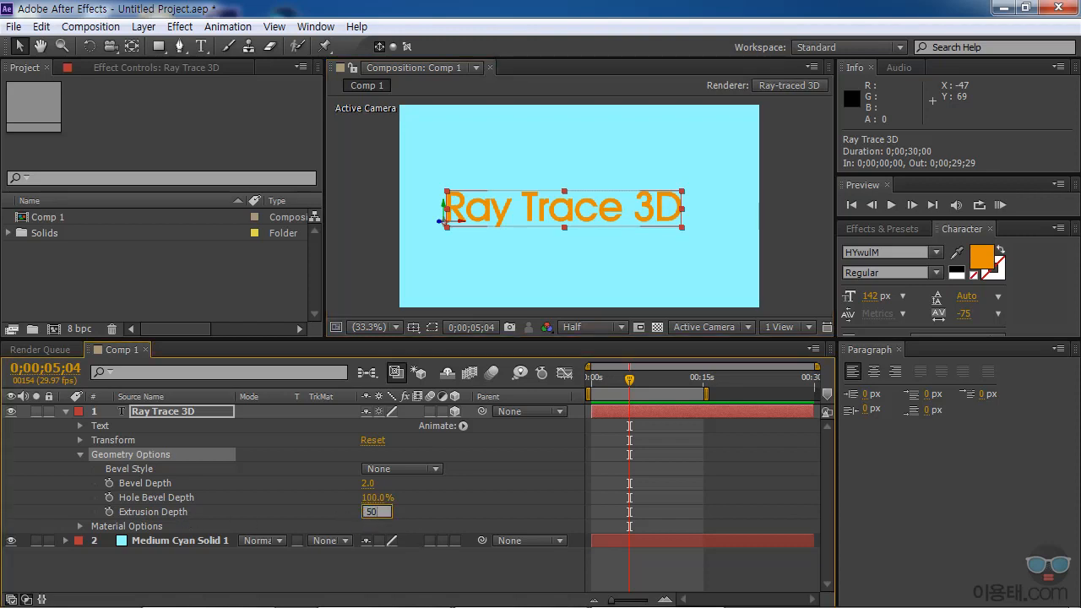
{"action": "key", "text": "Return"}
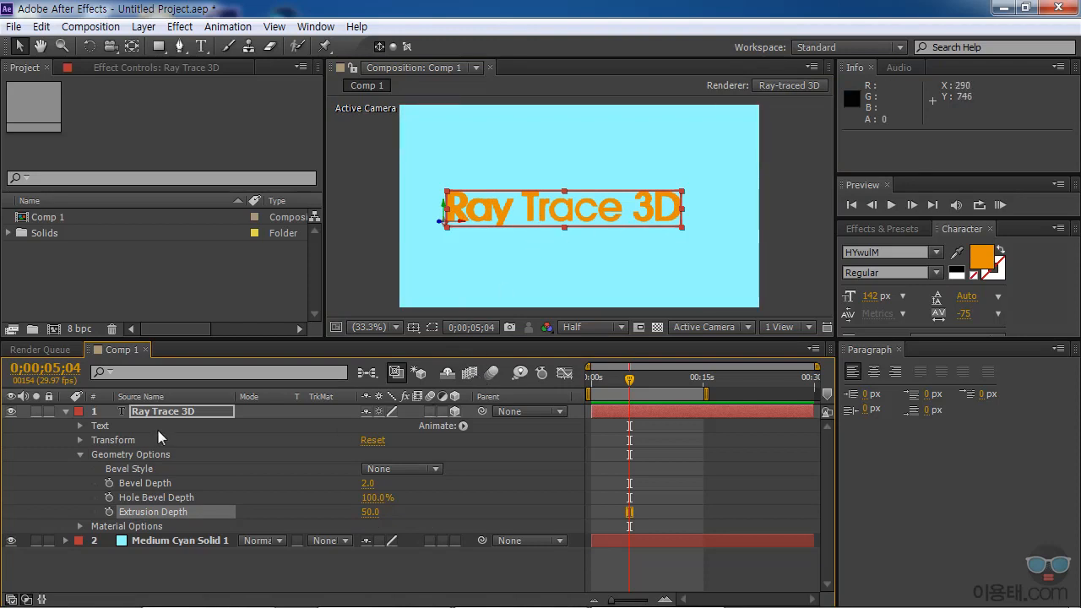
Expand the text layer's Transform properties and set its Y Rotation to 49°
{"action": "left_click", "coordinate": [80, 440]}
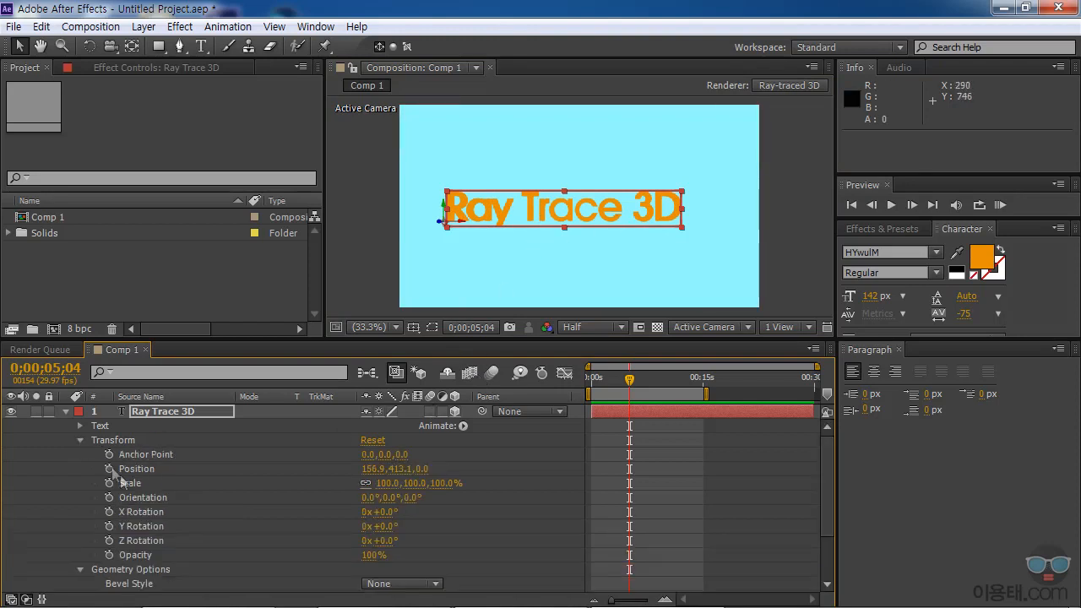
{"action": "left_click_drag", "start_coordinate": [386, 526], "coordinate": [435, 528]}
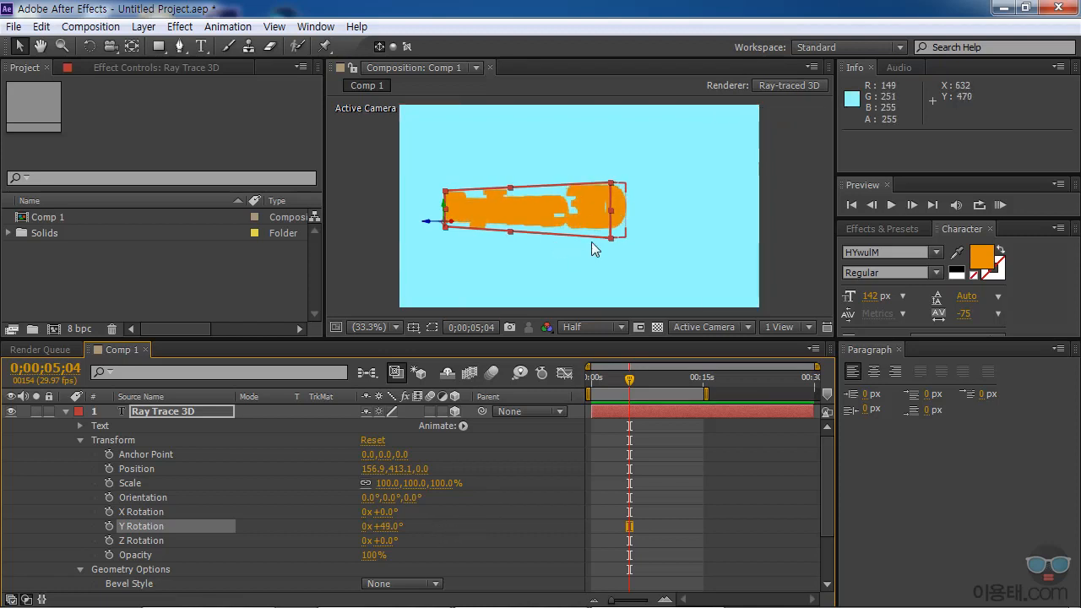
Collapse the text layer's Transform properties and set its Extrusion Depth to 80
{"action": "left_click", "coordinate": [80, 440]}
{"action": "left_click", "coordinate": [370, 512]}
{"action": "type", "text": "80"}
{"action": "key", "text": "Return"}
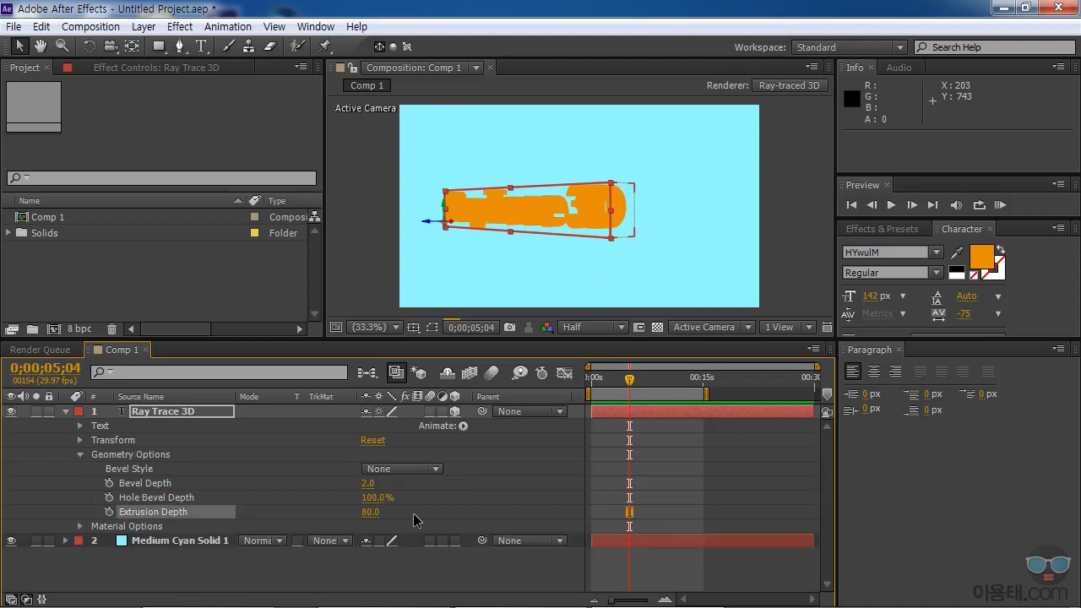
{"action": "left_click", "coordinate": [544, 468]}
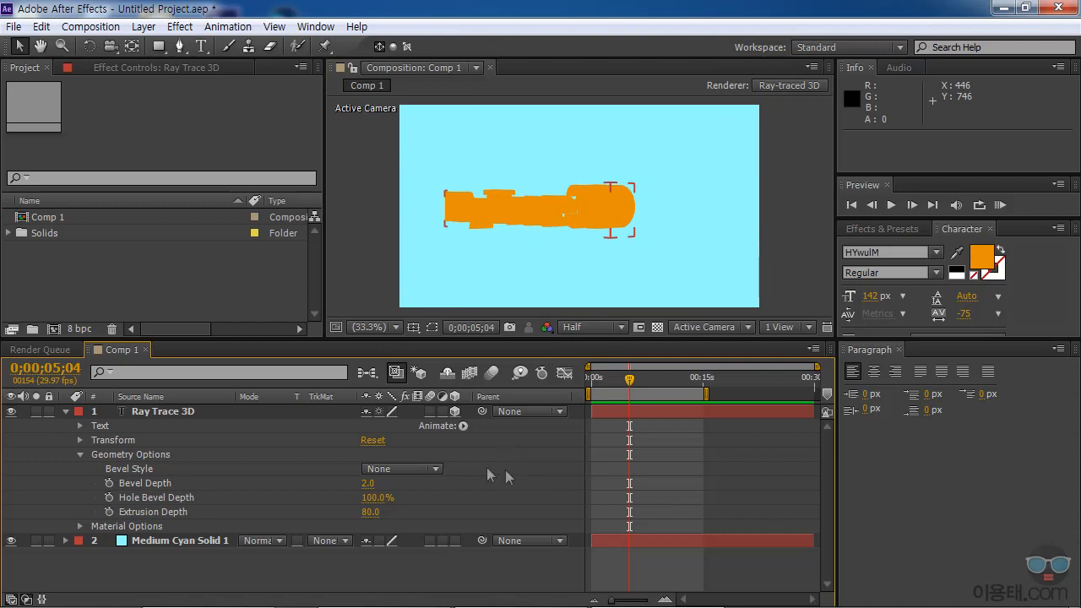
Add a Front Color RGB animator to the Ray Trace 3D text and set the color to lime green 9CFF00
{"action": "left_click", "coordinate": [463, 426]}
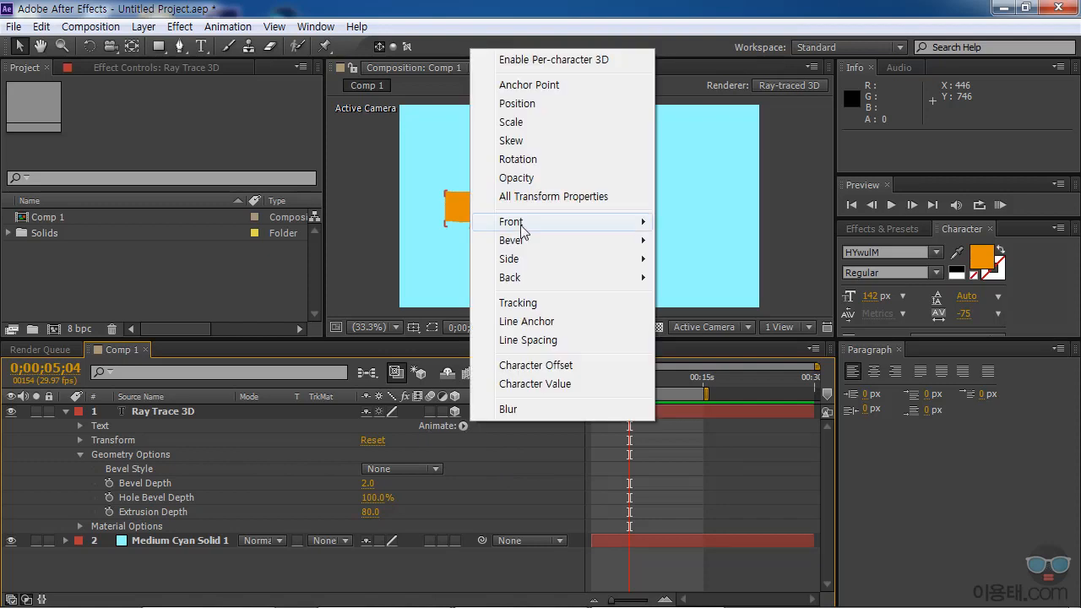
{"action": "mouse_move", "coordinate": [526, 226]}
{"action": "mouse_move", "coordinate": [808, 229]}
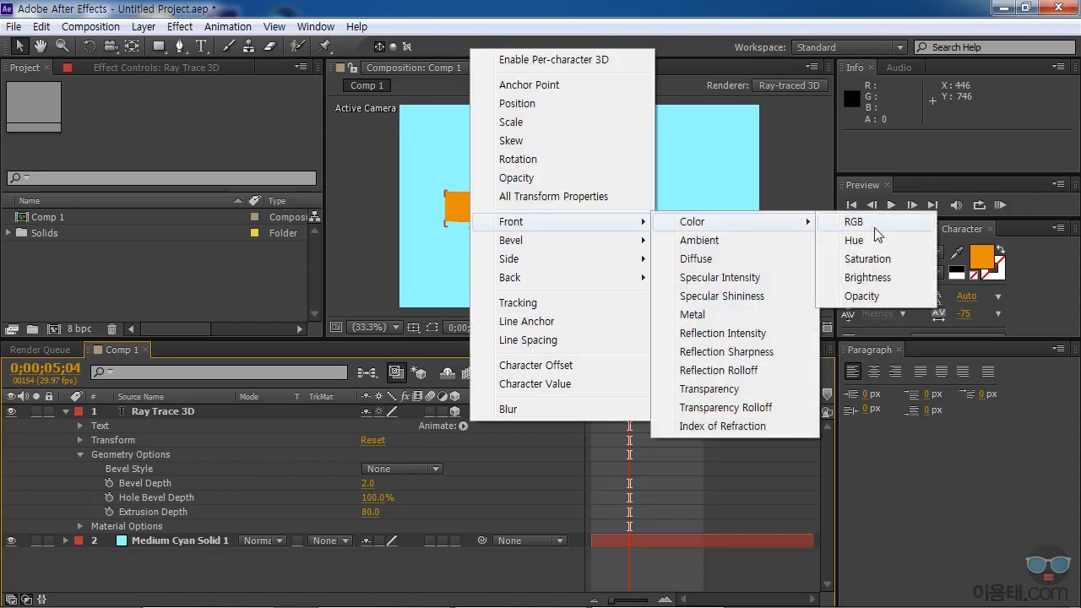
{"action": "left_click", "coordinate": [875, 228]}
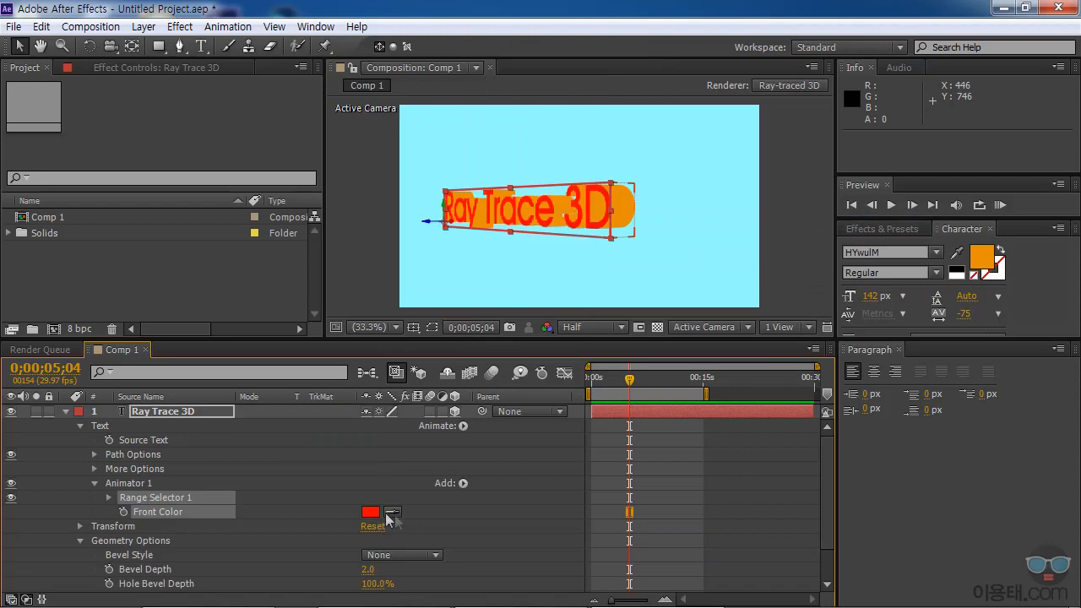
{"action": "left_click", "coordinate": [371, 511]}
{"action": "left_click_drag", "start_coordinate": [601, 446], "coordinate": [601, 484]}
{"action": "left_click", "coordinate": [548, 342]}
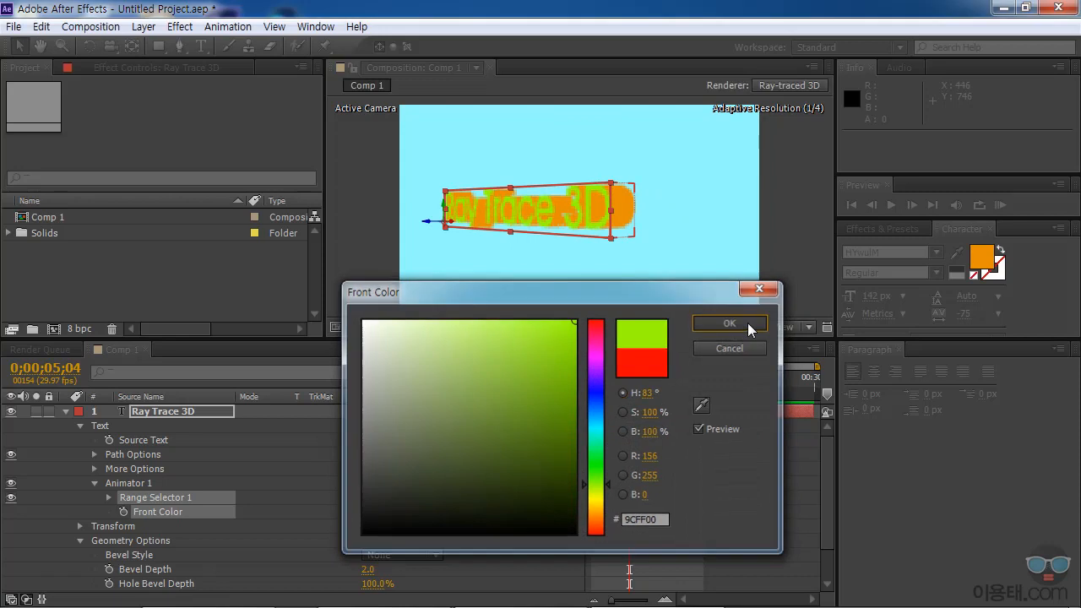
{"action": "left_click", "coordinate": [746, 322]}
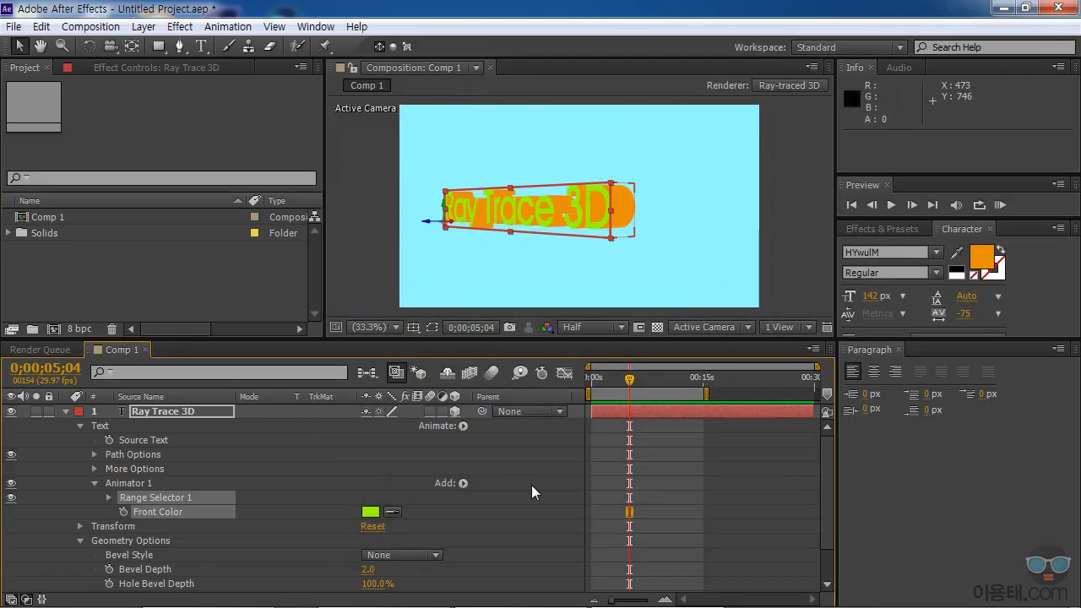
Add a Bevel Color RGB property to the Ray Trace 3D text's animator
{"action": "left_click", "coordinate": [463, 426]}
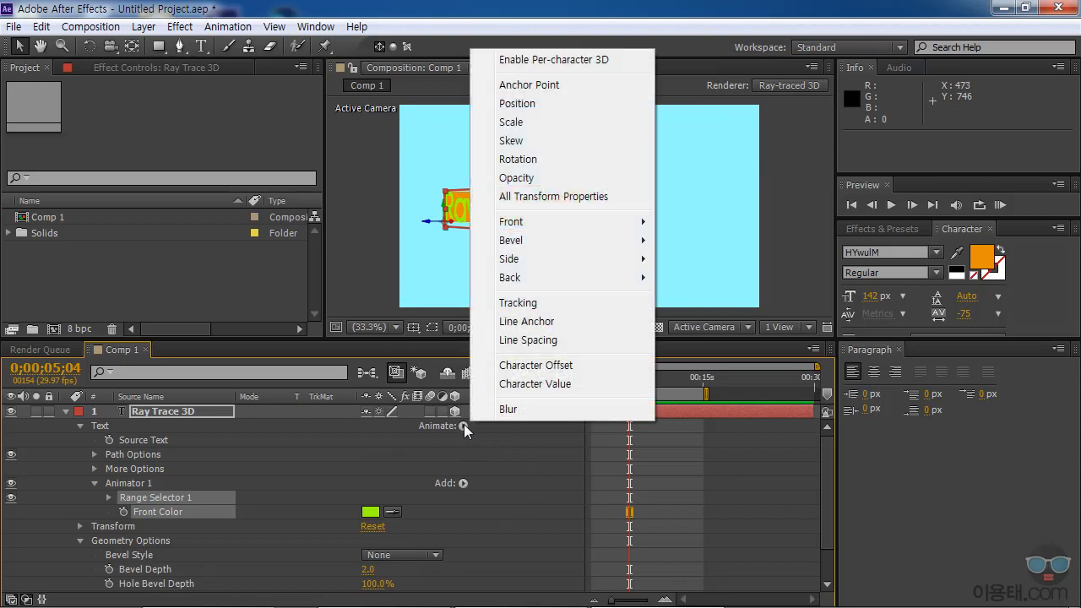
{"action": "mouse_move", "coordinate": [648, 240]}
{"action": "mouse_move", "coordinate": [698, 243]}
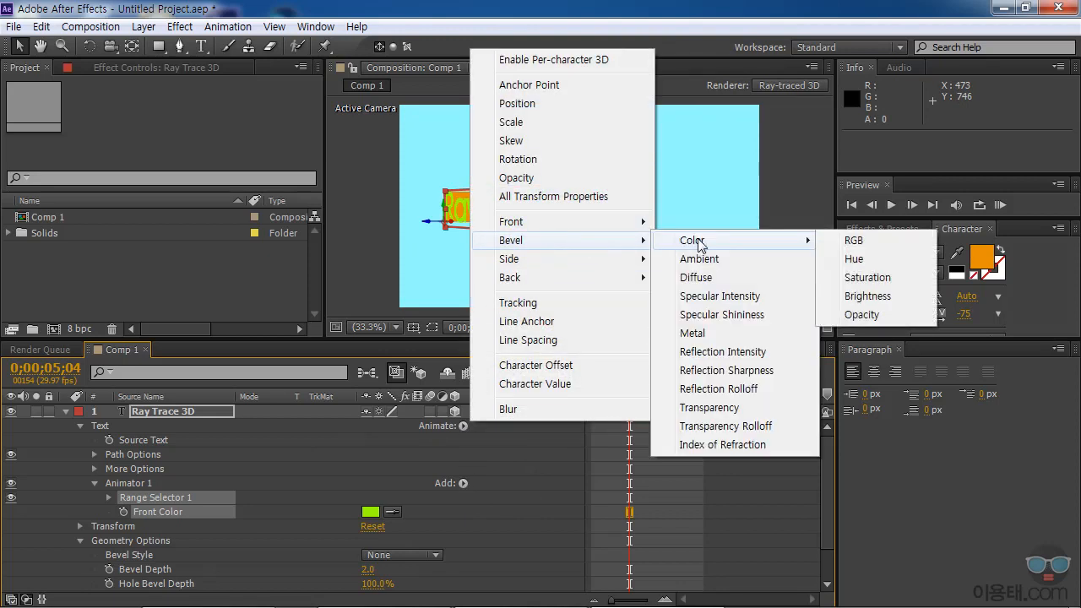
{"action": "left_click", "coordinate": [852, 241]}
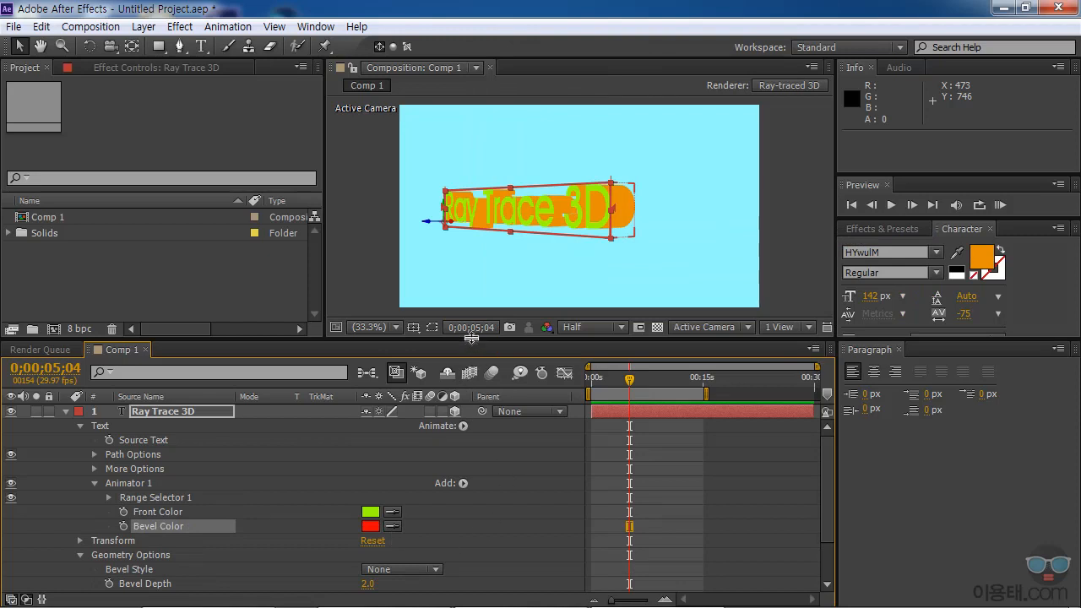
Add a Side Color RGB property to the text's animator and set it to blue 00C0FF
{"action": "left_click_drag", "start_coordinate": [475, 338], "coordinate": [476, 310]}
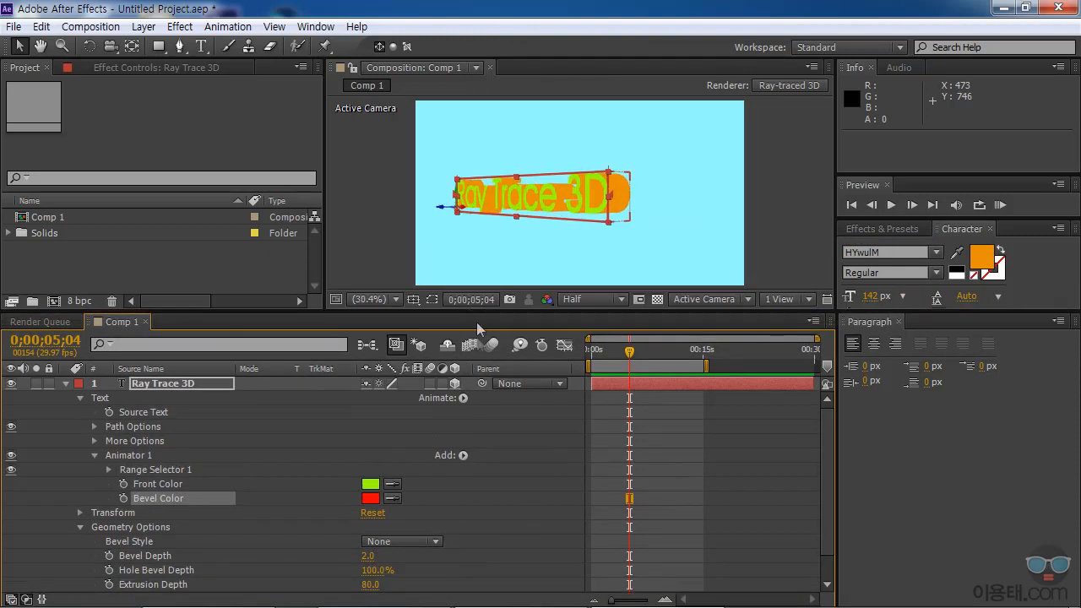
{"action": "left_click", "coordinate": [462, 398]}
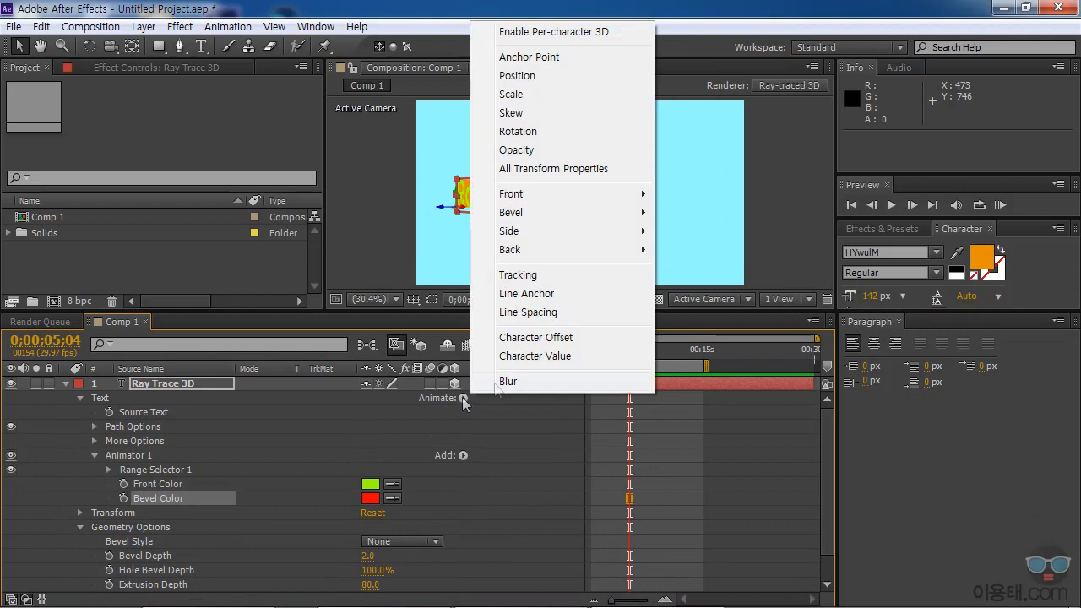
{"action": "mouse_move", "coordinate": [553, 235]}
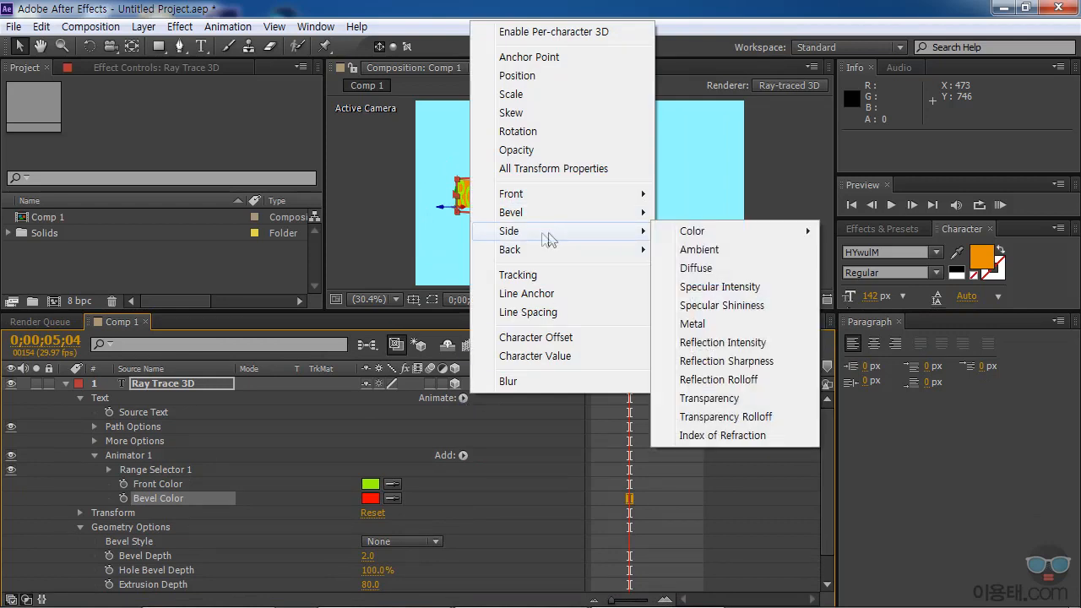
{"action": "mouse_move", "coordinate": [706, 239]}
{"action": "left_click", "coordinate": [851, 232]}
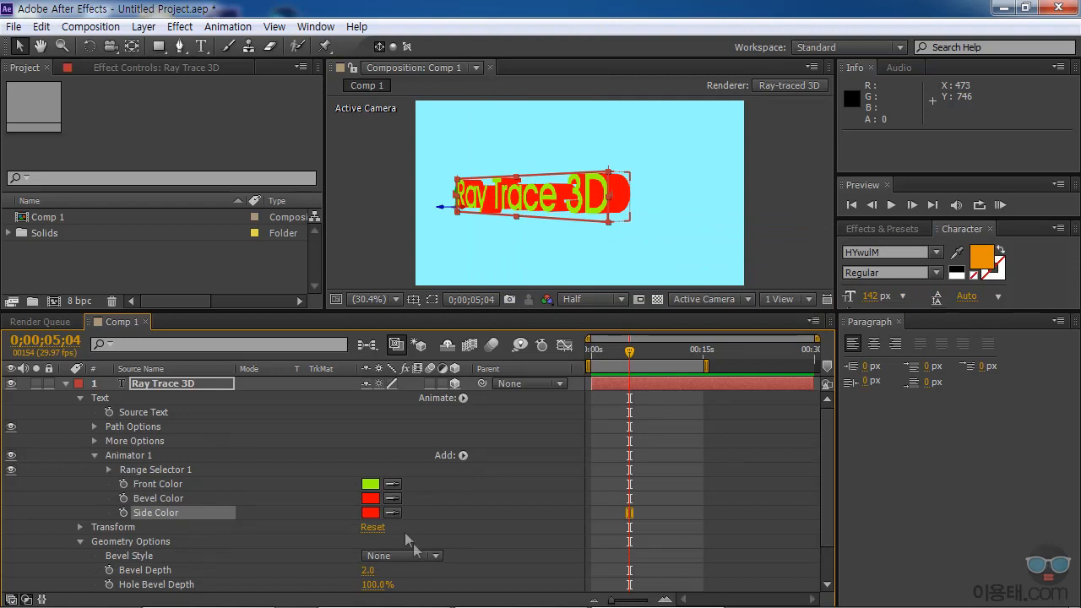
{"action": "left_click", "coordinate": [370, 512]}
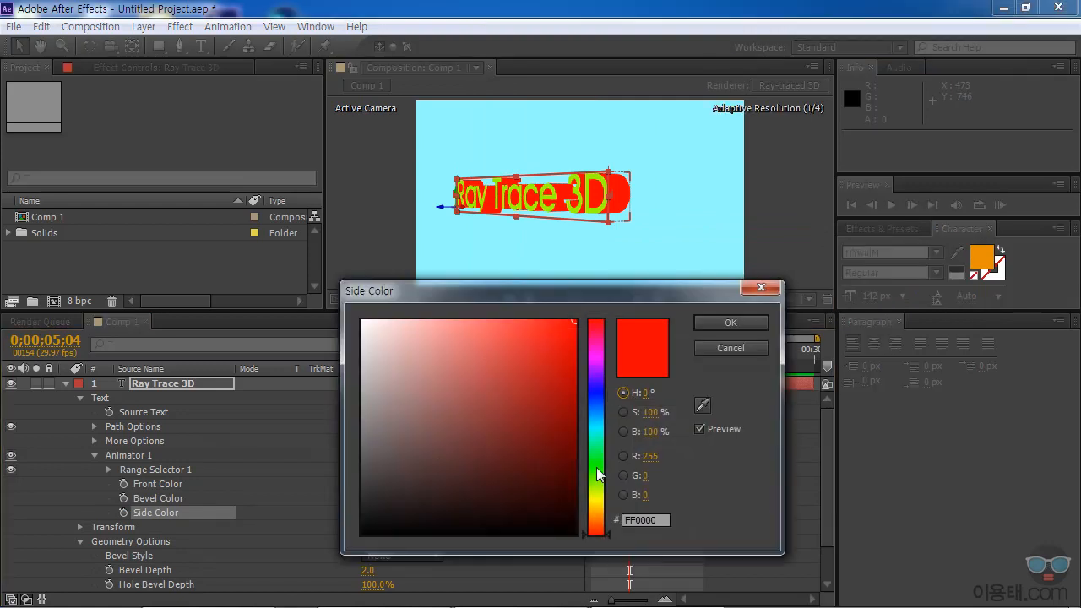
{"action": "left_click", "coordinate": [598, 420]}
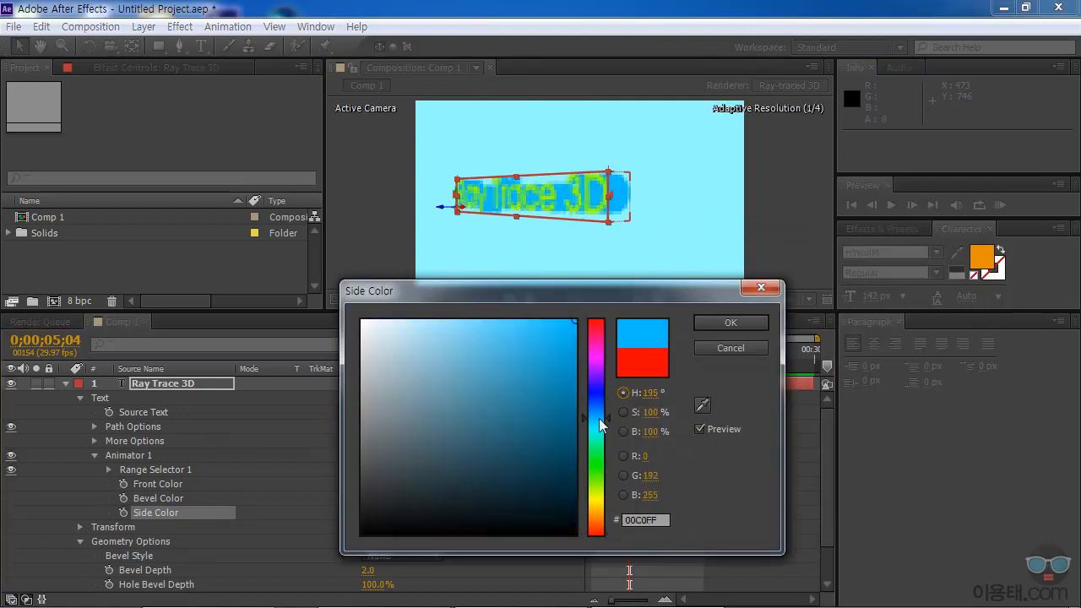
{"action": "left_click", "coordinate": [729, 321]}
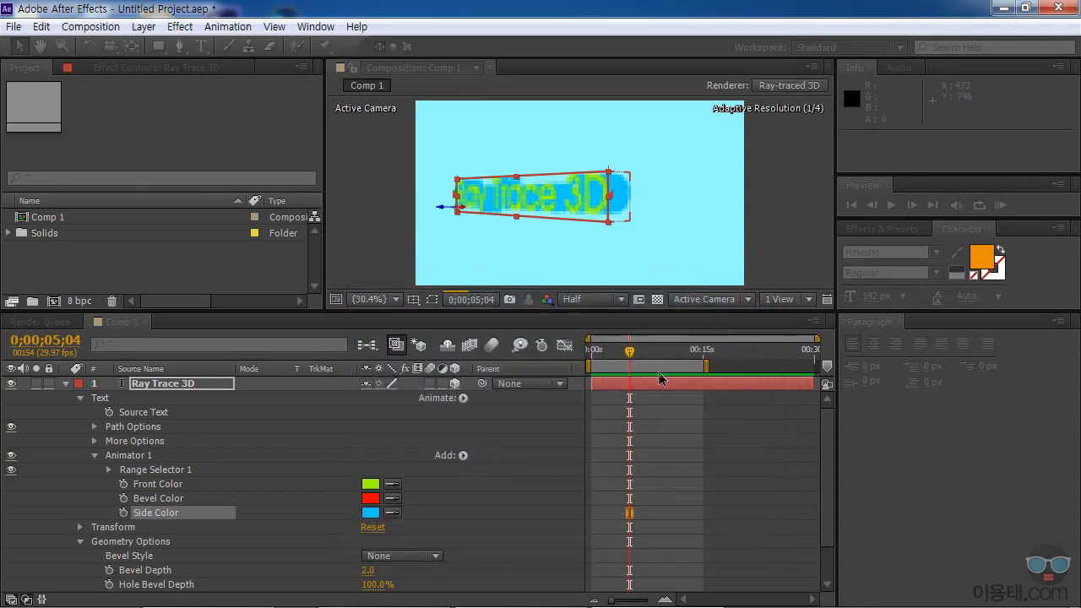
{"action": "left_click", "coordinate": [517, 475]}
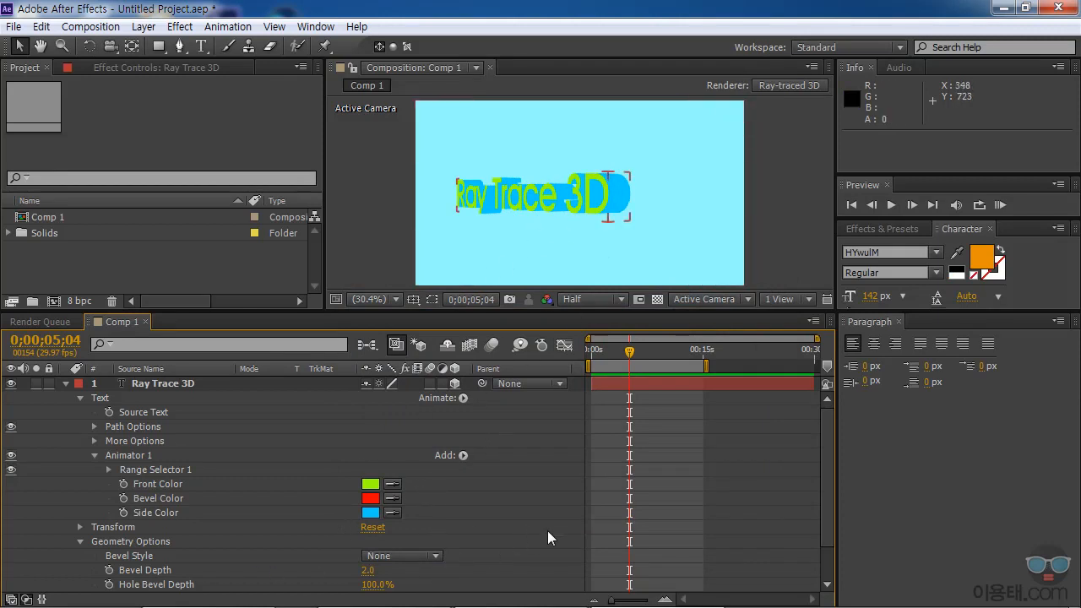
Set the text layer's Bevel Depth to 20 in its Geometry Options
{"action": "scroll", "coordinate": [556, 529], "scroll_direction": "down", "scroll_amount": 1}
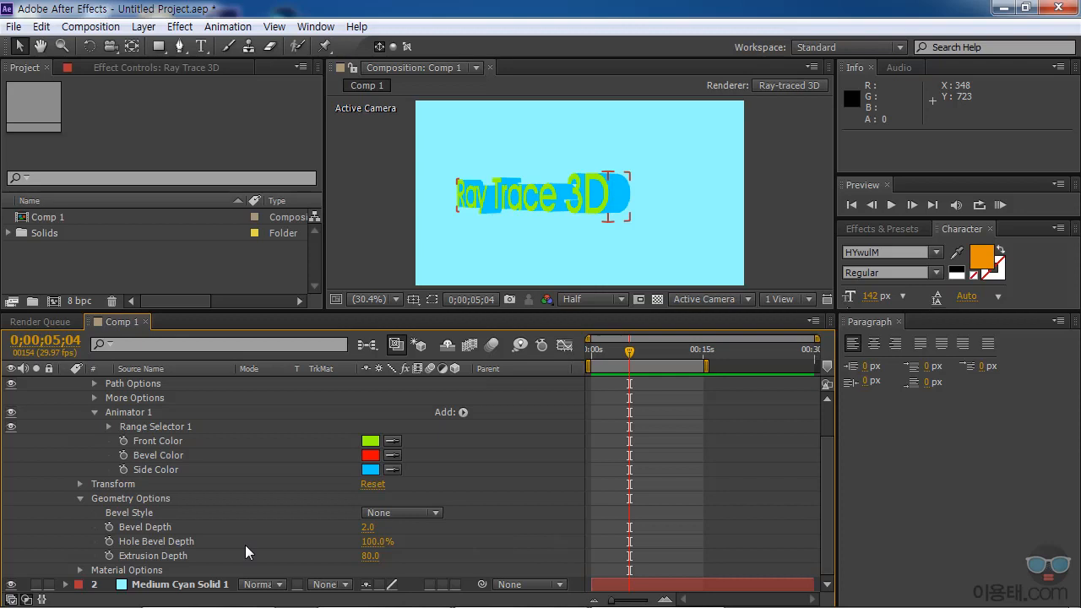
{"action": "left_click", "coordinate": [367, 528]}
{"action": "type", "text": "20"}
{"action": "key", "text": "Return"}
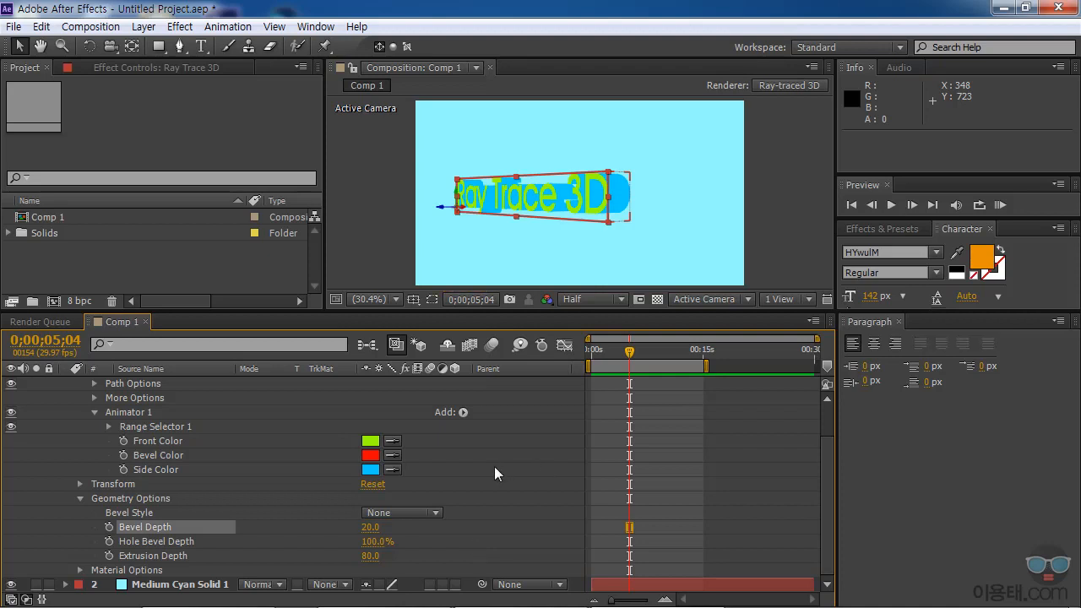
{"action": "left_click", "coordinate": [516, 520]}
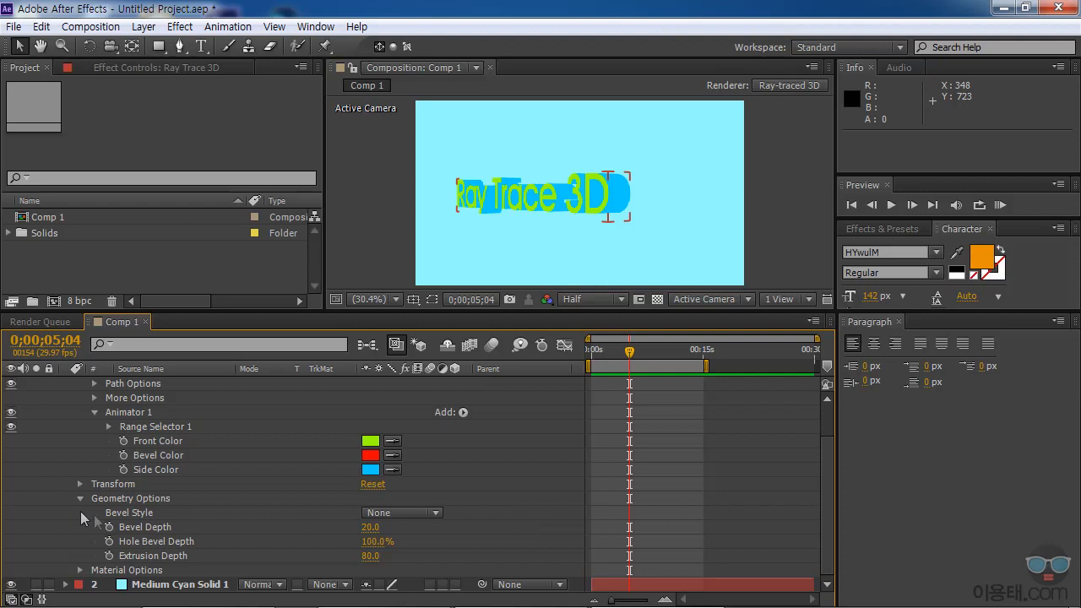
Change the text's Bevel Style to Angular and set its Bevel Depth to 3
{"action": "left_click", "coordinate": [384, 513]}
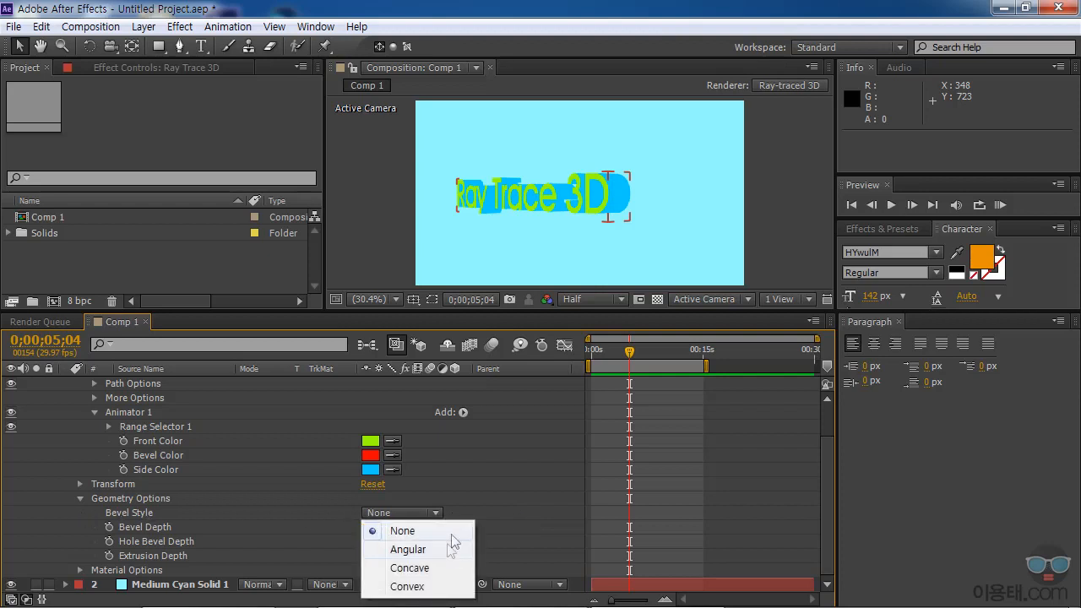
{"action": "left_click", "coordinate": [444, 551]}
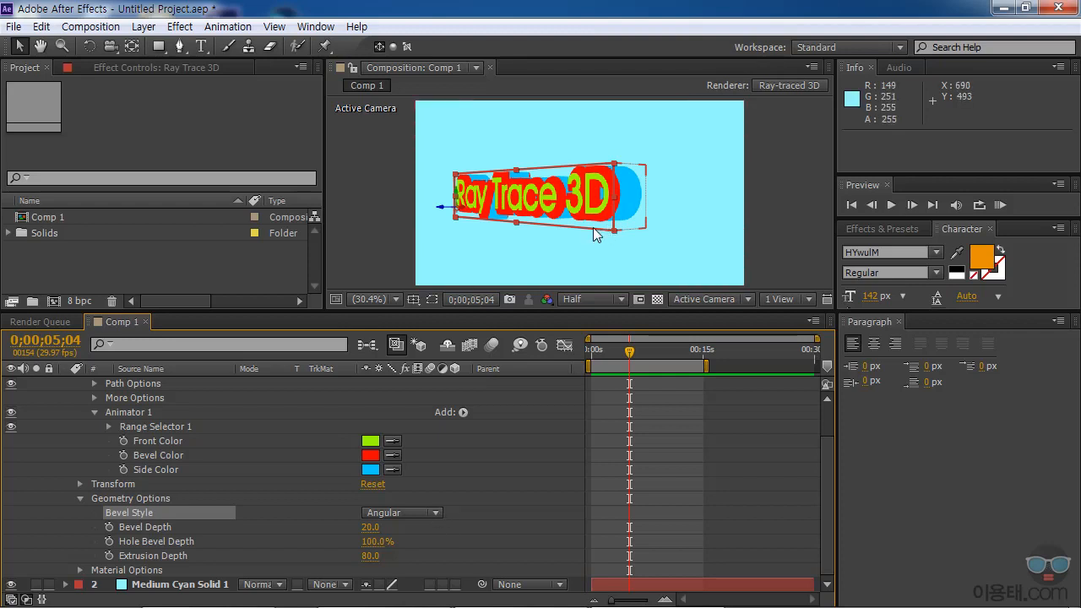
{"action": "left_click", "coordinate": [371, 527]}
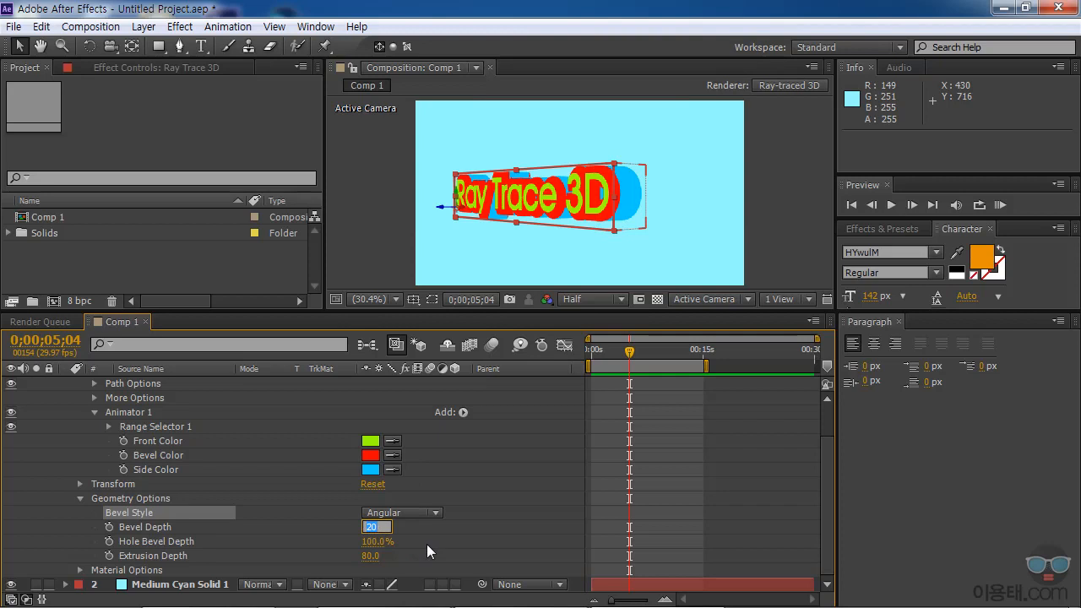
{"action": "type", "text": "3"}
{"action": "key", "text": "Return"}
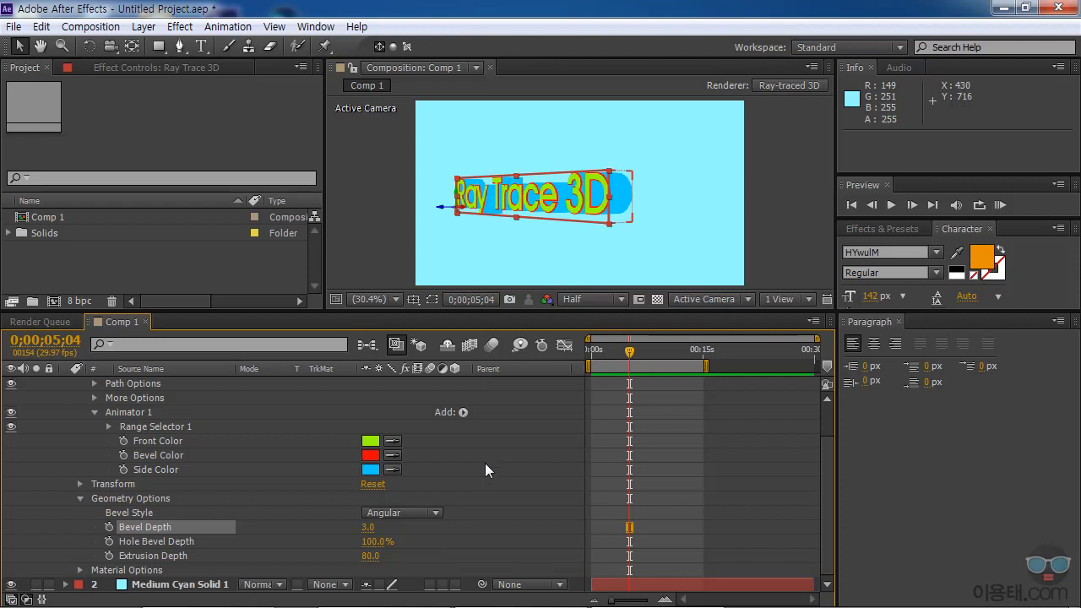
{"action": "left_click", "coordinate": [515, 483]}
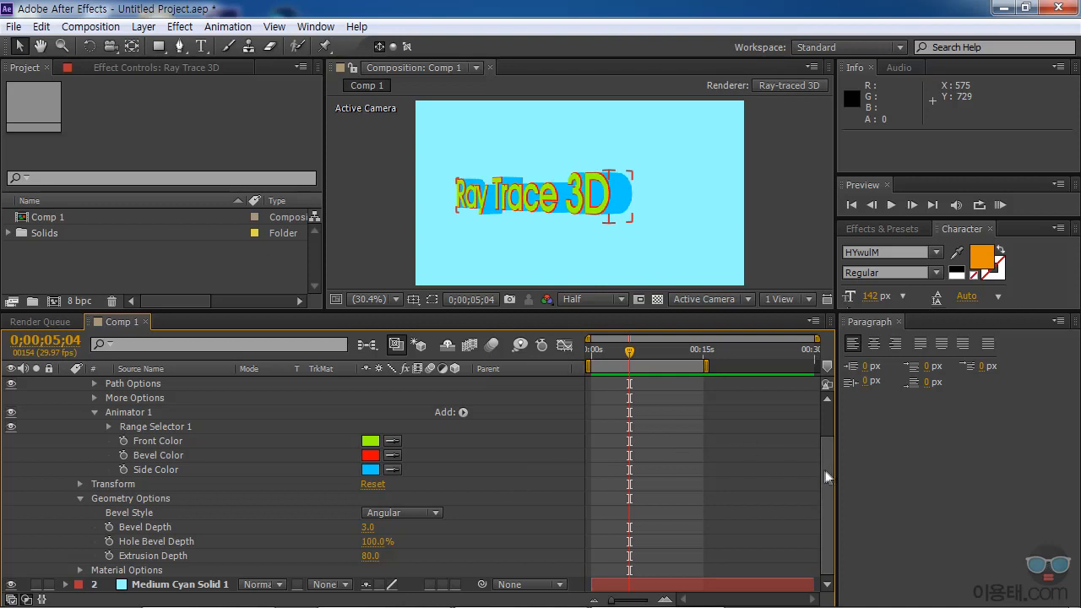
Expand the text layer's Transform properties and start Position keyframing at 0;00;00;00
{"action": "scroll", "coordinate": [830, 470], "scroll_direction": "up", "scroll_amount": 3}
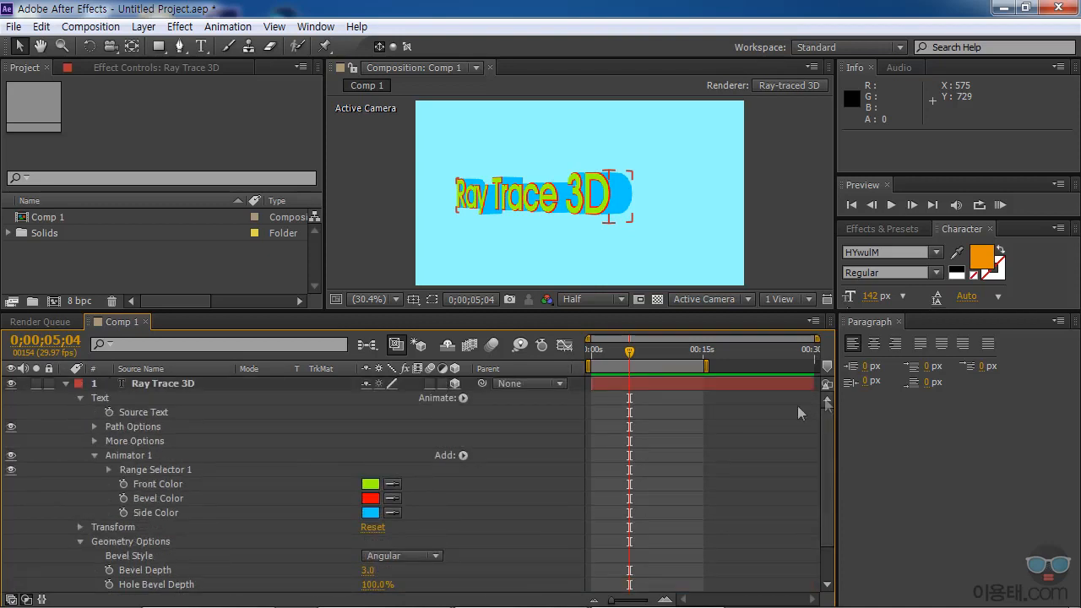
{"action": "left_click", "coordinate": [80, 527]}
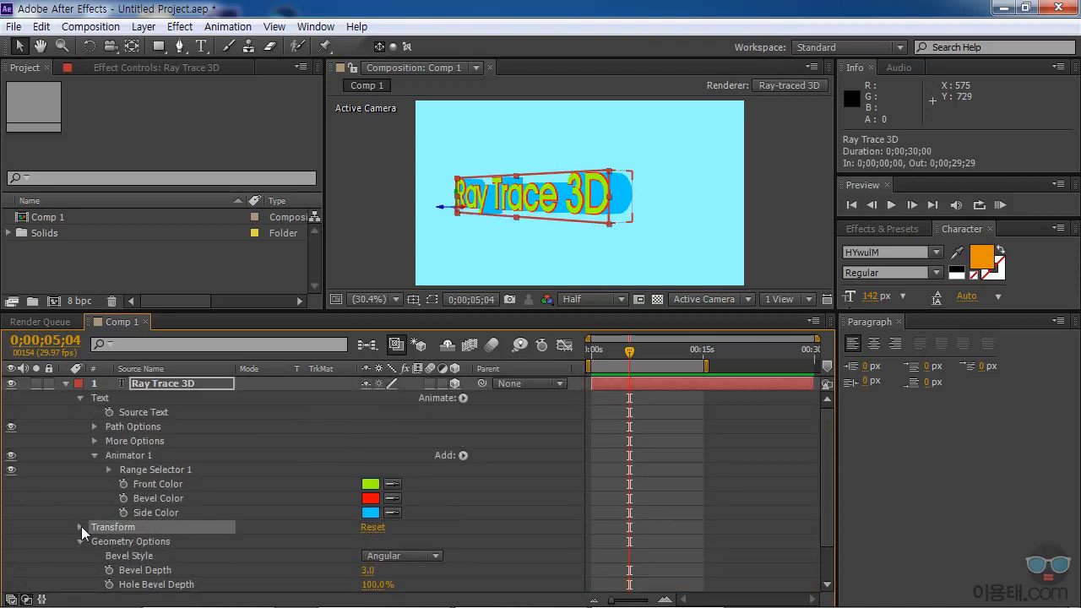
{"action": "scroll", "coordinate": [254, 460], "scroll_direction": "down", "scroll_amount": 5}
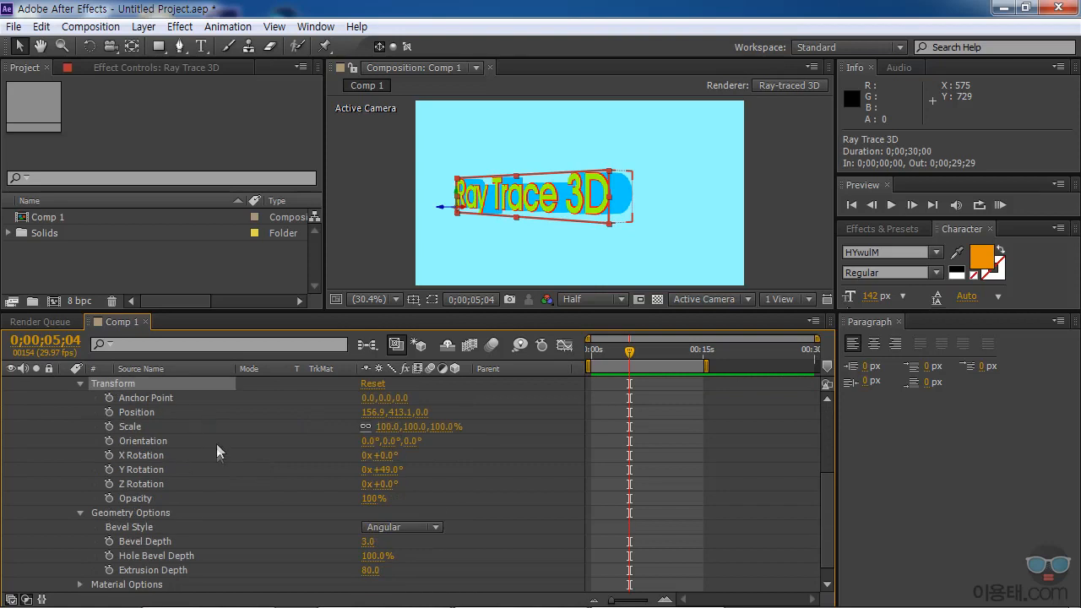
{"action": "left_click", "coordinate": [148, 413]}
{"action": "left_click_drag", "start_coordinate": [630, 351], "coordinate": [591, 352]}
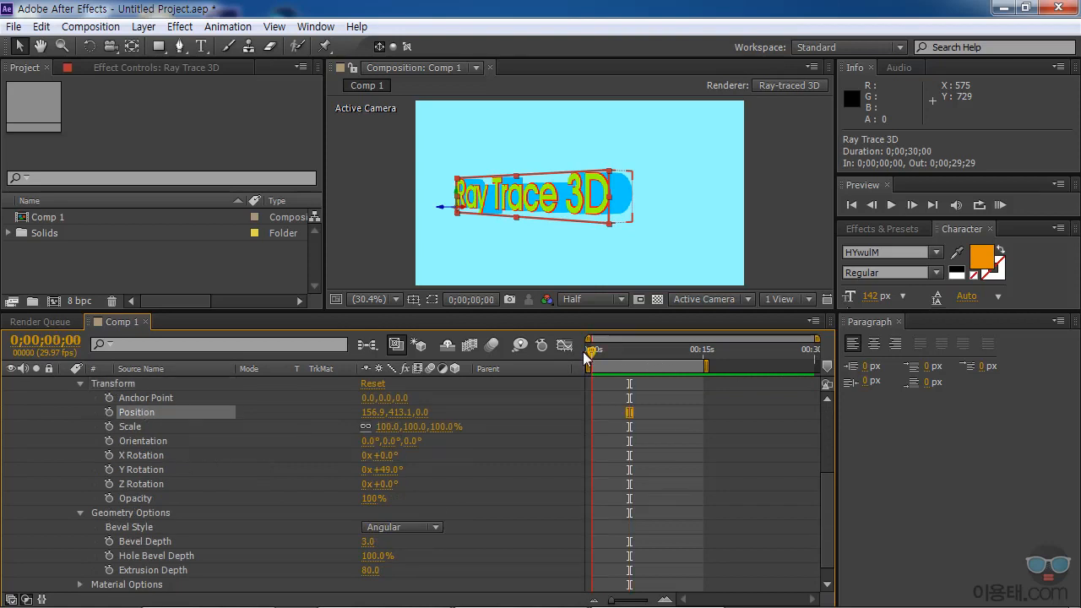
{"action": "left_click", "coordinate": [109, 412]}
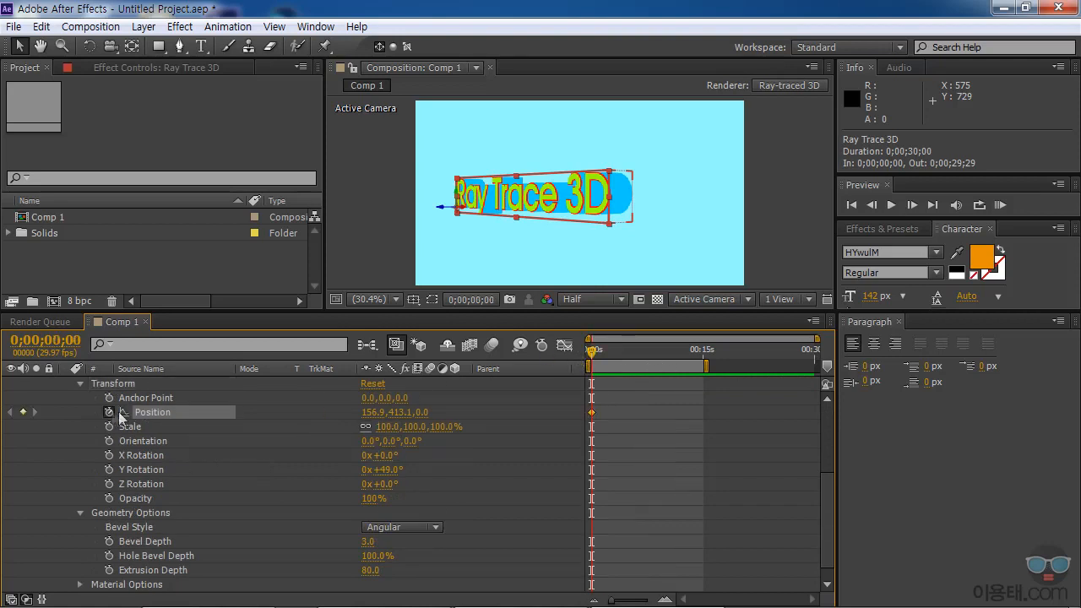
Animate the text from beyond the frame's right edge at the start back into the frame at about 5 seconds, then view frame 0;00;03;19
{"action": "mouse_move", "coordinate": [463, 212]}
{"action": "left_mouse_down"}
{"action": "mouse_move", "coordinate": [695, 245]}
{"action": "mouse_move", "coordinate": [778, 270]}
{"action": "left_mouse_up"}
{"action": "left_click_drag", "start_coordinate": [592, 351], "coordinate": [636, 361]}
{"action": "mouse_move", "coordinate": [766, 222]}
{"action": "left_mouse_down"}
{"action": "mouse_move", "coordinate": [654, 207]}
{"action": "mouse_move", "coordinate": [456, 208]}
{"action": "mouse_move", "coordinate": [470, 206]}
{"action": "left_mouse_up"}
{"action": "mouse_move", "coordinate": [633, 351]}
{"action": "left_mouse_down"}
{"action": "mouse_move", "coordinate": [597, 356]}
{"action": "mouse_move", "coordinate": [620, 362]}
{"action": "left_mouse_up"}
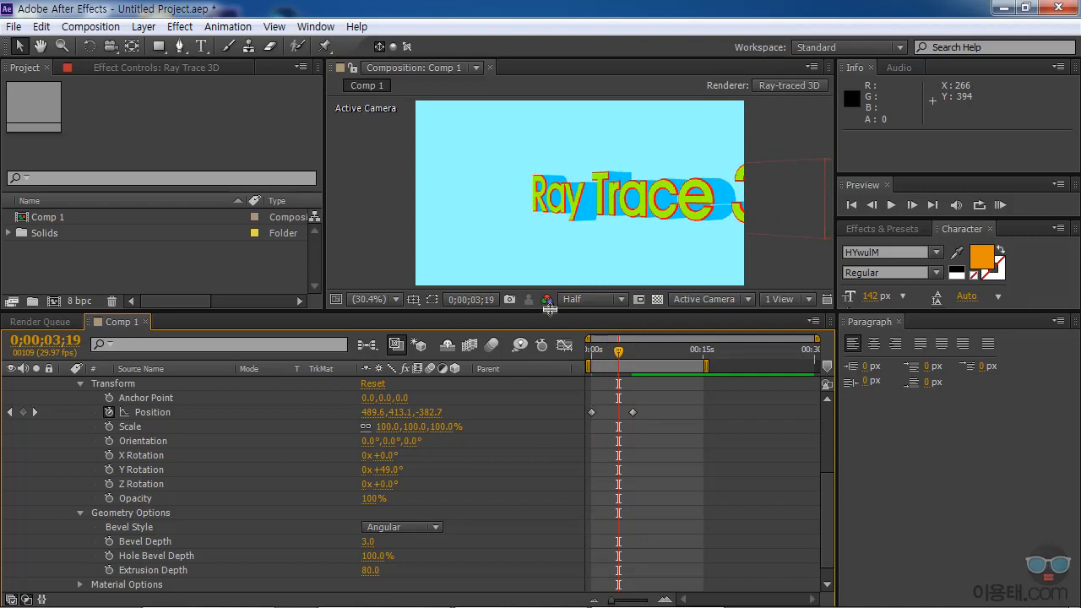
Expand the text layer's Material Options and review the shadow, light, specular and reflection settings
{"action": "left_click_drag", "start_coordinate": [550, 307], "coordinate": [550, 323]}
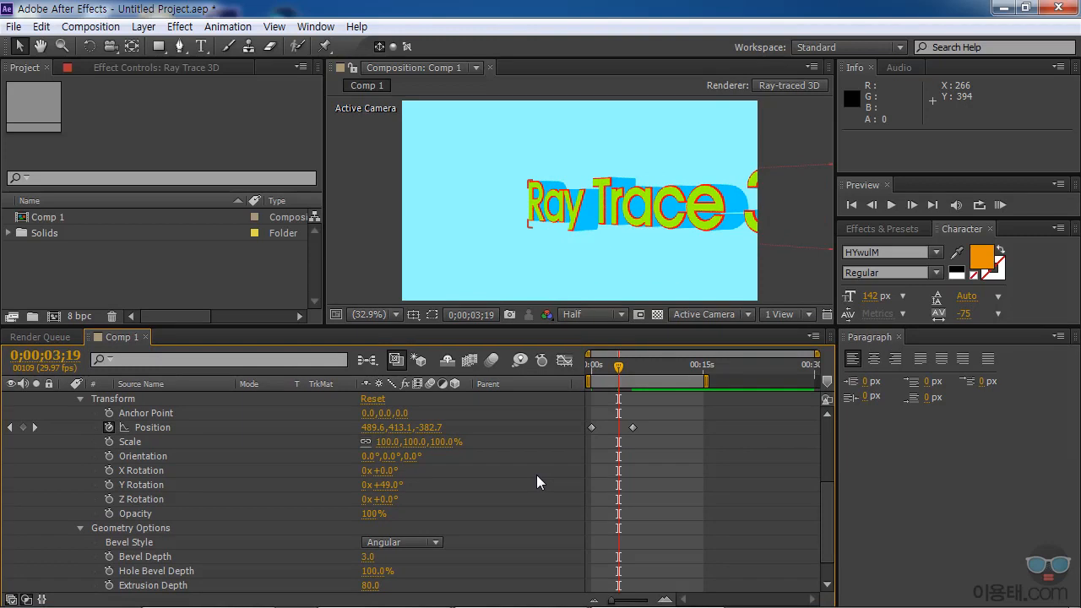
{"action": "scroll", "coordinate": [532, 484], "scroll_direction": "down", "scroll_amount": 2}
{"action": "scroll", "coordinate": [544, 469], "scroll_direction": "up", "scroll_amount": 5}
{"action": "scroll", "coordinate": [545, 469], "scroll_direction": "down", "scroll_amount": 5}
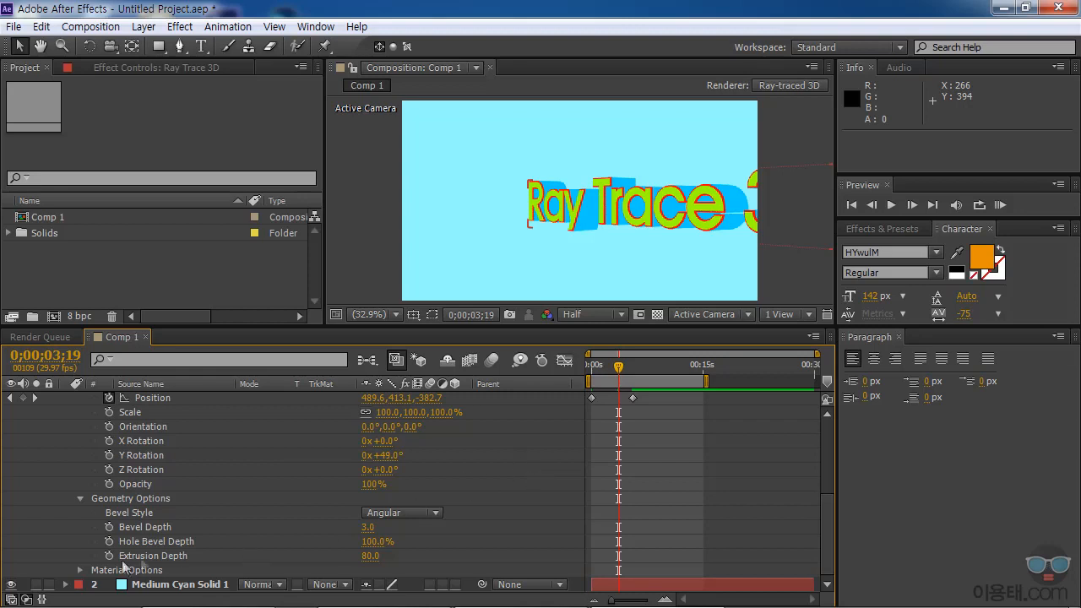
{"action": "left_click", "coordinate": [81, 572]}
{"action": "scroll", "coordinate": [208, 505], "scroll_direction": "down", "scroll_amount": 5}
{"action": "scroll", "coordinate": [239, 504], "scroll_direction": "up", "scroll_amount": 1}
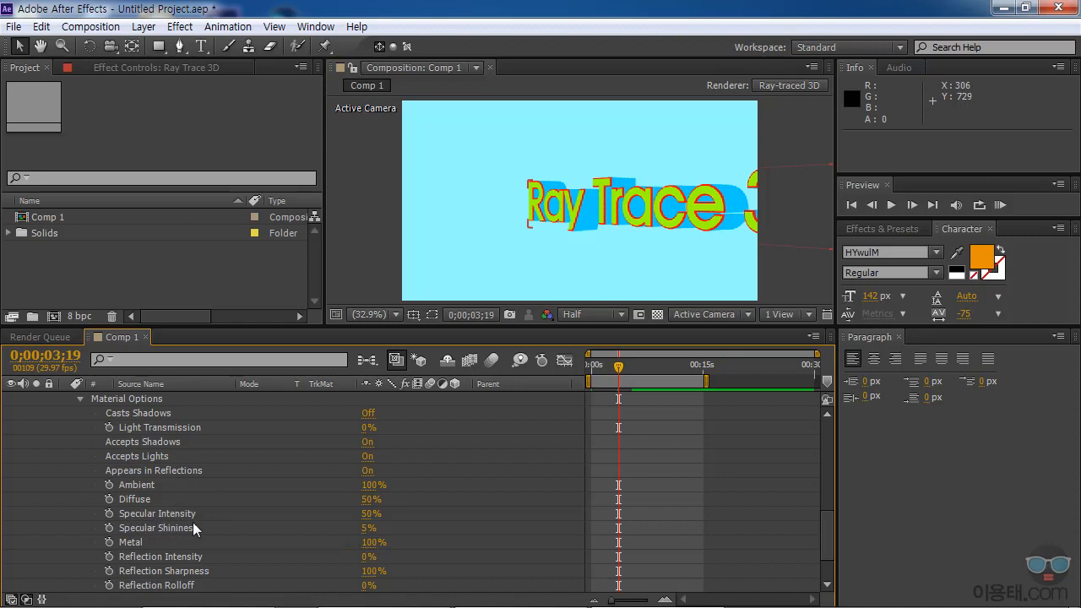
Review the remaining reflection, transparency and refraction settings in the text layer's Material Options
{"action": "scroll", "coordinate": [252, 514], "scroll_direction": "down", "scroll_amount": 2}
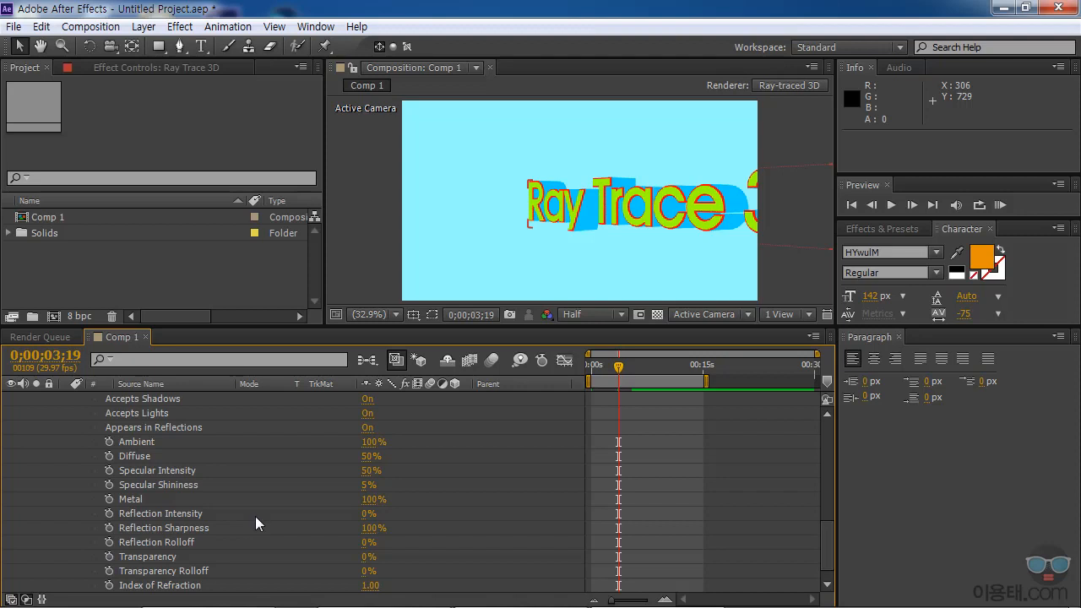
{"action": "scroll", "coordinate": [255, 516], "scroll_direction": "down", "scroll_amount": 1}
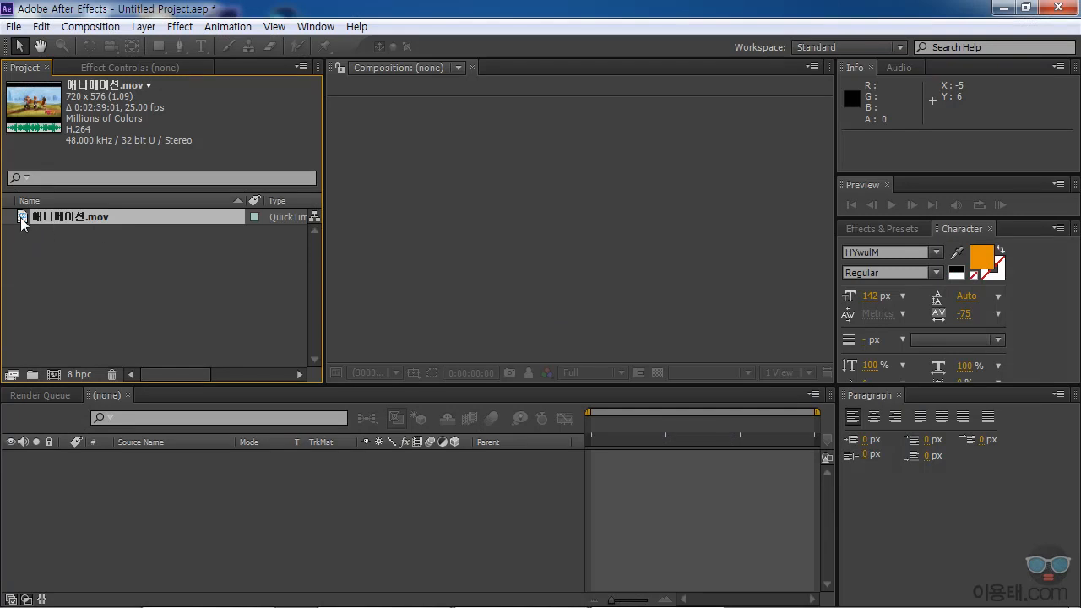
Create a new composition from the 애니메이션.mov footage and view the frame at 0:00:25:23
{"action": "right_click", "coordinate": [23, 222]}
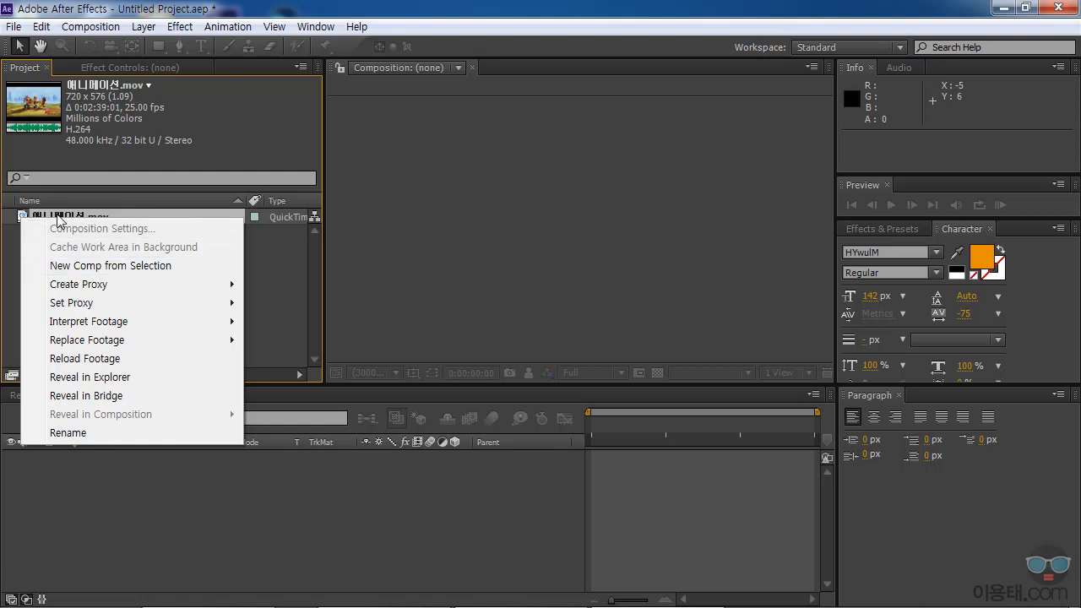
{"action": "left_click", "coordinate": [110, 266]}
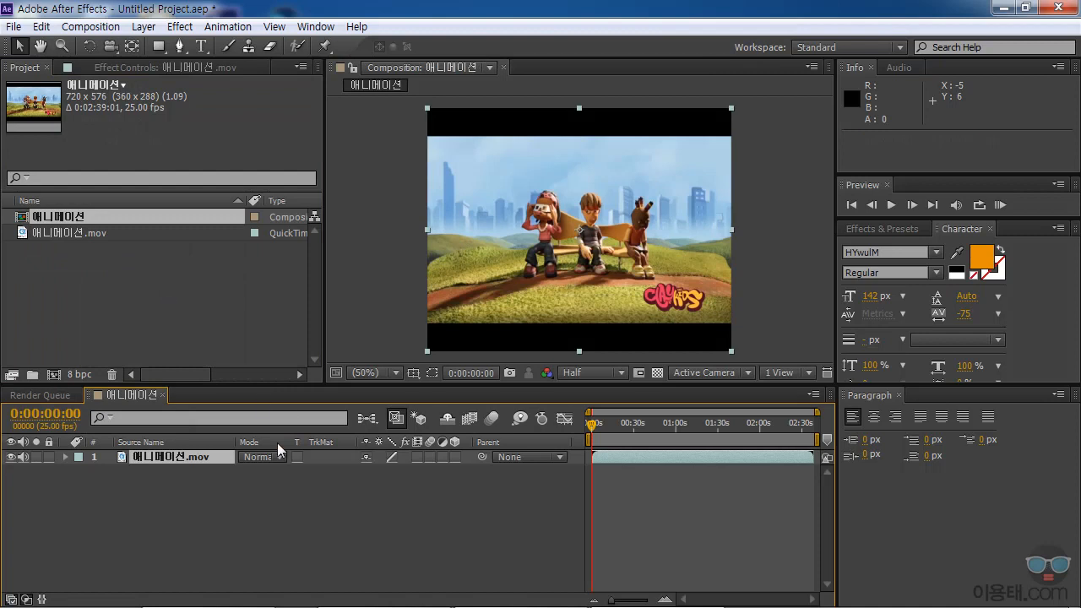
{"action": "left_click_drag", "start_coordinate": [592, 422], "coordinate": [629, 431]}
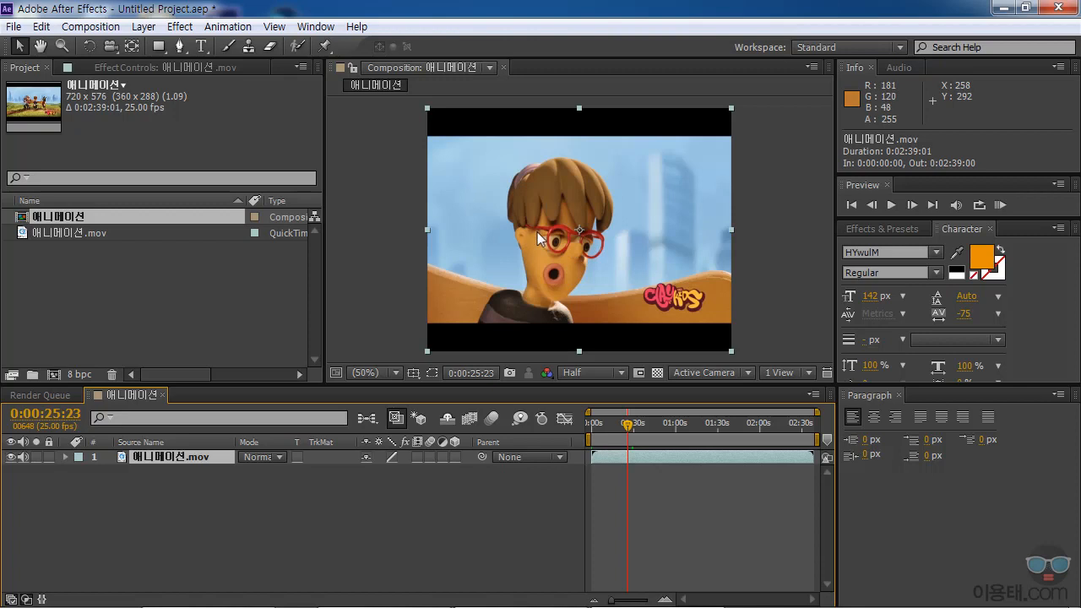
{"action": "left_click", "coordinate": [181, 26]}
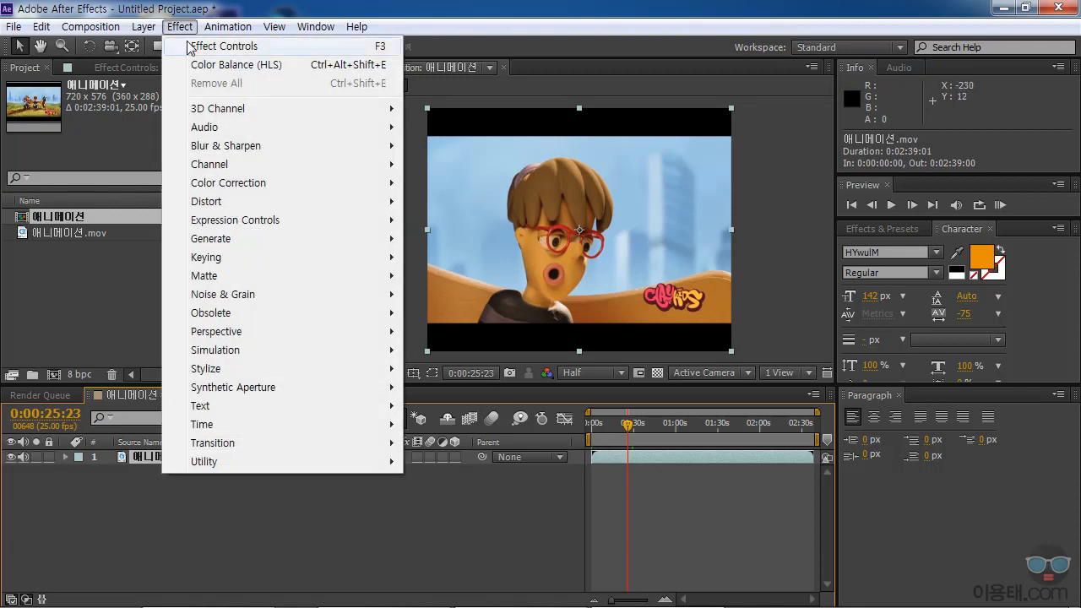
{"action": "mouse_move", "coordinate": [260, 332]}
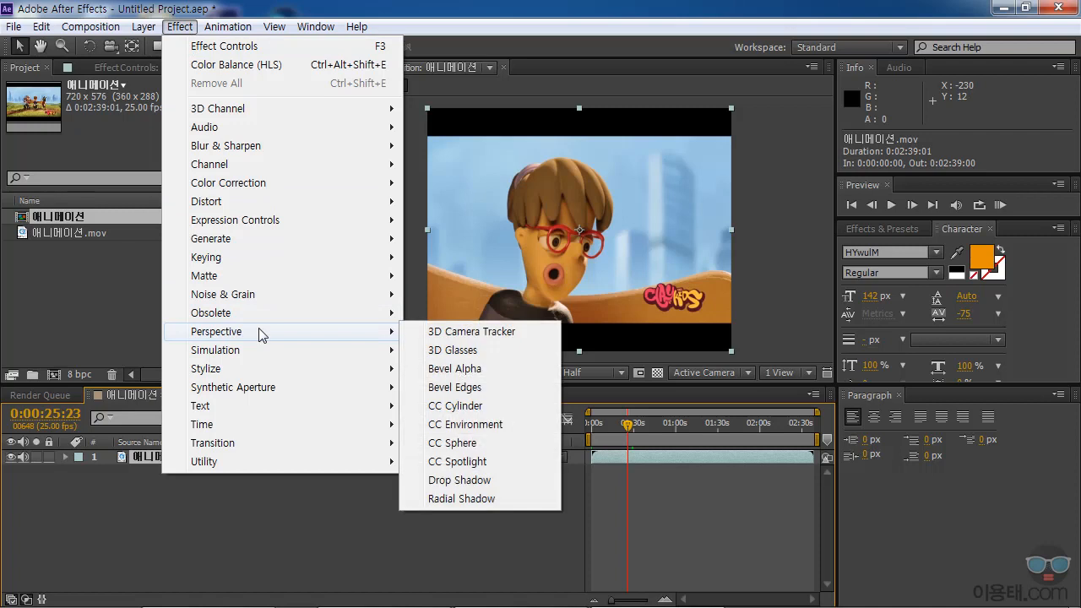
{"action": "left_click", "coordinate": [259, 7]}
Create a Stereo 3D Rig for the 애니메이션 composition and dismiss the 2D layer warning
{"action": "left_click", "coordinate": [142, 26]}
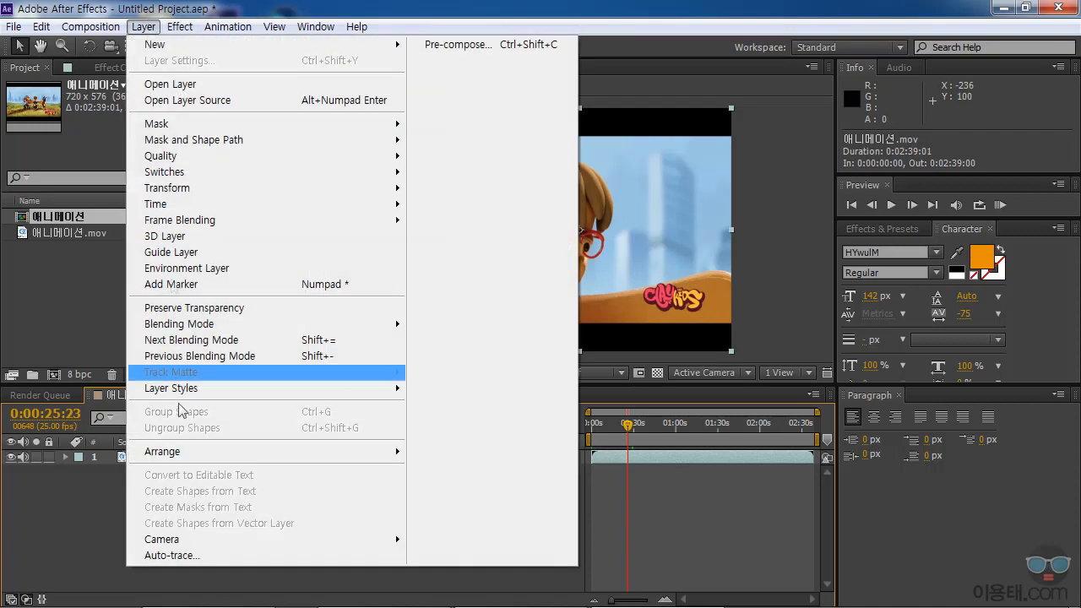
{"action": "mouse_move", "coordinate": [189, 546]}
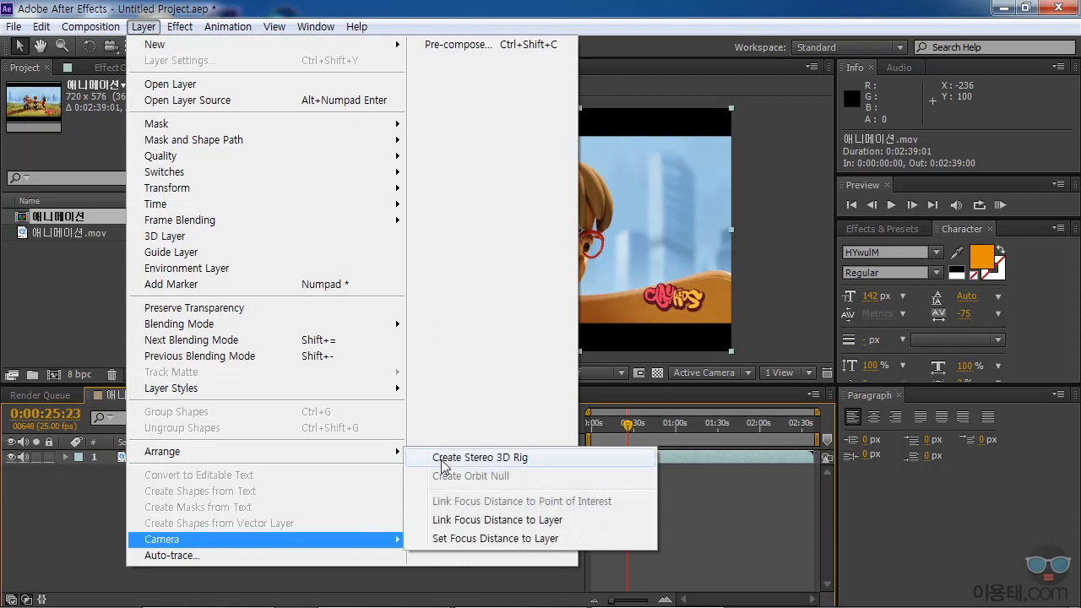
{"action": "left_click", "coordinate": [522, 466]}
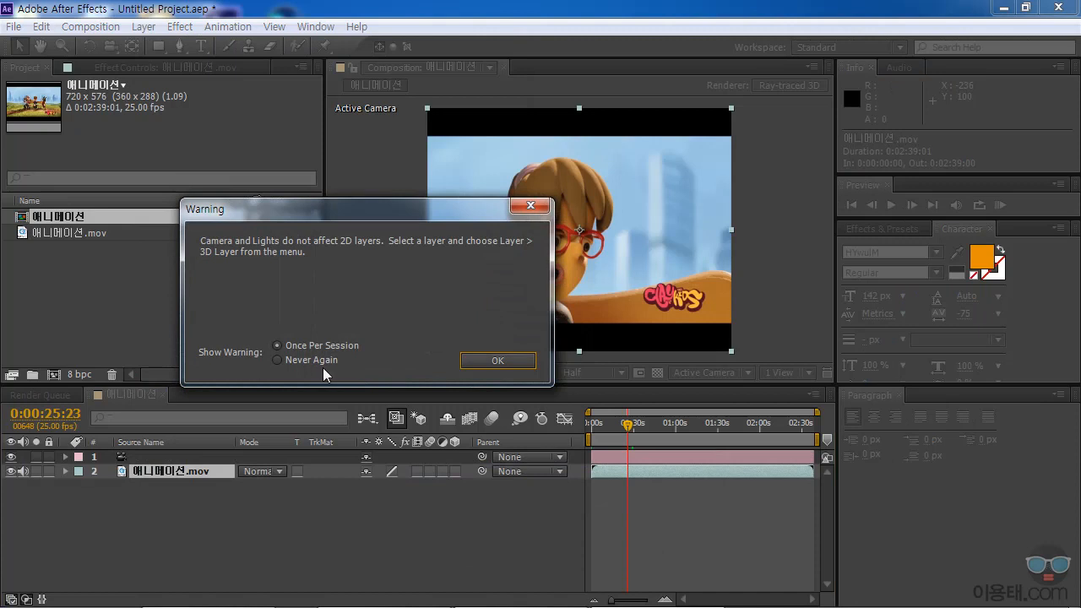
{"action": "left_click", "coordinate": [483, 361]}
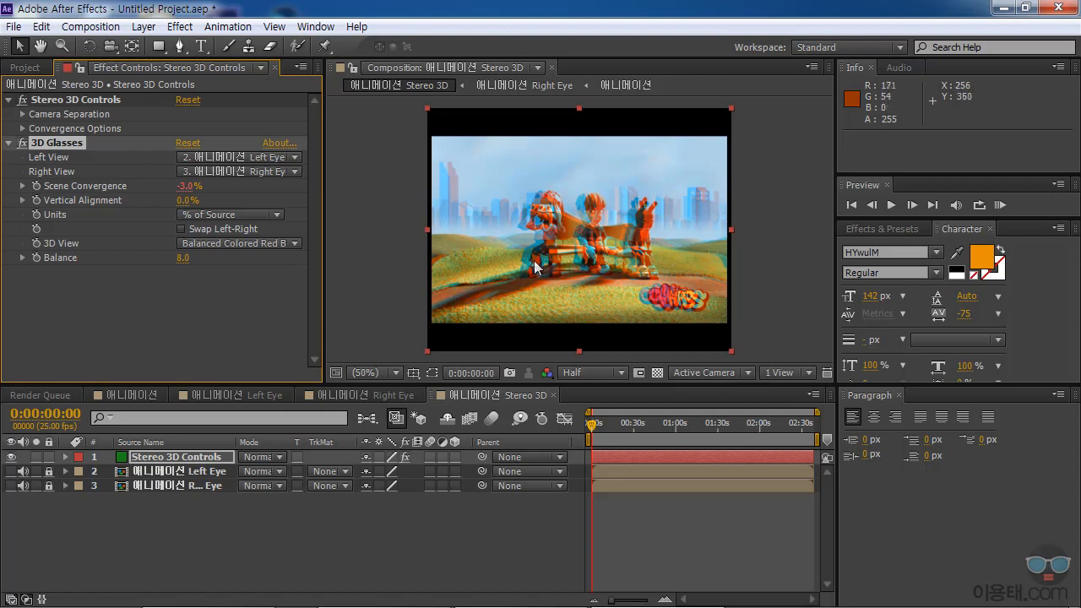
Expand Camera Separation in the Stereo 3D Controls effect and raise the Stereo Scene Depth to 7%
{"action": "left_click", "coordinate": [58, 101]}
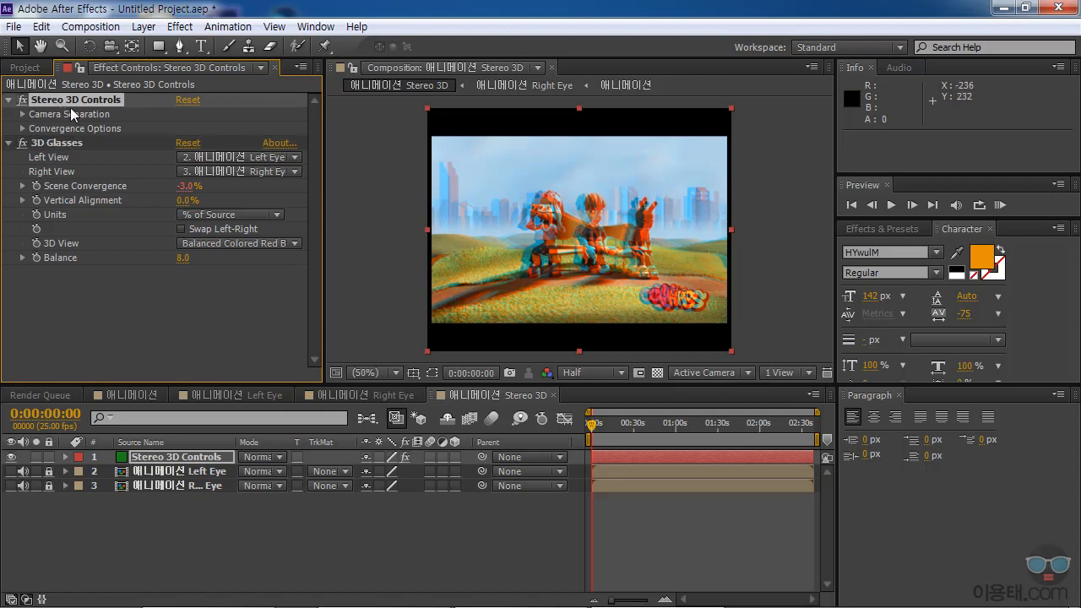
{"action": "left_click", "coordinate": [23, 114]}
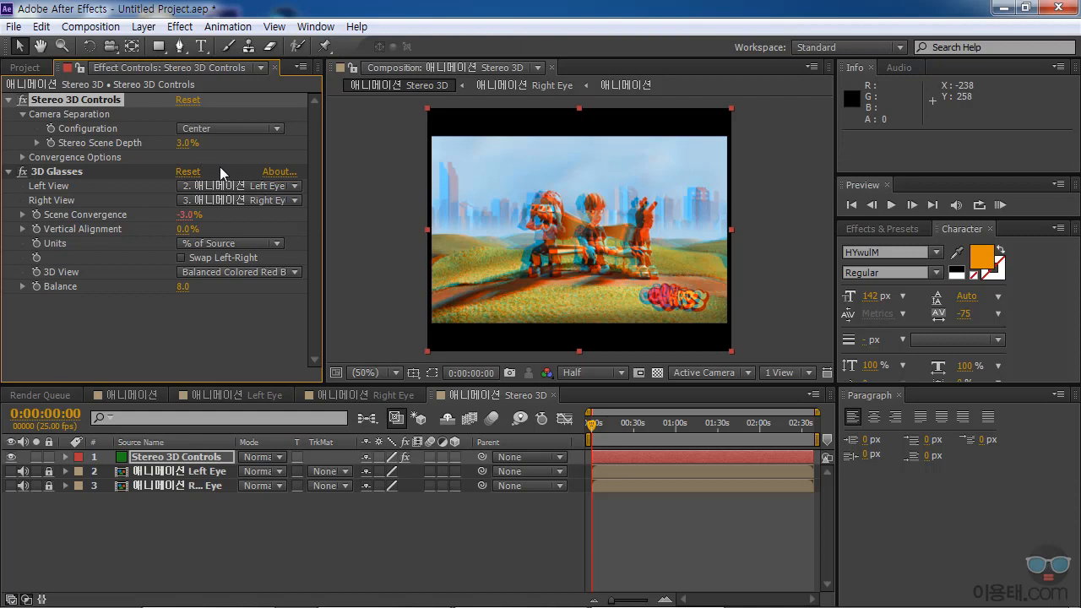
{"action": "left_click", "coordinate": [37, 143]}
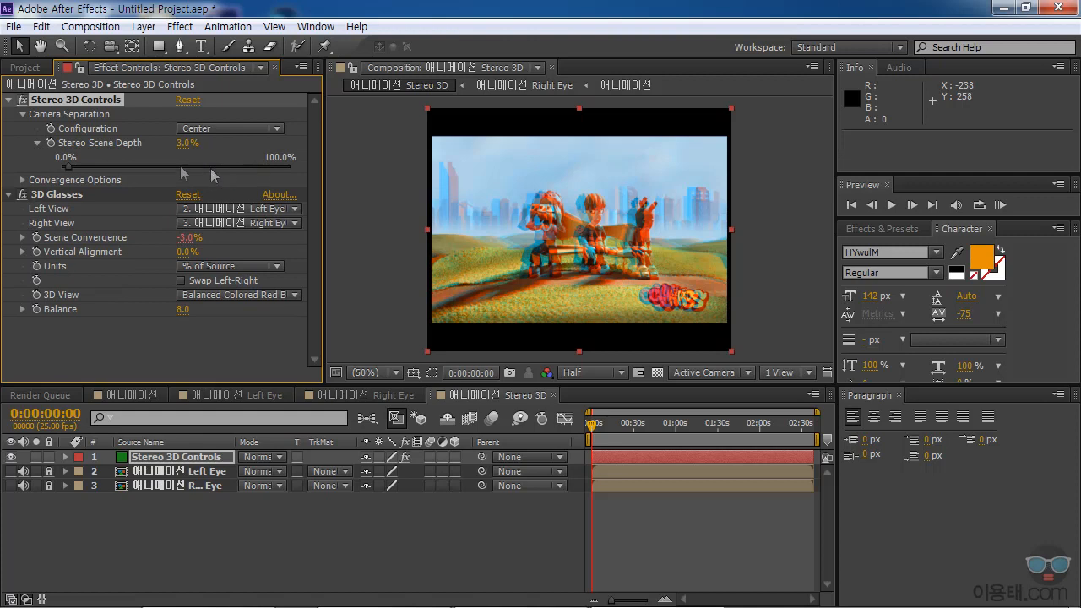
{"action": "left_click_drag", "start_coordinate": [68, 165], "coordinate": [136, 163]}
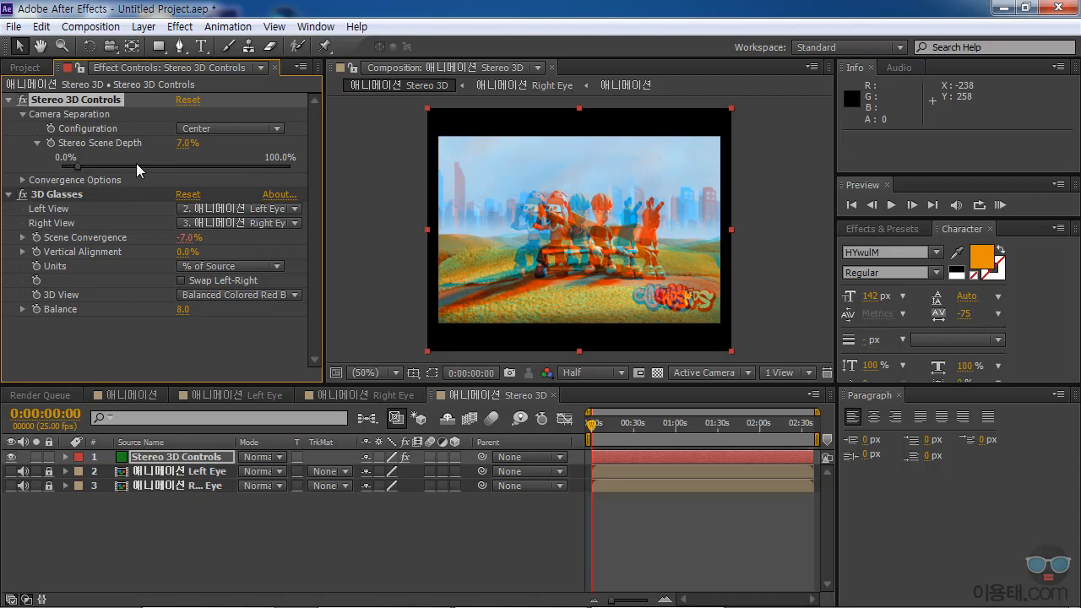
Set the Stereo Scene Depth of the stereo rig back to 3%
{"action": "left_click", "coordinate": [187, 142]}
{"action": "type", "text": "3"}
{"action": "key", "text": "Return"}
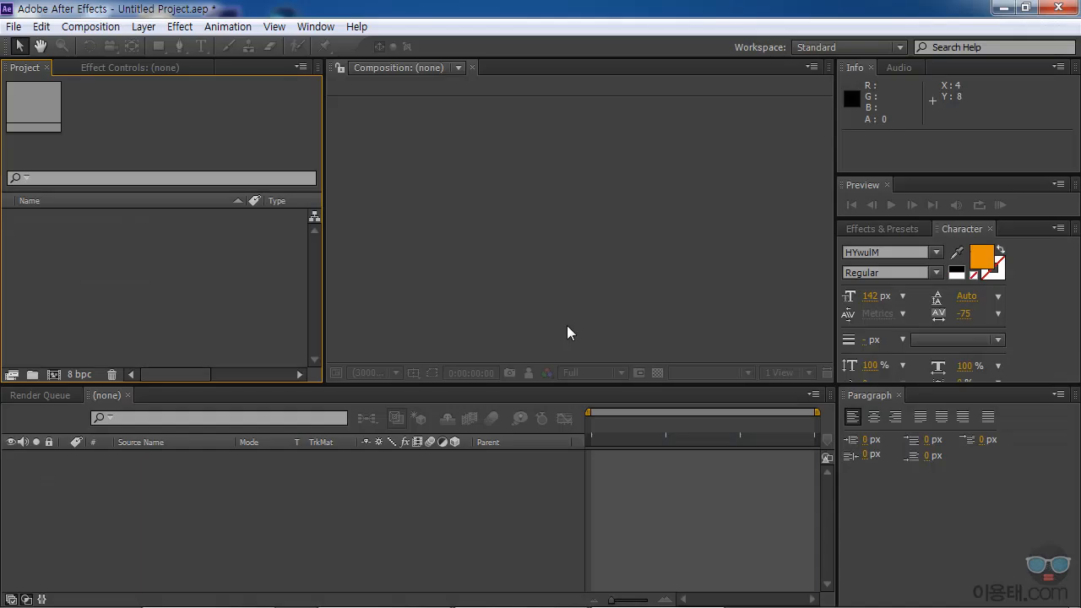
Import the 3D 카메라 트래커 movie as footage and create a new composition from it
{"action": "double_click", "coordinate": [229, 298]}
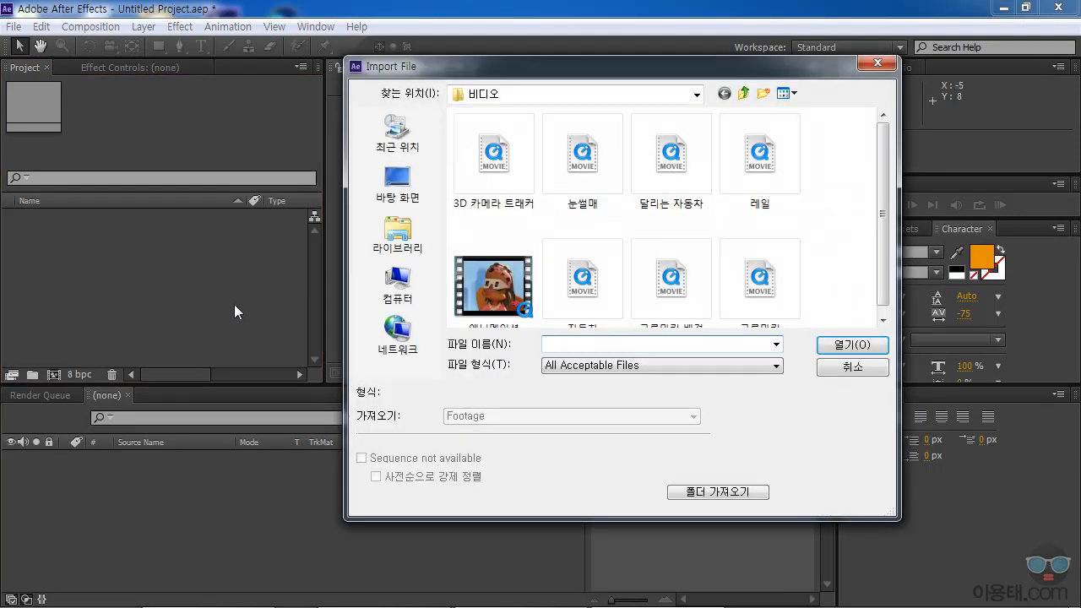
{"action": "left_click", "coordinate": [493, 156]}
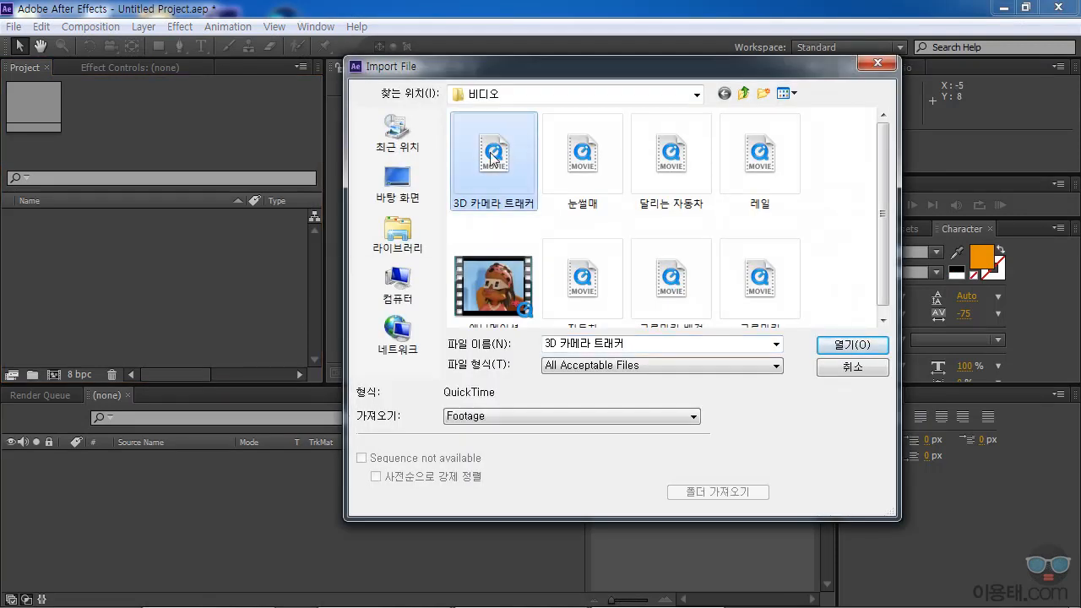
{"action": "double_click", "coordinate": [492, 157]}
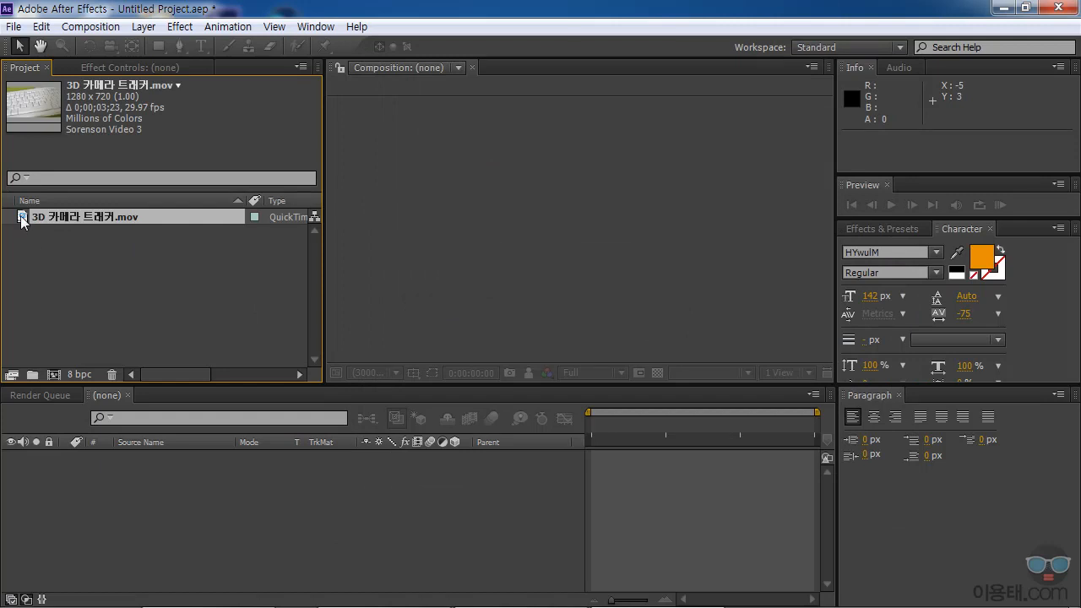
{"action": "right_click", "coordinate": [23, 221]}
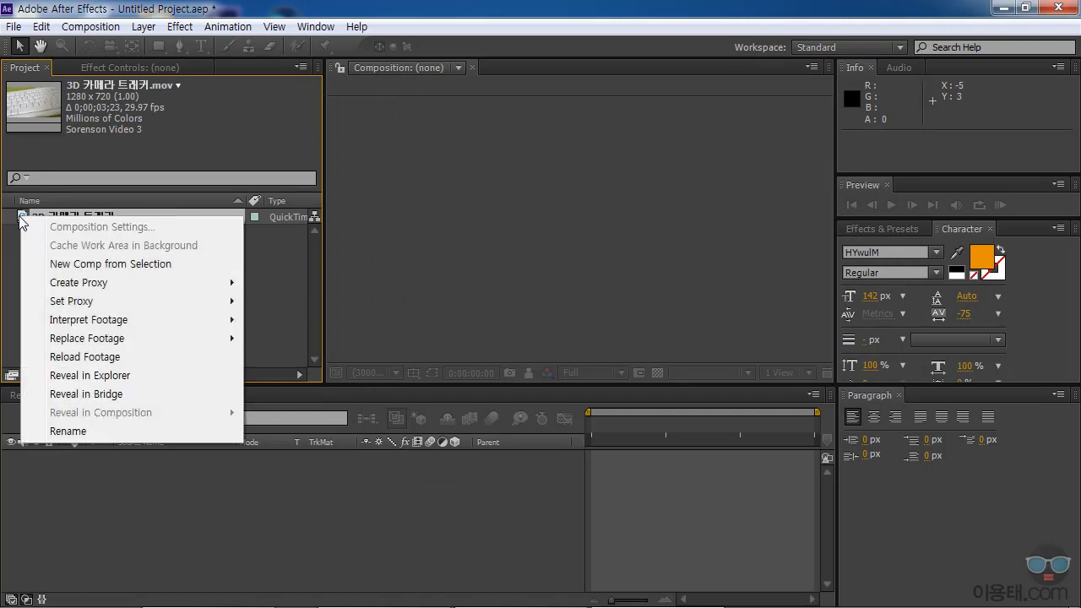
{"action": "left_click", "coordinate": [91, 266]}
Play the keyboard footage from the start and scrub through it to the frame at 0;00;01;12
{"action": "mouse_move", "coordinate": [591, 425]}
{"action": "left_mouse_down"}
{"action": "mouse_move", "coordinate": [738, 427]}
{"action": "mouse_move", "coordinate": [596, 435]}
{"action": "mouse_move", "coordinate": [809, 435]}
{"action": "mouse_move", "coordinate": [578, 435]}
{"action": "left_mouse_up"}
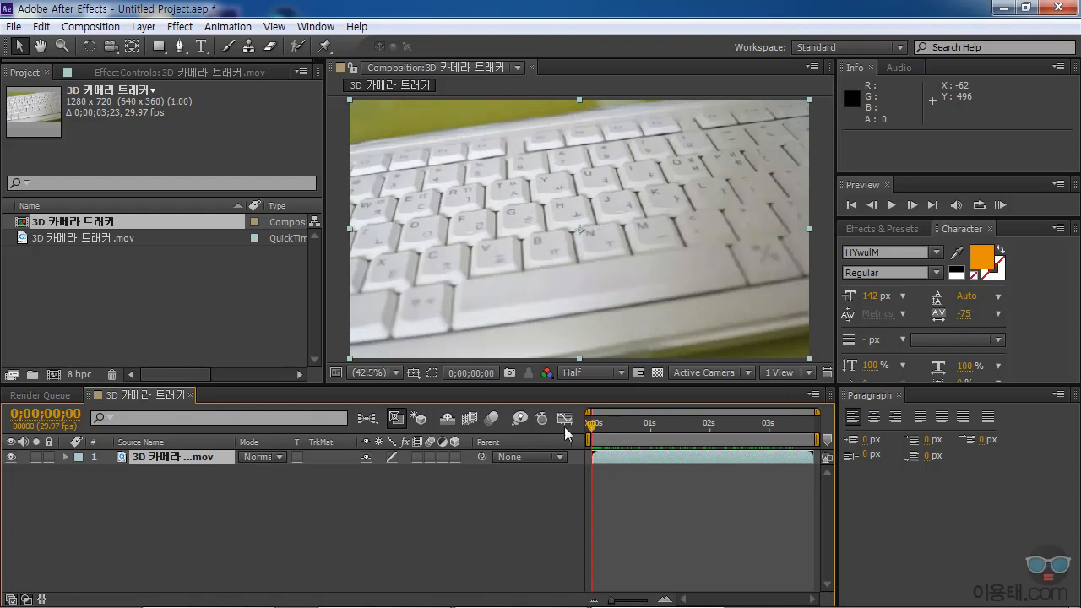
{"action": "left_click", "coordinate": [891, 204]}
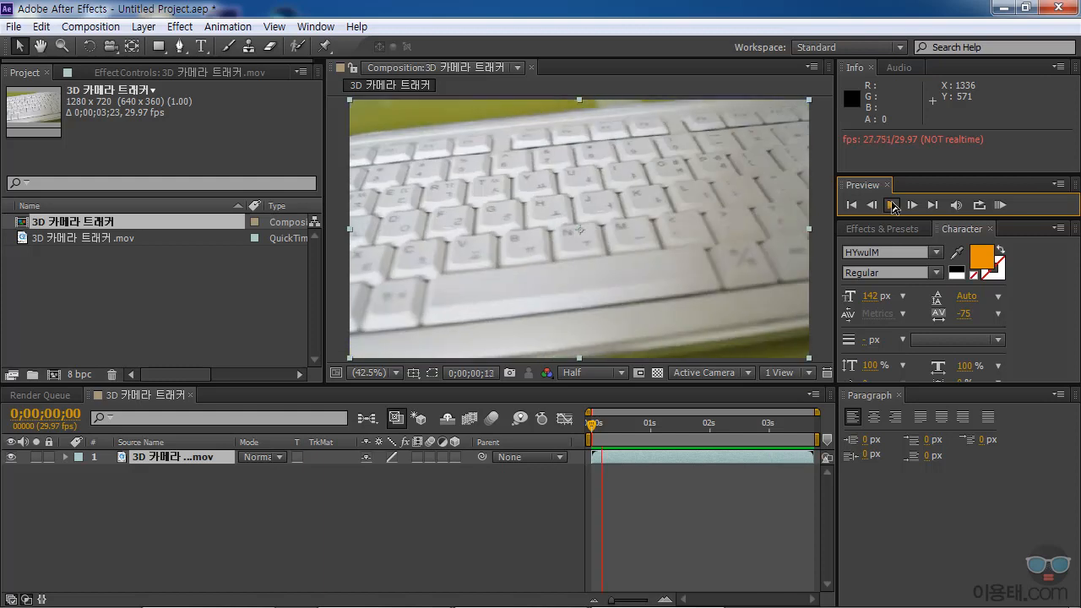
{"action": "left_click", "coordinate": [892, 204]}
{"action": "mouse_move", "coordinate": [669, 425]}
{"action": "left_mouse_down"}
{"action": "mouse_move", "coordinate": [698, 424]}
{"action": "mouse_move", "coordinate": [608, 423]}
{"action": "mouse_move", "coordinate": [736, 445]}
{"action": "mouse_move", "coordinate": [627, 427]}
{"action": "mouse_move", "coordinate": [680, 436]}
{"action": "left_mouse_up"}
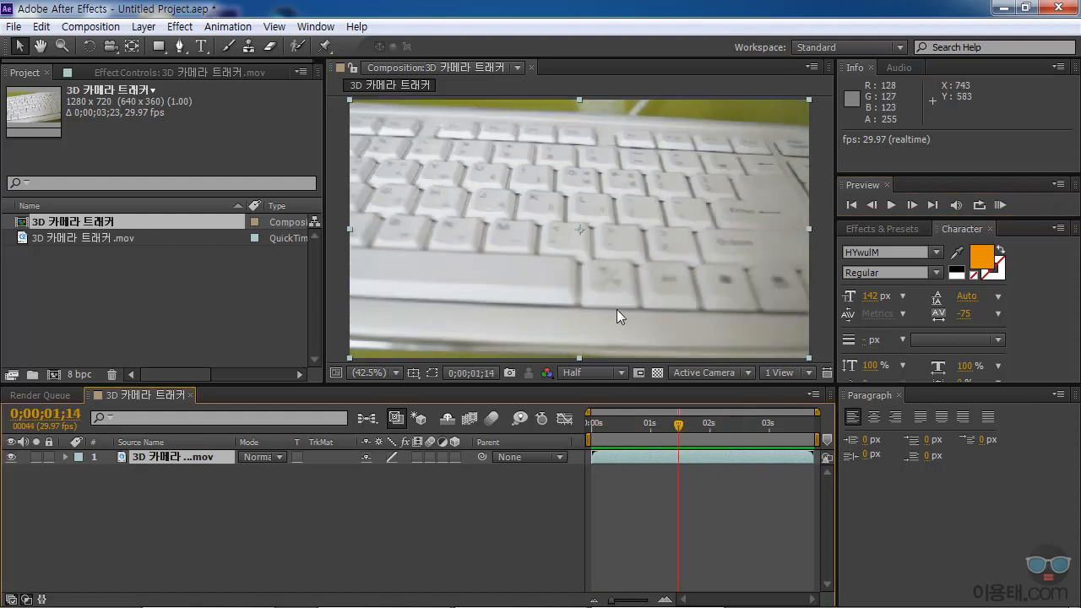
{"action": "left_click", "coordinate": [608, 435]}
{"action": "left_click_drag", "start_coordinate": [608, 434], "coordinate": [673, 435]}
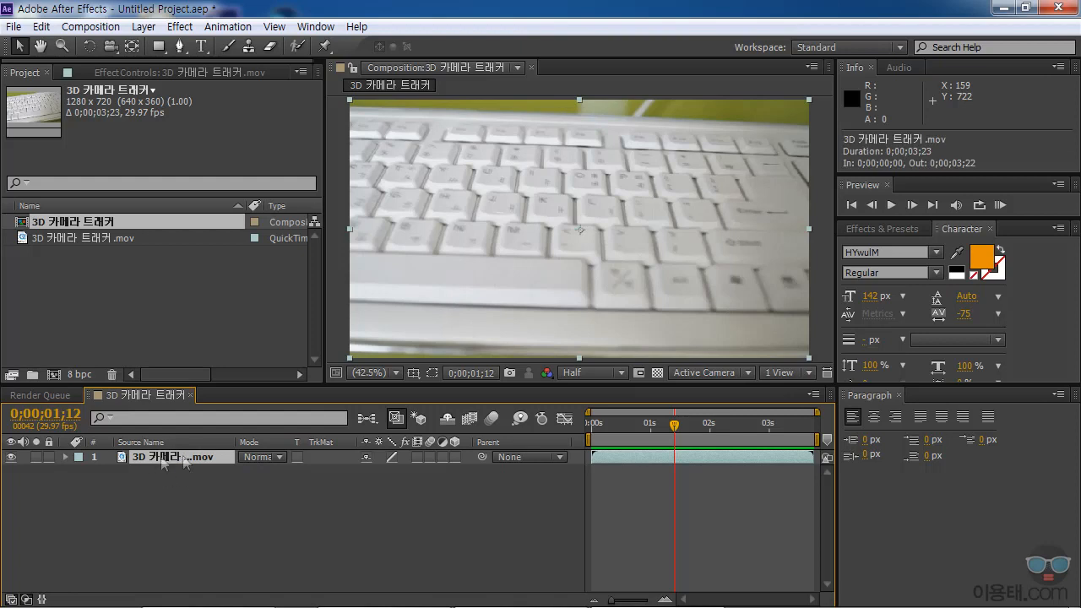
Apply the 3D Camera Tracker effect to the keyboard footage layer and let it analyze the camera motion
{"action": "left_click", "coordinate": [180, 28]}
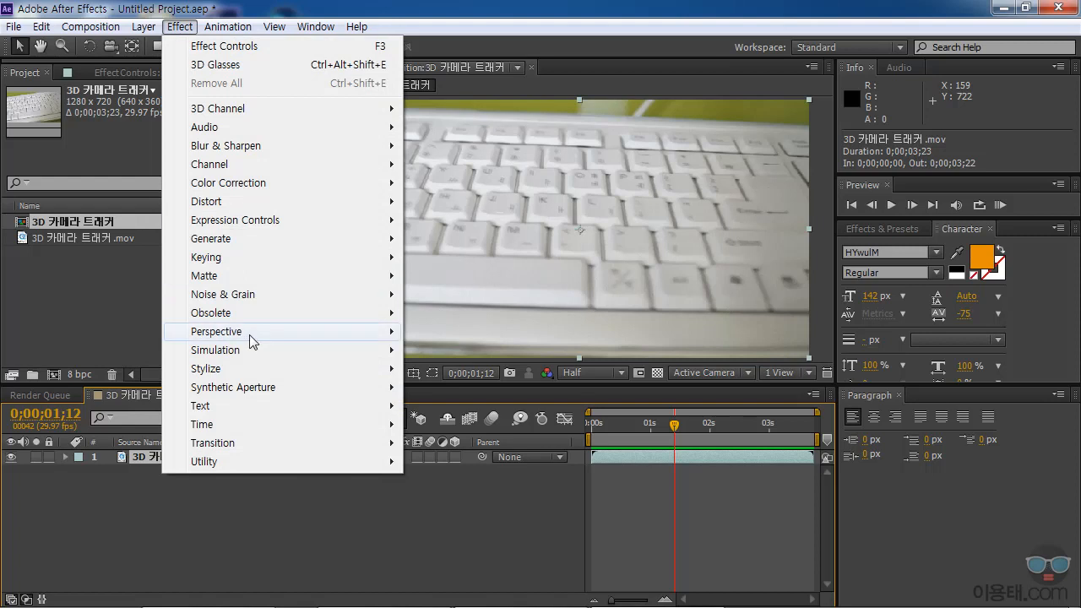
{"action": "mouse_move", "coordinate": [252, 342]}
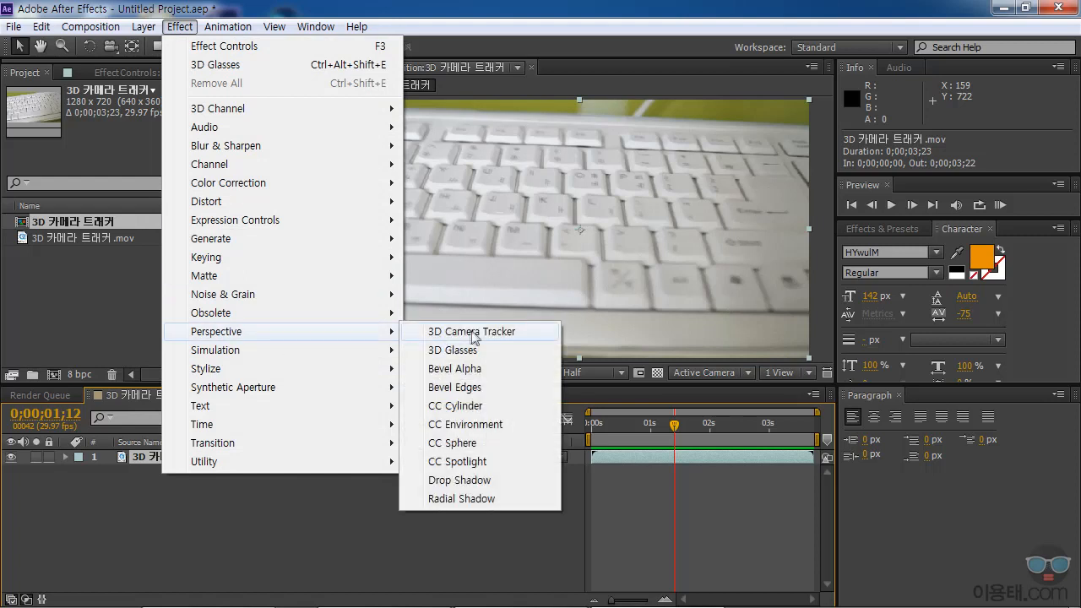
{"action": "left_click", "coordinate": [515, 332]}
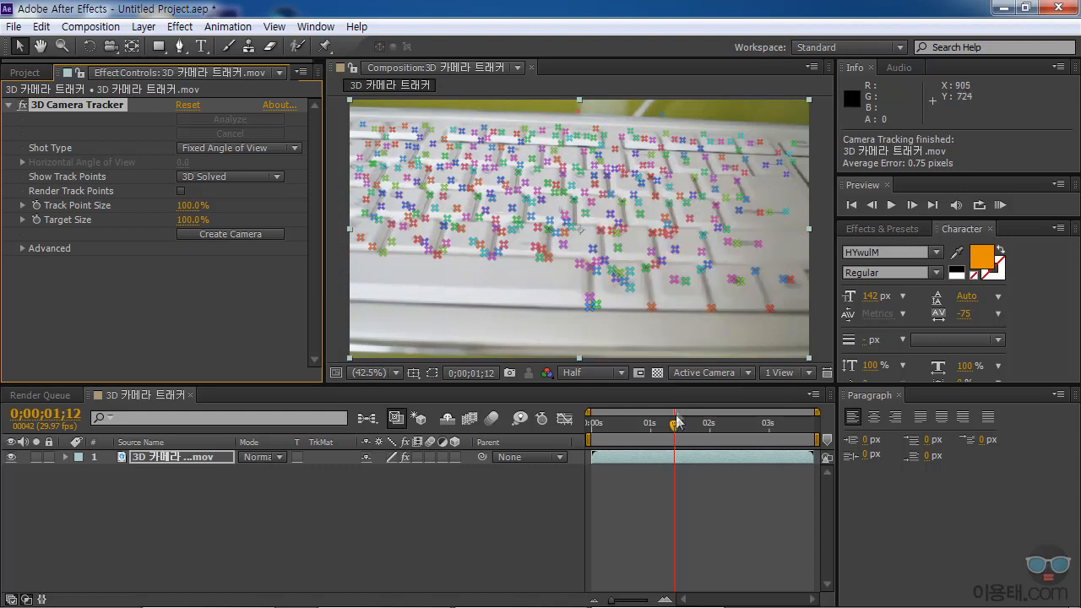
At 0;00;00;00, select the track points around the keyboard's middle and create a shadow catcher, camera and light from them
{"action": "left_click_drag", "start_coordinate": [676, 427], "coordinate": [656, 408]}
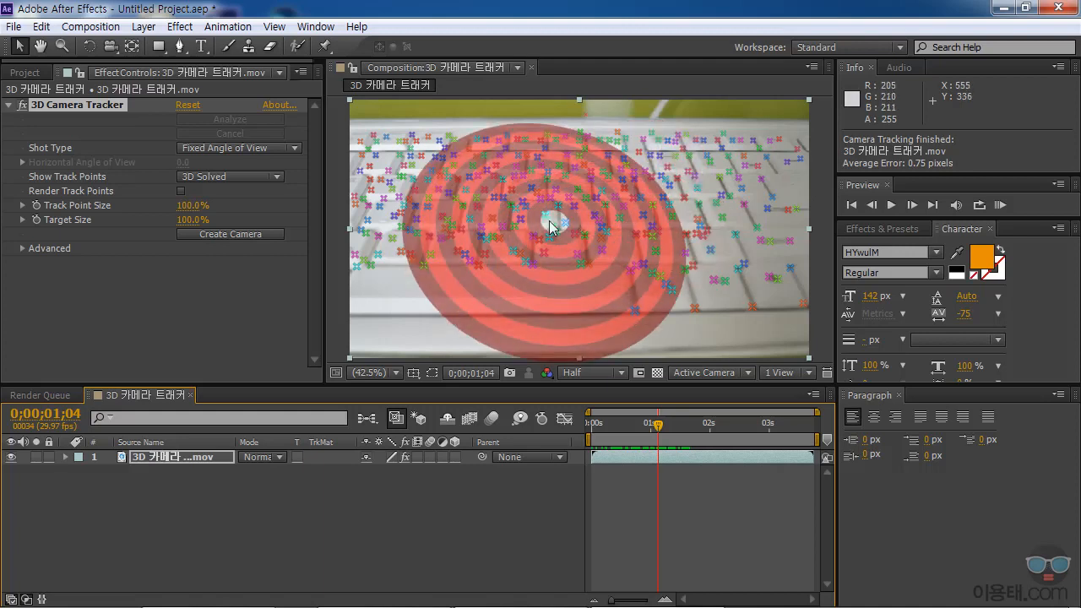
{"action": "left_click_drag", "start_coordinate": [659, 422], "coordinate": [577, 431]}
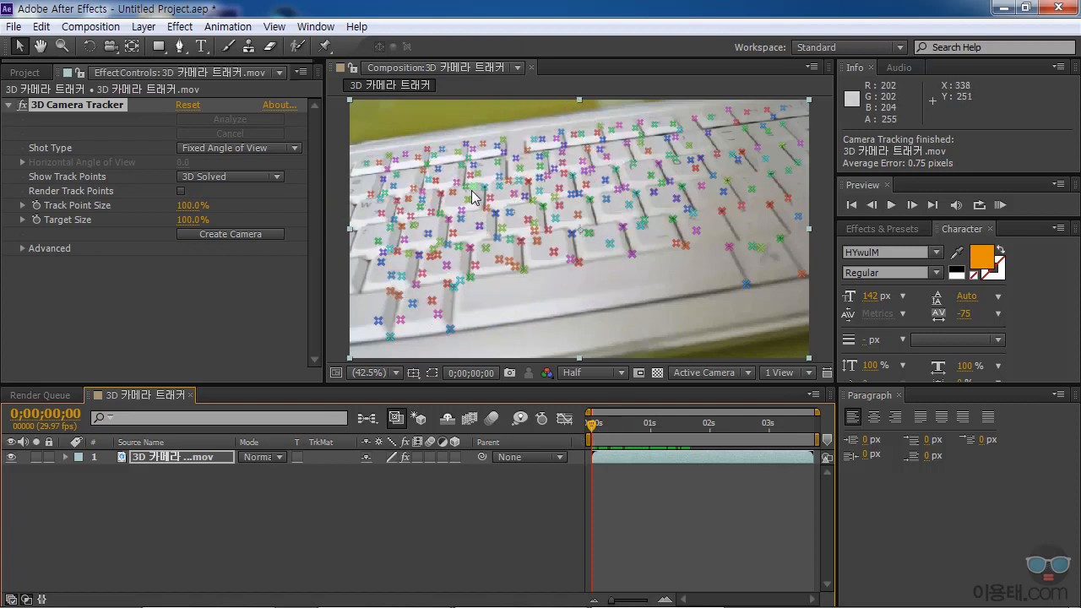
{"action": "mouse_move", "coordinate": [580, 165]}
{"action": "left_mouse_down"}
{"action": "mouse_move", "coordinate": [616, 242]}
{"action": "mouse_move", "coordinate": [499, 253]}
{"action": "mouse_move", "coordinate": [468, 203]}
{"action": "mouse_move", "coordinate": [522, 199]}
{"action": "left_mouse_up"}
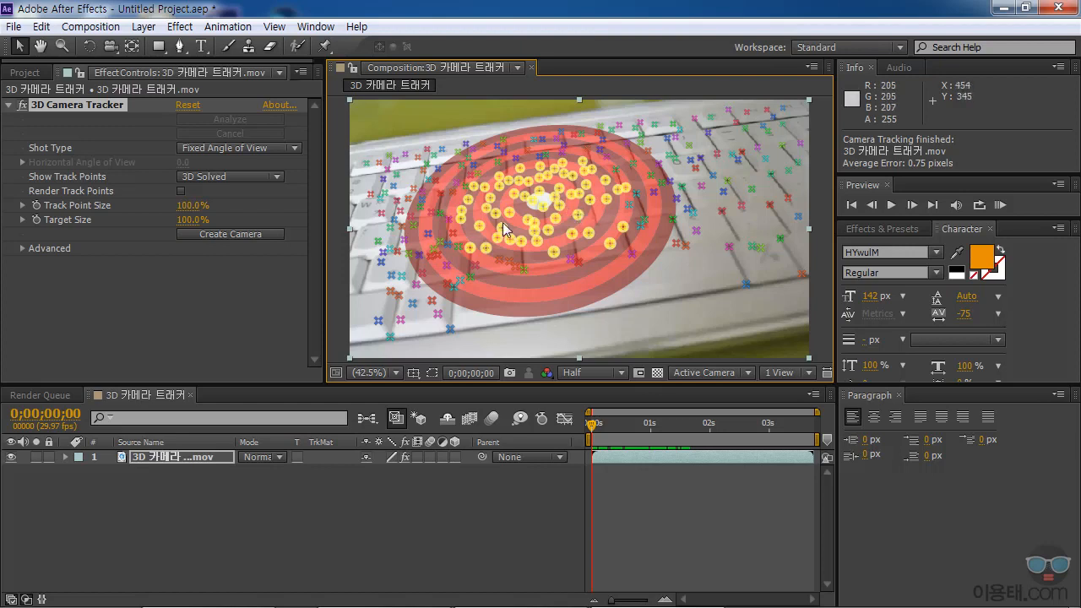
{"action": "right_click", "coordinate": [555, 195]}
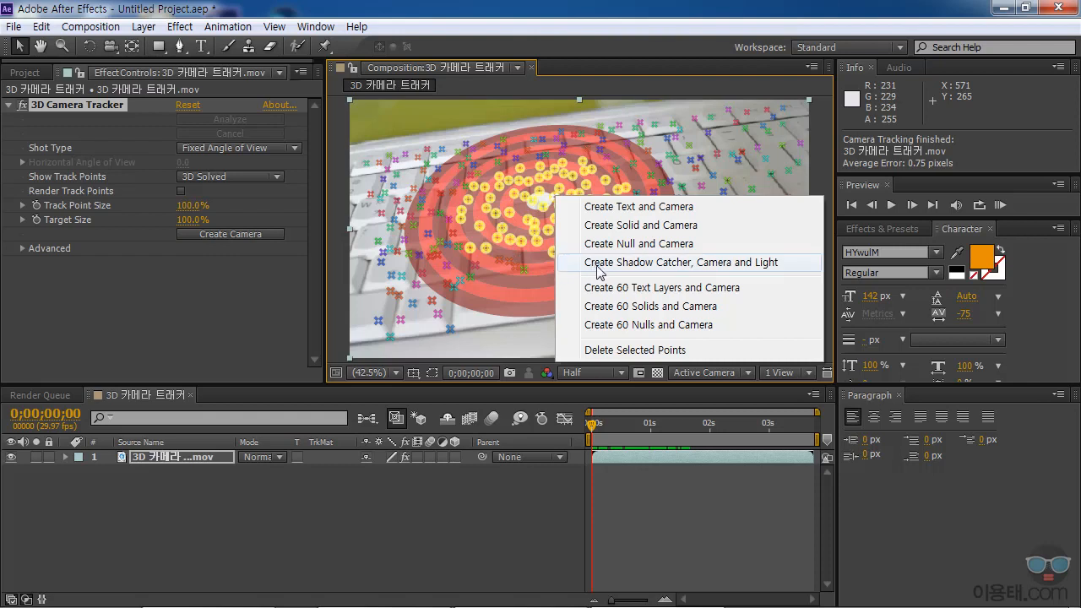
{"action": "left_click", "coordinate": [733, 263]}
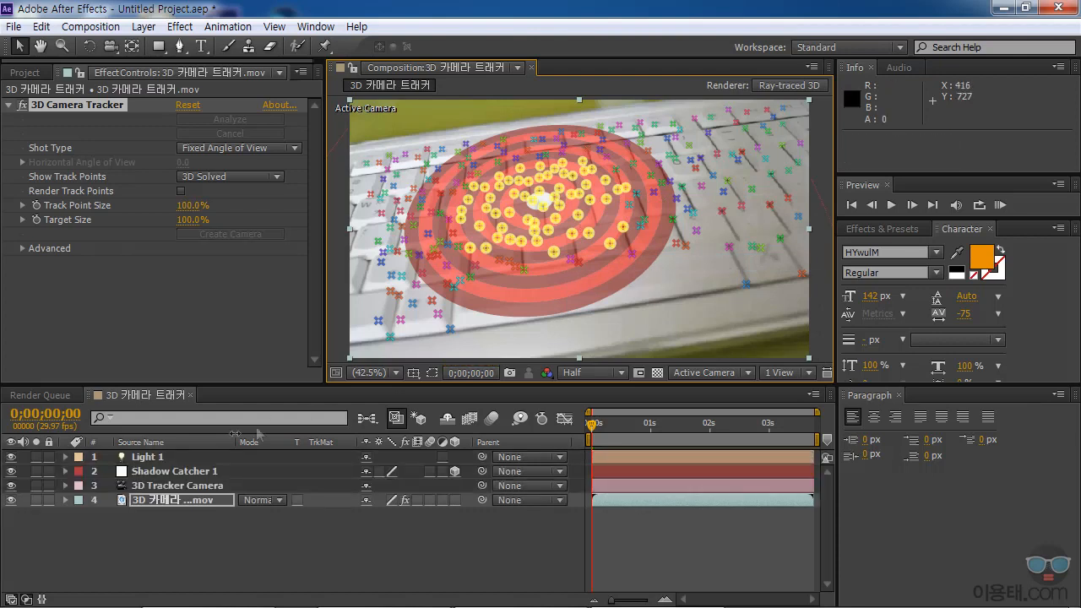
Review the settings of Light 1, including its shadow options, and close them without changes
{"action": "left_click", "coordinate": [146, 459]}
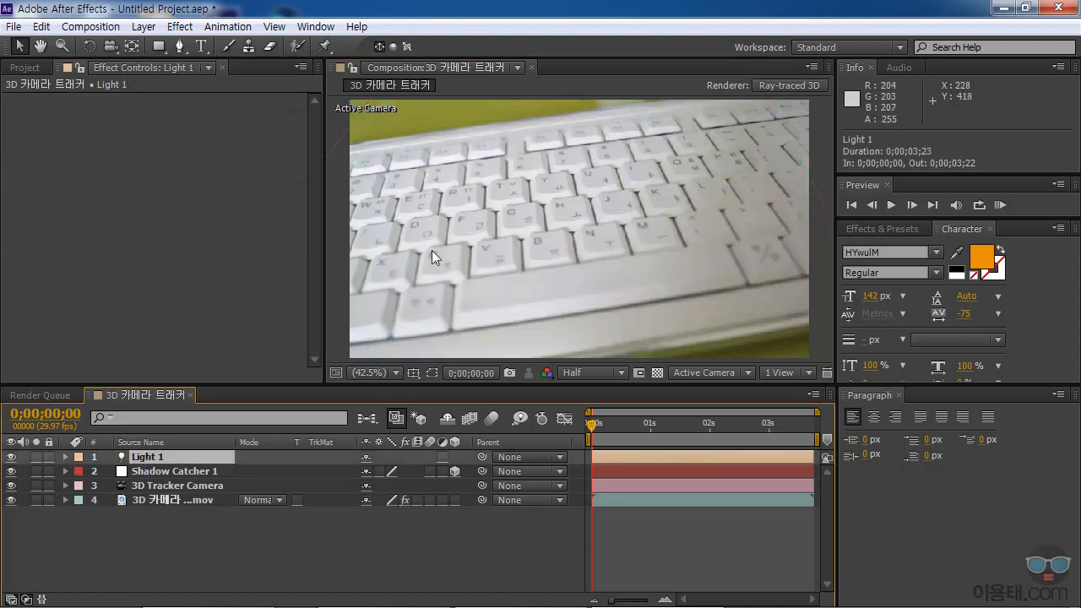
{"action": "double_click", "coordinate": [145, 461]}
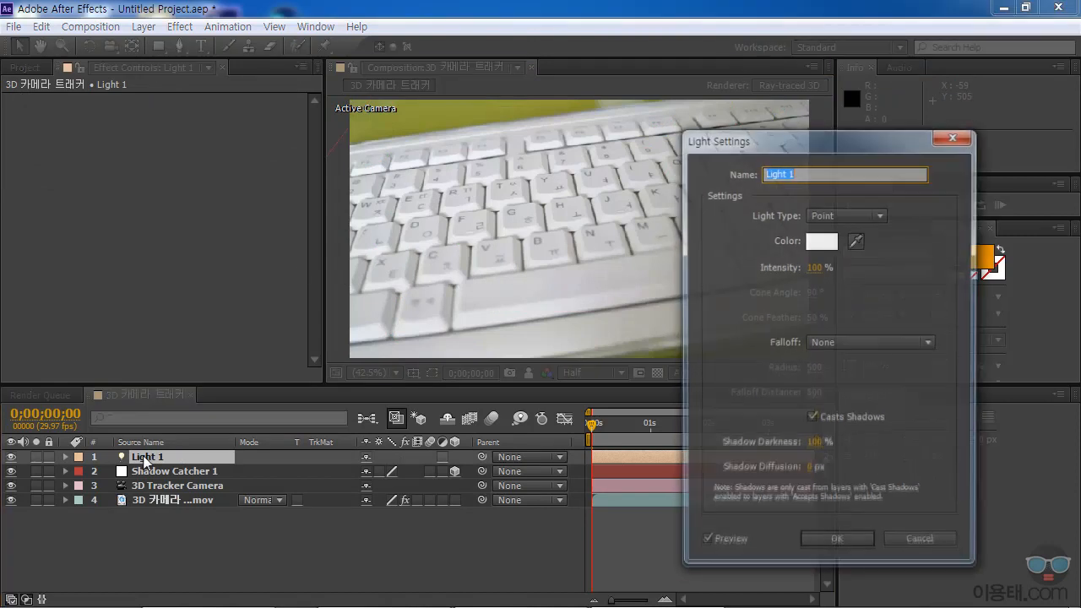
{"action": "left_click_drag", "start_coordinate": [801, 132], "coordinate": [721, 52]}
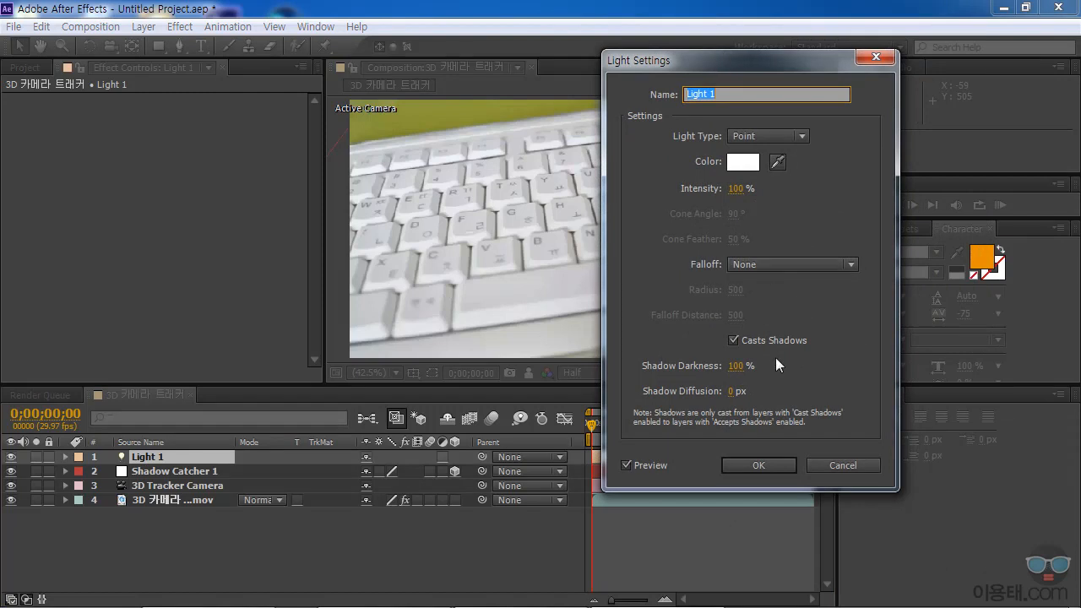
{"action": "left_click", "coordinate": [845, 464]}
Select Shadow Catcher 1, and examine the 3D Tracker Camera's transform properties and their keyframes
{"action": "left_click", "coordinate": [171, 473]}
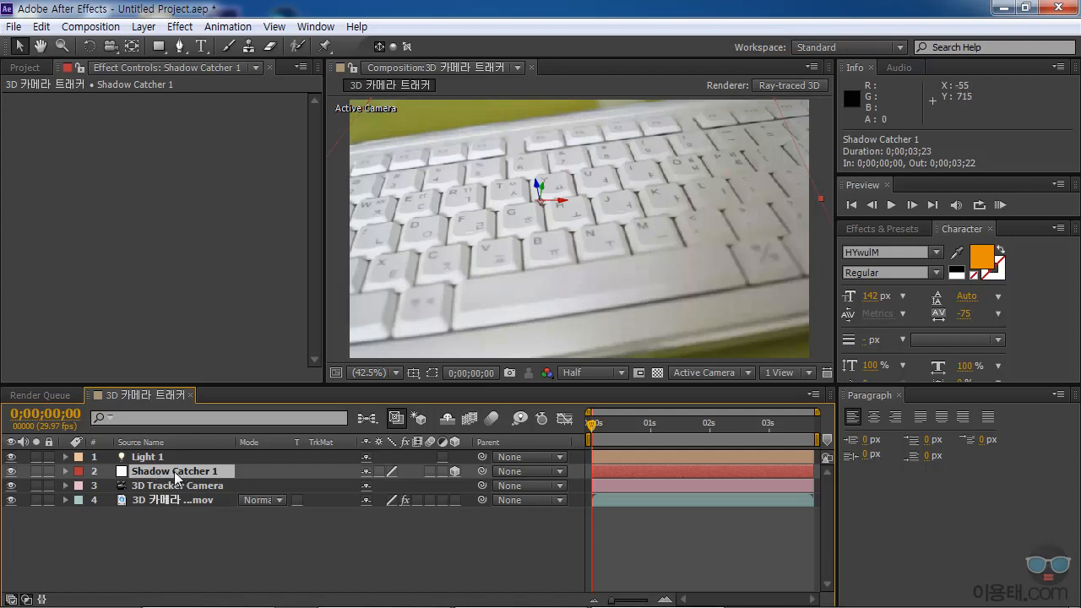
{"action": "left_click", "coordinate": [173, 487]}
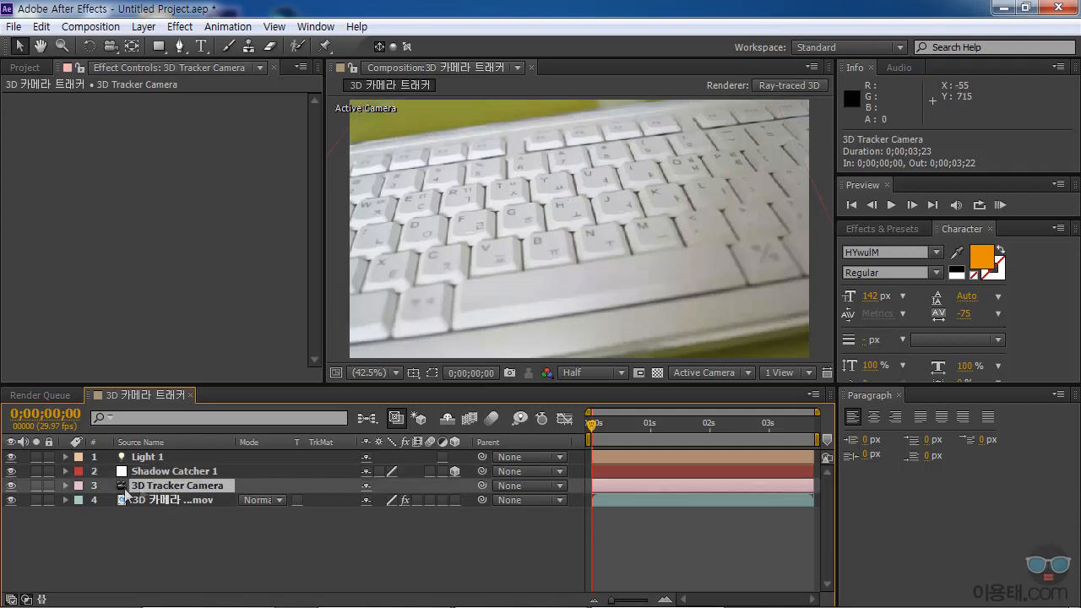
{"action": "left_click", "coordinate": [65, 486]}
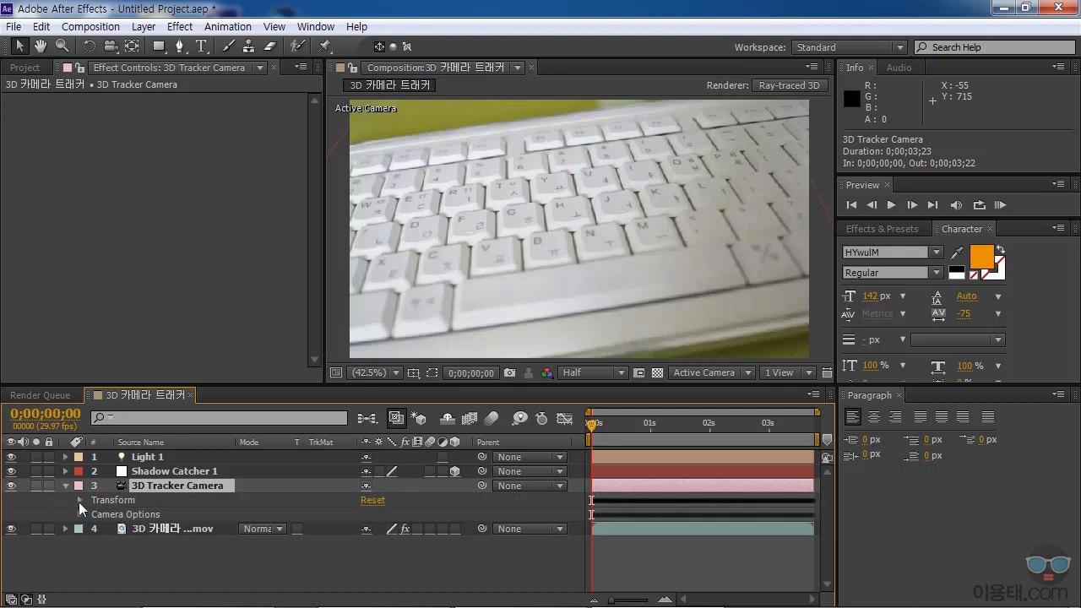
{"action": "left_click_drag", "start_coordinate": [200, 385], "coordinate": [200, 355]}
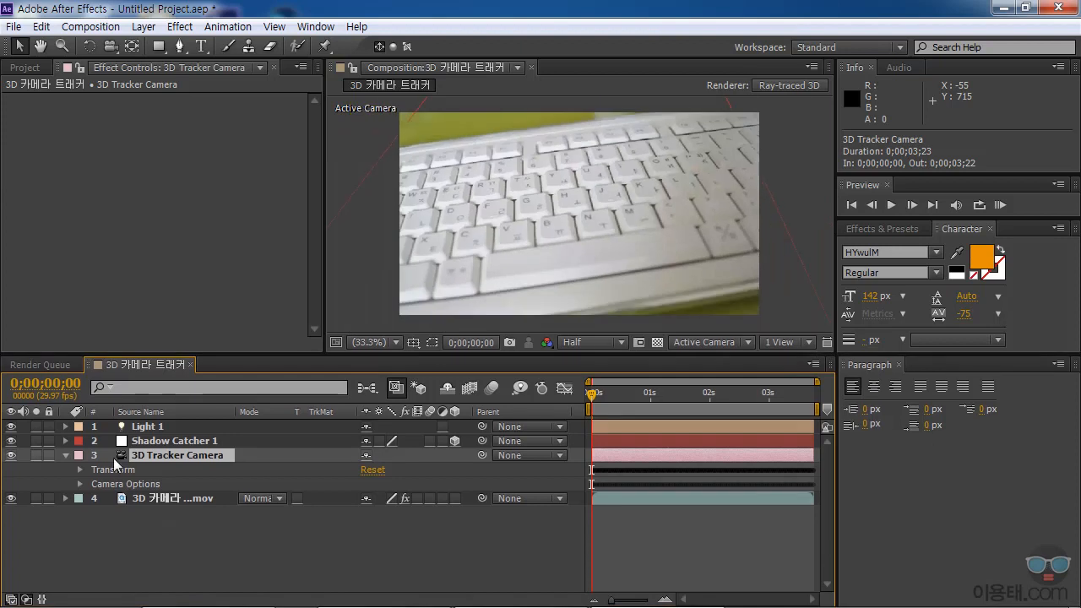
{"action": "left_click", "coordinate": [79, 470]}
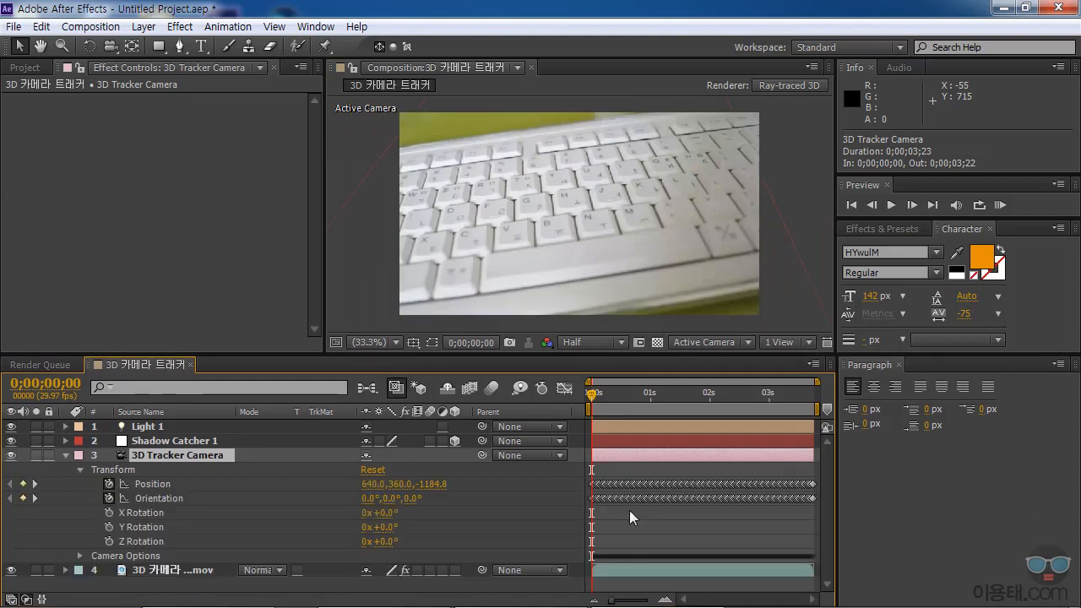
Scrub through the tracked camera motion to 0;00;01;28, return to 0;00;00;21 and collapse the camera's properties
{"action": "left_click", "coordinate": [593, 392]}
{"action": "left_click_drag", "start_coordinate": [691, 398], "coordinate": [708, 399]}
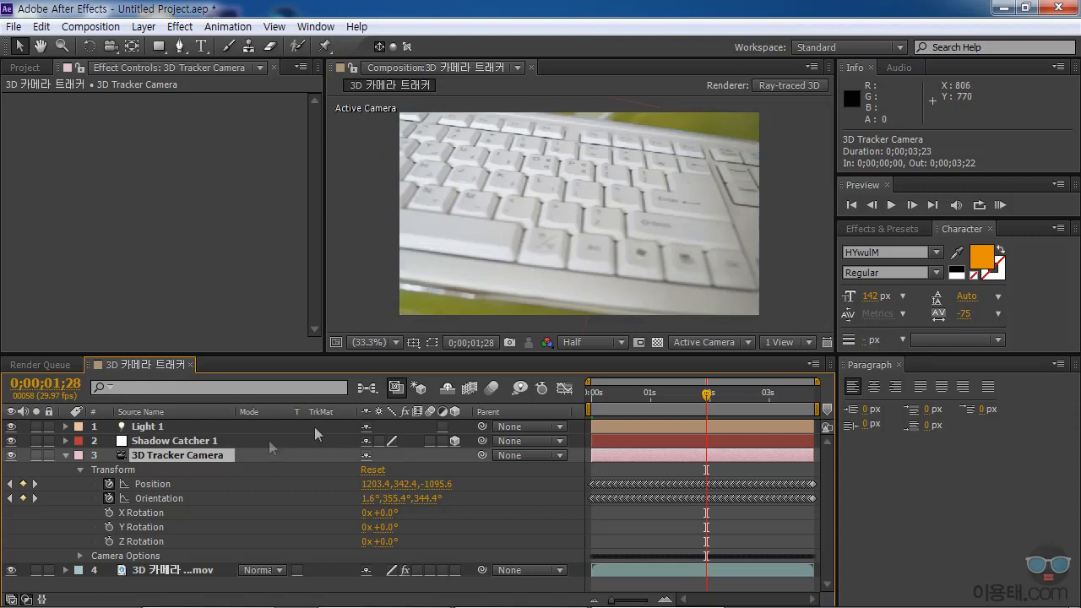
{"action": "left_click", "coordinate": [633, 394]}
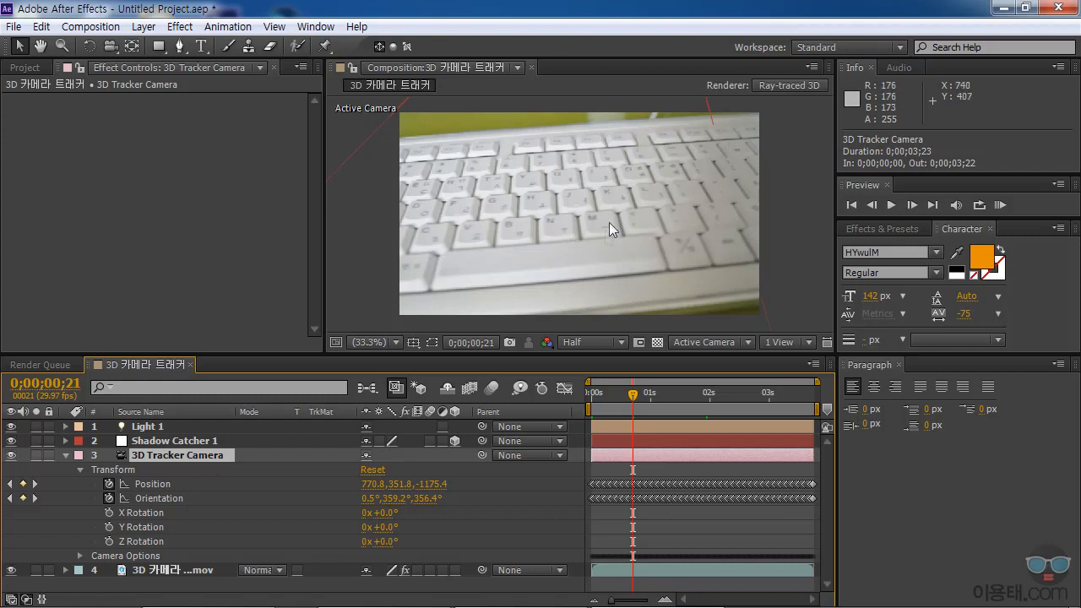
{"action": "left_click", "coordinate": [65, 457]}
Select the track points around the keyboard's middle with the 3D Camera Tracker and create a text layer from them
{"action": "left_click", "coordinate": [166, 472]}
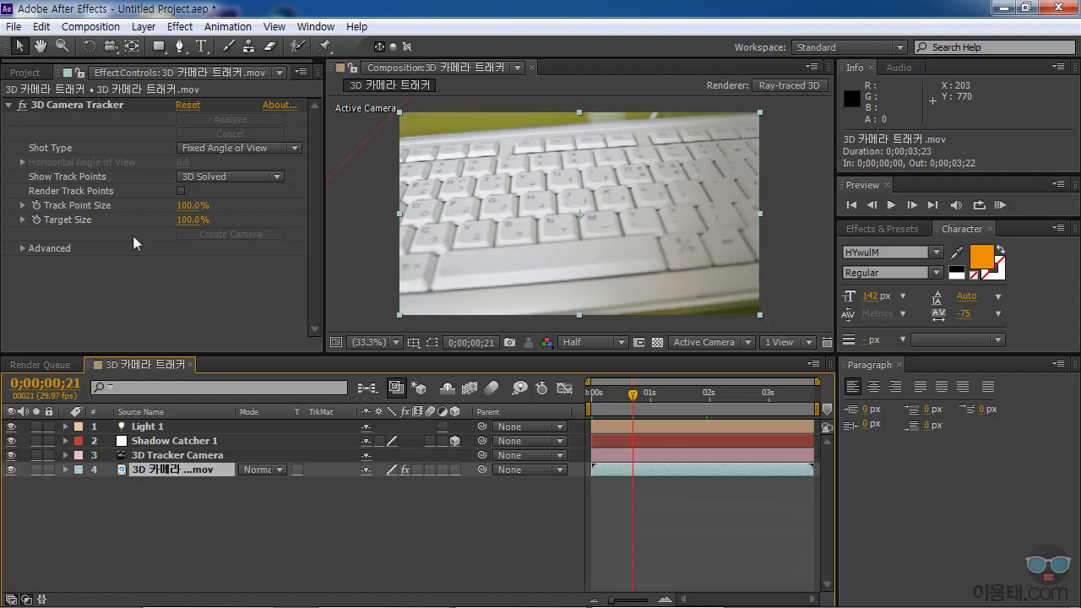
{"action": "left_click", "coordinate": [65, 105]}
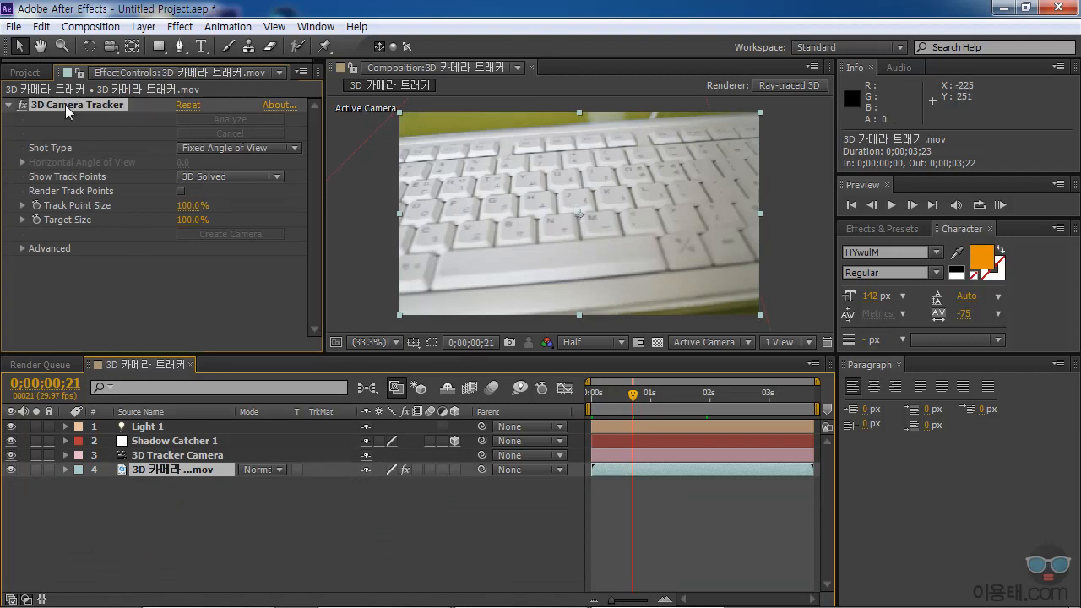
{"action": "left_click", "coordinate": [546, 202]}
{"action": "mouse_move", "coordinate": [497, 181]}
{"action": "left_mouse_down"}
{"action": "mouse_move", "coordinate": [554, 162]}
{"action": "mouse_move", "coordinate": [594, 169]}
{"action": "mouse_move", "coordinate": [608, 191]}
{"action": "mouse_move", "coordinate": [601, 226]}
{"action": "mouse_move", "coordinate": [511, 228]}
{"action": "mouse_move", "coordinate": [481, 196]}
{"action": "mouse_move", "coordinate": [500, 179]}
{"action": "left_mouse_up"}
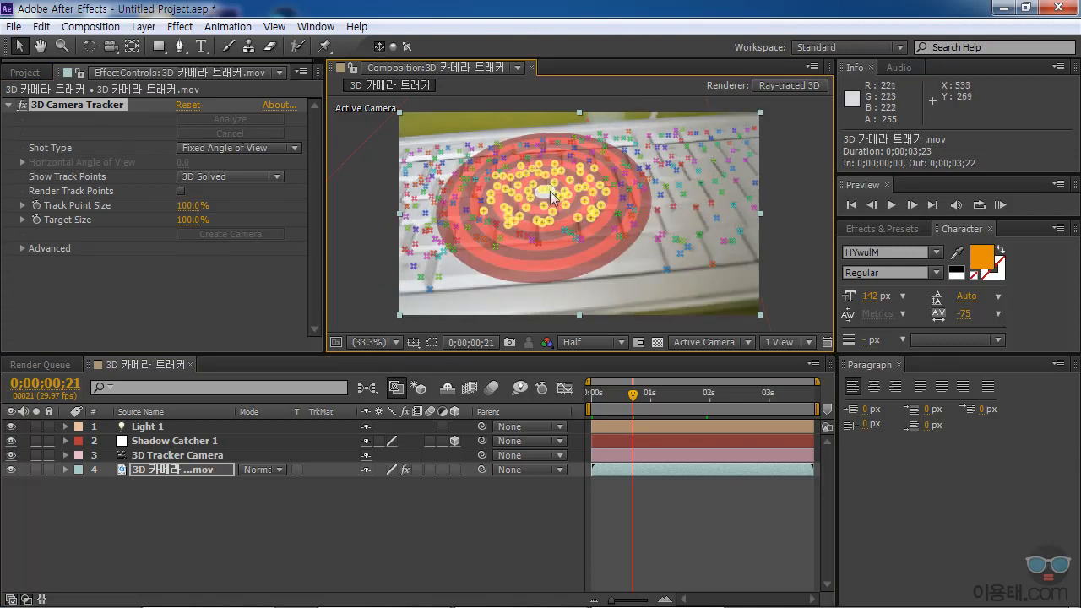
{"action": "right_click", "coordinate": [550, 186]}
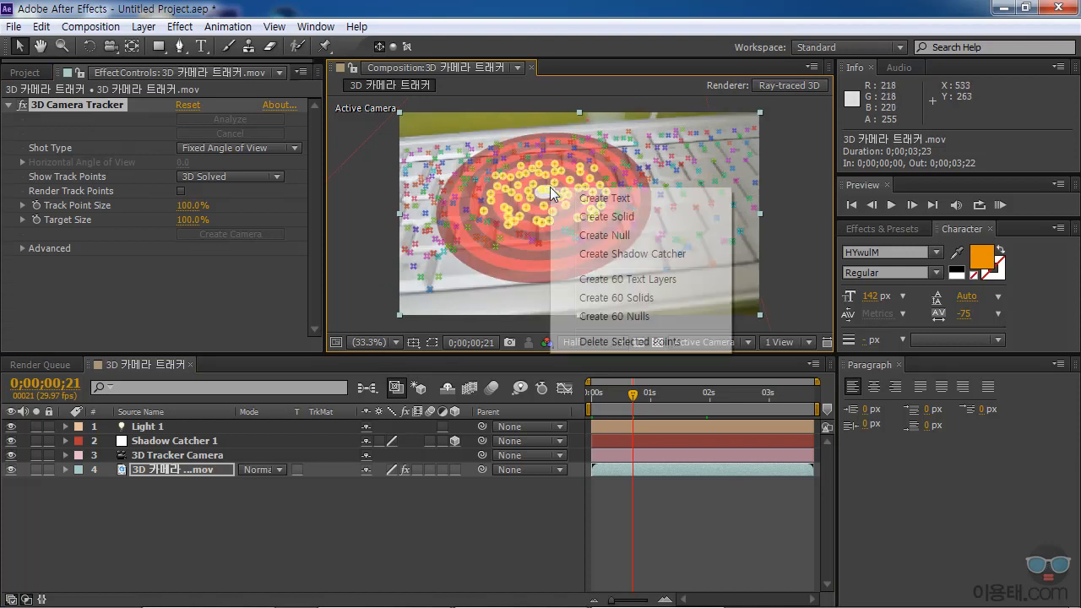
{"action": "left_click", "coordinate": [634, 200]}
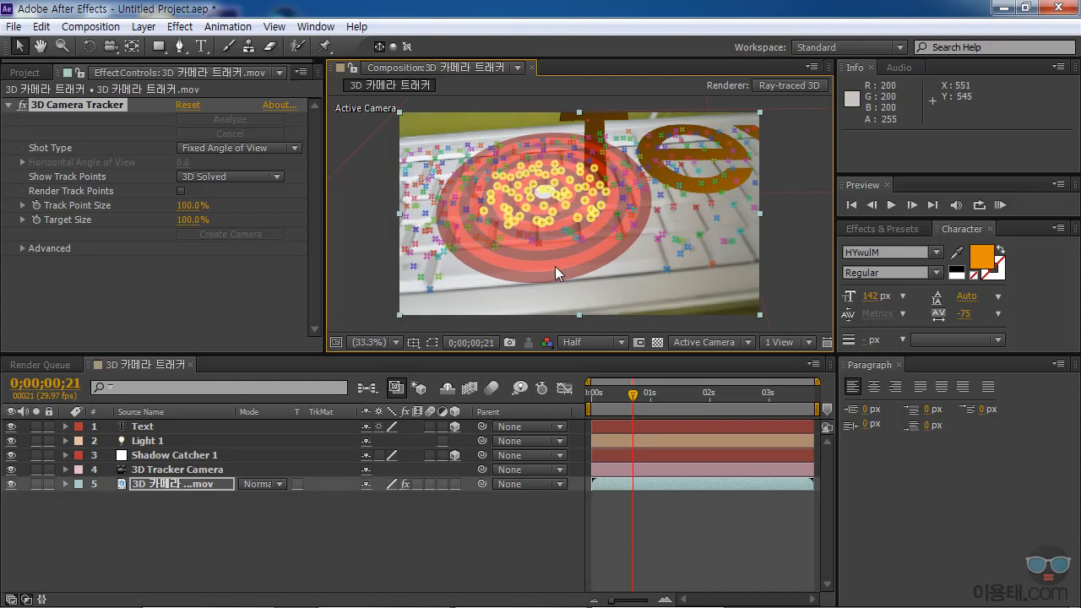
Expand the Text layer's properties and show layer names instead of source names in the timeline
{"action": "left_click", "coordinate": [165, 426]}
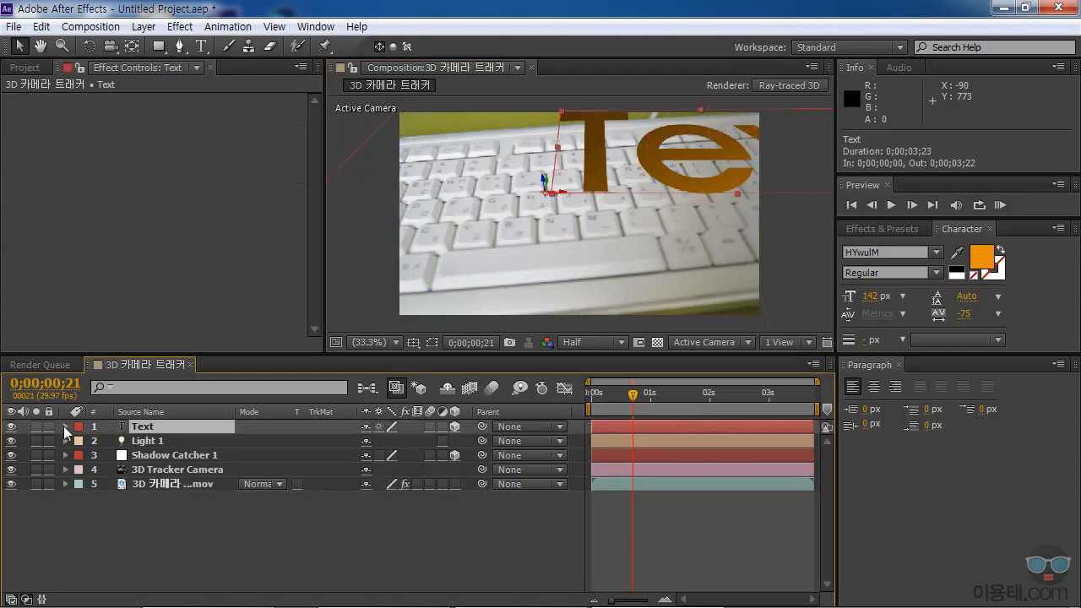
{"action": "left_click", "coordinate": [65, 426]}
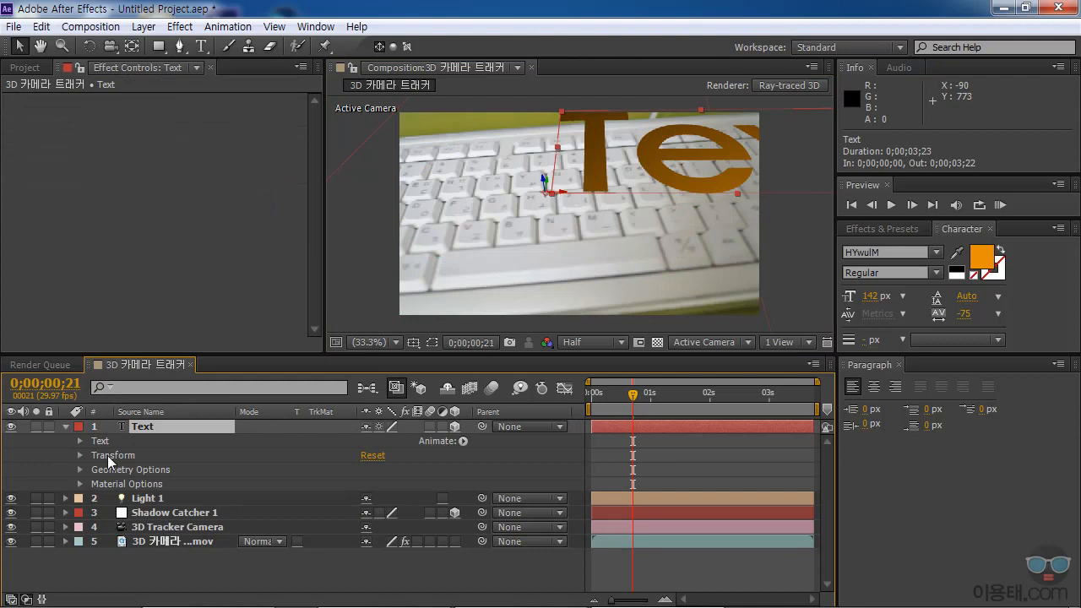
{"action": "left_click", "coordinate": [97, 441]}
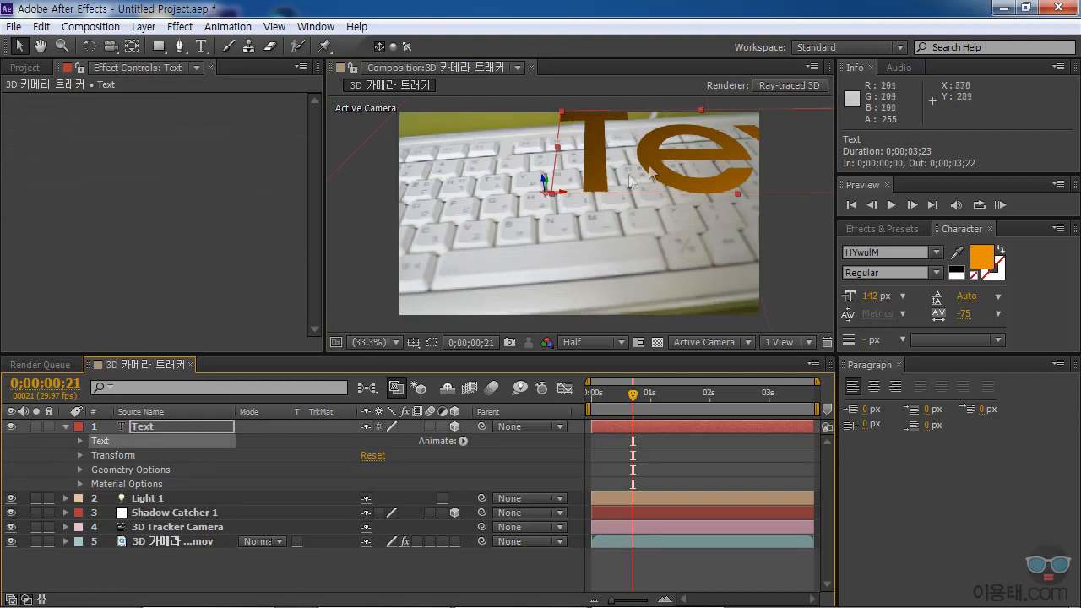
{"action": "double_click", "coordinate": [146, 426]}
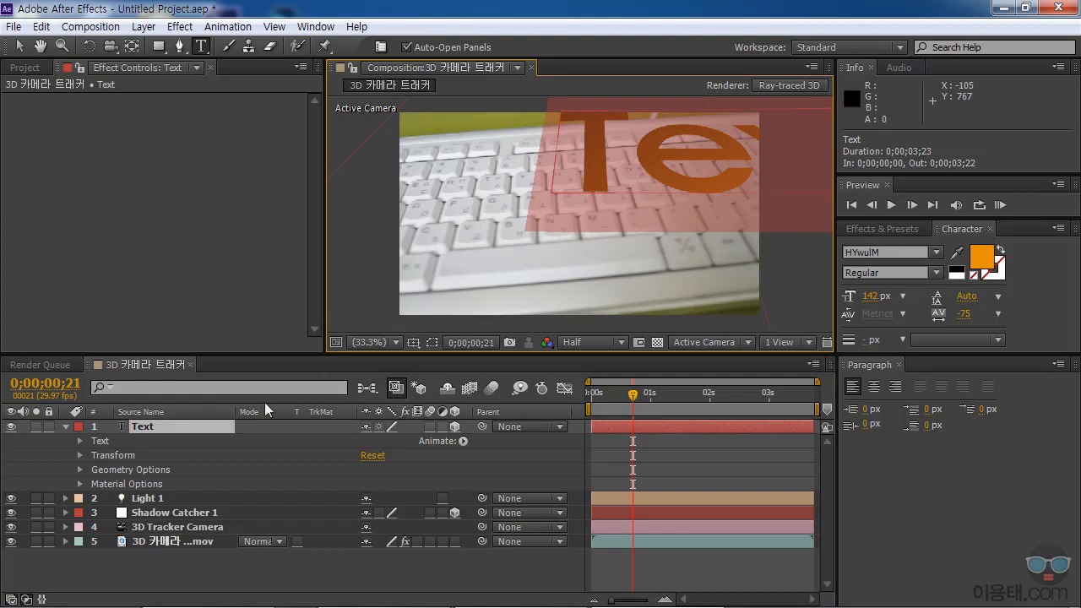
{"action": "left_click", "coordinate": [139, 413]}
{"action": "left_click", "coordinate": [148, 426]}
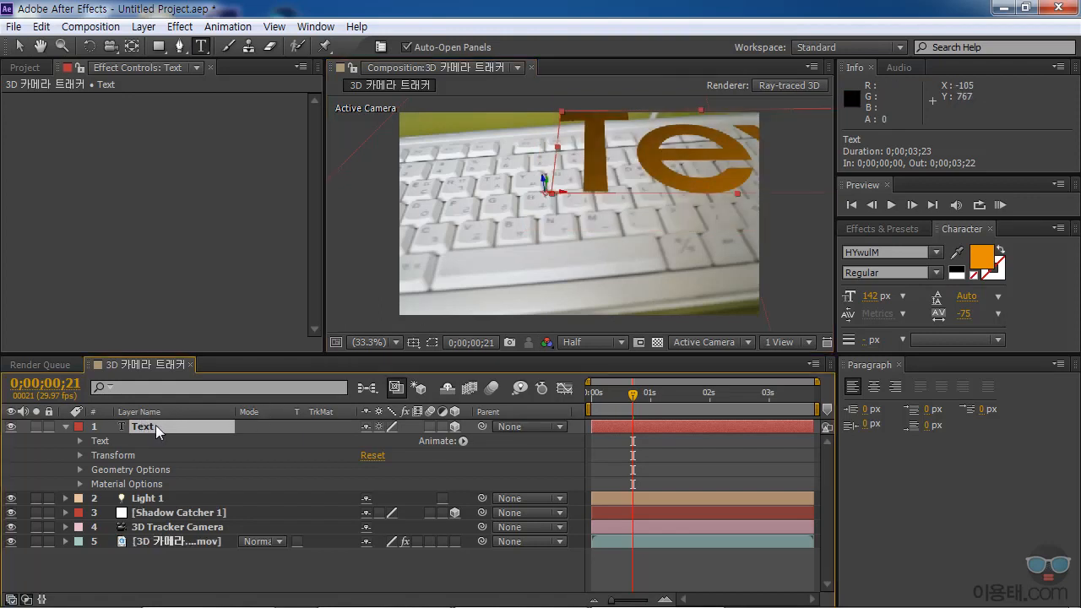
Reposition the Text layer over the keyboard by setting its Position to 94.7, 459.0, -36.1
{"action": "left_click", "coordinate": [116, 456]}
{"action": "left_click", "coordinate": [81, 456]}
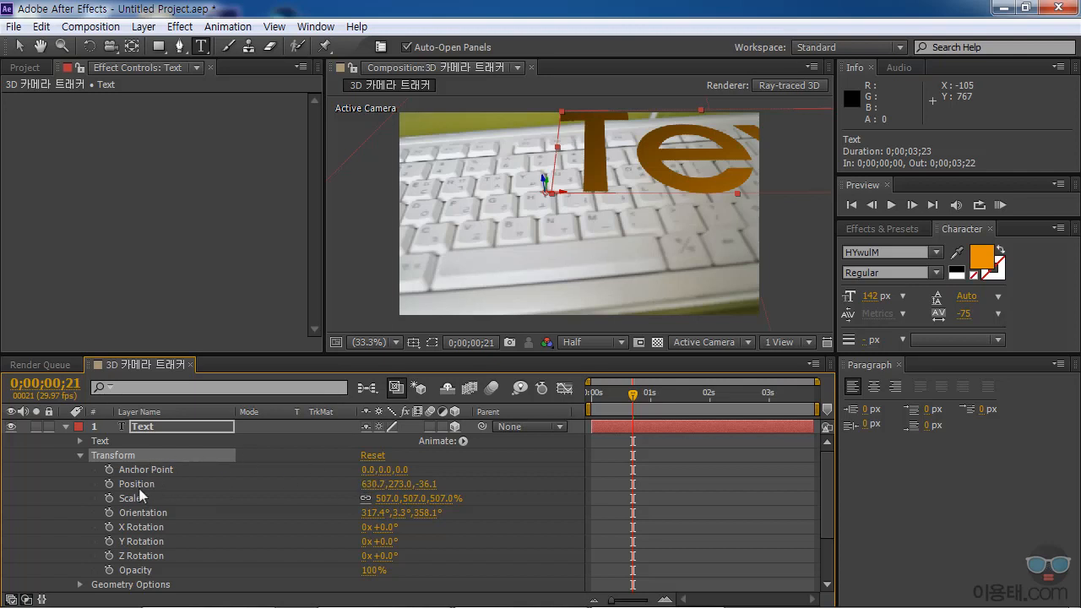
{"action": "left_click_drag", "start_coordinate": [368, 484], "coordinate": [8, 484]}
{"action": "left_click", "coordinate": [375, 484]}
{"action": "left_click", "coordinate": [355, 486]}
{"action": "left_click_drag", "start_coordinate": [376, 485], "coordinate": [285, 484]}
{"action": "left_click_drag", "start_coordinate": [397, 484], "coordinate": [473, 487]}
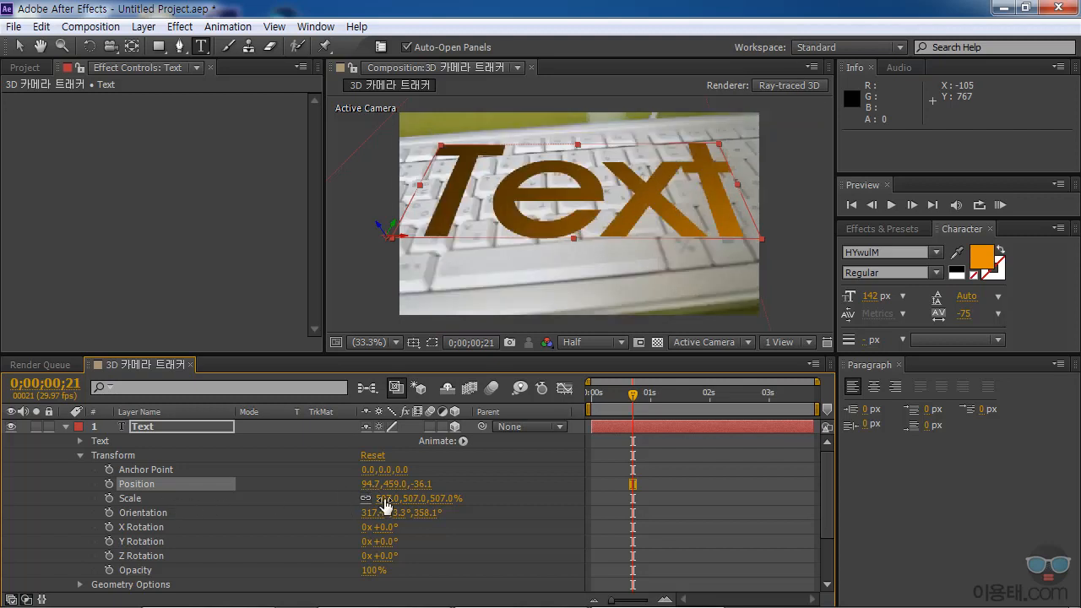
Adjust the Text layer's transform to 323% scale, an X position of 316.7 and a Z Rotation of -12°
{"action": "left_click_drag", "start_coordinate": [383, 498], "coordinate": [229, 498]}
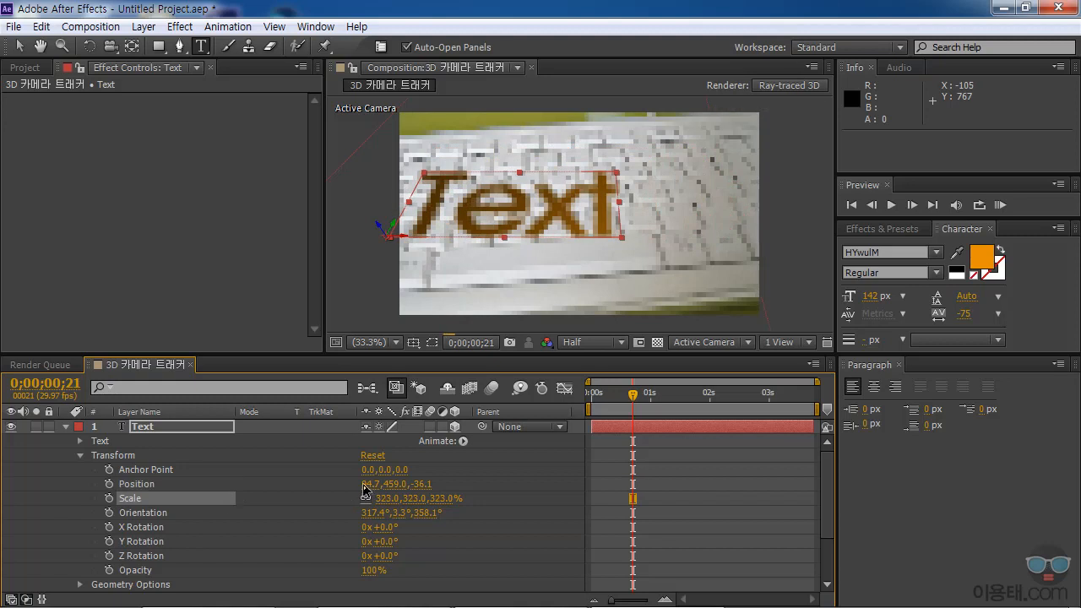
{"action": "left_click_drag", "start_coordinate": [365, 484], "coordinate": [503, 492]}
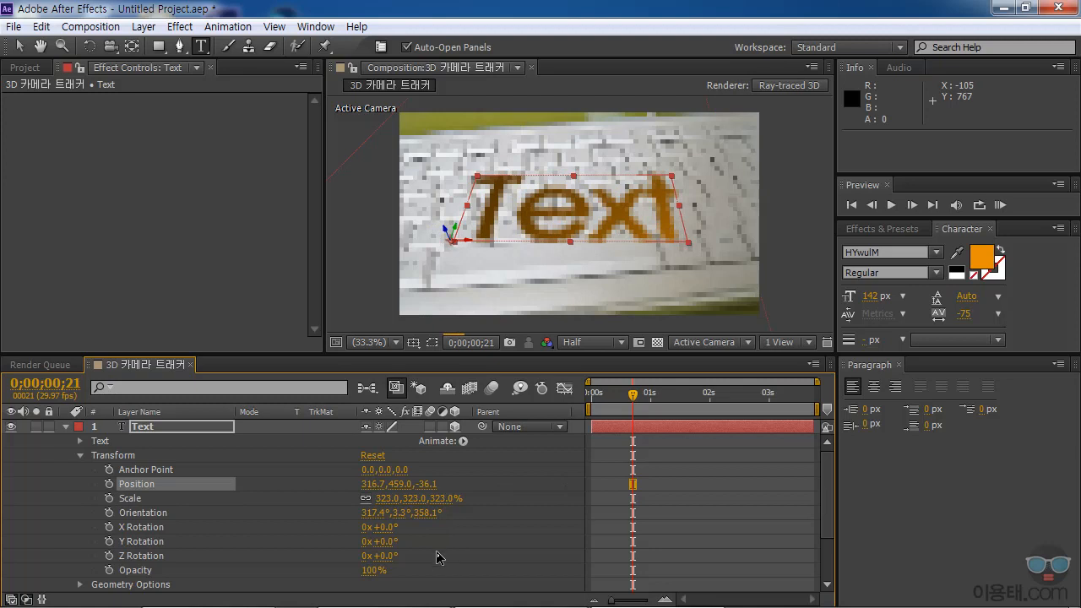
{"action": "mouse_move", "coordinate": [386, 556]}
{"action": "left_mouse_down"}
{"action": "mouse_move", "coordinate": [418, 556]}
{"action": "mouse_move", "coordinate": [376, 555]}
{"action": "left_mouse_up"}
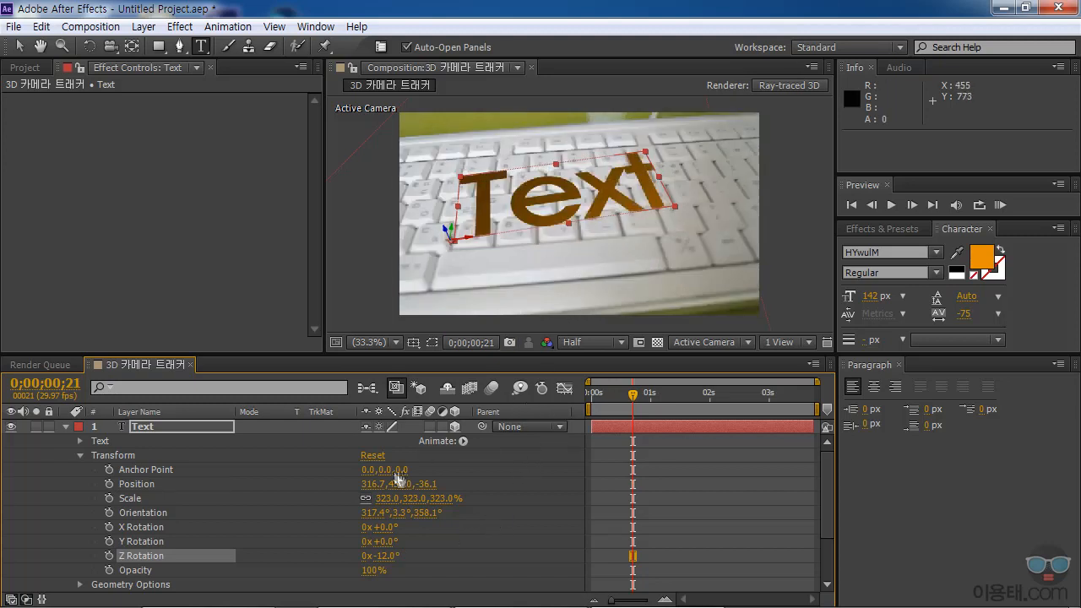
{"action": "left_click", "coordinate": [78, 454]}
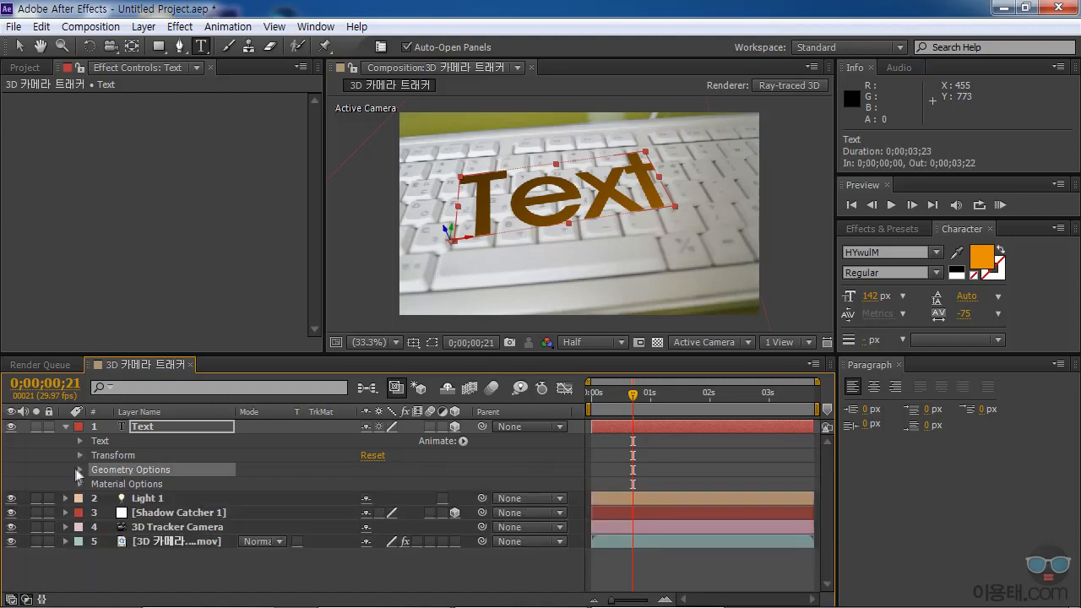
Extrude the text, trying an Extrusion Depth of 20 before setting it to 40
{"action": "left_click", "coordinate": [79, 470]}
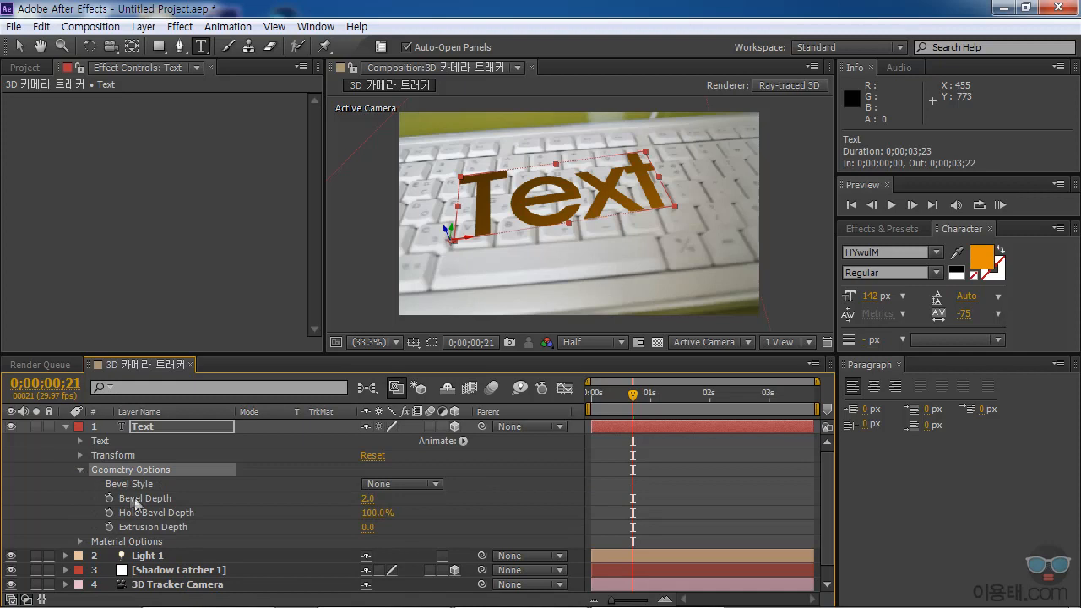
{"action": "left_click", "coordinate": [368, 527]}
{"action": "key", "text": "Return"}
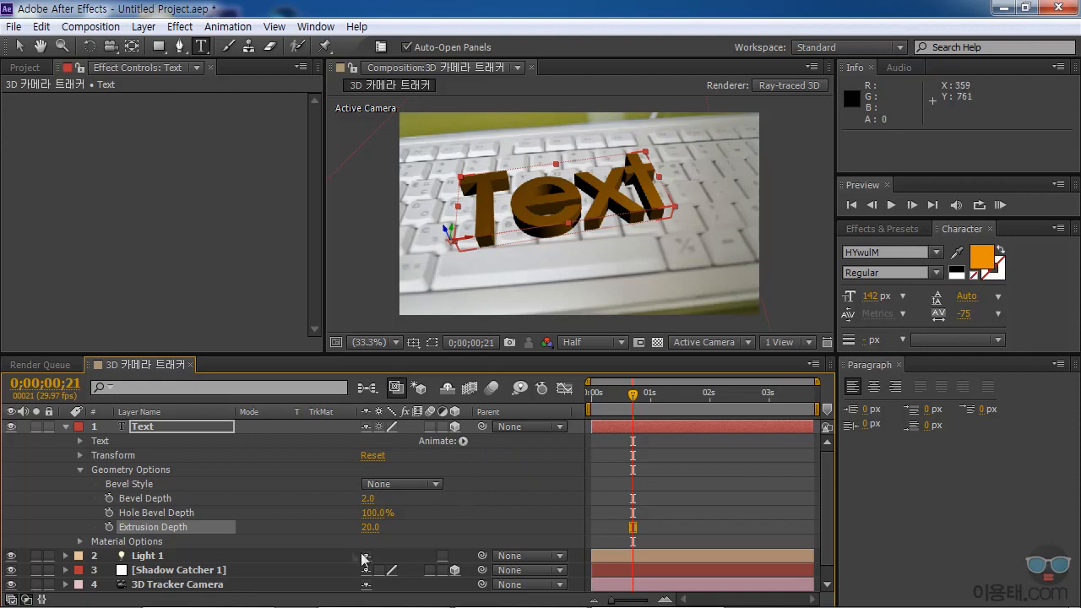
{"action": "left_click", "coordinate": [369, 528]}
{"action": "key", "text": "Return"}
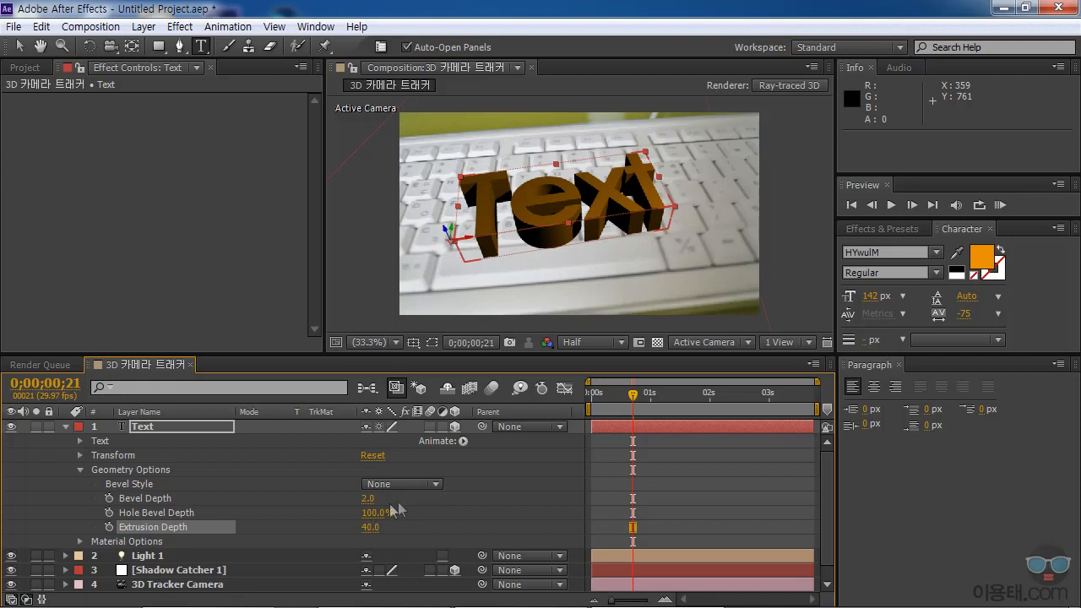
Set the Text layer's Scale to 325% after trying 351%, and deselect the layer
{"action": "left_click", "coordinate": [113, 456]}
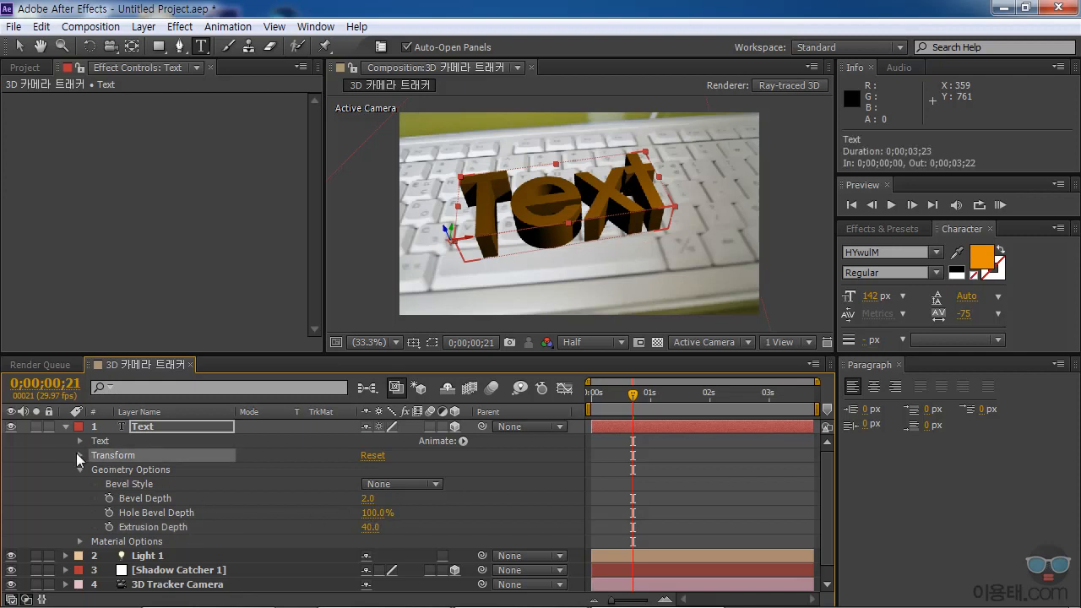
{"action": "left_click", "coordinate": [79, 455]}
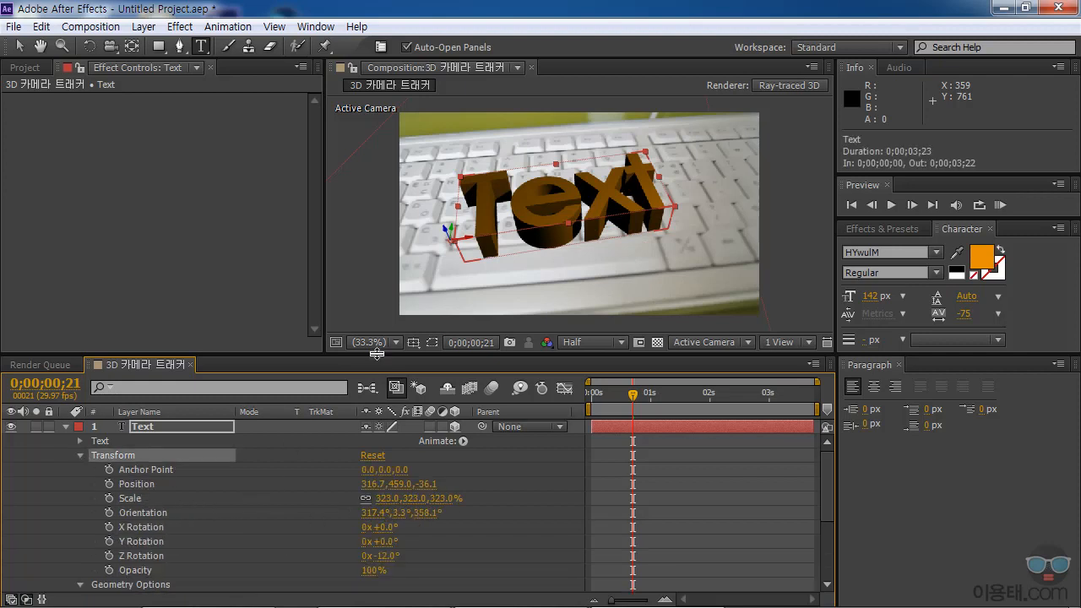
{"action": "left_click_drag", "start_coordinate": [376, 356], "coordinate": [368, 331]}
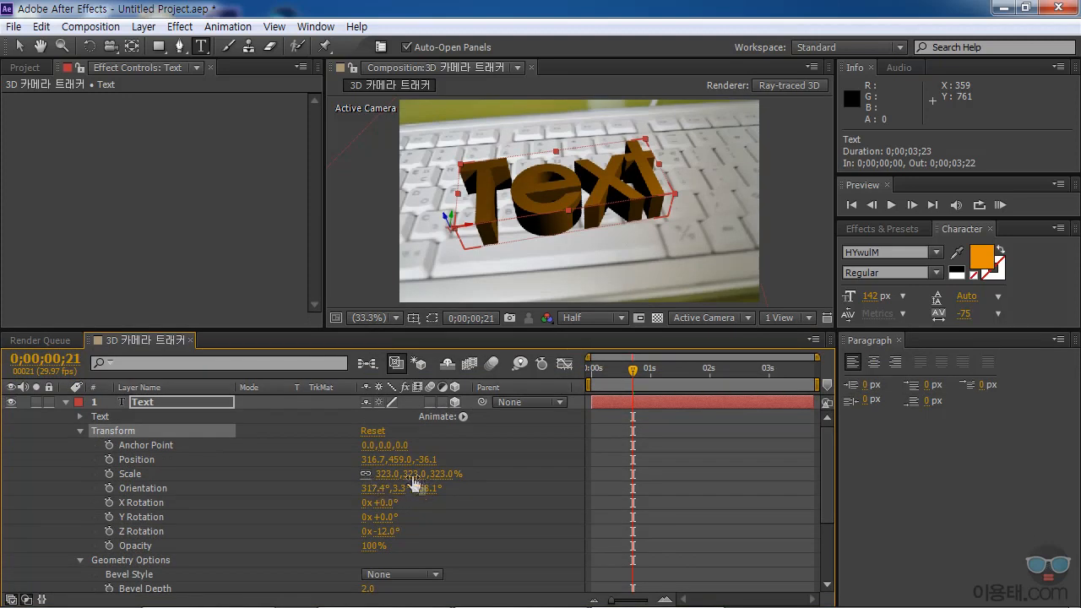
{"action": "left_click_drag", "start_coordinate": [438, 481], "coordinate": [472, 492]}
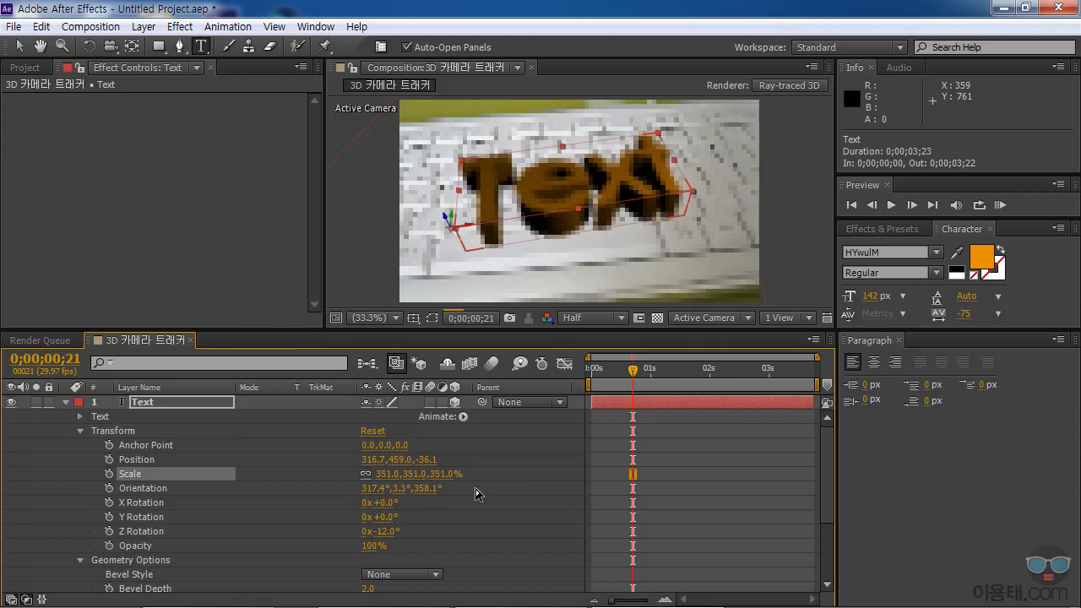
{"action": "mouse_move", "coordinate": [412, 482]}
{"action": "left_mouse_down"}
{"action": "mouse_move", "coordinate": [391, 485]}
{"action": "mouse_move", "coordinate": [409, 497]}
{"action": "left_mouse_up"}
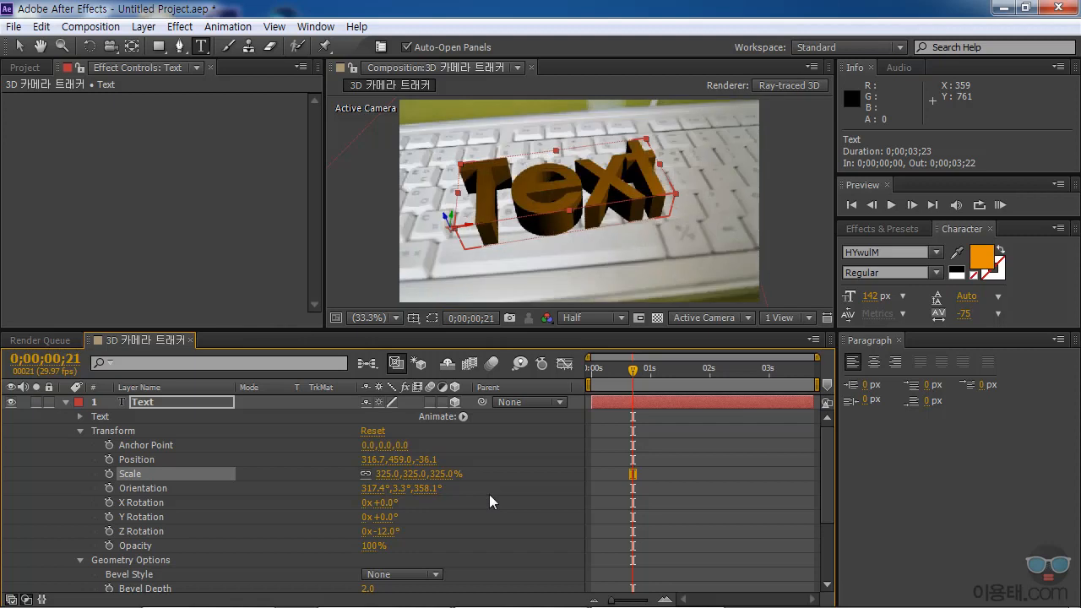
{"action": "left_click", "coordinate": [520, 494]}
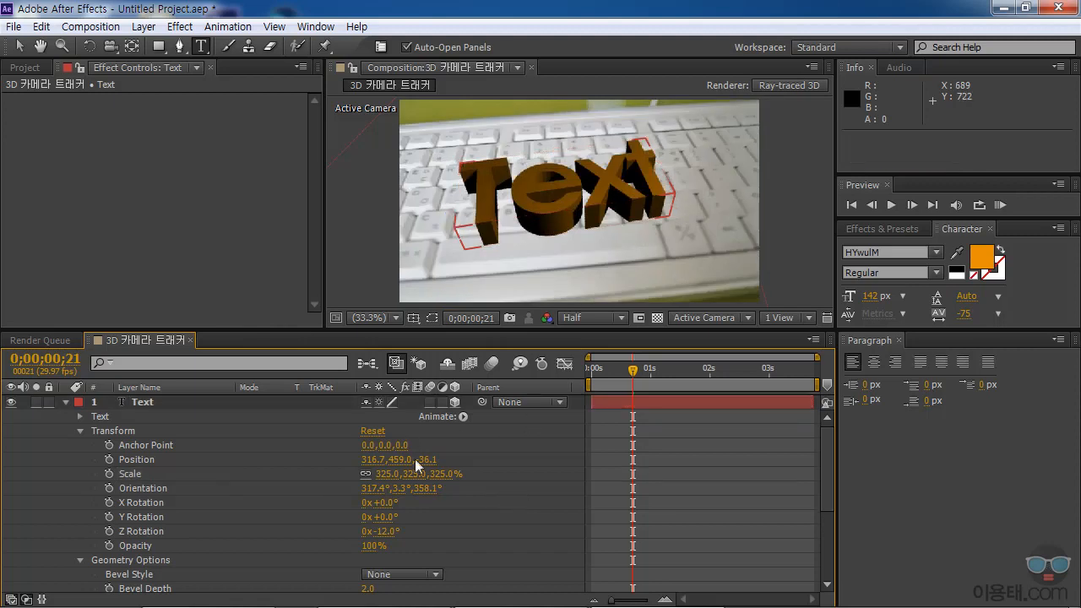
Scrub through the first second of the timeline to check the extruded text against the moving keyboard footage
{"action": "left_click_drag", "start_coordinate": [634, 369], "coordinate": [596, 386]}
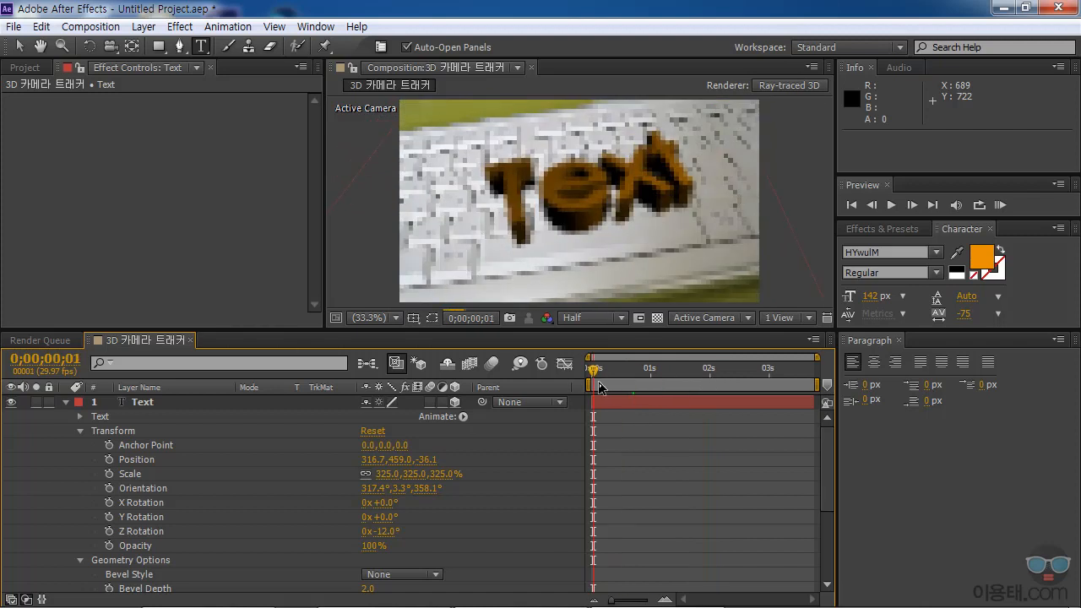
{"action": "left_click_drag", "start_coordinate": [600, 386], "coordinate": [649, 378]}
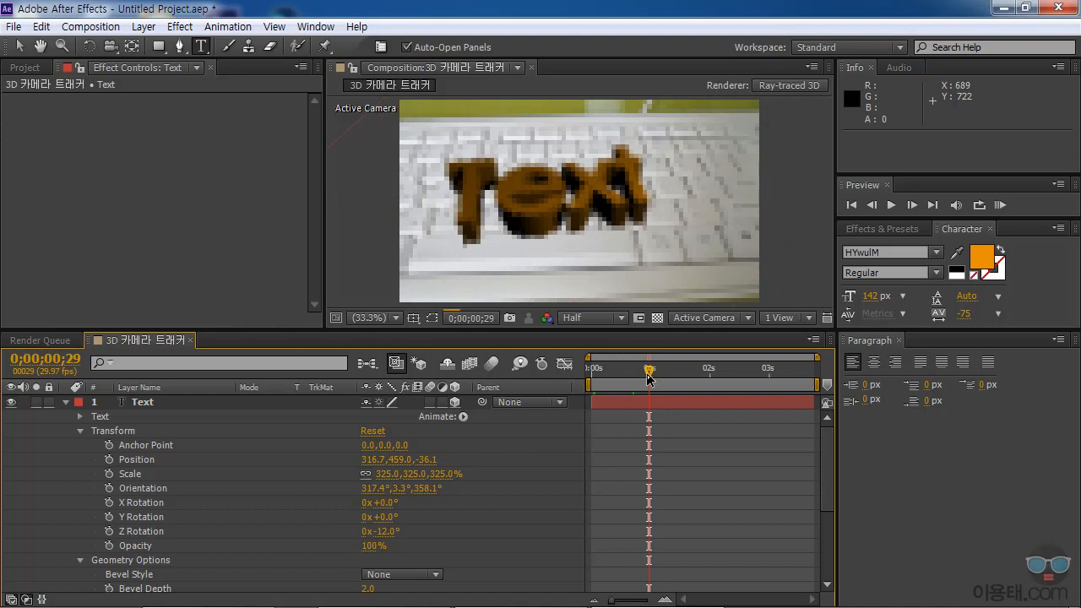
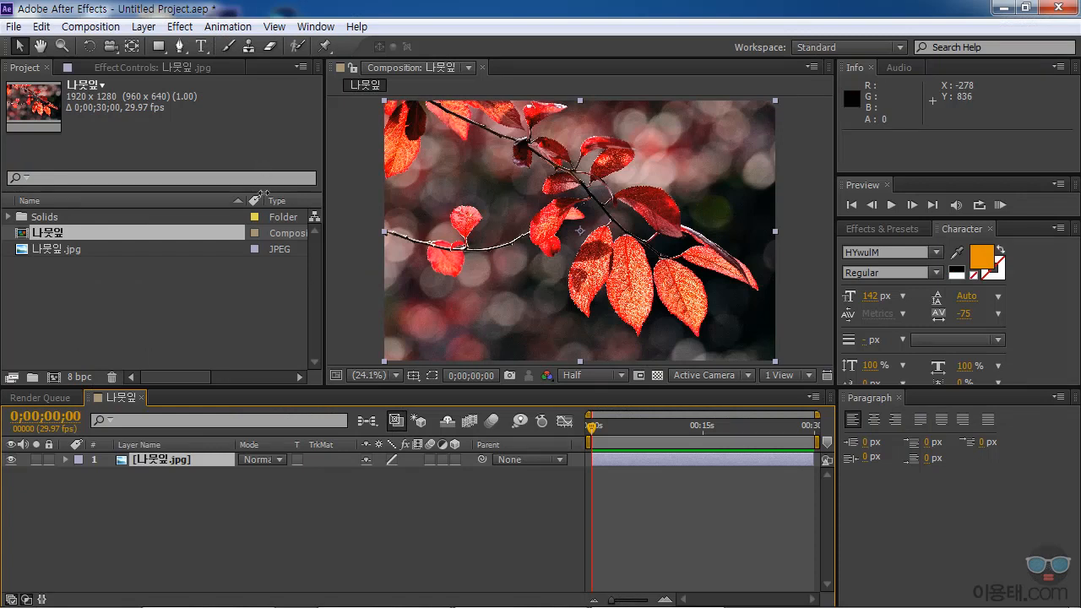
Draw a closed Pen tool mask around the leftmost of the three large hanging leaves in the 나뭇잎.jpg layer
{"action": "left_click", "coordinate": [180, 47]}
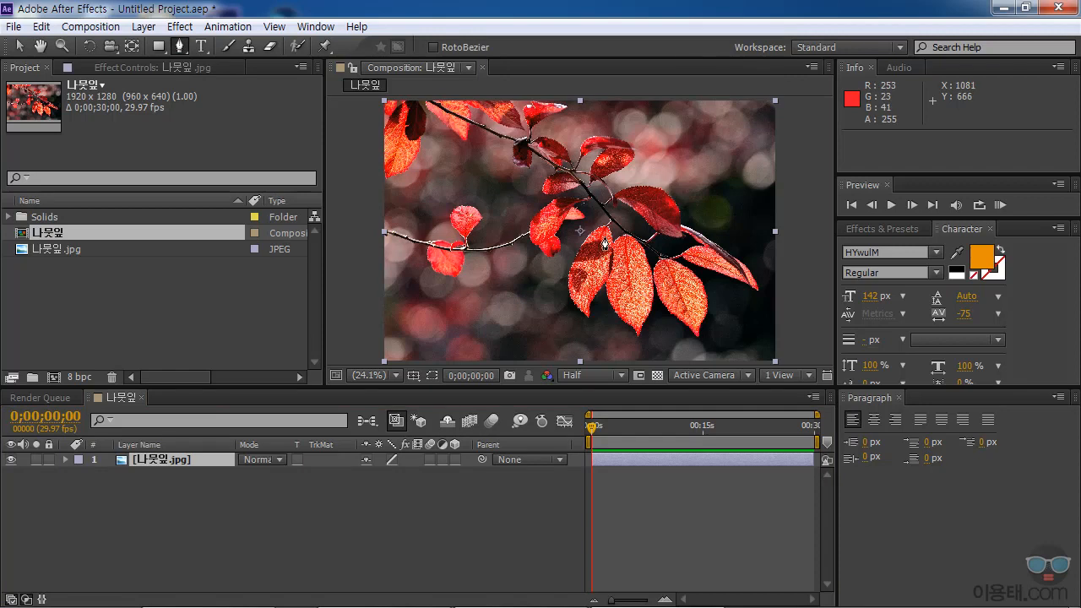
{"action": "scroll", "coordinate": [601, 269], "scroll_direction": "up", "scroll_amount": 3}
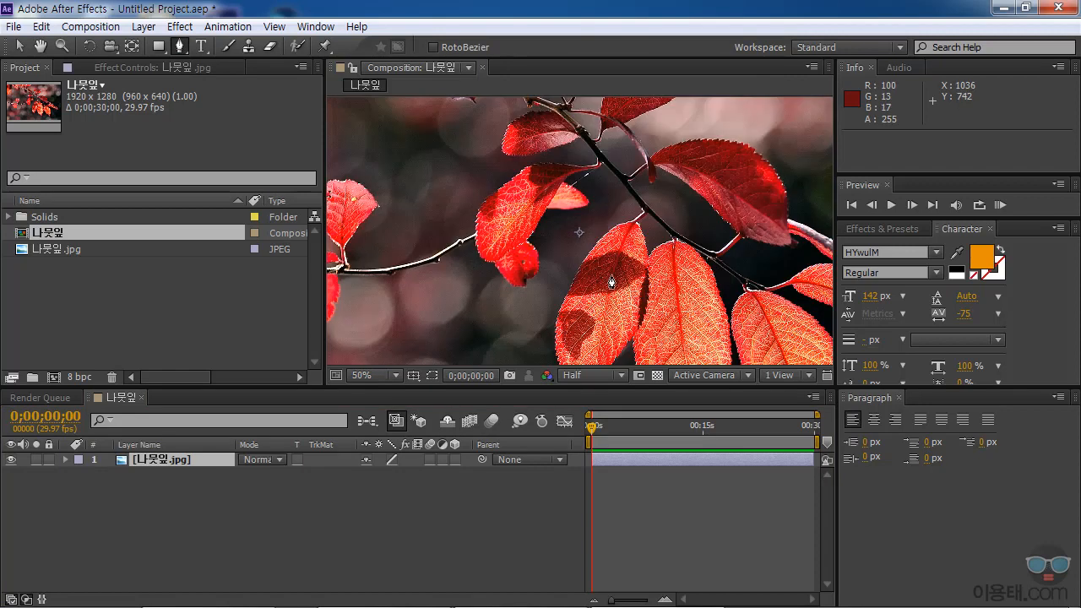
{"action": "left_click_drag", "start_coordinate": [603, 276], "coordinate": [498, 294]}
{"action": "left_click", "coordinate": [570, 141]}
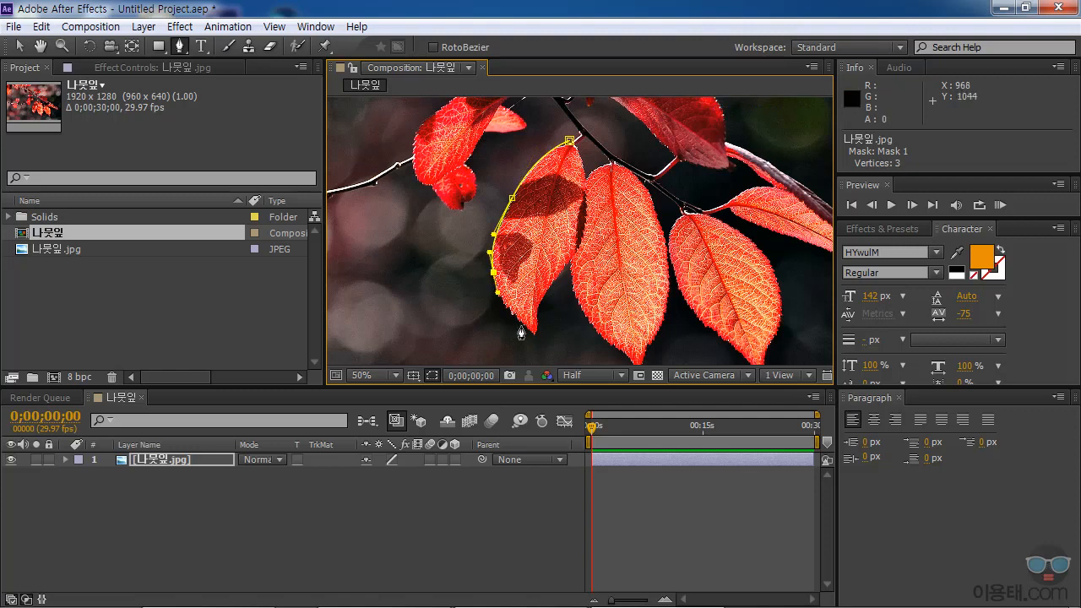
{"action": "left_click_drag", "start_coordinate": [532, 333], "coordinate": [550, 348]}
{"action": "left_click", "coordinate": [537, 311]}
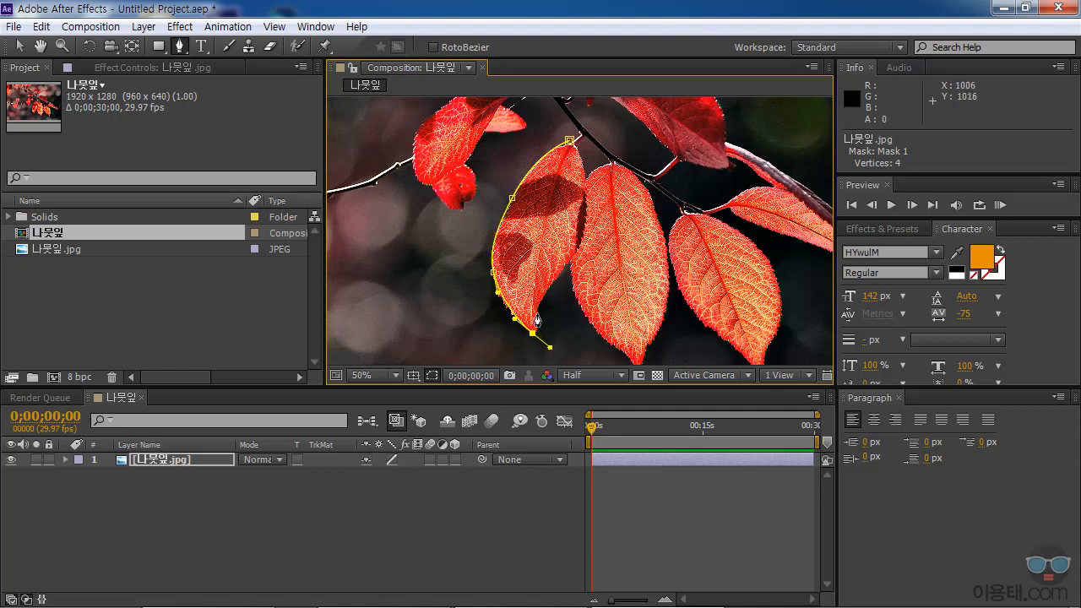
{"action": "left_click", "coordinate": [577, 244]}
{"action": "left_click", "coordinate": [583, 196]}
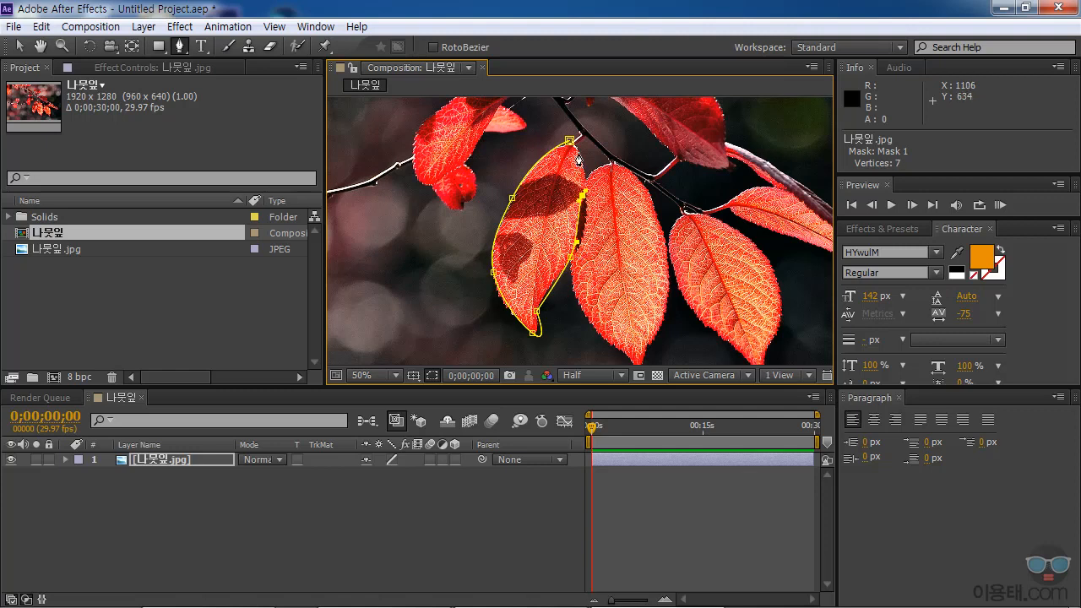
{"action": "left_click_drag", "start_coordinate": [571, 140], "coordinate": [573, 145]}
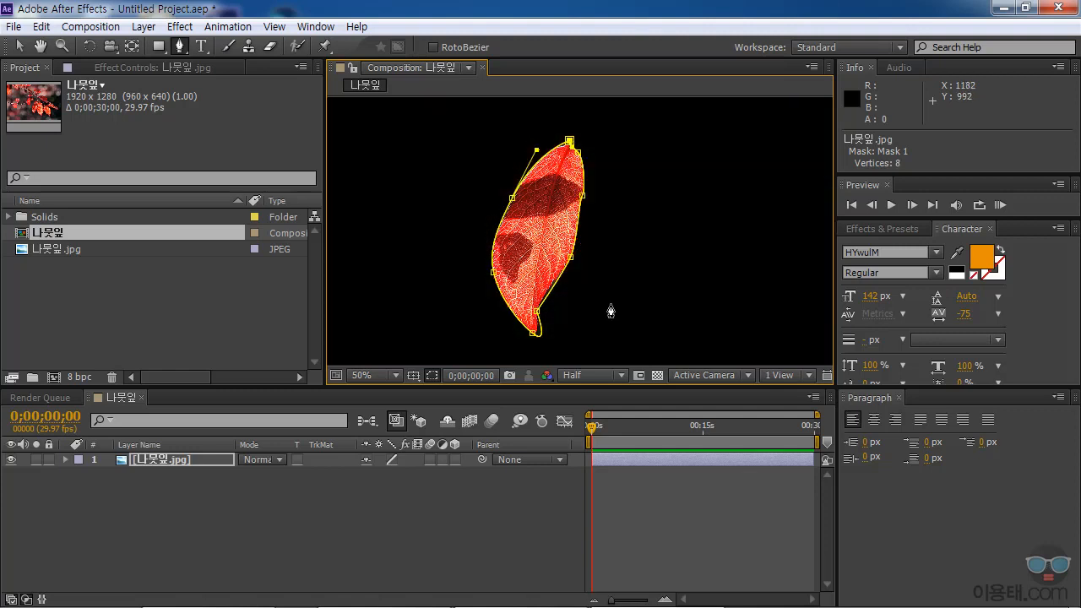
Refine the mask curve at the leaf's bottom tip by shortening the tip vertex's handle
{"action": "left_click", "coordinate": [19, 47]}
{"action": "left_click", "coordinate": [534, 333]}
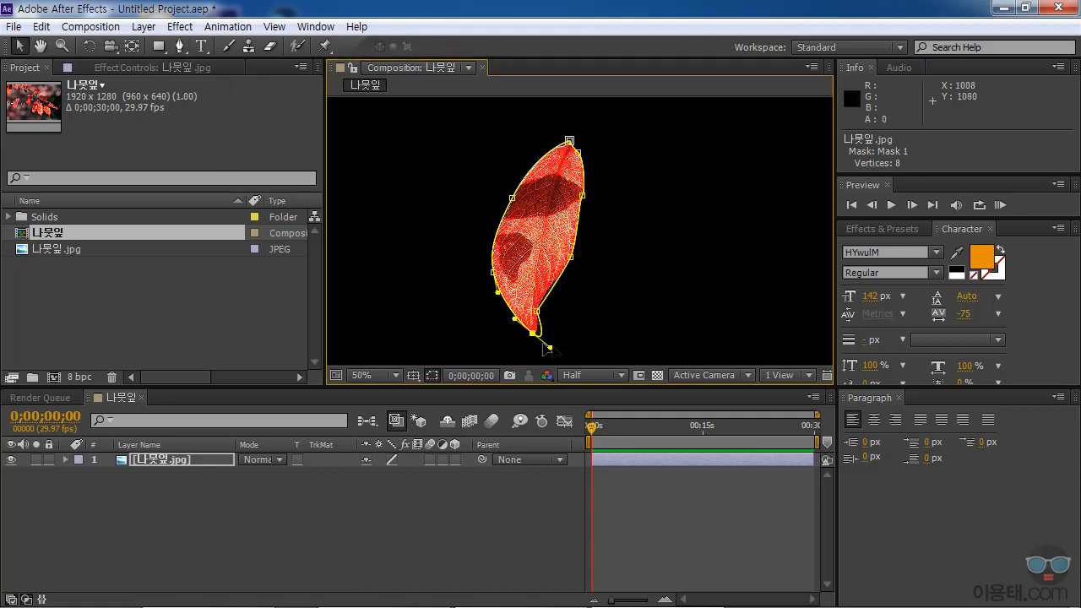
{"action": "left_click_drag", "start_coordinate": [550, 348], "coordinate": [539, 339]}
{"action": "left_click", "coordinate": [537, 310]}
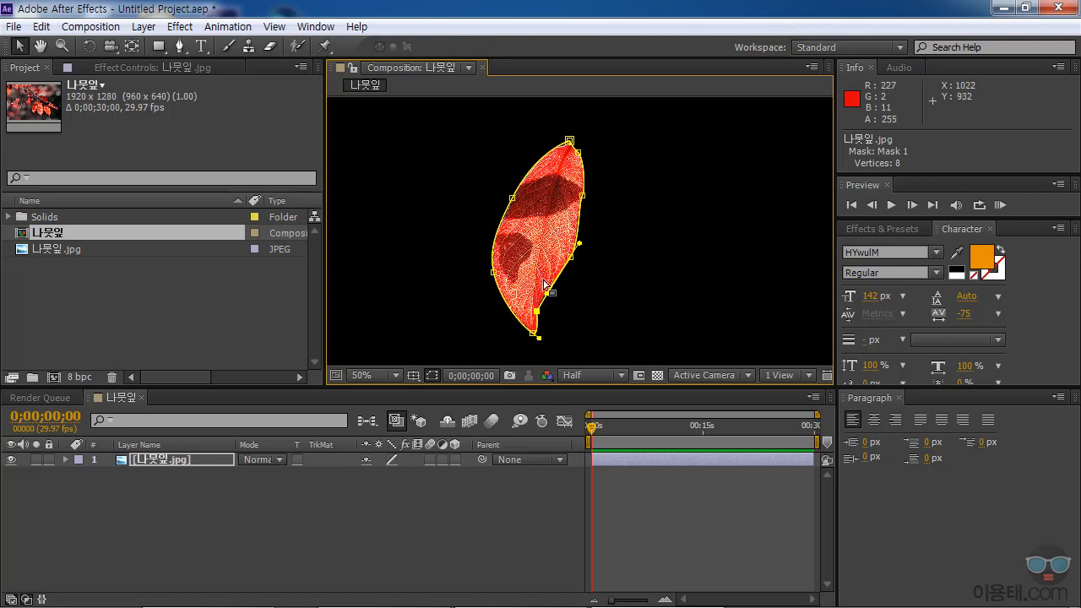
Add the 나뭇잎.jpg image to the composition again, beneath the masked leaf layer
{"action": "left_click", "coordinate": [161, 460]}
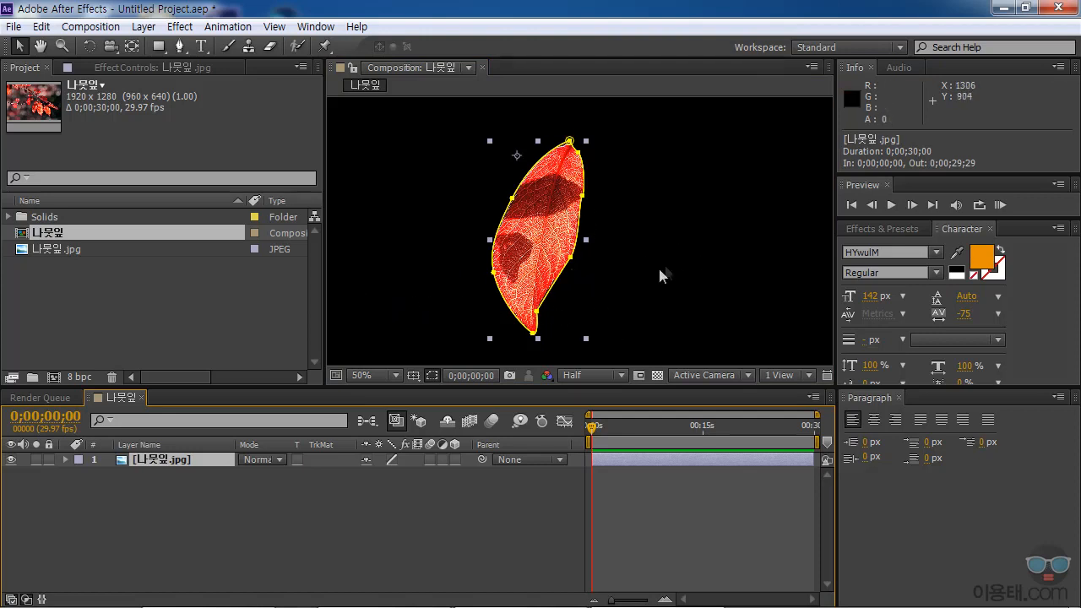
{"action": "left_click", "coordinate": [23, 249]}
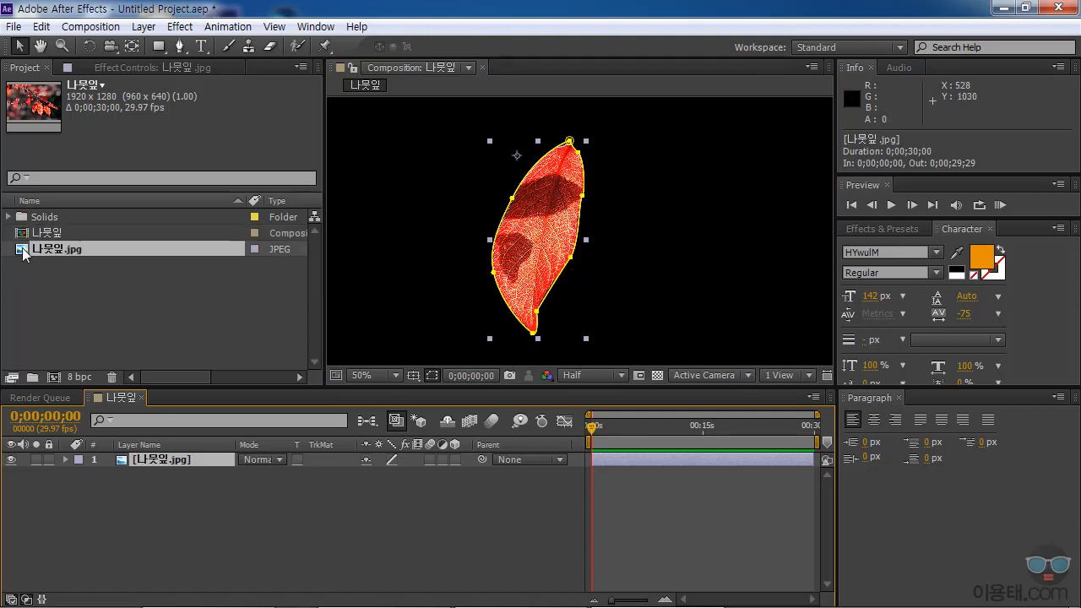
{"action": "left_click_drag", "start_coordinate": [22, 250], "coordinate": [91, 526]}
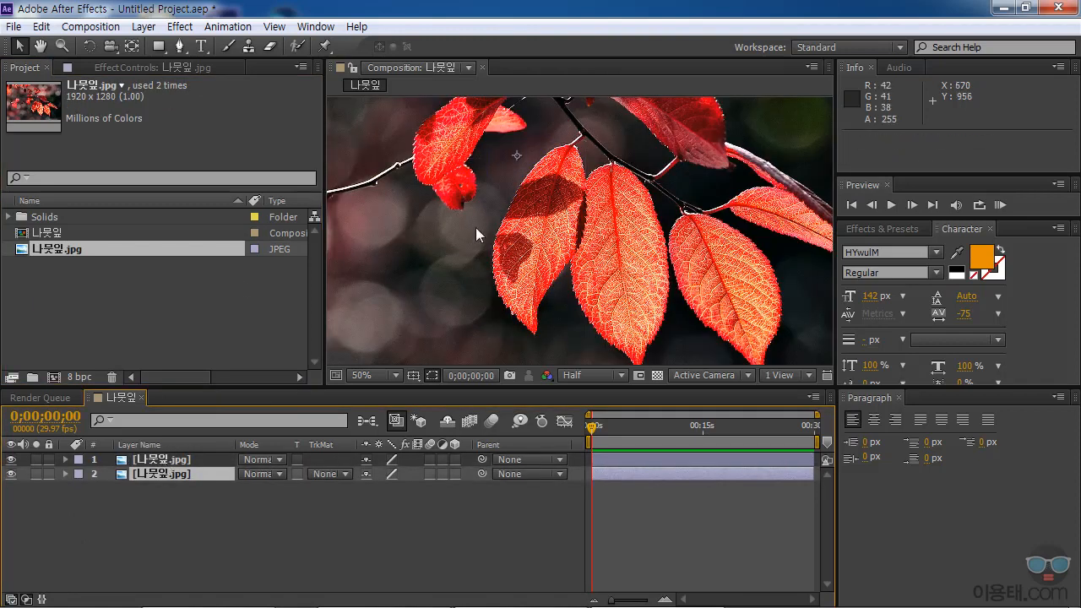
Reveal the Mask 1 properties of the masked leaf layer and enlarge the timeline area
{"action": "left_click", "coordinate": [157, 461]}
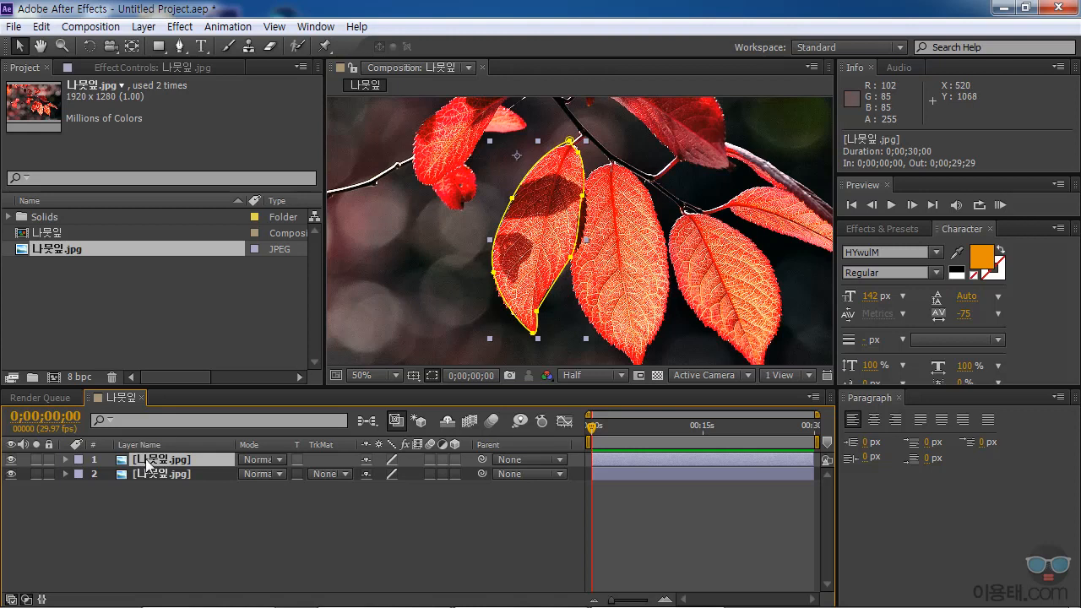
{"action": "left_click", "coordinate": [66, 459]}
{"action": "left_click", "coordinate": [80, 474]}
{"action": "left_click", "coordinate": [94, 488]}
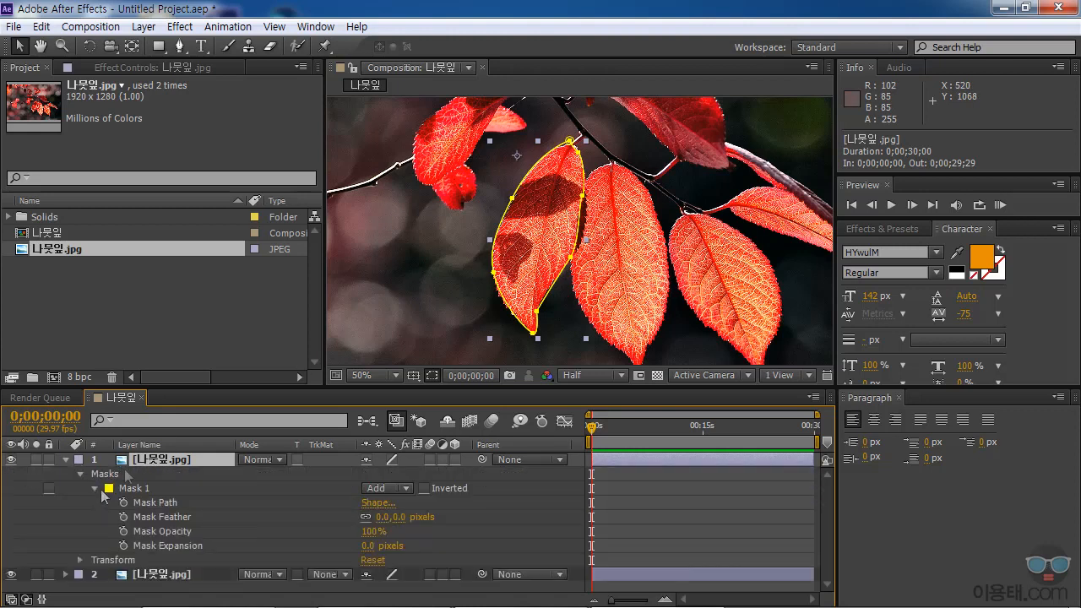
{"action": "left_click_drag", "start_coordinate": [193, 389], "coordinate": [194, 358]}
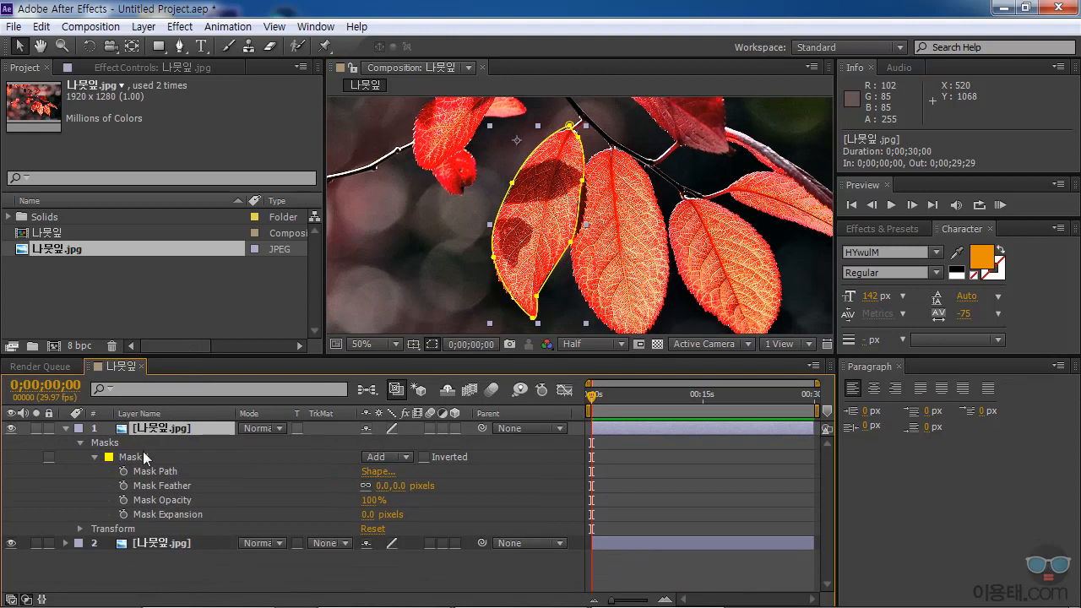
Hide the unmasked image layer and set Mask 1's Mask Feather to 0 pixels after trying 158
{"action": "left_click_drag", "start_coordinate": [379, 494], "coordinate": [510, 493]}
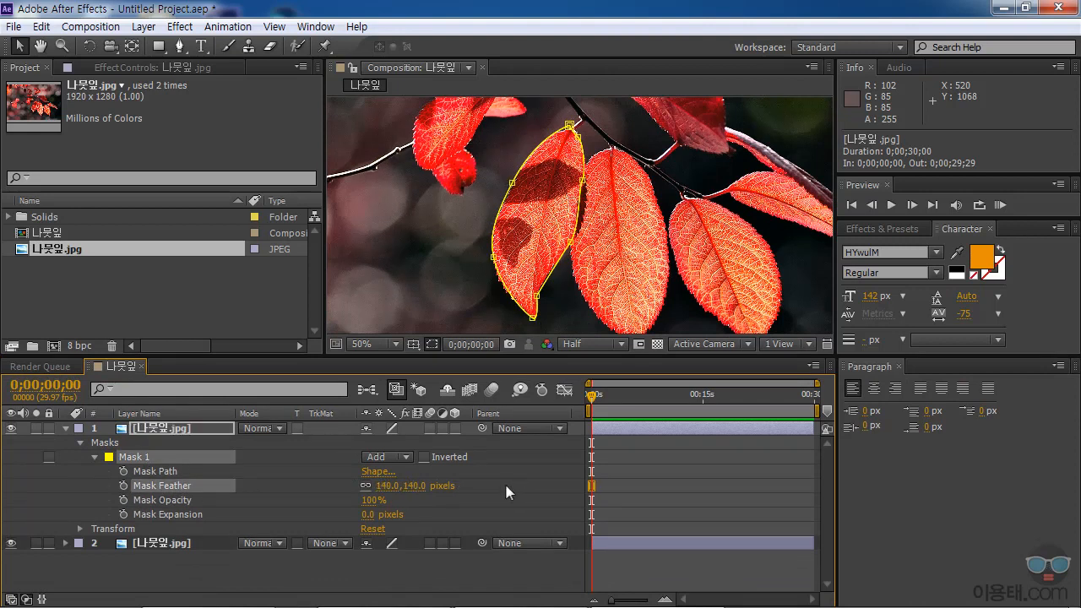
{"action": "left_click_drag", "start_coordinate": [390, 487], "coordinate": [463, 487]}
{"action": "left_click", "coordinate": [11, 545]}
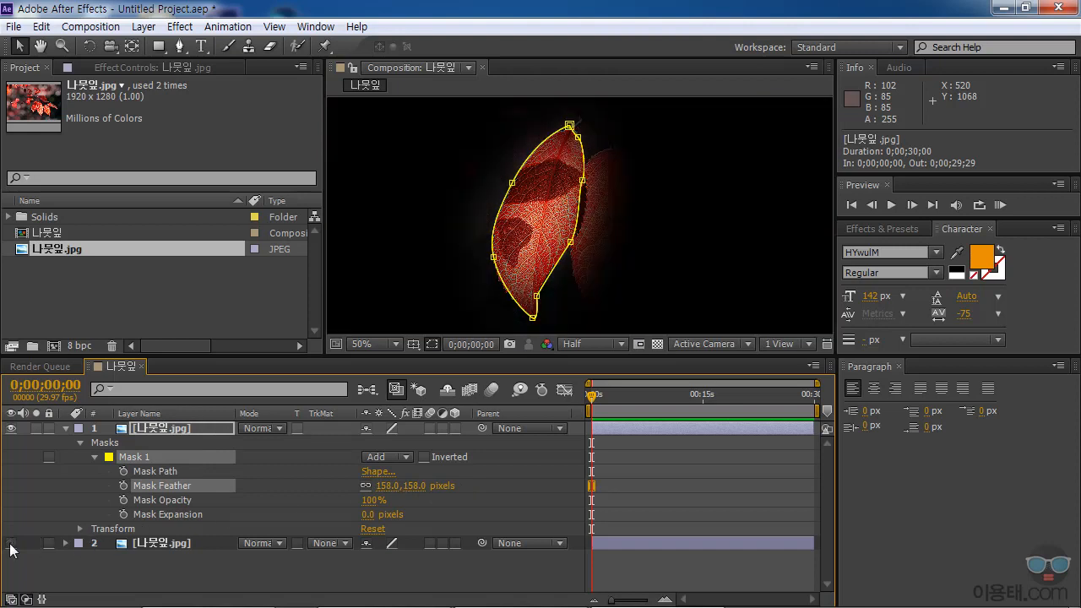
{"action": "left_click_drag", "start_coordinate": [388, 487], "coordinate": [267, 488]}
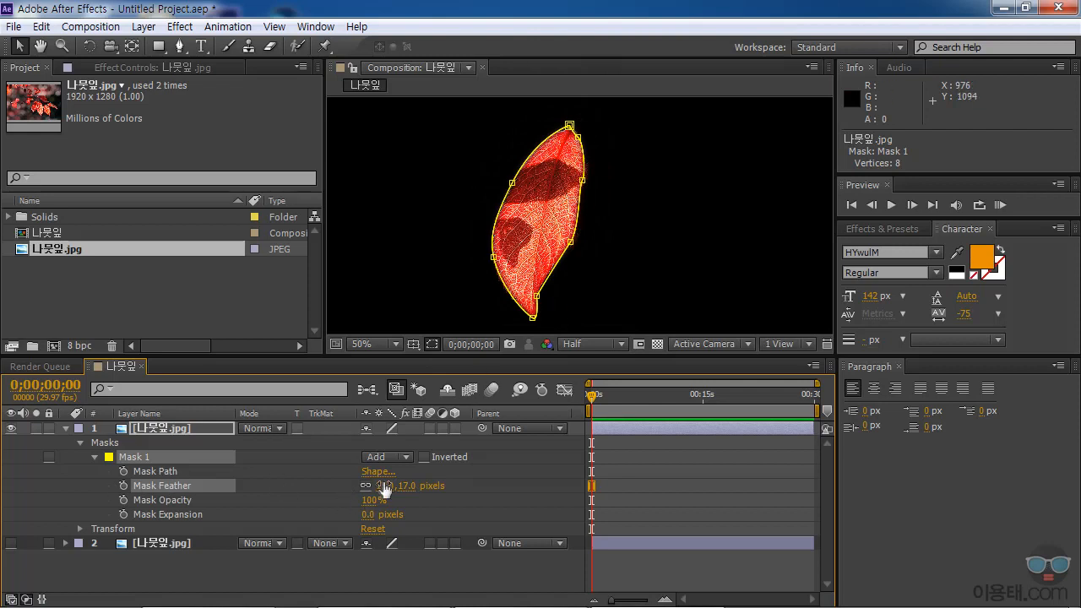
{"action": "left_click_drag", "start_coordinate": [386, 488], "coordinate": [222, 474]}
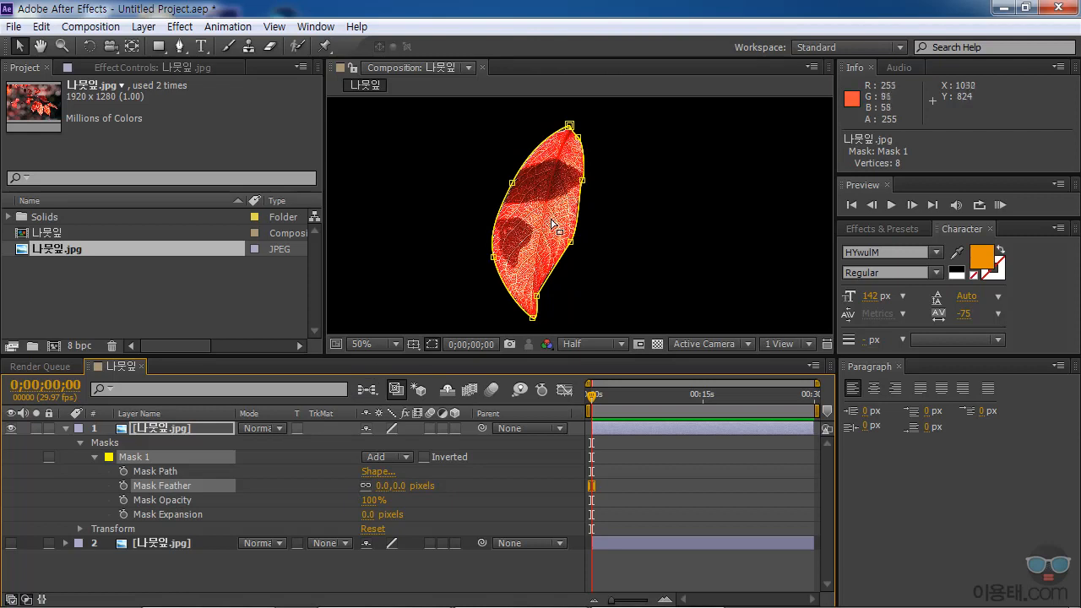
With the Mask Feather tool, add a feather point on the leaf mask's left edge, try it inward, and pull it outward
{"action": "key", "text": "g"}
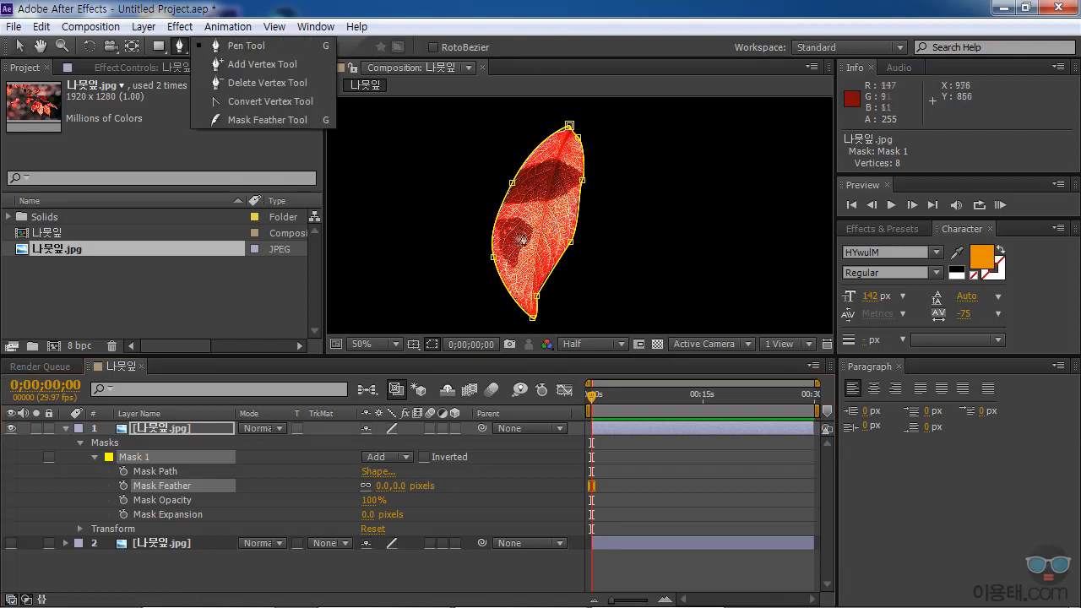
{"action": "left_click", "coordinate": [187, 53]}
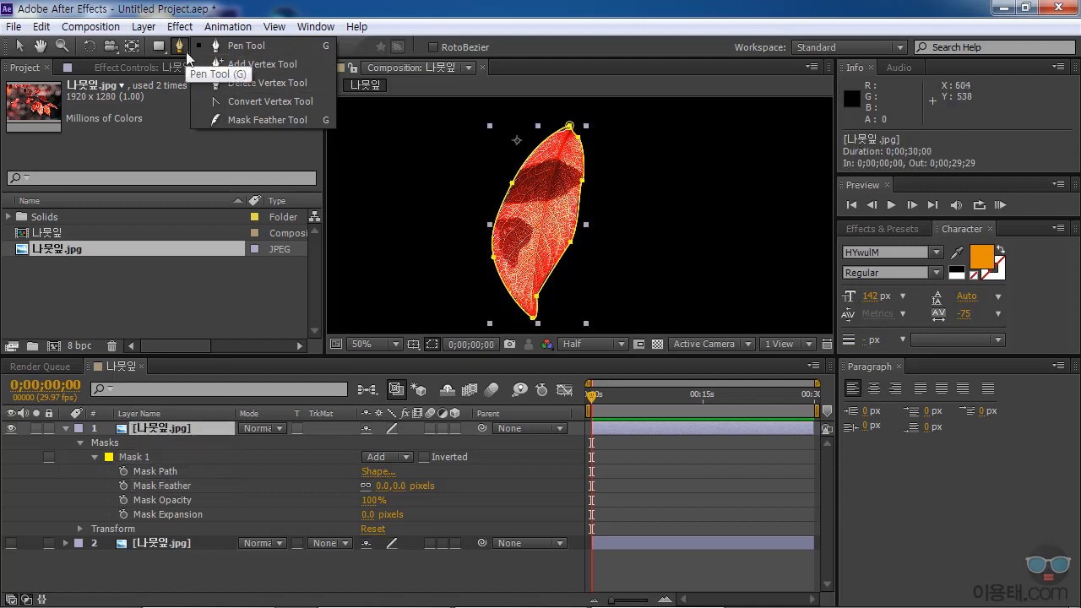
{"action": "left_click", "coordinate": [249, 121]}
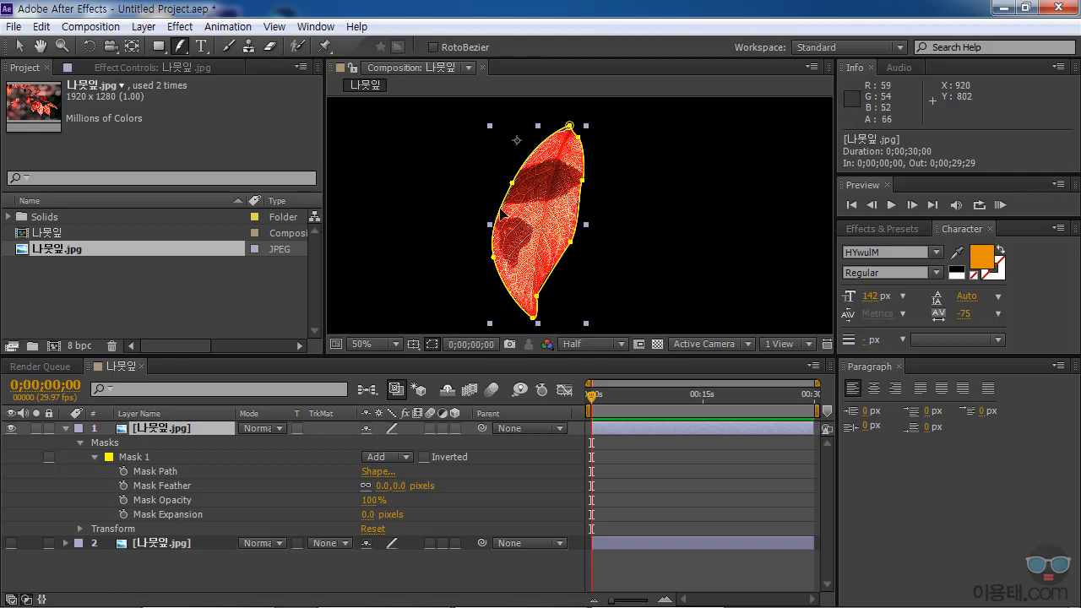
{"action": "left_click", "coordinate": [502, 212]}
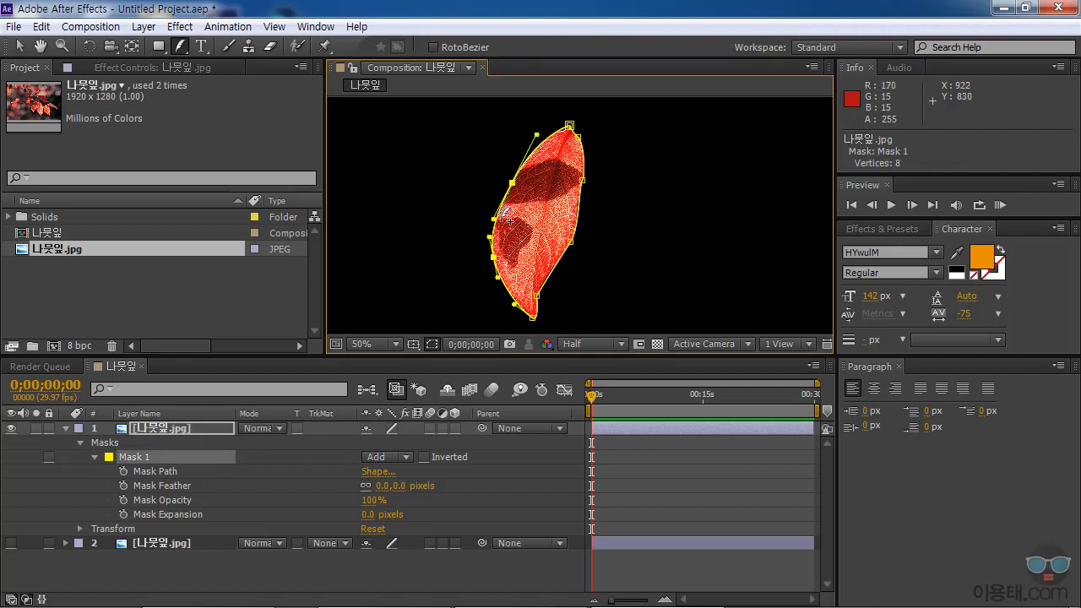
{"action": "left_click", "coordinate": [502, 206]}
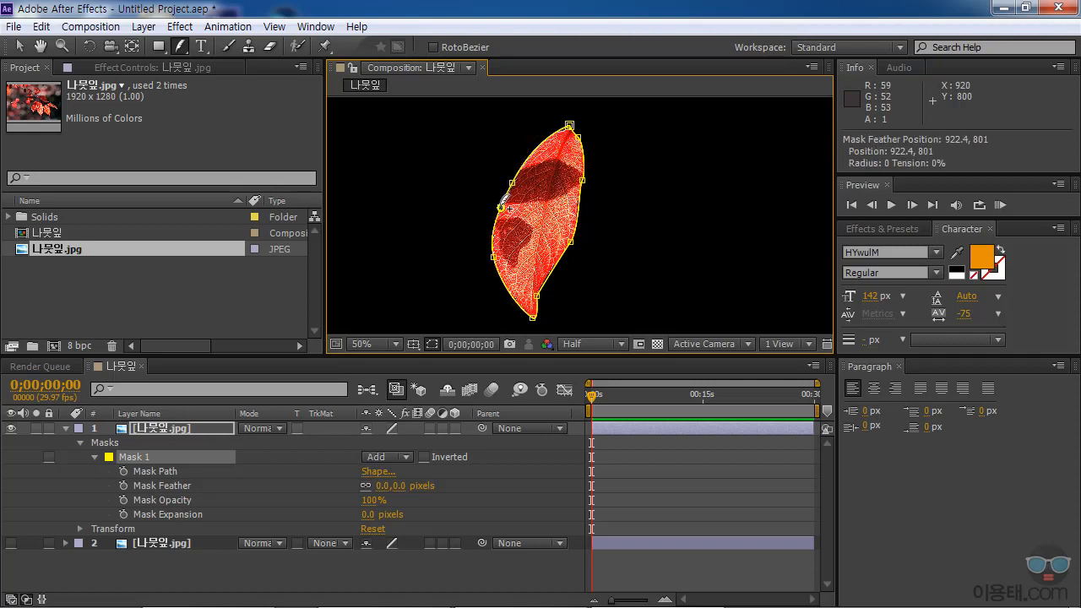
{"action": "left_click_drag", "start_coordinate": [503, 206], "coordinate": [507, 234]}
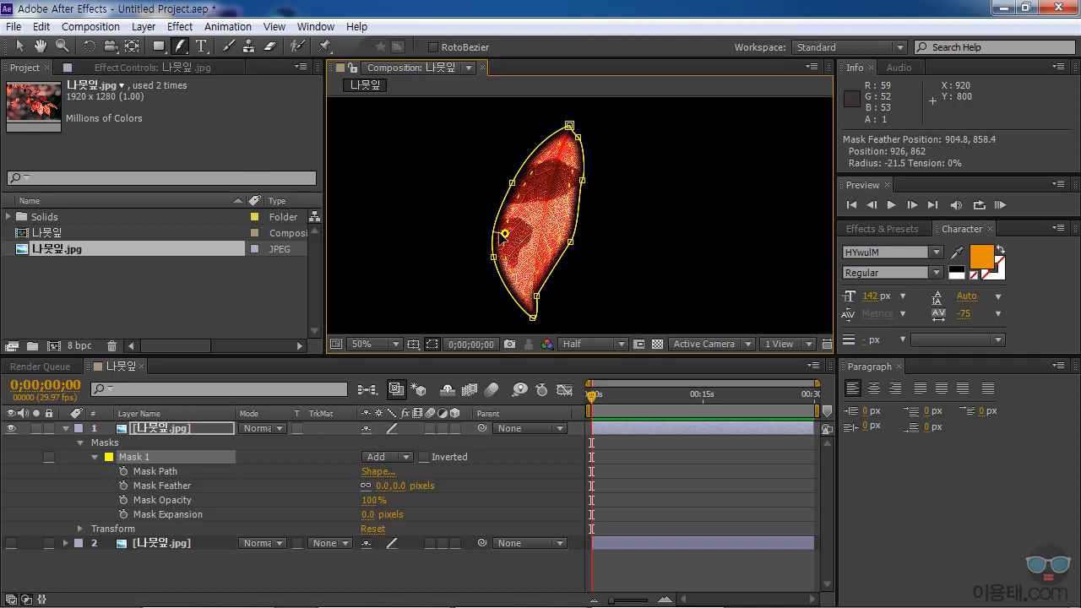
{"action": "left_click_drag", "start_coordinate": [500, 236], "coordinate": [480, 220]}
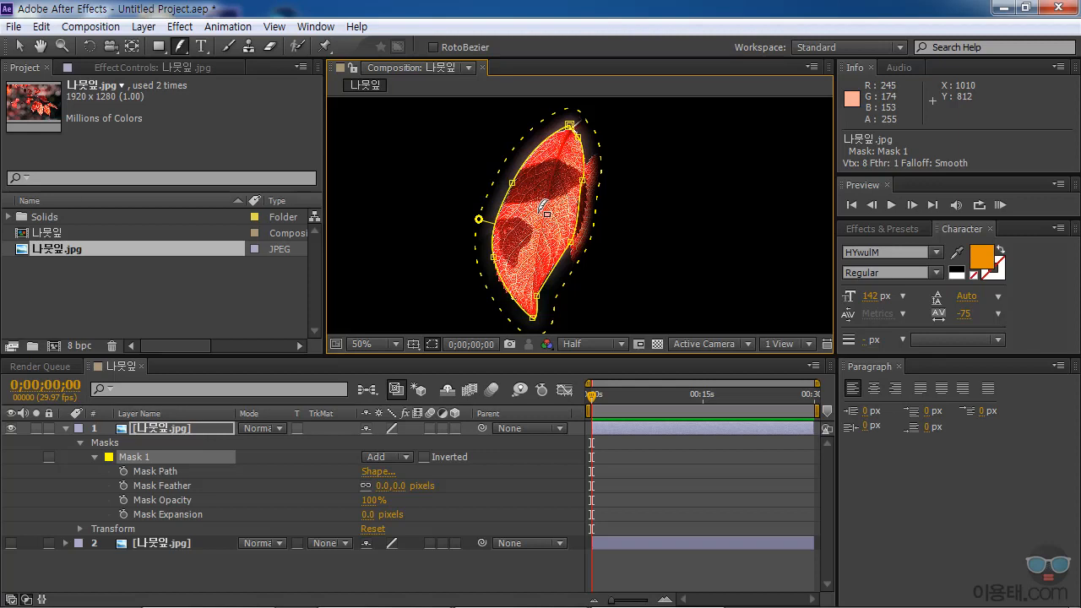
Add feather points on the mask's upper-left and lower-right edges, pulling the lower-right one slightly outward
{"action": "left_click", "coordinate": [550, 133]}
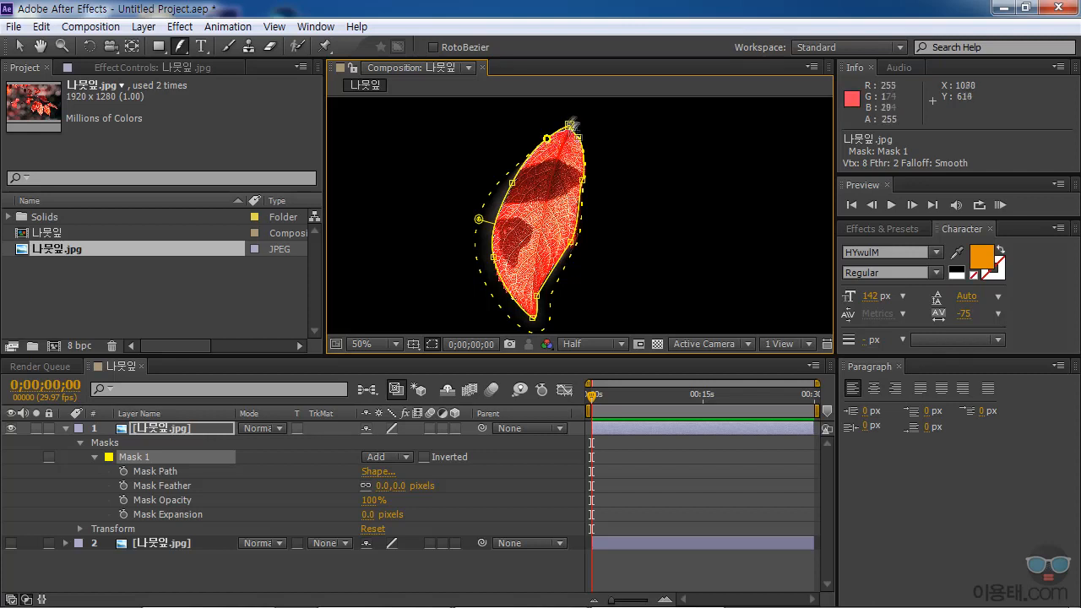
{"action": "left_click", "coordinate": [576, 230]}
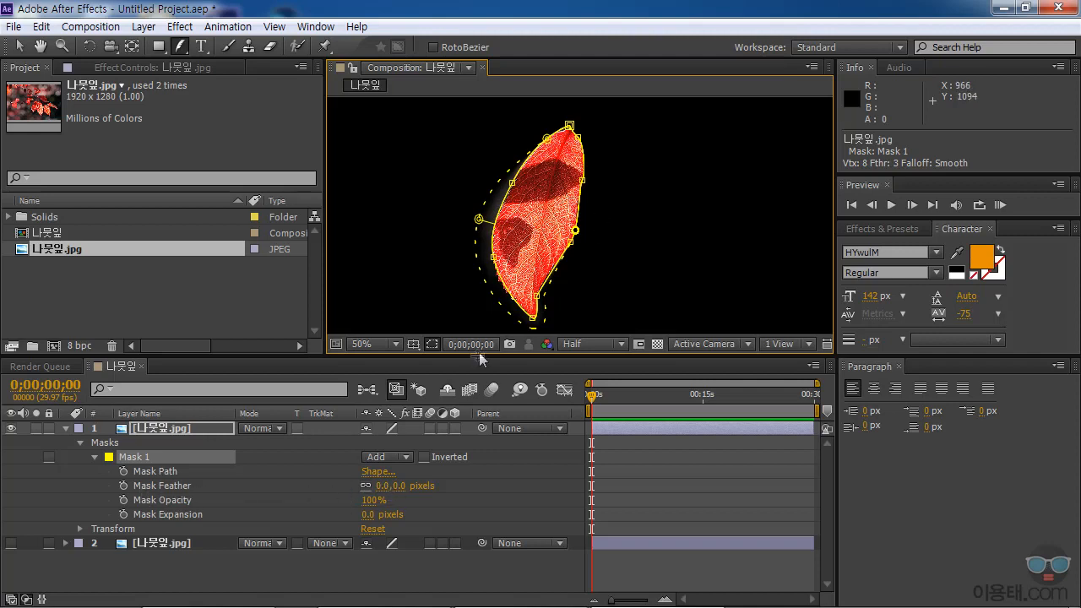
{"action": "left_click_drag", "start_coordinate": [576, 237], "coordinate": [586, 238]}
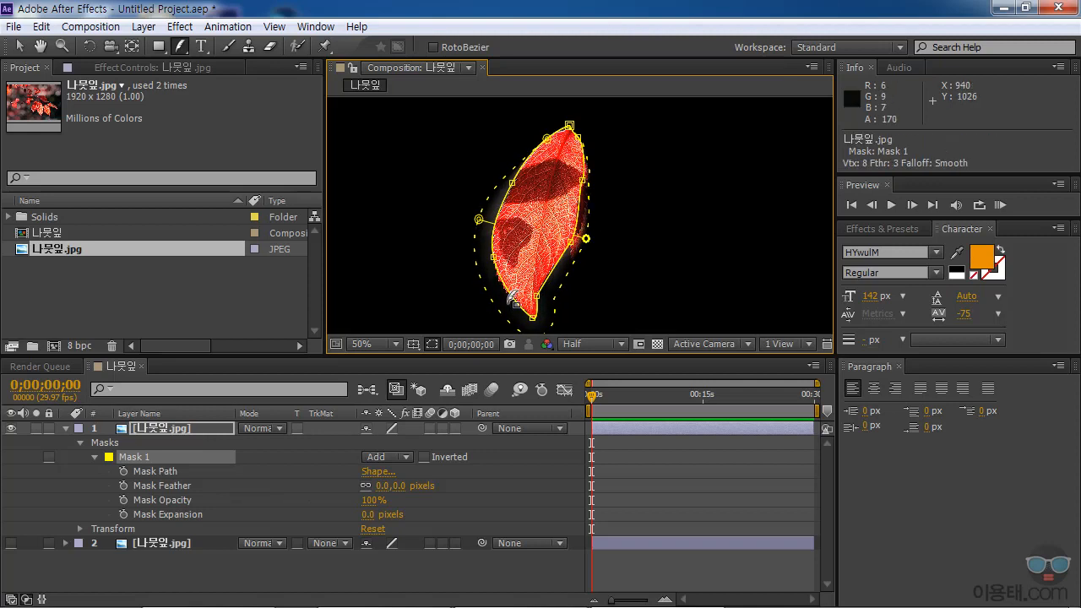
Add feather points around the leaf's lower end and reposition the two on its left side to vary the feather width
{"action": "left_click_drag", "start_coordinate": [507, 284], "coordinate": [551, 281]}
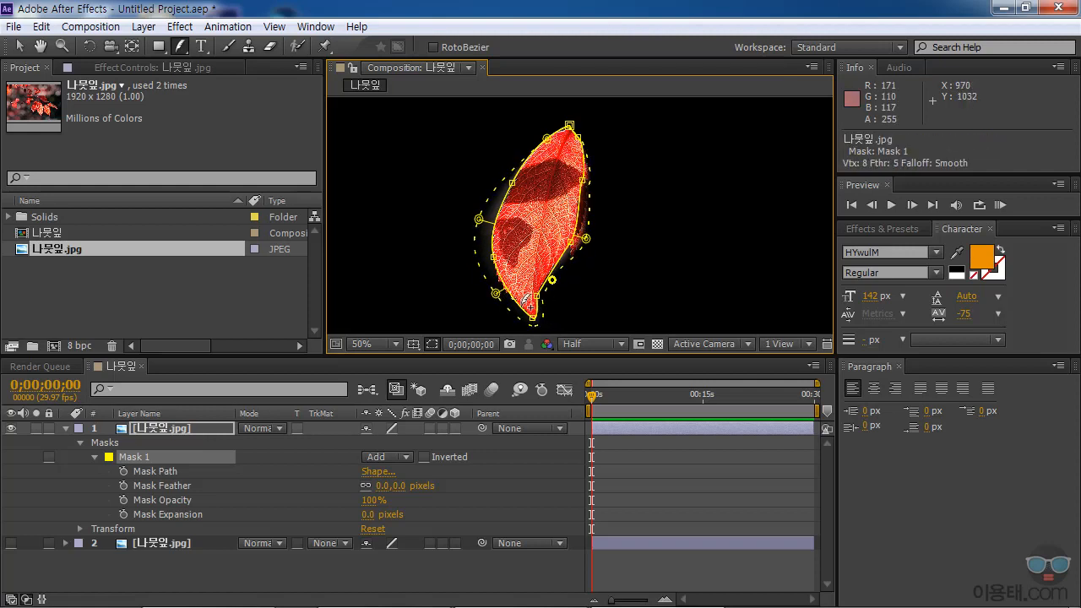
{"action": "left_click", "coordinate": [519, 321]}
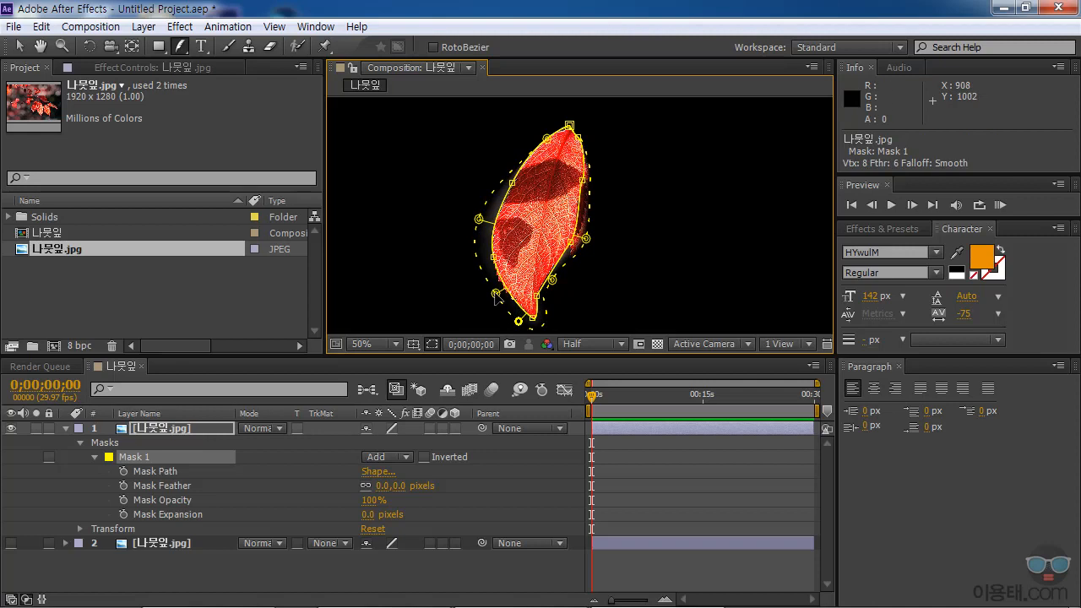
{"action": "mouse_move", "coordinate": [496, 294]}
{"action": "left_mouse_down"}
{"action": "mouse_move", "coordinate": [459, 288]}
{"action": "mouse_move", "coordinate": [446, 309]}
{"action": "mouse_move", "coordinate": [479, 281]}
{"action": "left_mouse_up"}
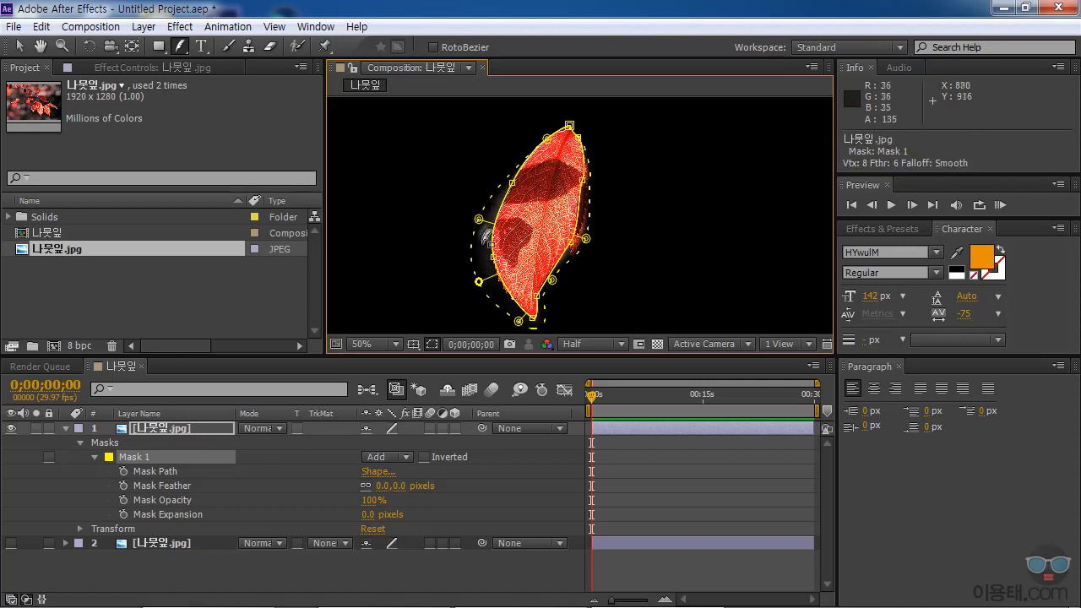
{"action": "mouse_move", "coordinate": [481, 223]}
{"action": "left_mouse_down"}
{"action": "mouse_move", "coordinate": [490, 227]}
{"action": "mouse_move", "coordinate": [470, 216]}
{"action": "mouse_move", "coordinate": [482, 214]}
{"action": "left_mouse_up"}
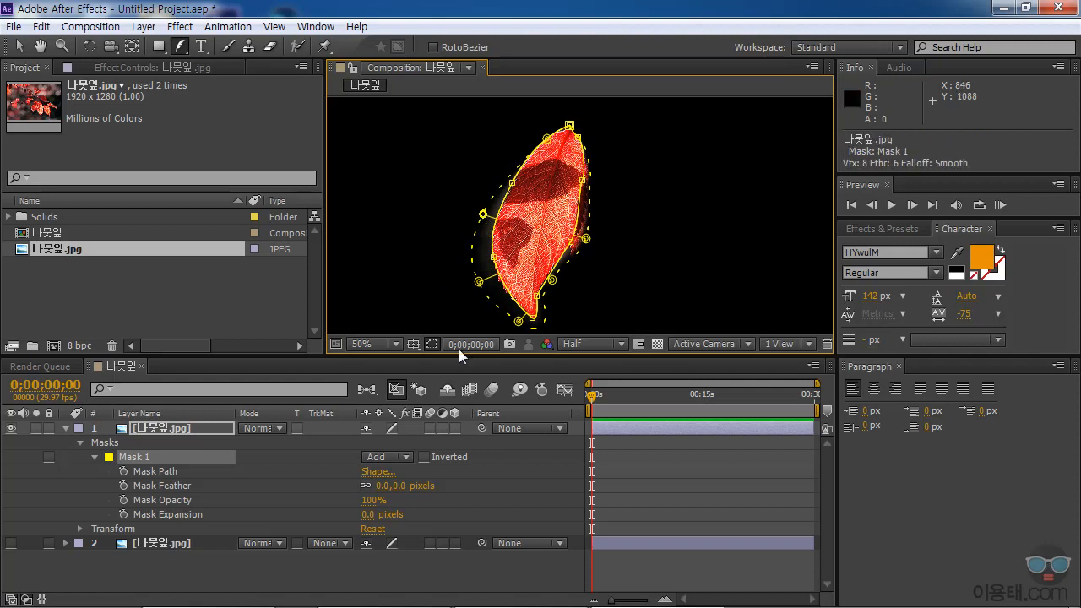
Show the unmasked image layer again and pull the leaf mask's lower-left and lower-right feather points slightly further outward
{"action": "left_click", "coordinate": [11, 546]}
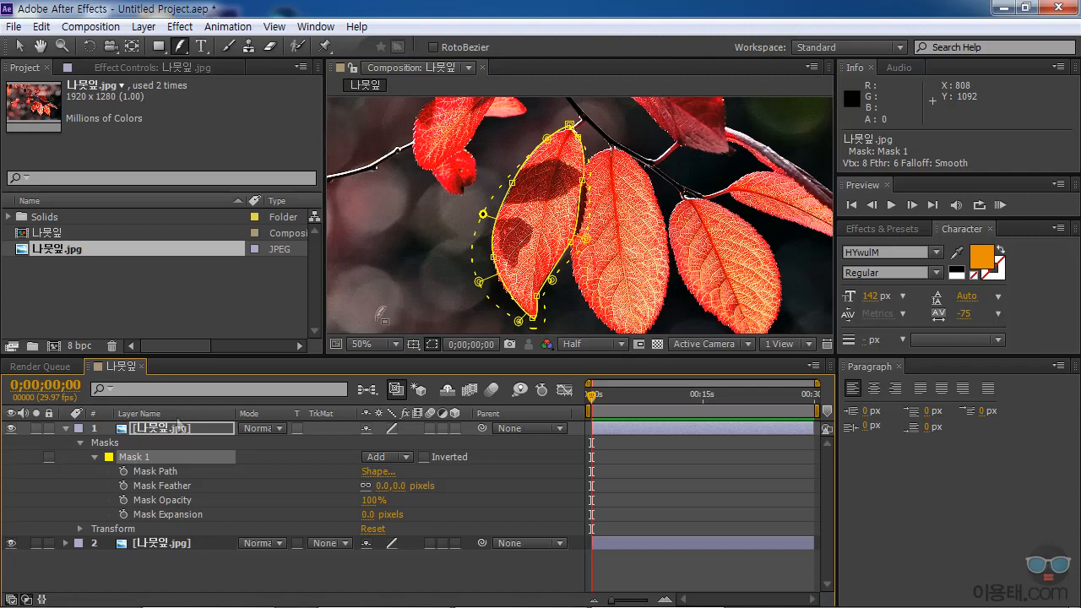
{"action": "mouse_move", "coordinate": [479, 281]}
{"action": "left_mouse_down"}
{"action": "mouse_move", "coordinate": [442, 292]}
{"action": "mouse_move", "coordinate": [470, 291]}
{"action": "left_mouse_up"}
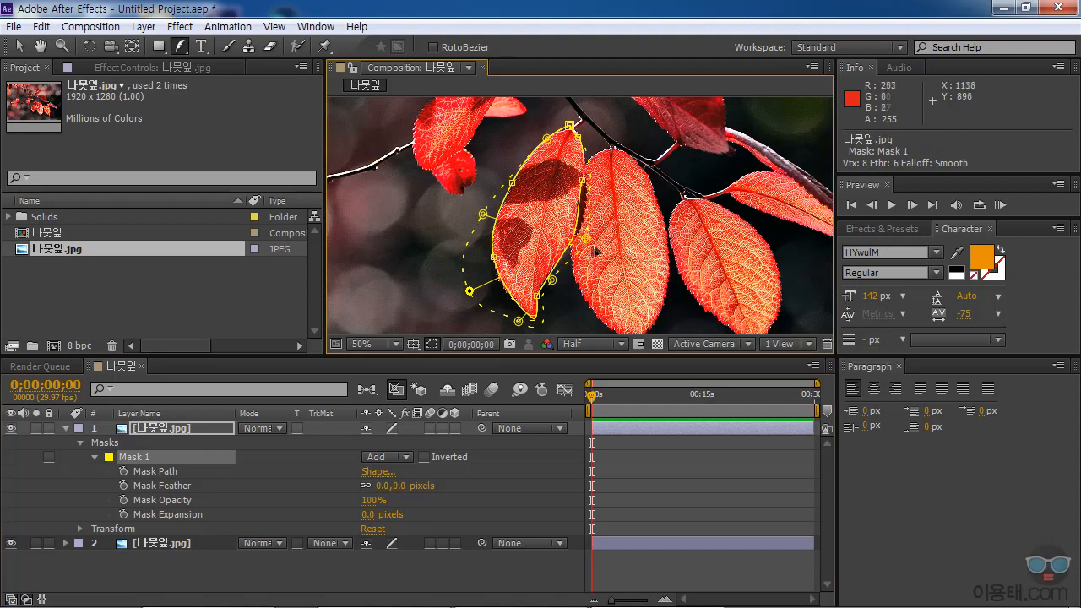
{"action": "mouse_move", "coordinate": [585, 239]}
{"action": "left_mouse_down"}
{"action": "mouse_move", "coordinate": [615, 250]}
{"action": "mouse_move", "coordinate": [593, 232]}
{"action": "left_mouse_up"}
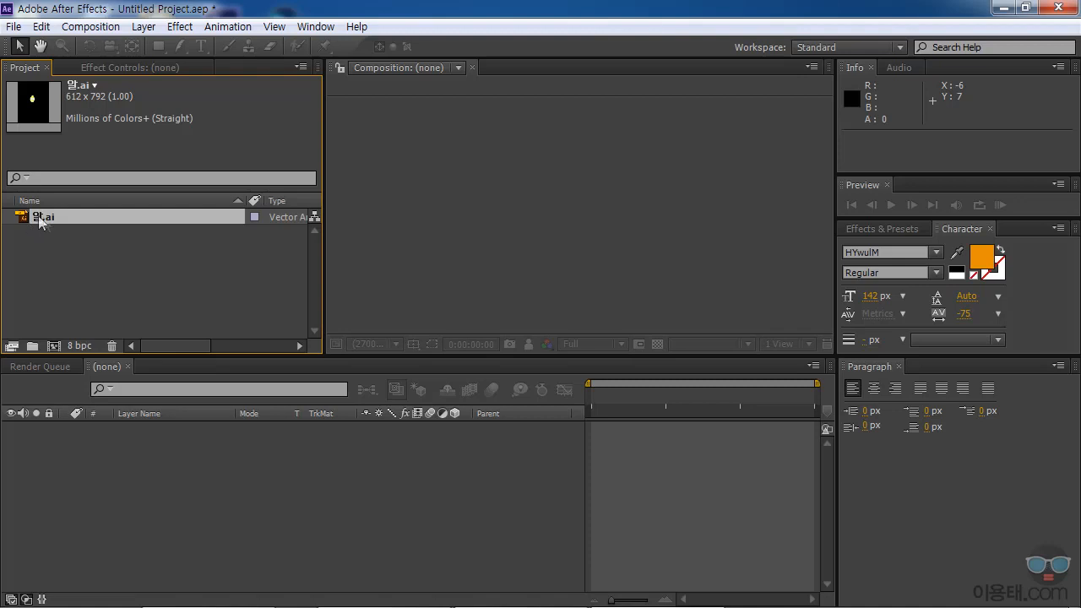
Create a 30-second HDV/HDTV 720 29.97 composition and place 알.ai in it, moving the layer to position 664, 390
{"action": "left_click", "coordinate": [53, 345]}
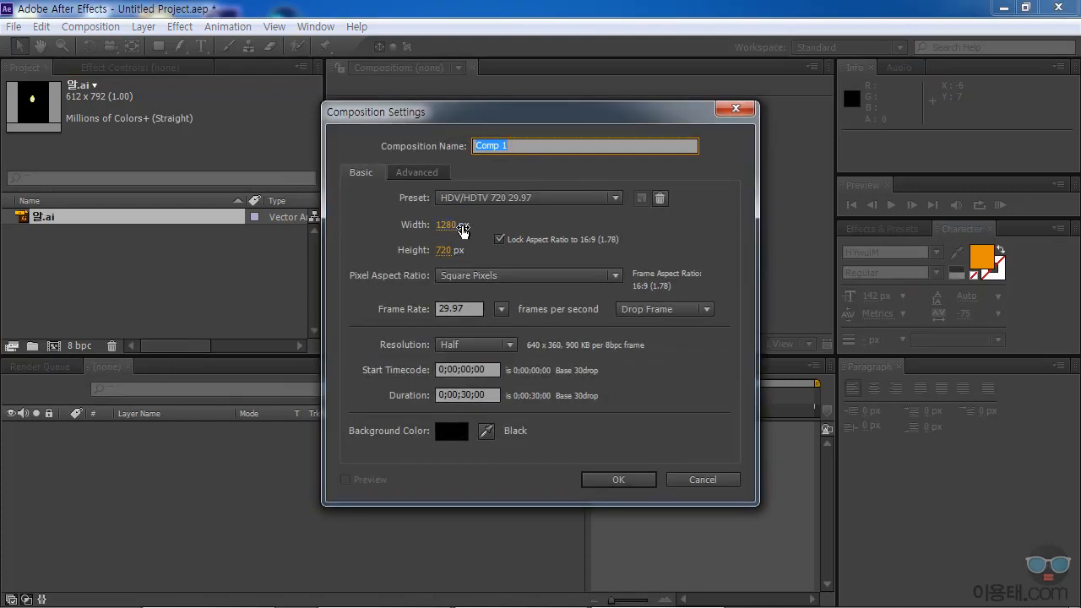
{"action": "left_click", "coordinate": [619, 479]}
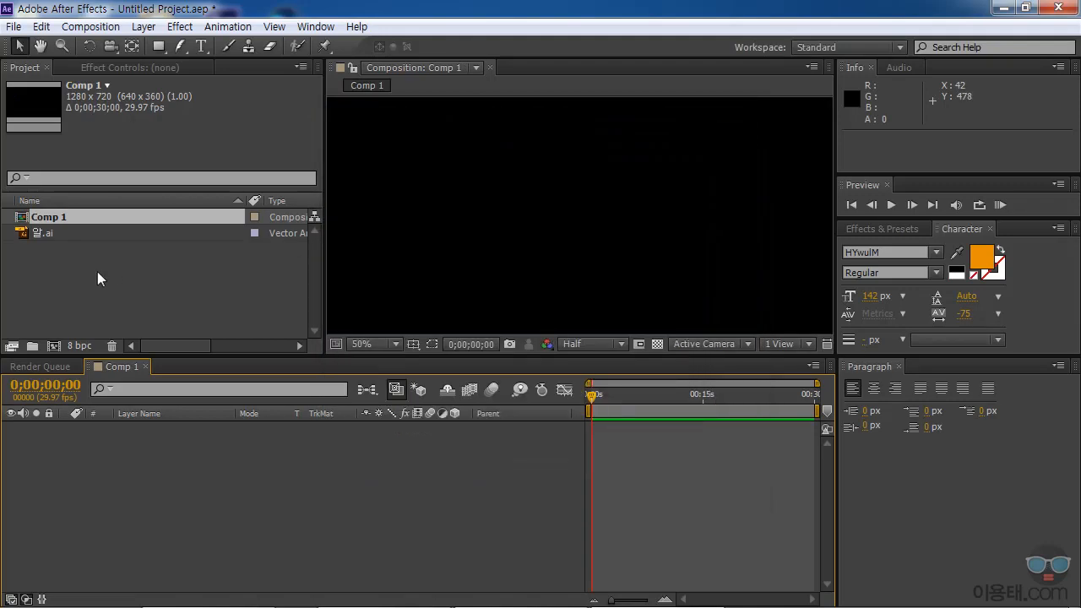
{"action": "left_click_drag", "start_coordinate": [23, 235], "coordinate": [167, 515]}
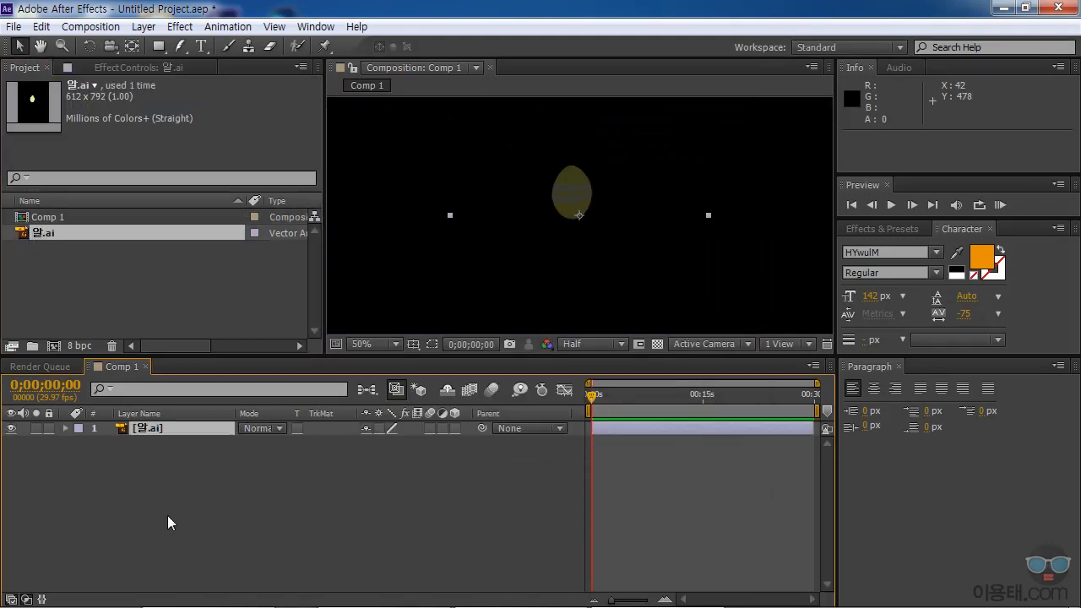
{"action": "left_click", "coordinate": [371, 342]}
{"action": "left_click", "coordinate": [413, 37]}
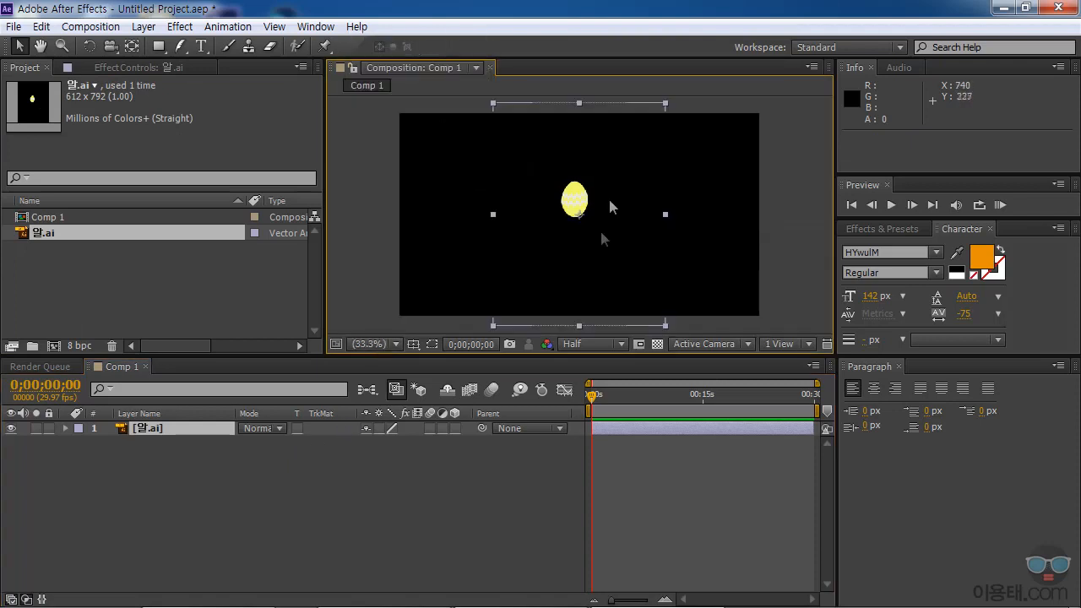
{"action": "left_click_drag", "start_coordinate": [583, 189], "coordinate": [589, 197]}
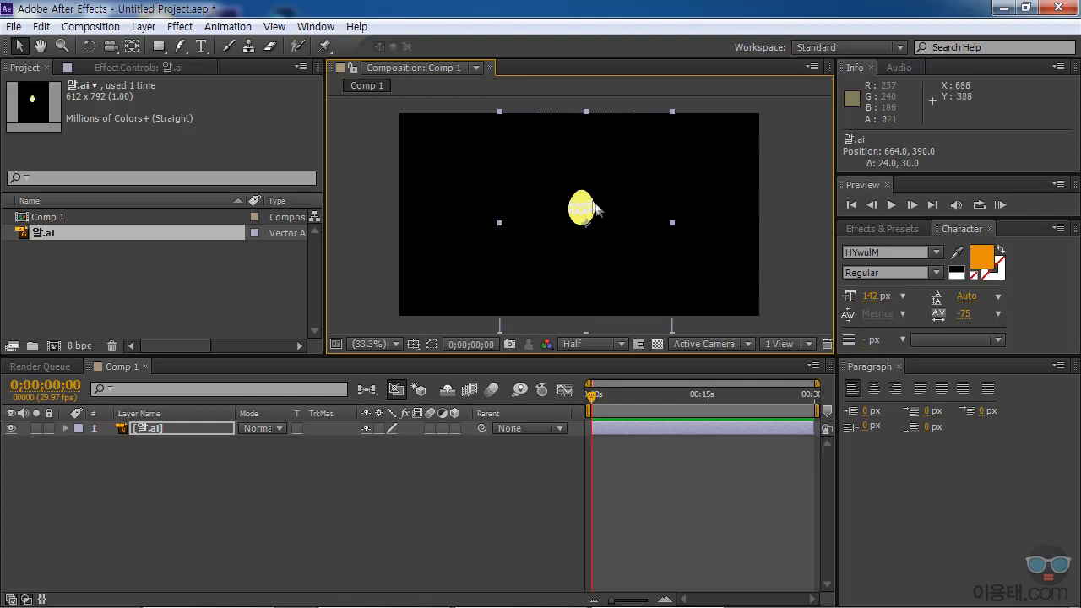
Compare the egg layer's draft and best quality at 100% magnification, restoring best quality and fitting the composition to the view
{"action": "key", "text": "slash"}
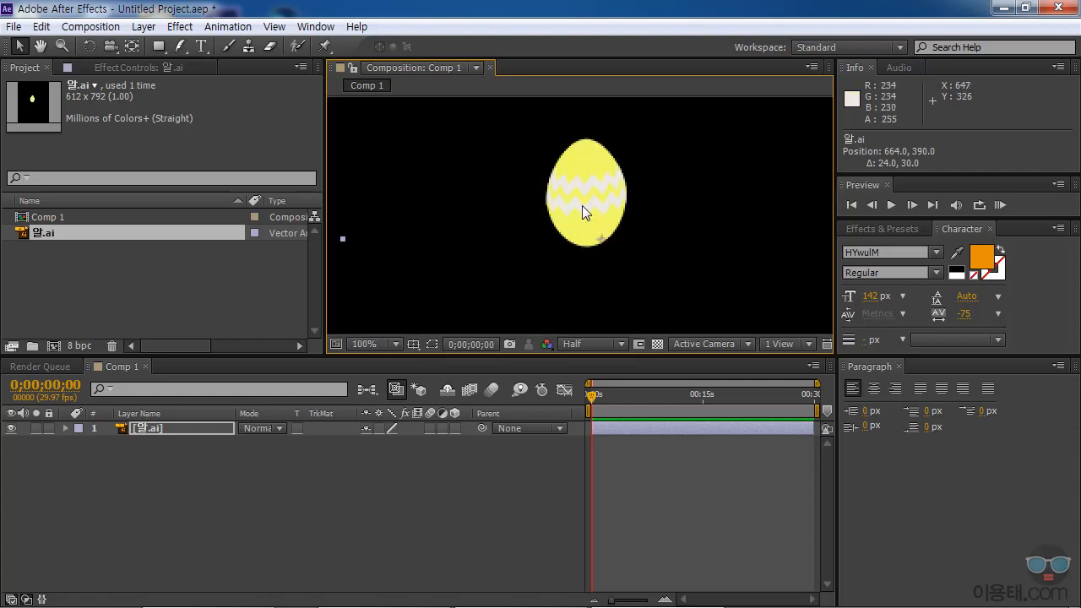
{"action": "scroll", "coordinate": [583, 193], "scroll_direction": "up", "scroll_amount": 1}
{"action": "scroll", "coordinate": [583, 193], "scroll_direction": "down", "scroll_amount": 1}
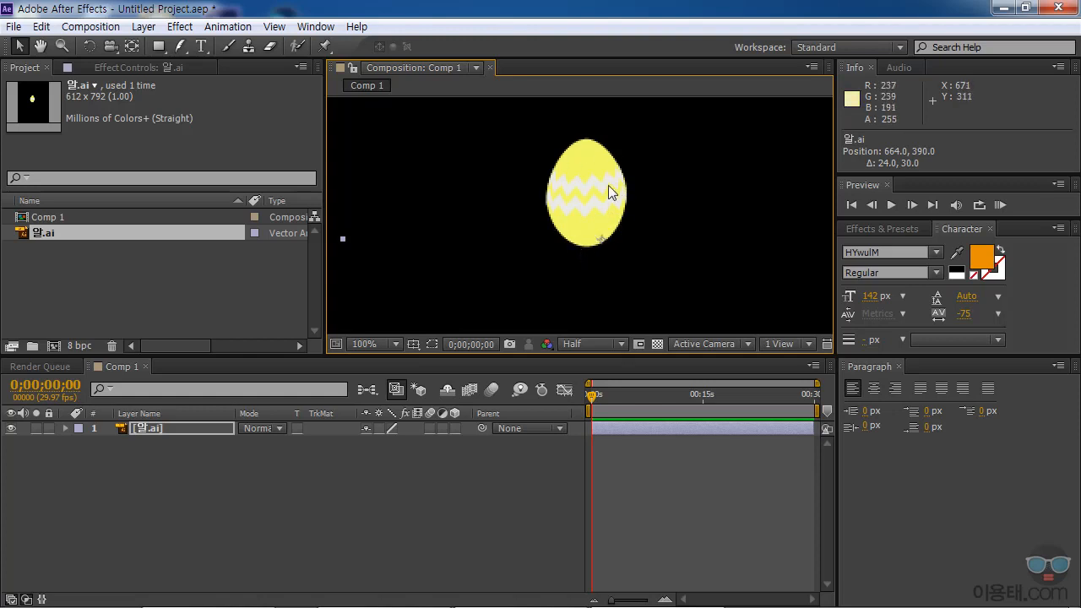
{"action": "left_click", "coordinate": [392, 429]}
{"action": "left_click", "coordinate": [391, 428]}
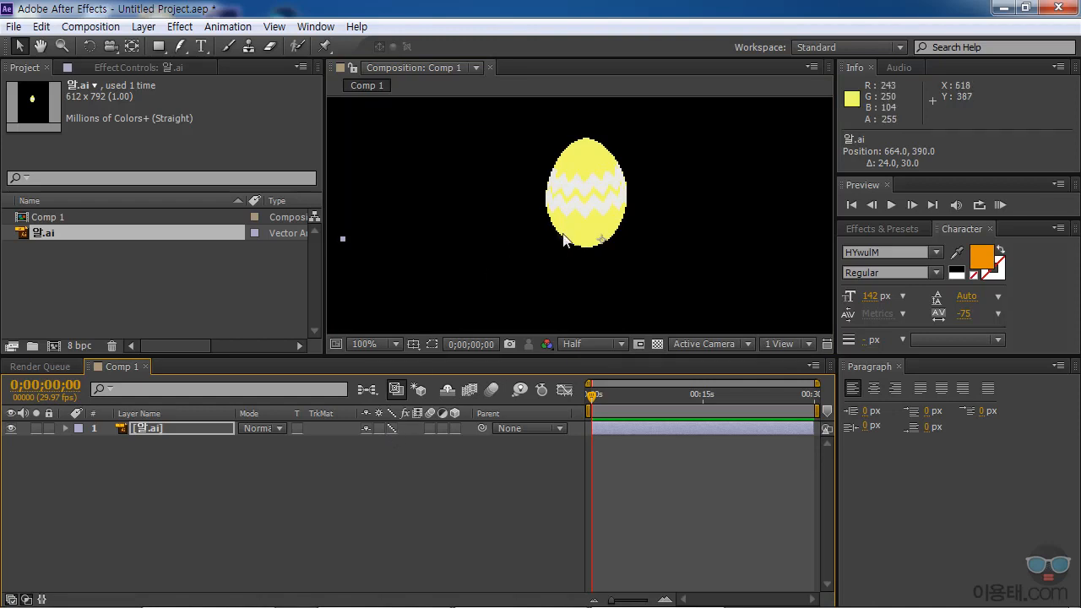
{"action": "left_click", "coordinate": [393, 429]}
{"action": "left_click", "coordinate": [366, 342]}
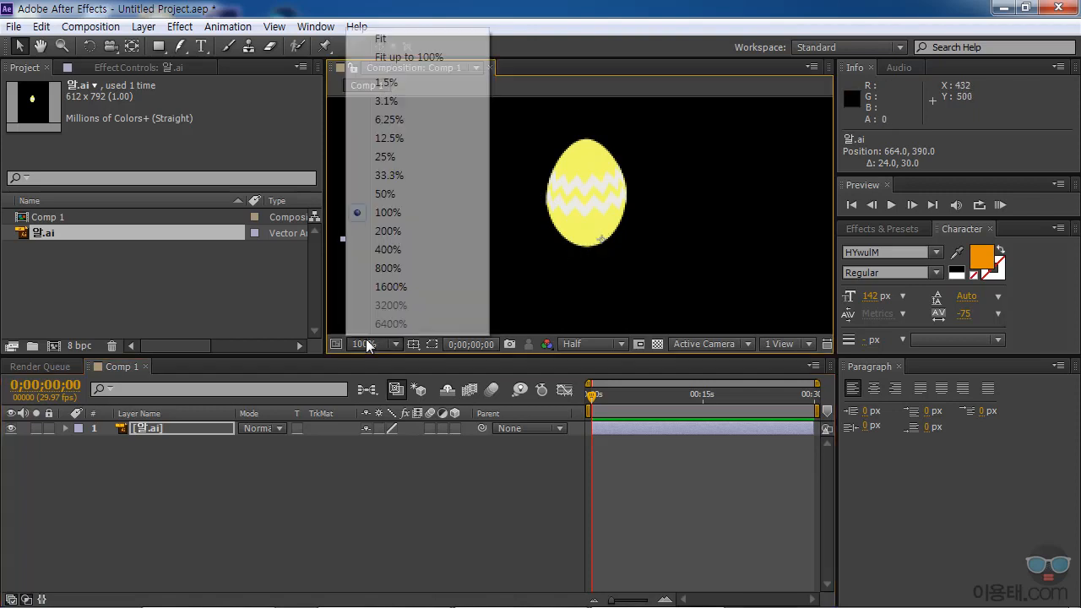
{"action": "left_click", "coordinate": [416, 40]}
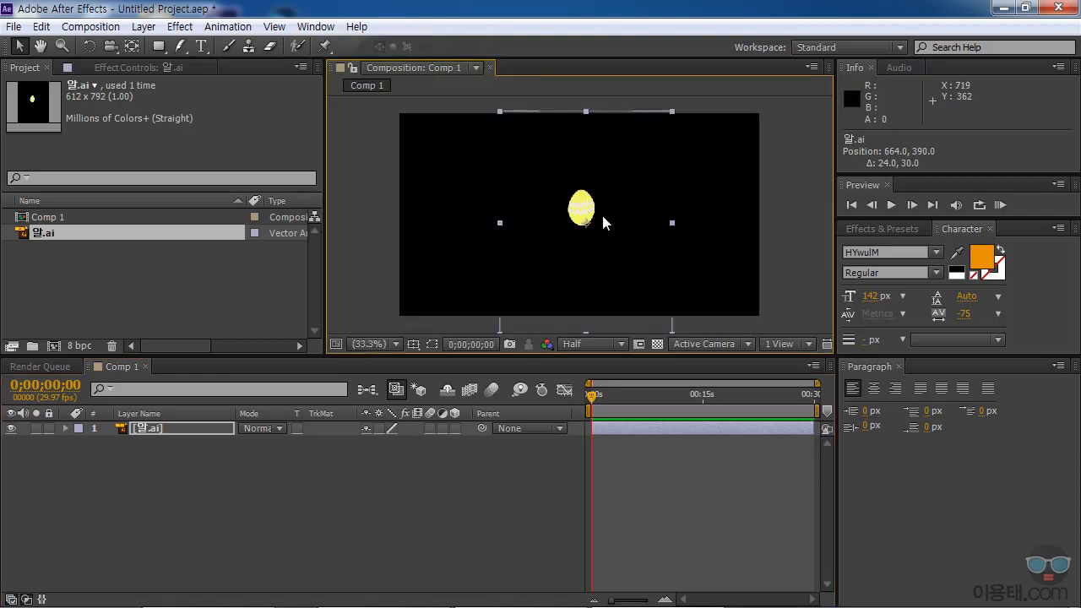
Scale the egg layer up to about 171% and expand its Transform properties
{"action": "left_click_drag", "start_coordinate": [625, 355], "coordinate": [626, 433]}
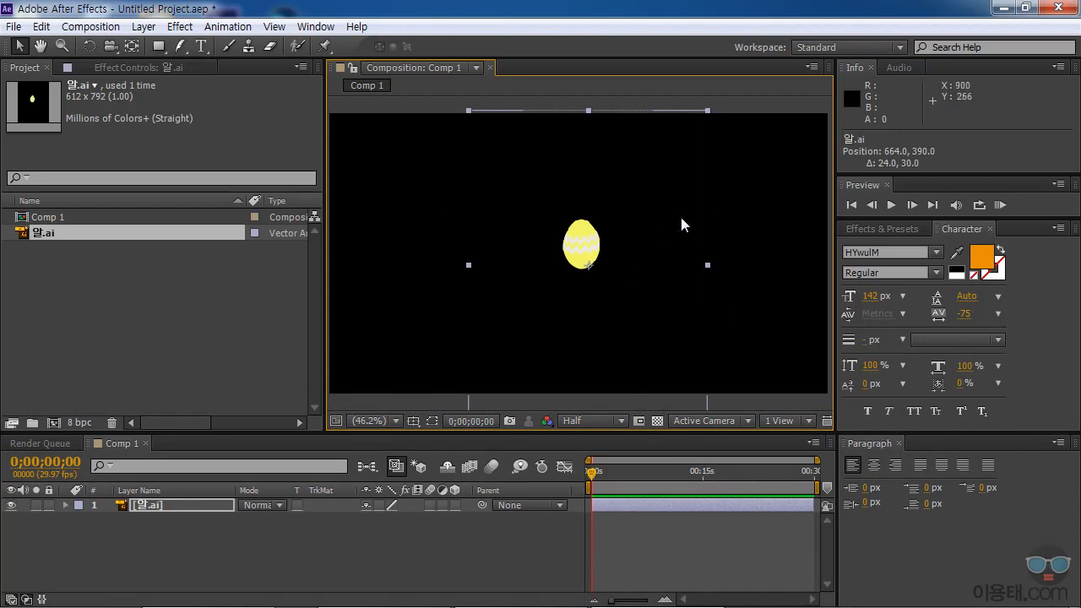
{"action": "left_click_drag", "start_coordinate": [708, 109], "coordinate": [818, 8]}
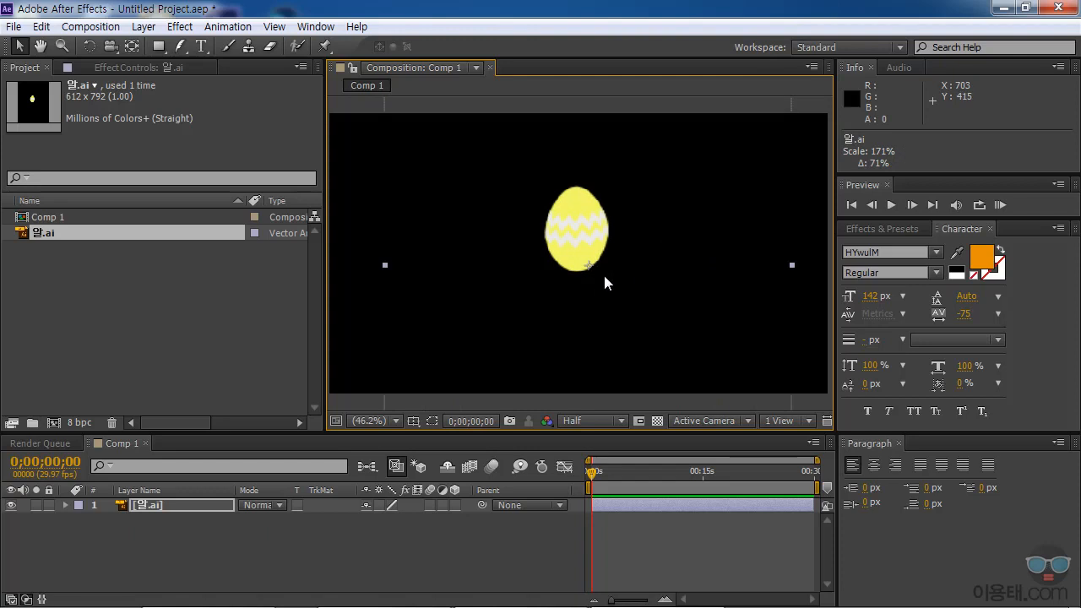
{"action": "left_click", "coordinate": [66, 505]}
{"action": "left_click", "coordinate": [75, 518]}
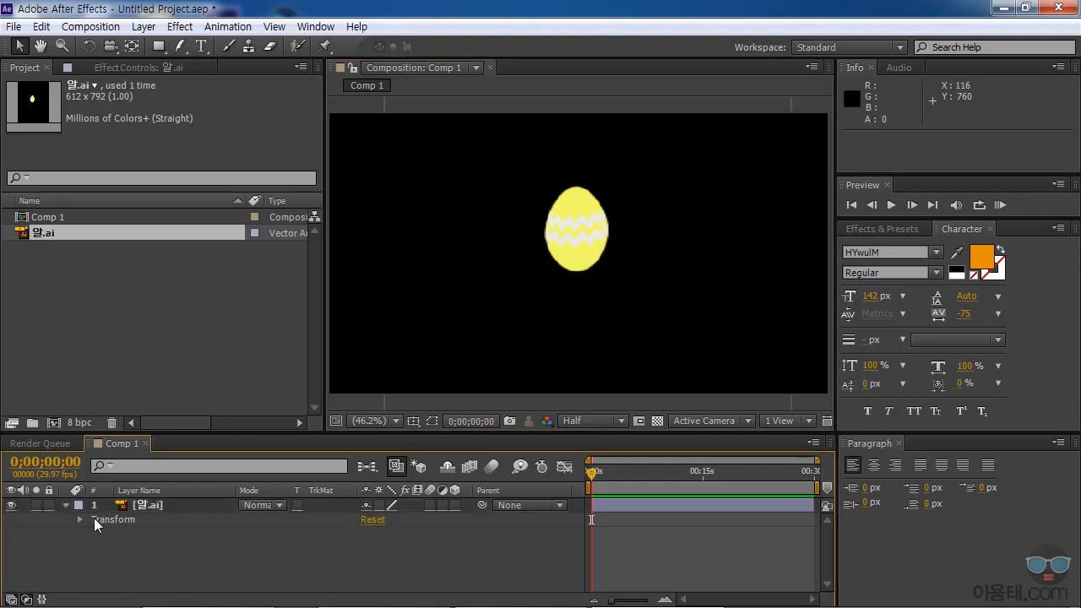
{"action": "left_click", "coordinate": [79, 520]}
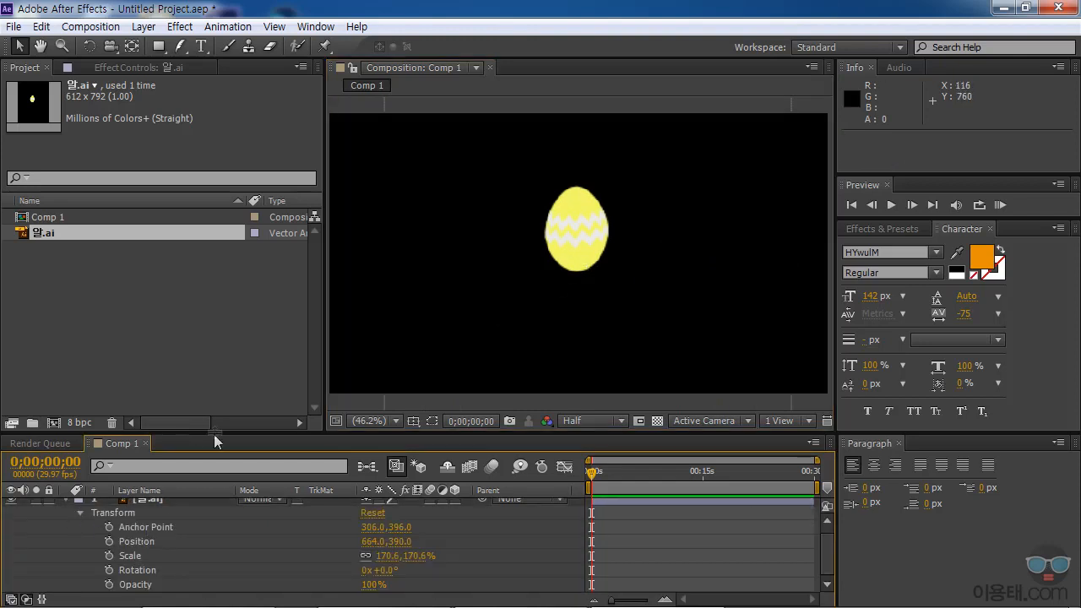
{"action": "left_click_drag", "start_coordinate": [214, 434], "coordinate": [221, 392]}
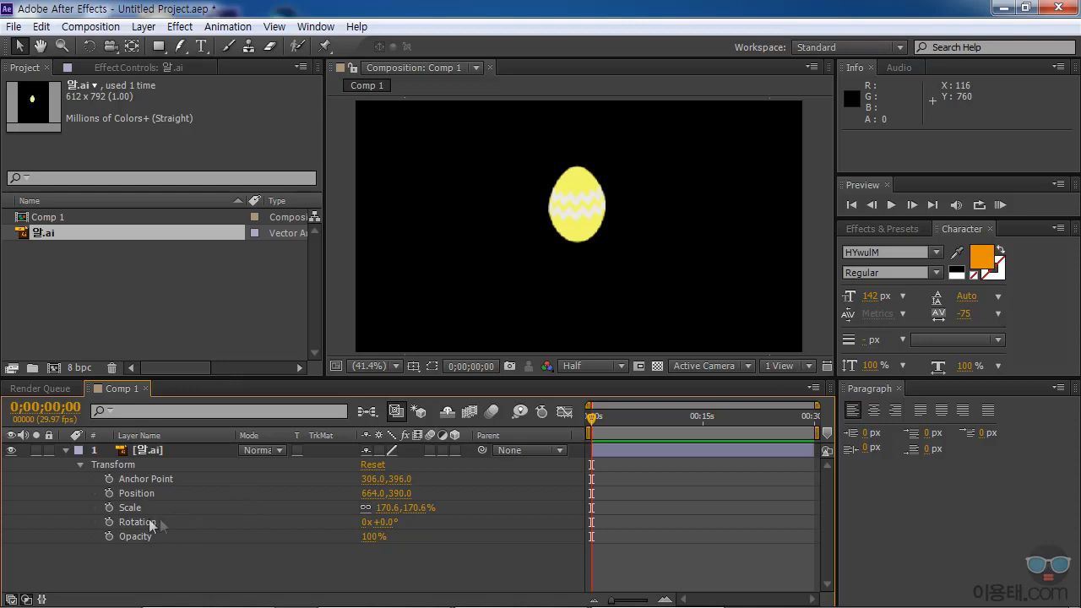
Enlarge the egg layer to 352.6% at position 714.7, 532.6 and set the preview resolution to Full
{"action": "left_click_drag", "start_coordinate": [381, 508], "coordinate": [469, 532]}
{"action": "left_click_drag", "start_coordinate": [557, 215], "coordinate": [583, 263]}
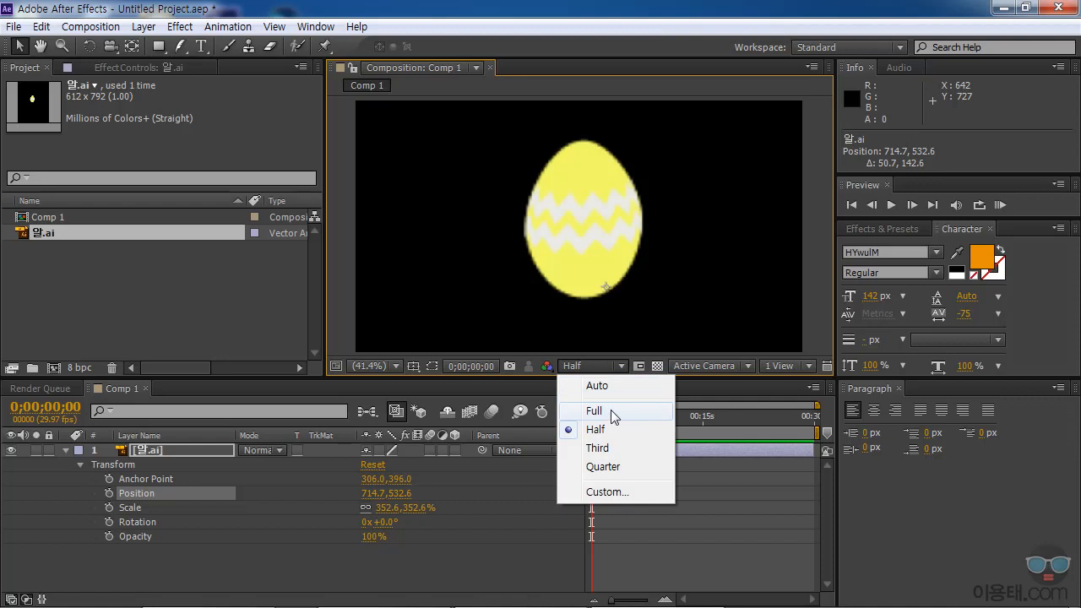
{"action": "left_click", "coordinate": [610, 411]}
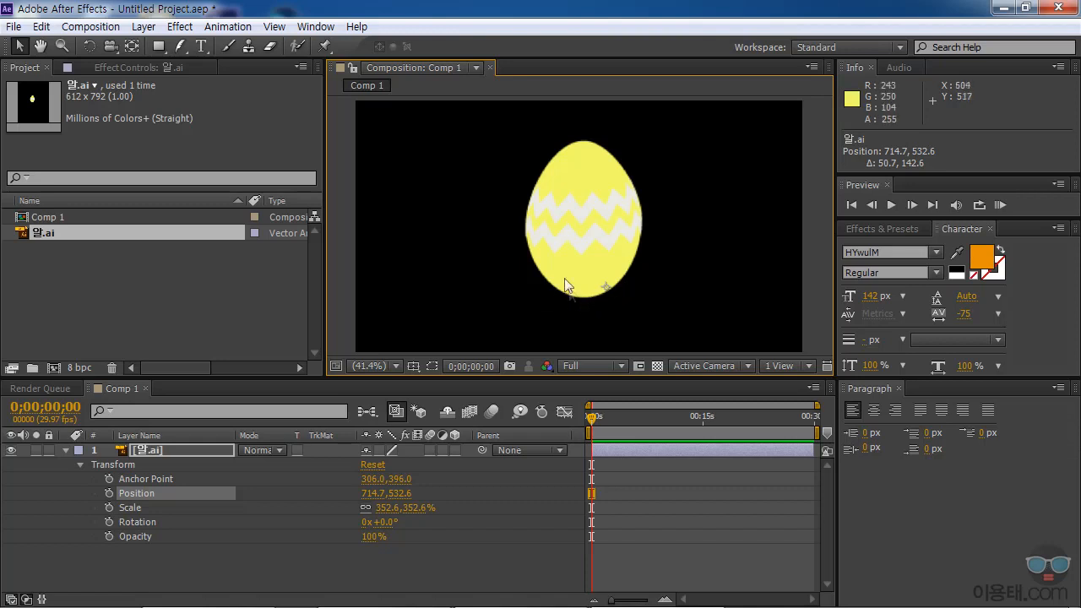
{"action": "left_click", "coordinate": [180, 26]}
{"action": "mouse_move", "coordinate": [275, 188]}
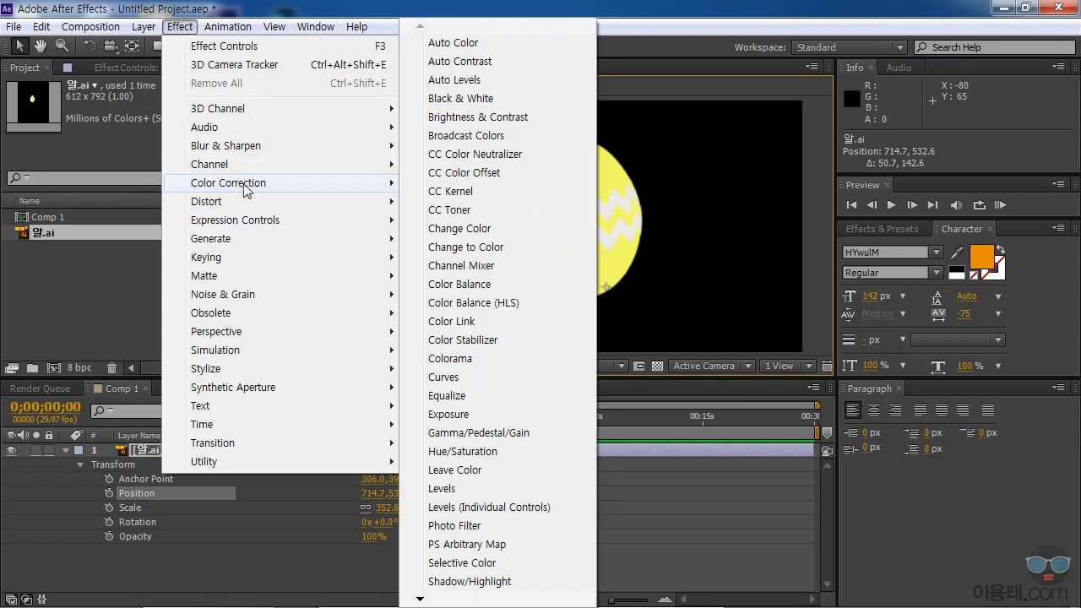
{"action": "left_click", "coordinate": [679, 8]}
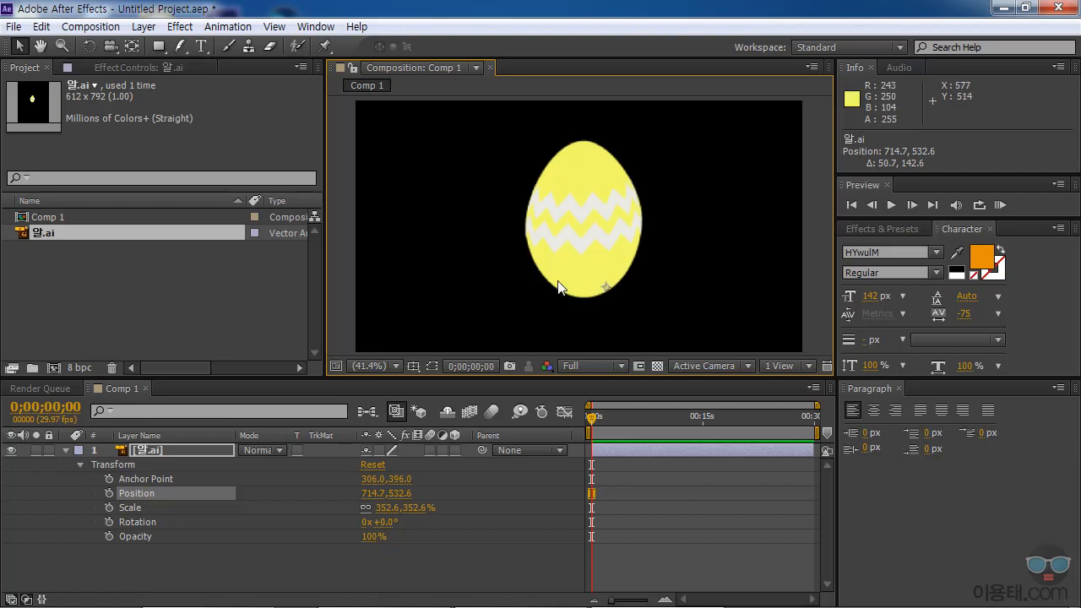
Collapse the 알.ai layer's properties and create shapes from this vector layer
{"action": "left_click", "coordinate": [65, 450]}
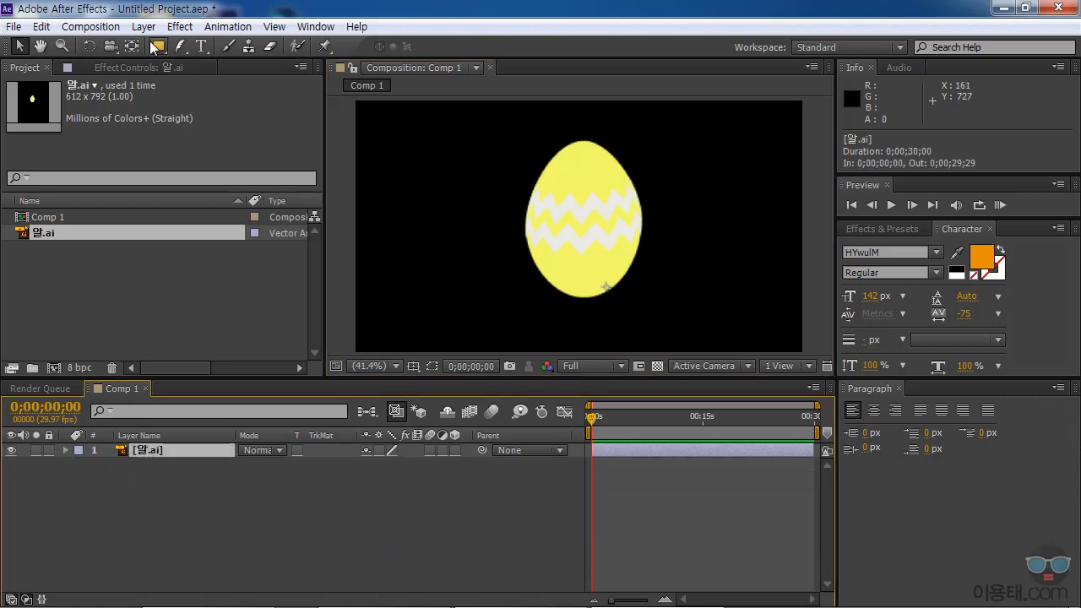
{"action": "left_click", "coordinate": [143, 26]}
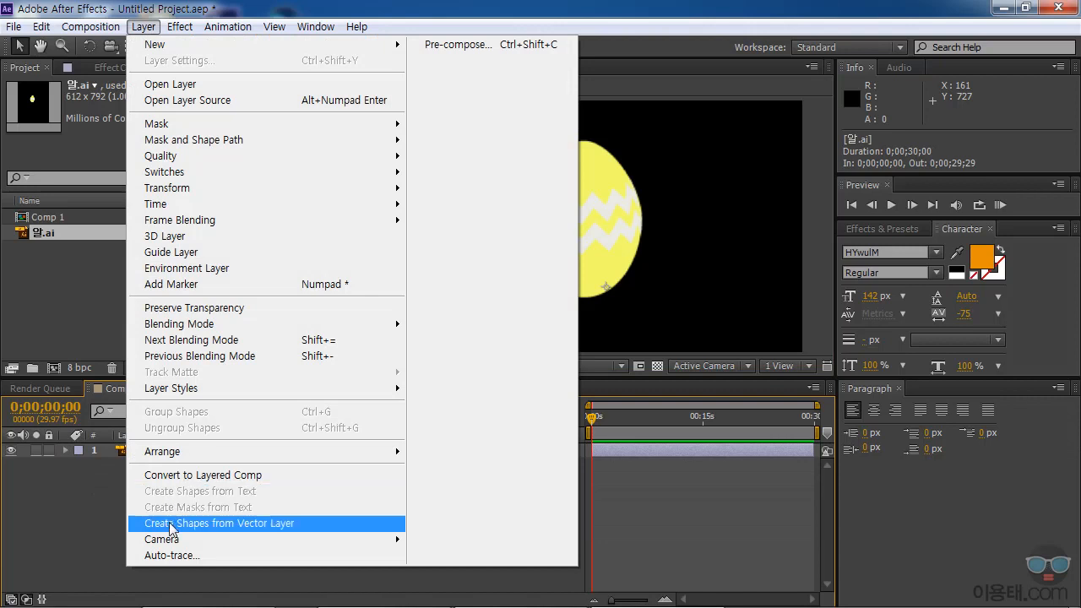
{"action": "left_click", "coordinate": [284, 524]}
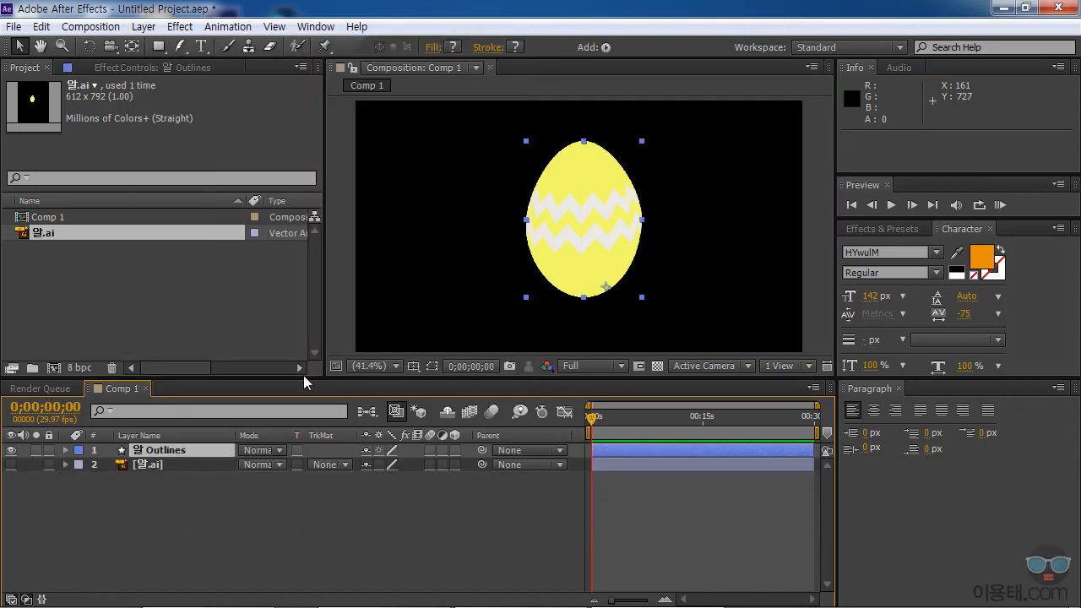
Expand the contents of the 알 Outlines shape layer to list its groups
{"action": "left_click", "coordinate": [145, 465]}
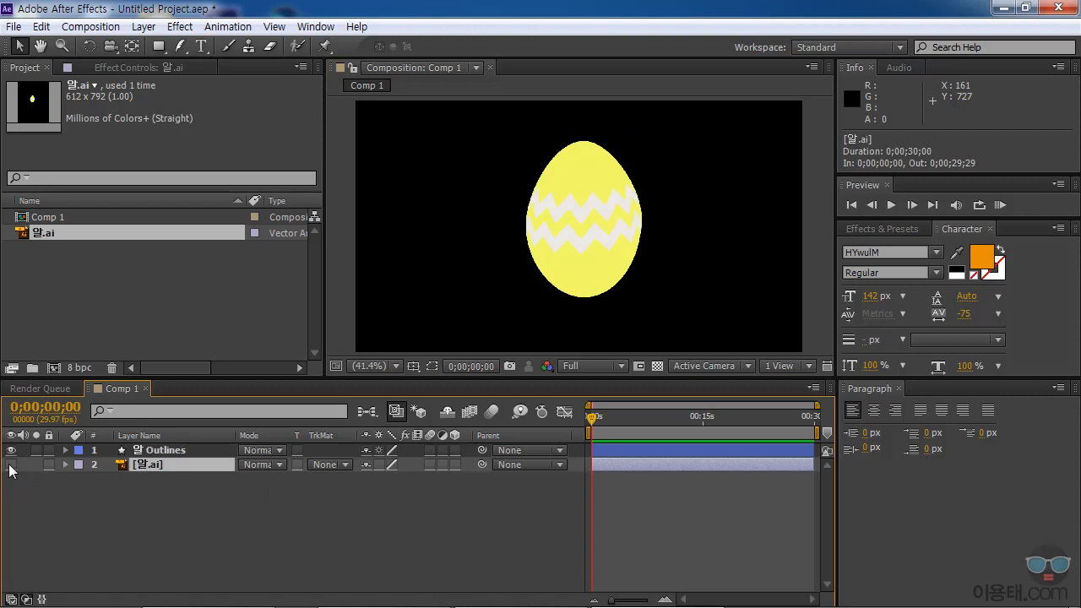
{"action": "left_click", "coordinate": [148, 452]}
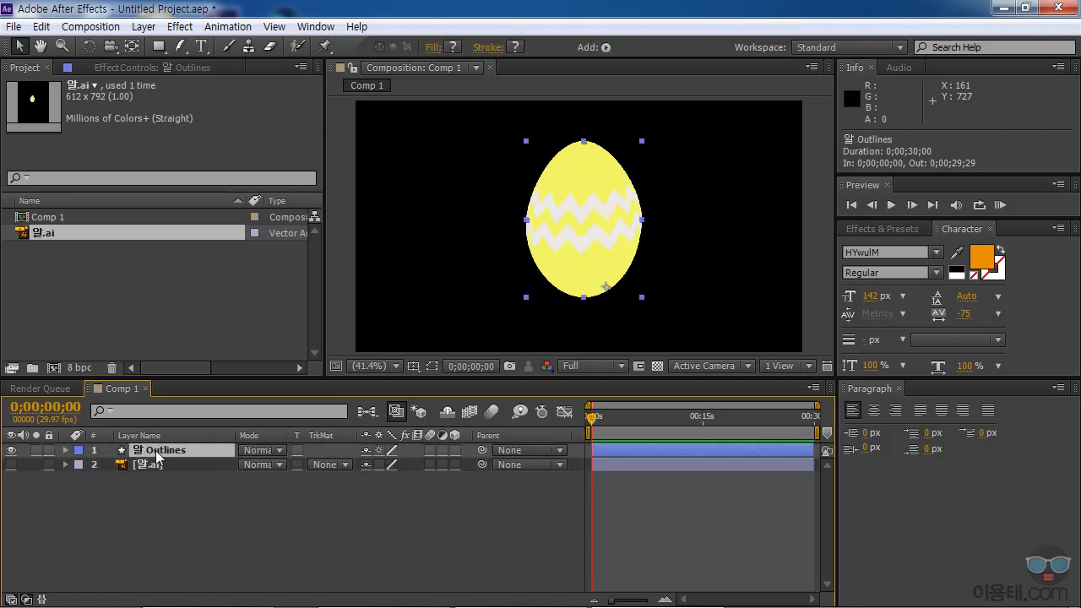
{"action": "left_click", "coordinate": [65, 450]}
{"action": "left_click", "coordinate": [76, 461]}
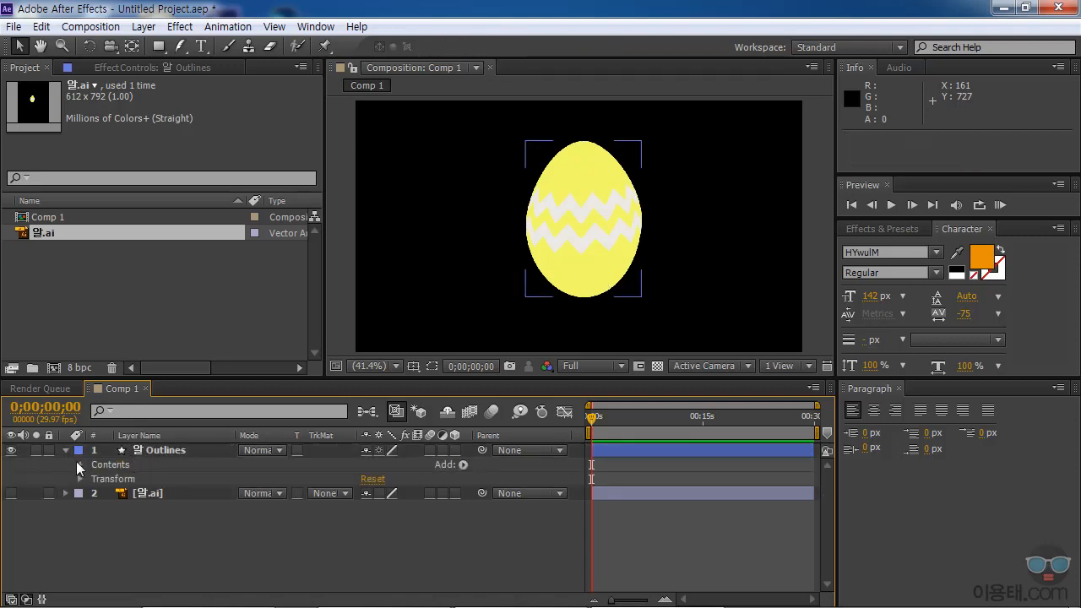
{"action": "left_click", "coordinate": [79, 465]}
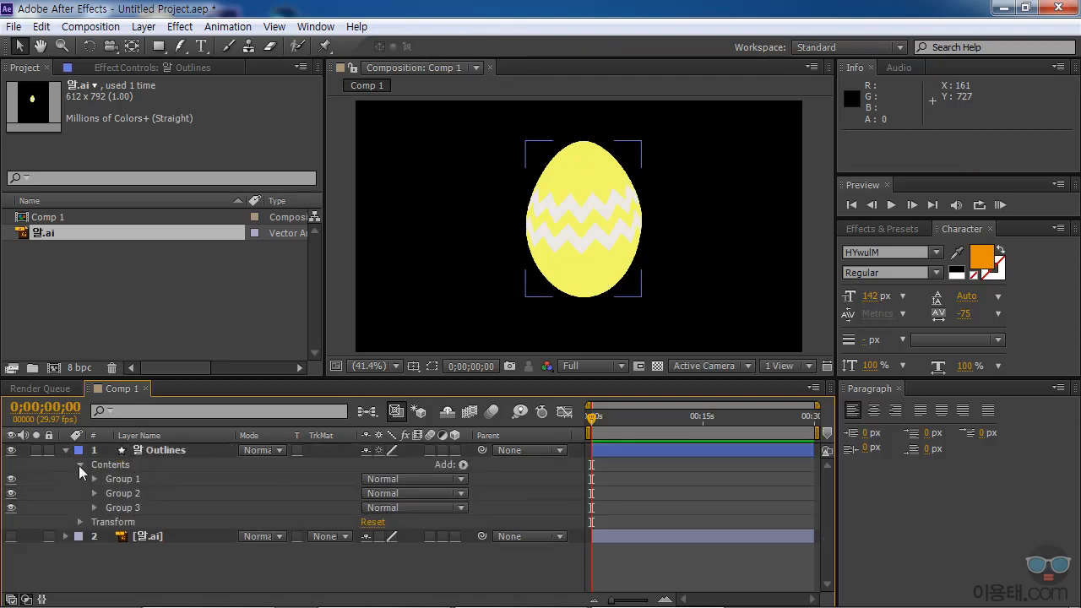
Select Group 1, Group 2 and Group 3 of the outlines layer in turn to examine which part of the egg each one covers
{"action": "left_click", "coordinate": [125, 480]}
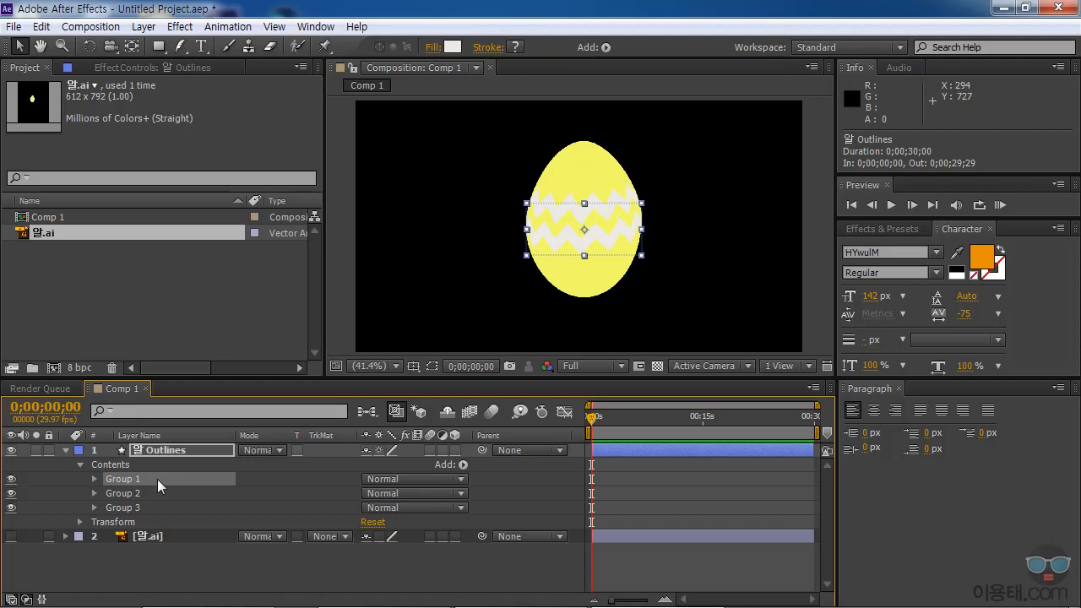
{"action": "left_click", "coordinate": [123, 495]}
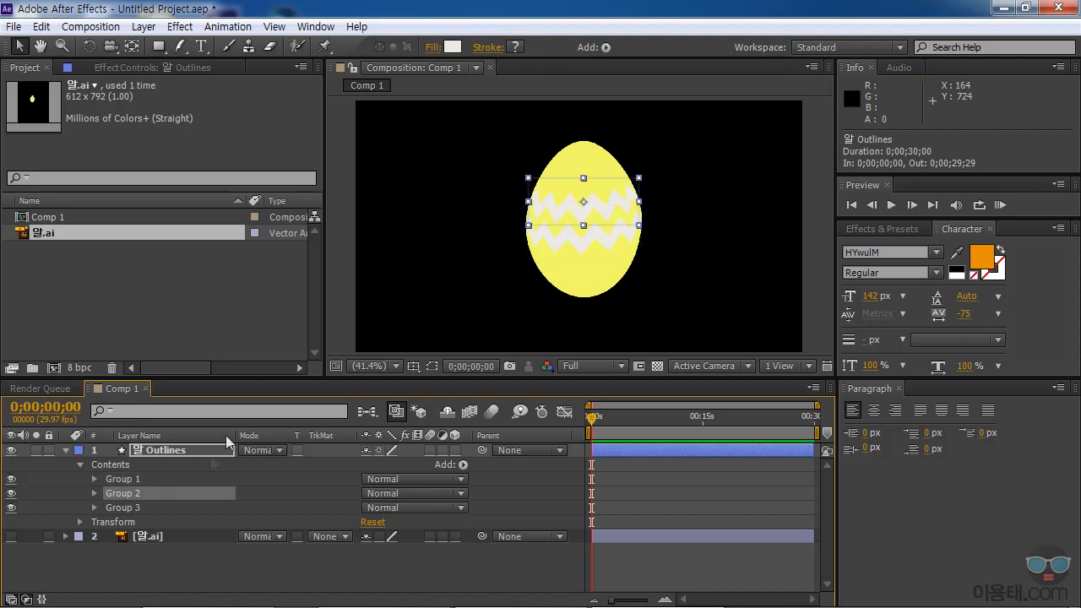
{"action": "left_click", "coordinate": [129, 510]}
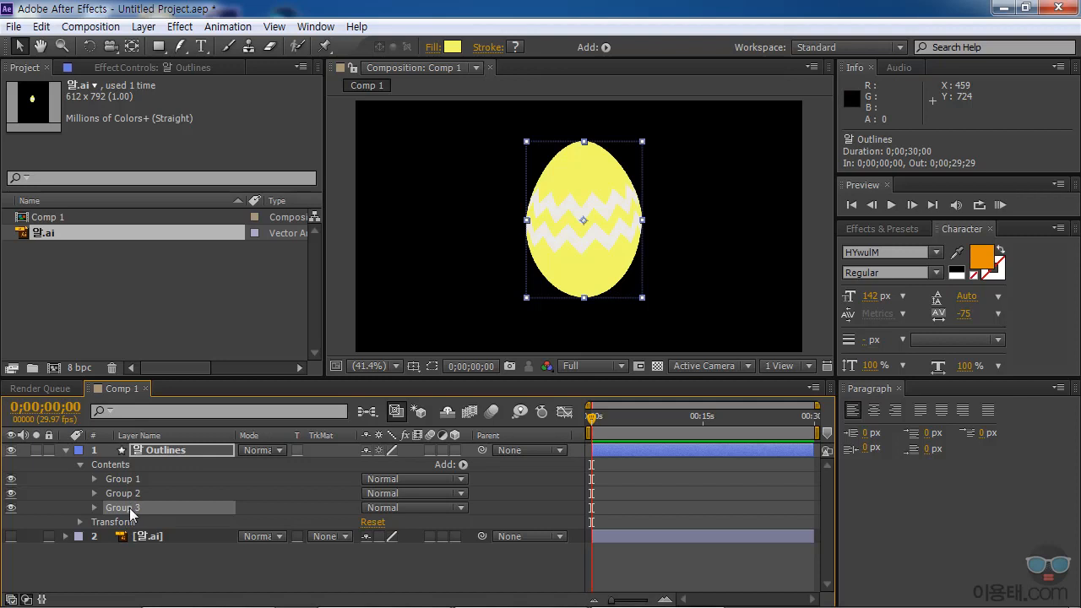
{"action": "left_click", "coordinate": [125, 483]}
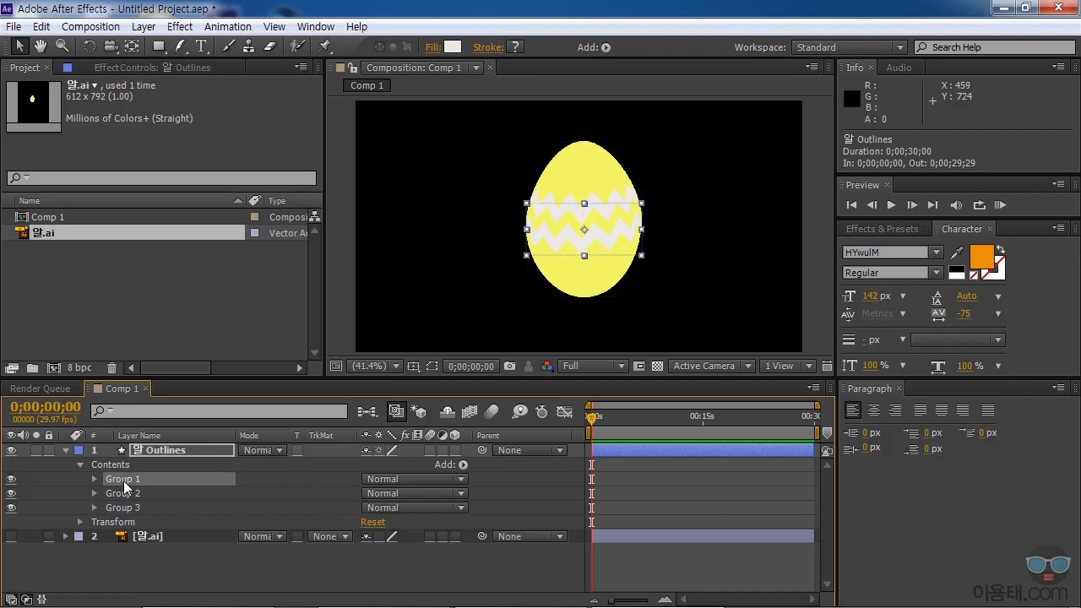
{"action": "left_click", "coordinate": [123, 508]}
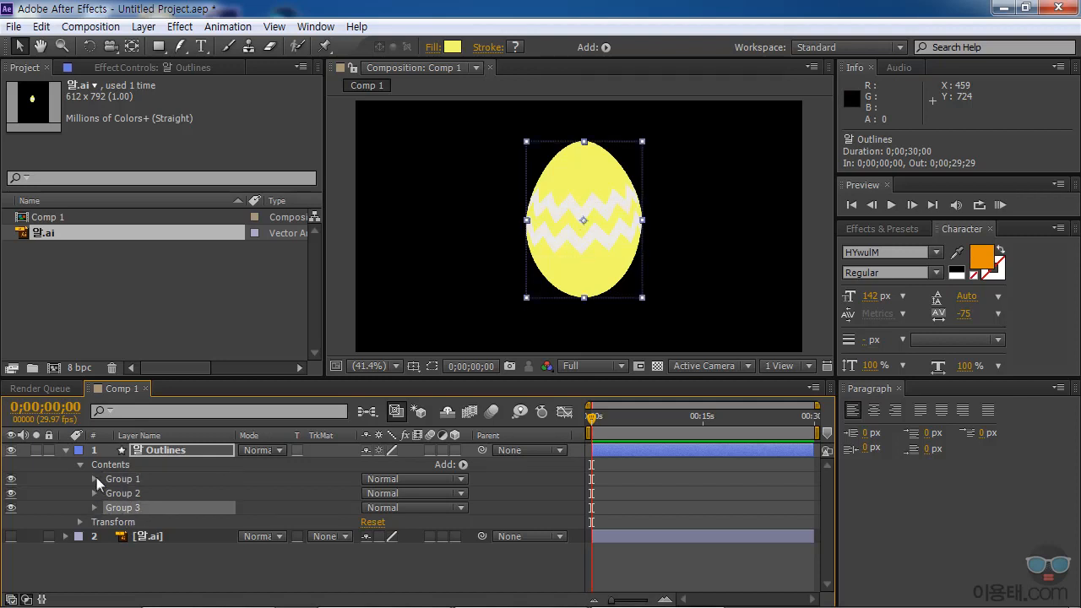
{"action": "left_click", "coordinate": [119, 480]}
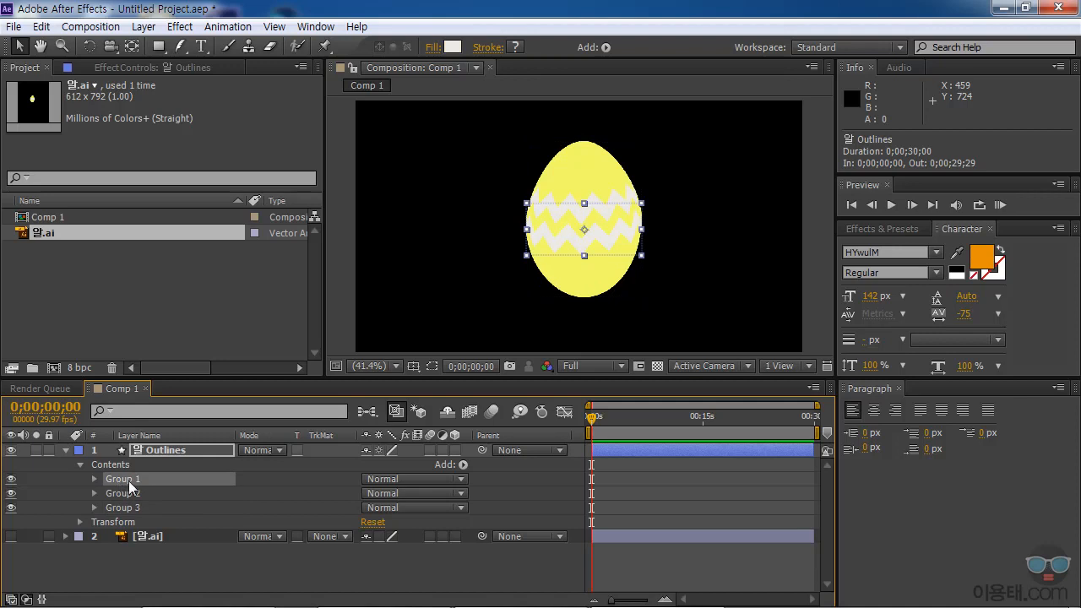
Expand Group 1 of the egg outlines layer to its path and fill properties and enlarge the timeline area
{"action": "left_click", "coordinate": [94, 479]}
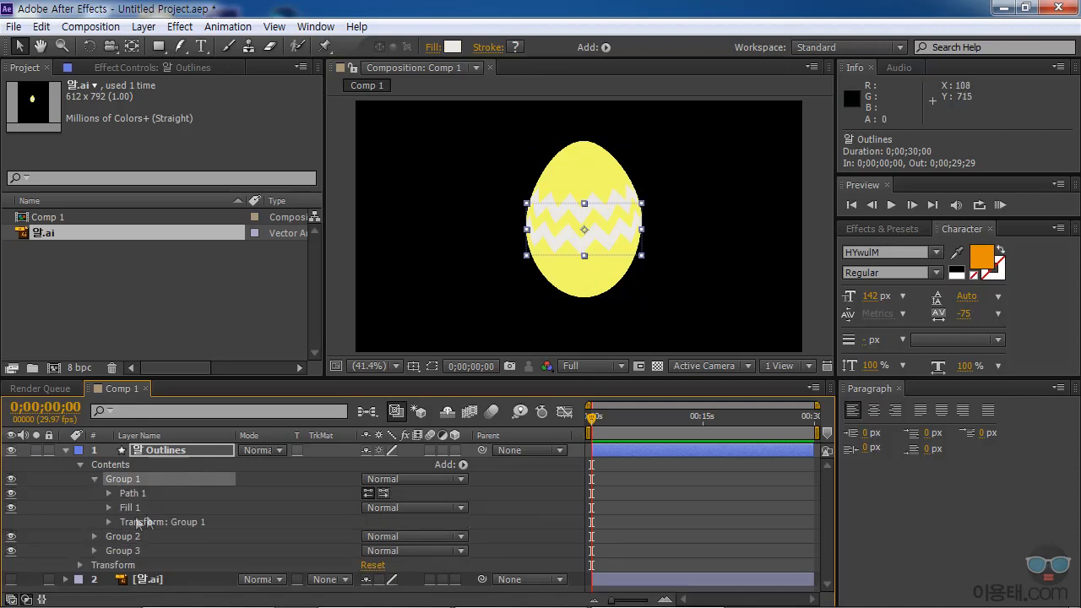
{"action": "left_click", "coordinate": [107, 493]}
{"action": "left_click", "coordinate": [158, 508]}
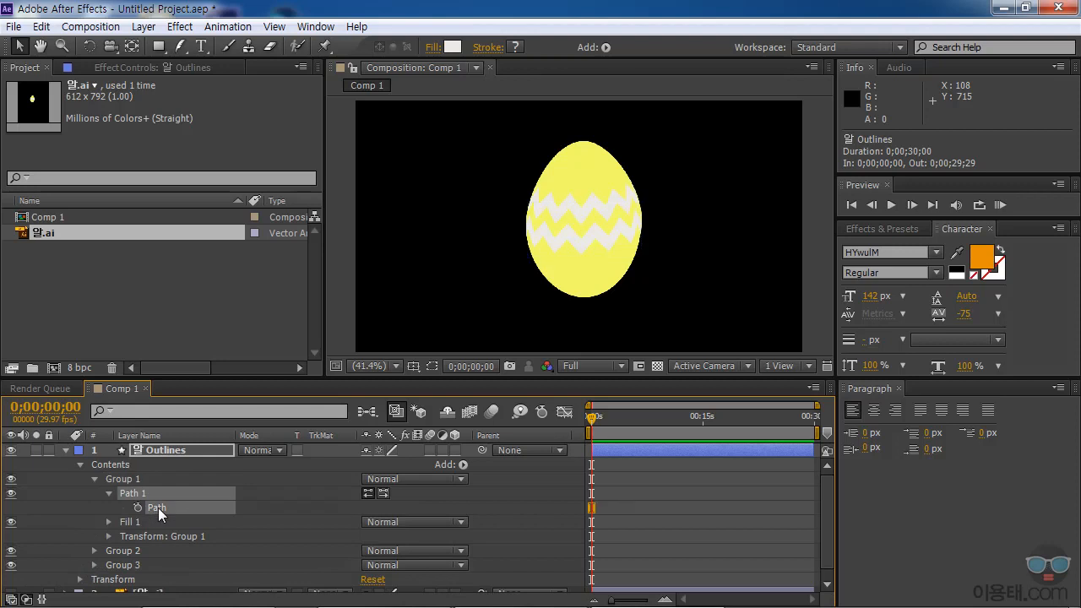
{"action": "left_click", "coordinate": [108, 524]}
{"action": "left_click", "coordinate": [109, 522]}
{"action": "left_click_drag", "start_coordinate": [206, 381], "coordinate": [209, 309]}
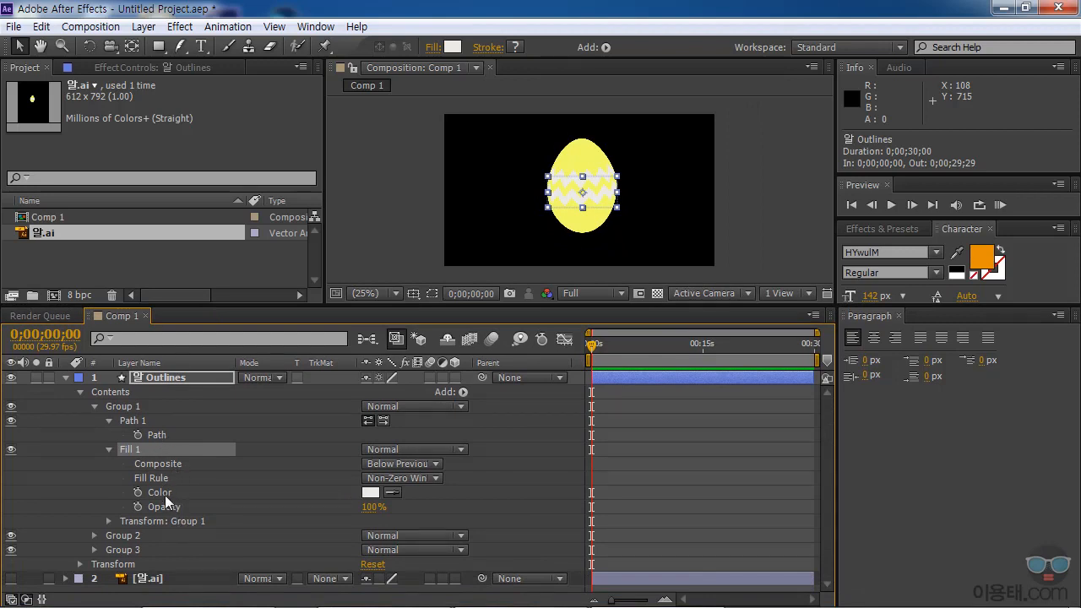
Change the Fill 1 color of Group 1, the lower zigzag band, to a bright pinkish red
{"action": "mouse_move", "coordinate": [367, 507]}
{"action": "left_mouse_down"}
{"action": "mouse_move", "coordinate": [317, 507]}
{"action": "mouse_move", "coordinate": [558, 522]}
{"action": "left_mouse_up"}
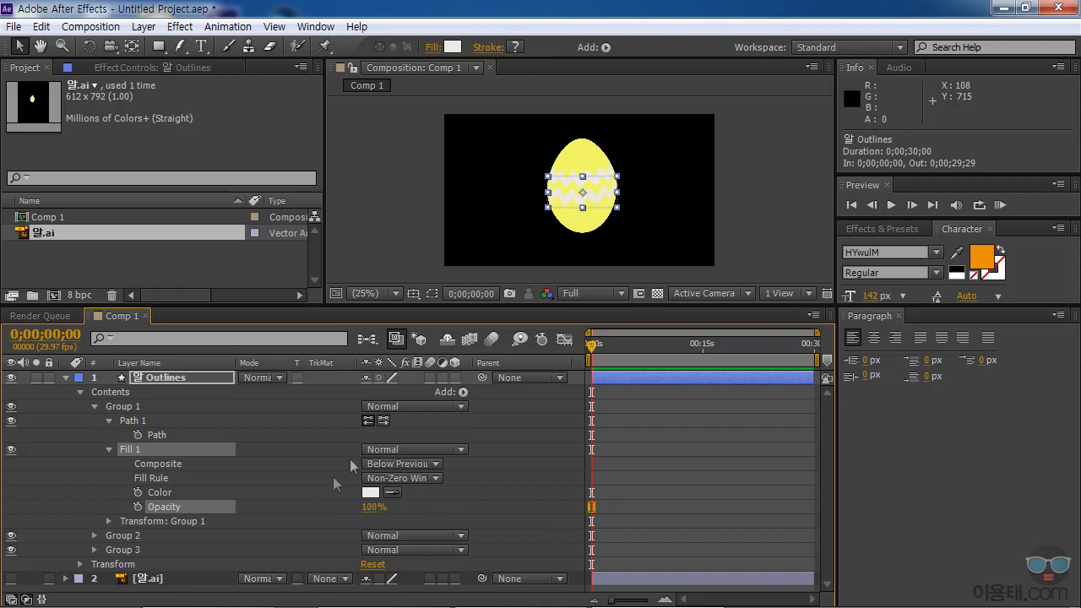
{"action": "left_click", "coordinate": [370, 492]}
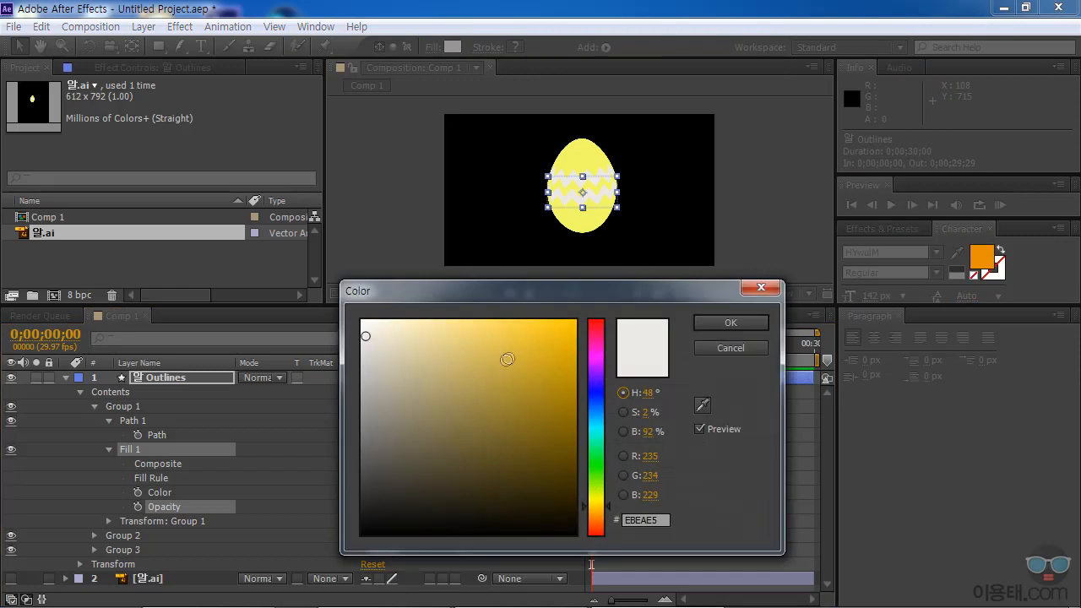
{"action": "left_click", "coordinate": [597, 331]}
{"action": "left_click", "coordinate": [575, 327]}
{"action": "left_click", "coordinate": [710, 323]}
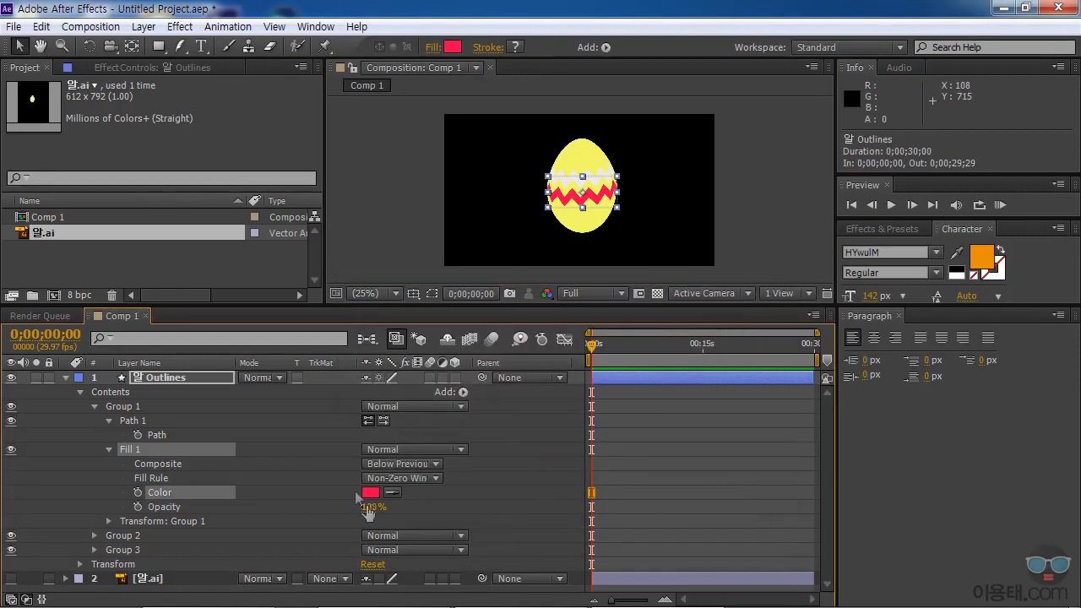
Add a Stroke to the path of Group 1 in the egg outlines layer
{"action": "left_click", "coordinate": [139, 419]}
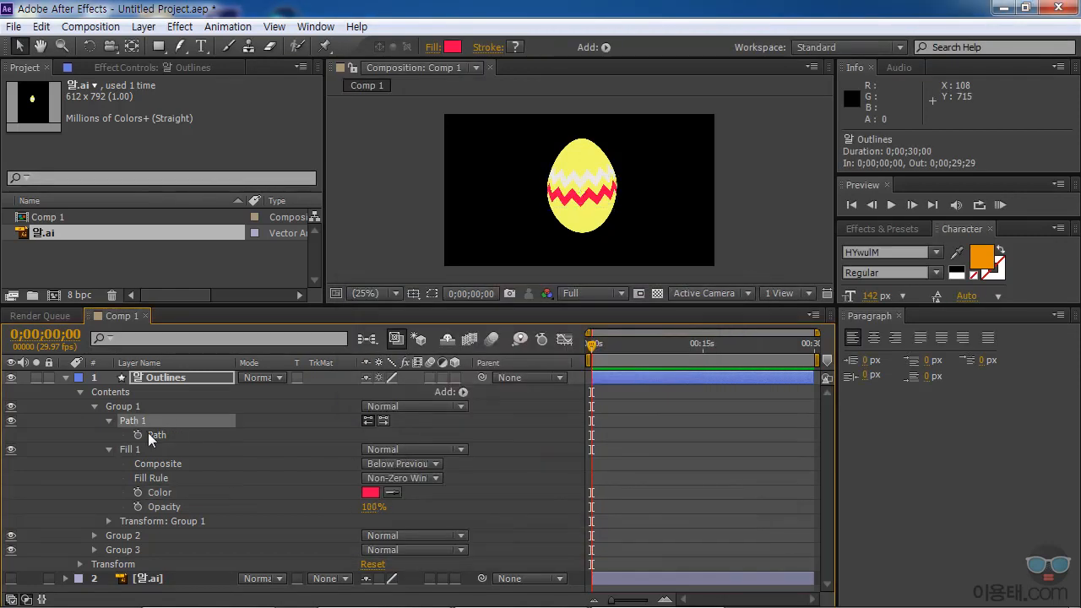
{"action": "left_click", "coordinate": [147, 431]}
{"action": "left_click", "coordinate": [463, 392]}
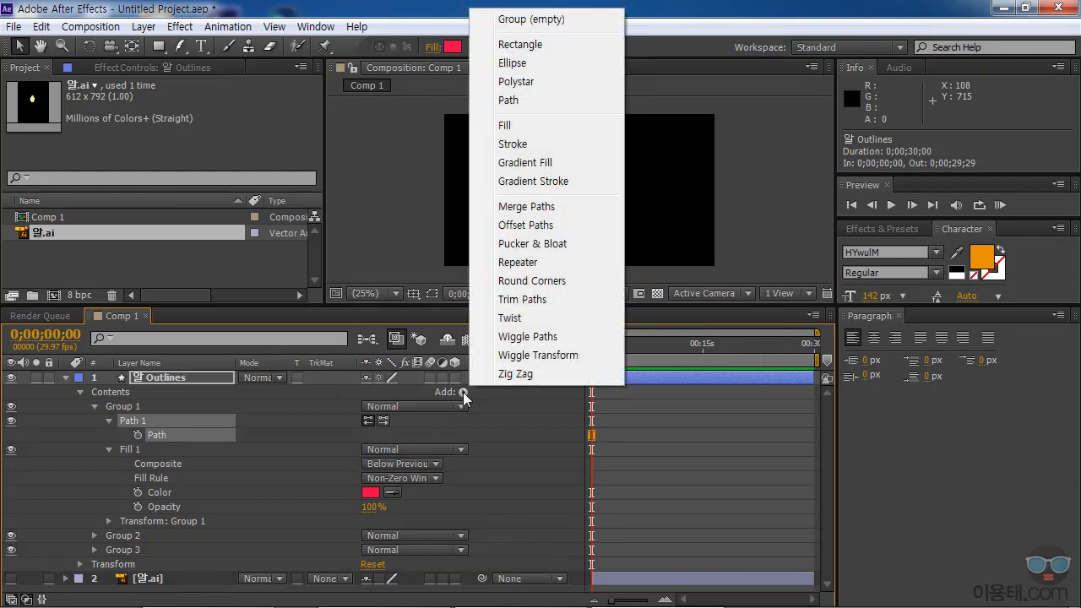
{"action": "left_click", "coordinate": [532, 144]}
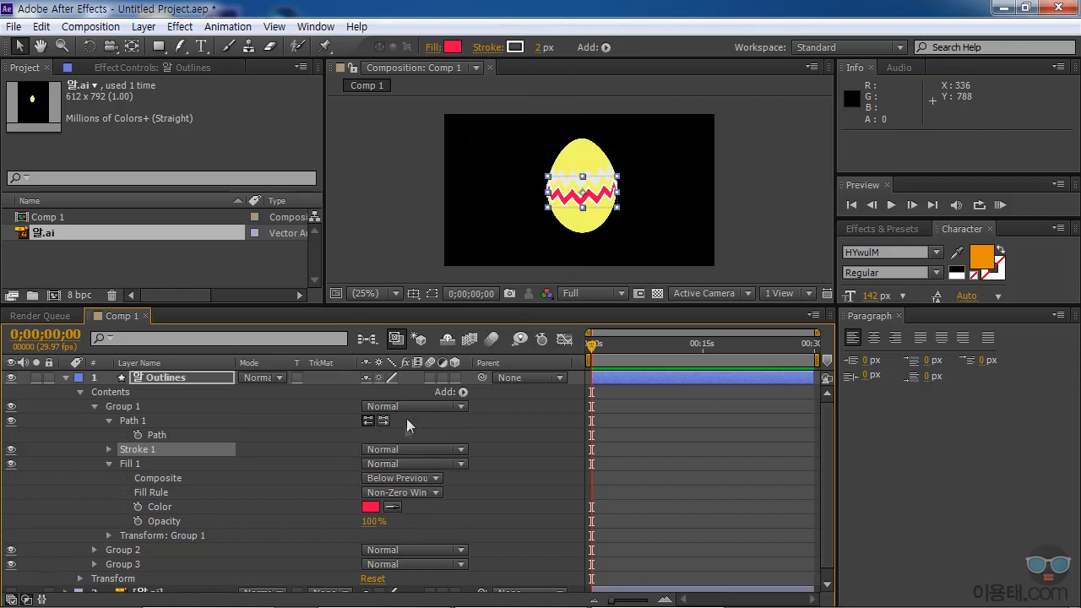
Expand the Stroke 1 properties of Group 1 and set its stroke width to 1.5
{"action": "left_click", "coordinate": [110, 450]}
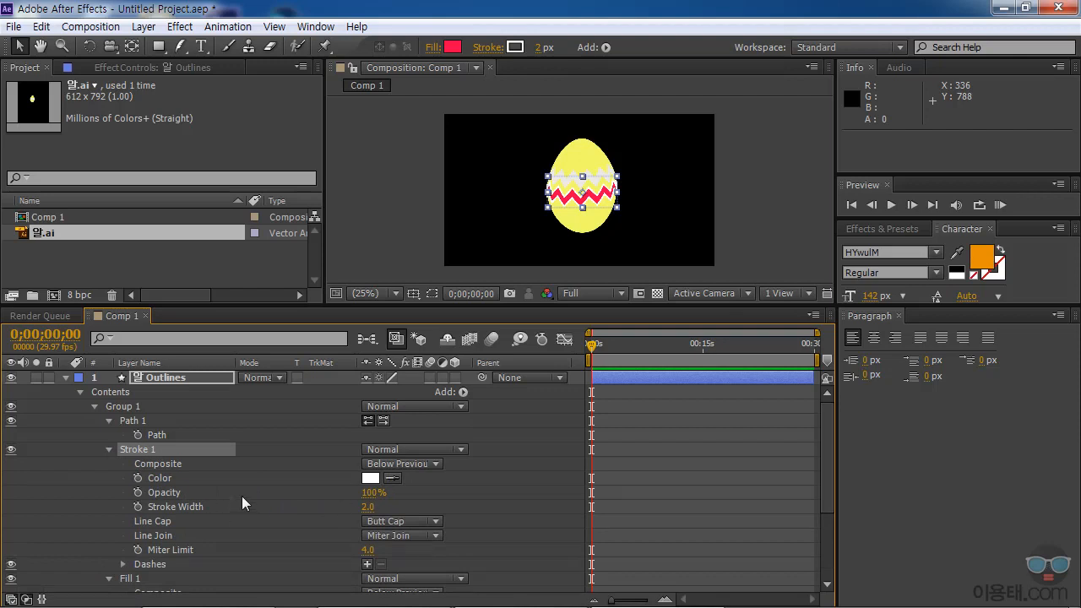
{"action": "mouse_move", "coordinate": [364, 510]}
{"action": "left_mouse_down"}
{"action": "mouse_move", "coordinate": [385, 508]}
{"action": "mouse_move", "coordinate": [358, 509]}
{"action": "left_mouse_up"}
{"action": "left_click", "coordinate": [368, 507]}
{"action": "type", "text": "1.5"}
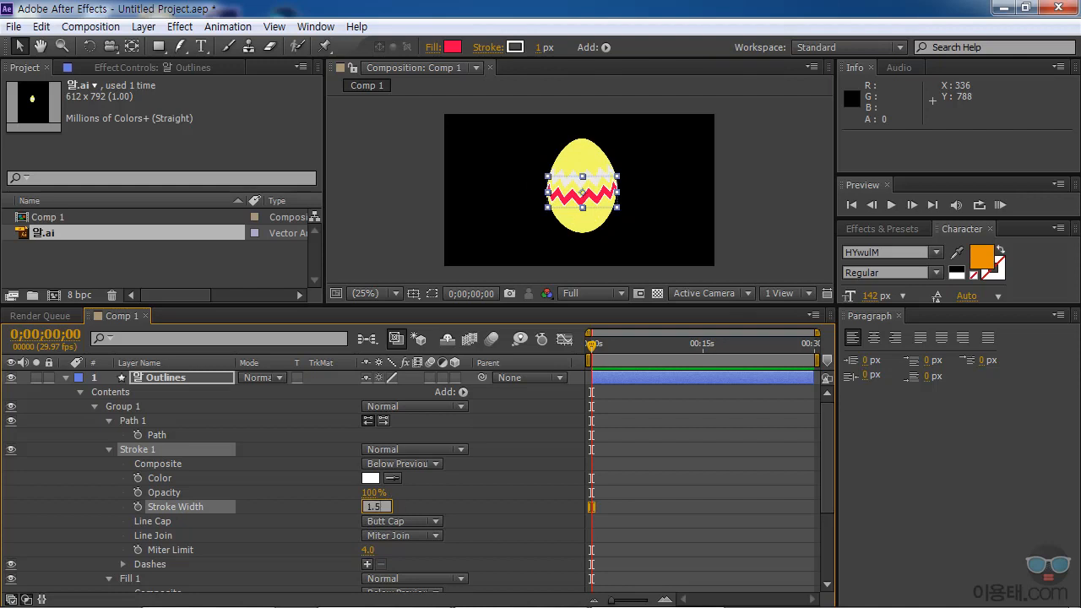
{"action": "key", "text": "Return"}
{"action": "left_click", "coordinate": [436, 498]}
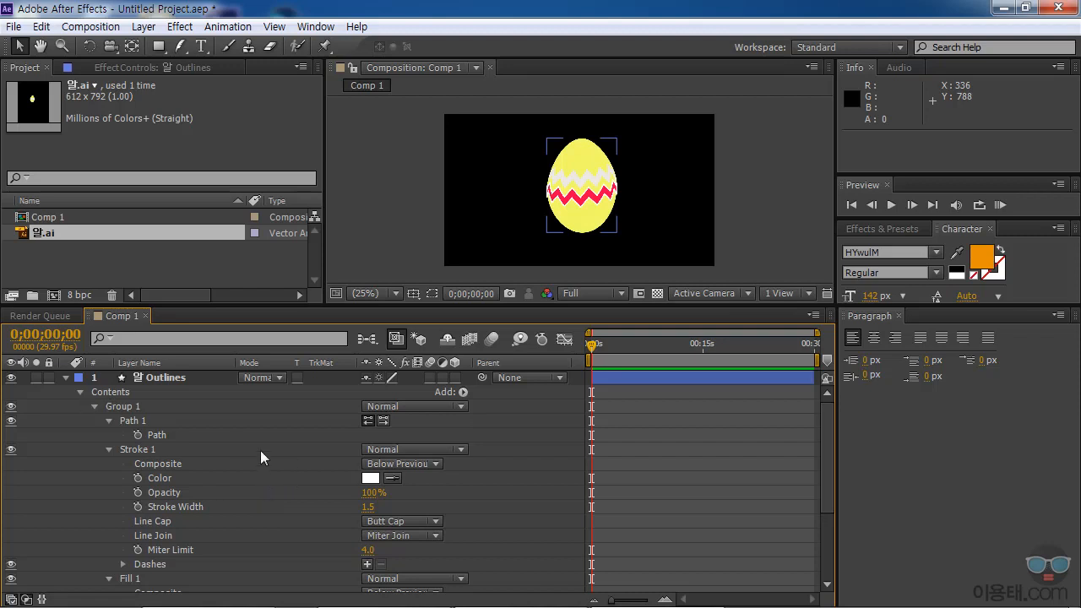
Add Wiggle Paths to the whole egg outlines layer and expand its properties
{"action": "left_click", "coordinate": [79, 392]}
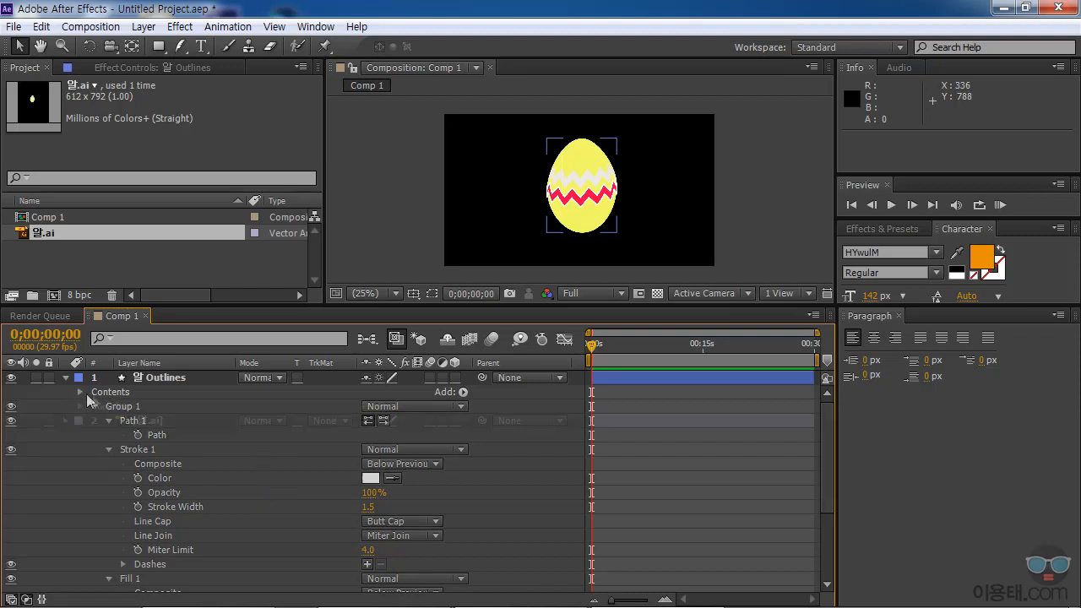
{"action": "left_click", "coordinate": [164, 380]}
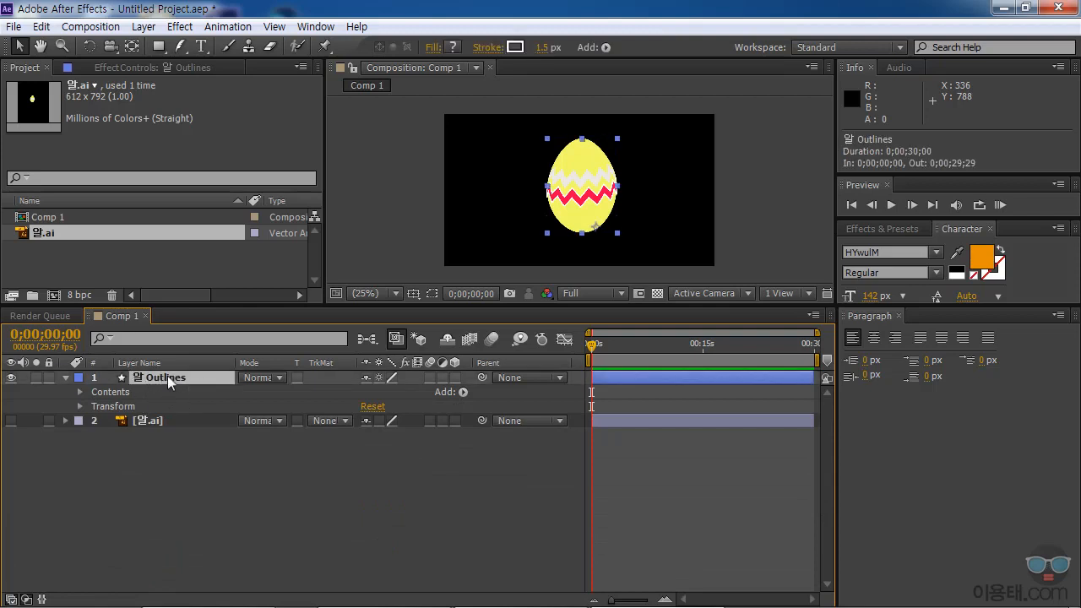
{"action": "left_click", "coordinate": [464, 392]}
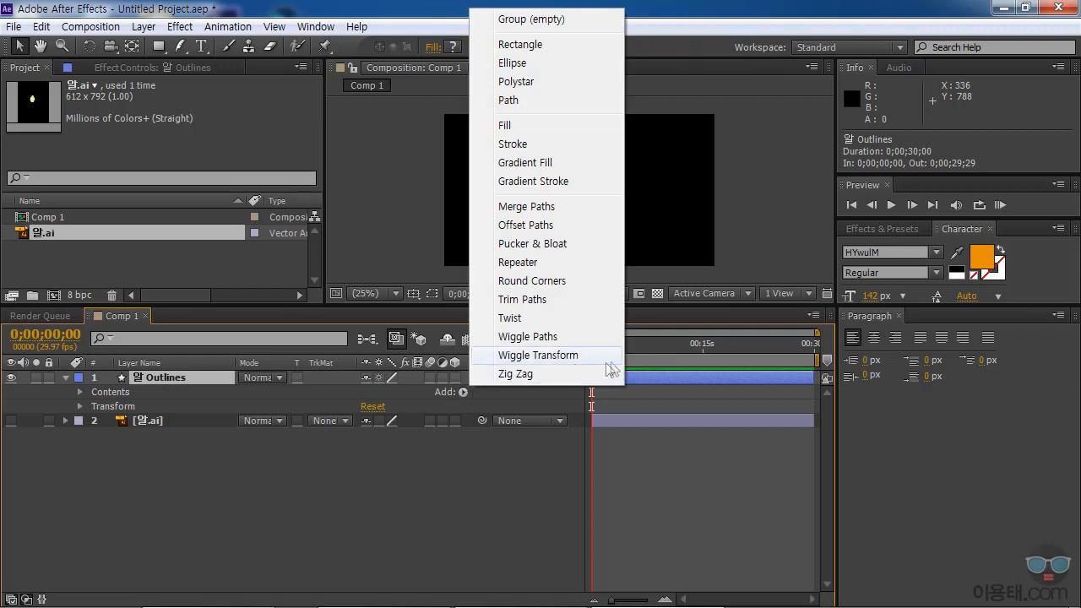
{"action": "left_click", "coordinate": [540, 337]}
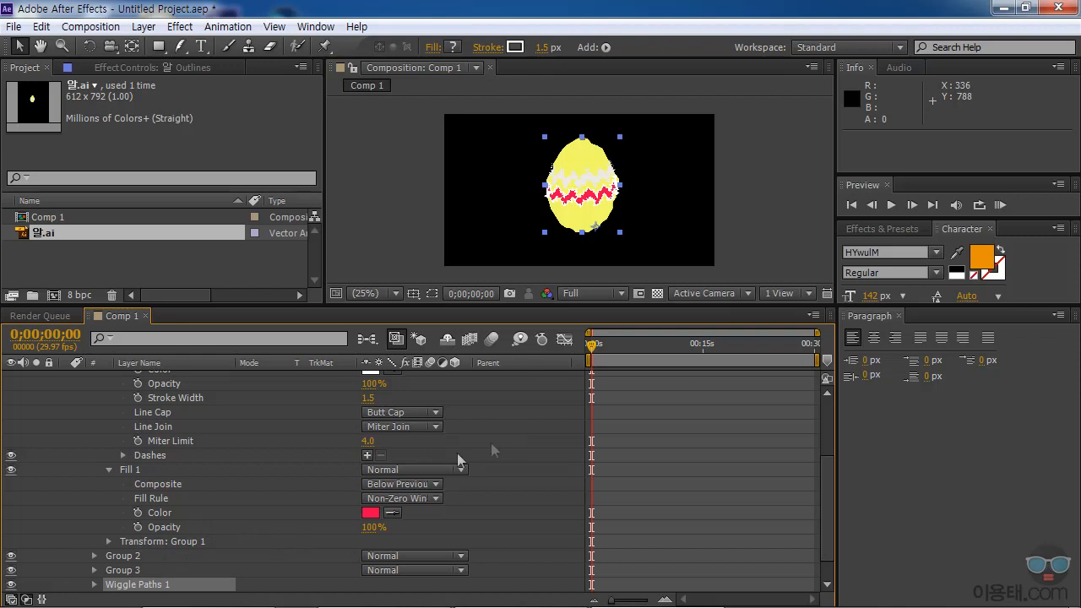
{"action": "left_click", "coordinate": [94, 584]}
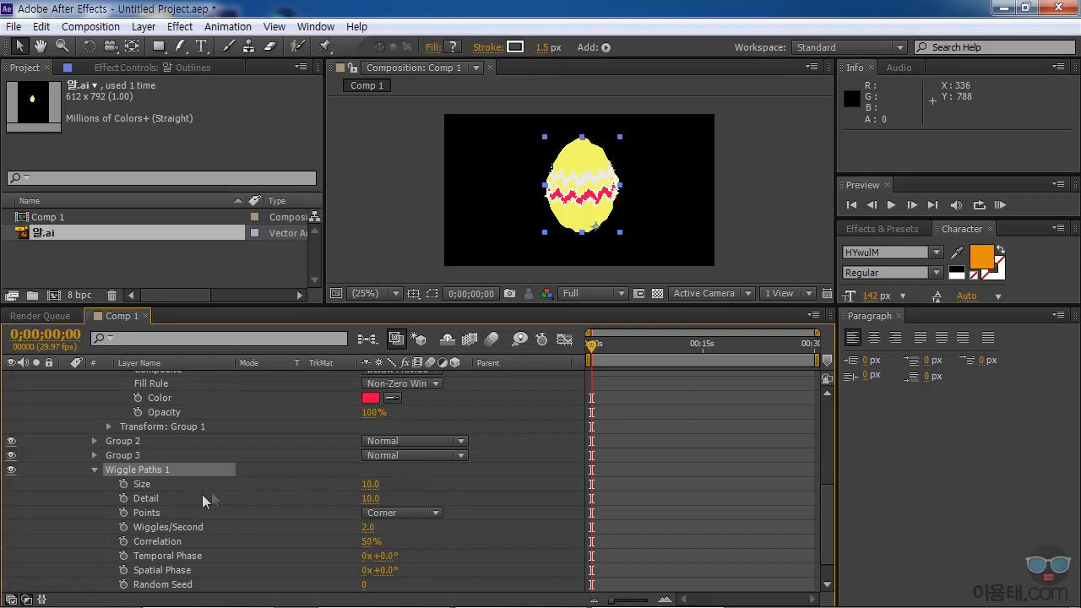
Keyframe the Wiggle Paths size from 183 at the start to 0 at 0;00;05;07 and scrub through the animation
{"action": "left_click_drag", "start_coordinate": [370, 484], "coordinate": [515, 484]}
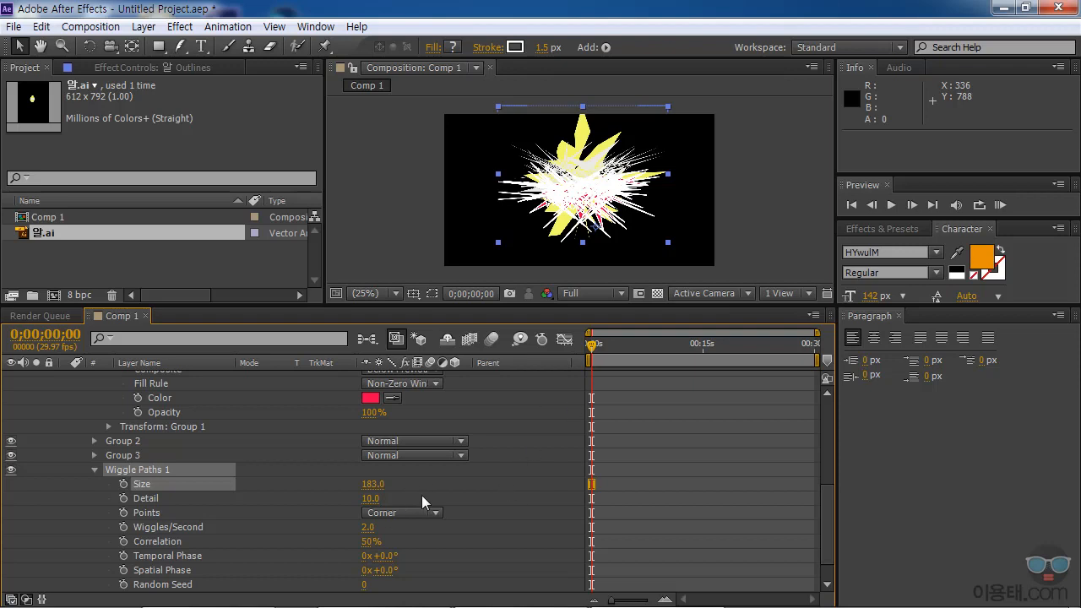
{"action": "left_click", "coordinate": [123, 484]}
{"action": "left_click_drag", "start_coordinate": [594, 345], "coordinate": [630, 350]}
{"action": "left_click", "coordinate": [373, 484]}
{"action": "type", "text": "0"}
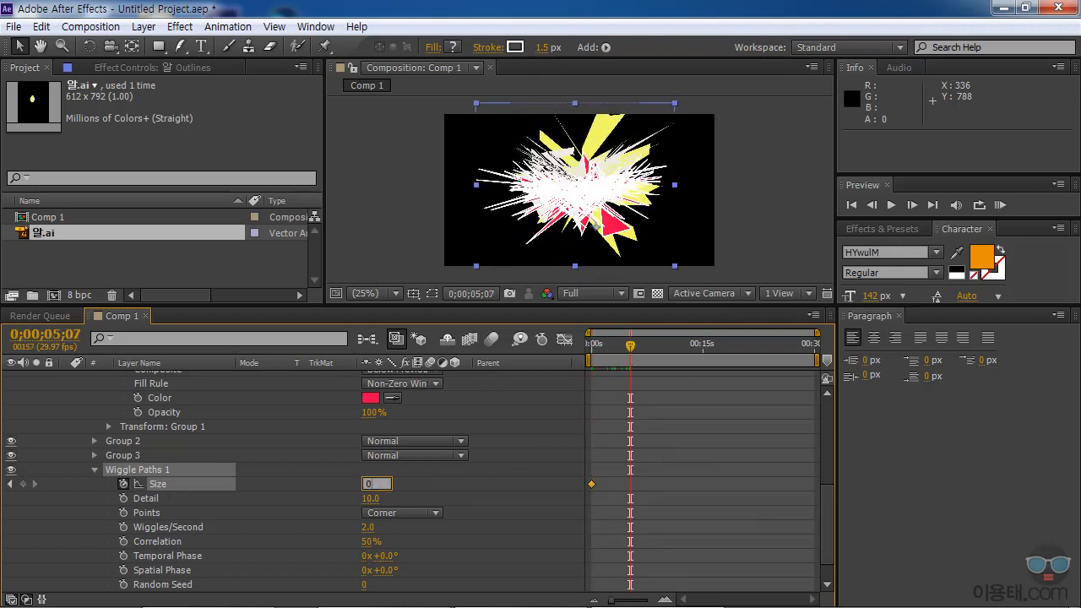
{"action": "key", "text": "Return"}
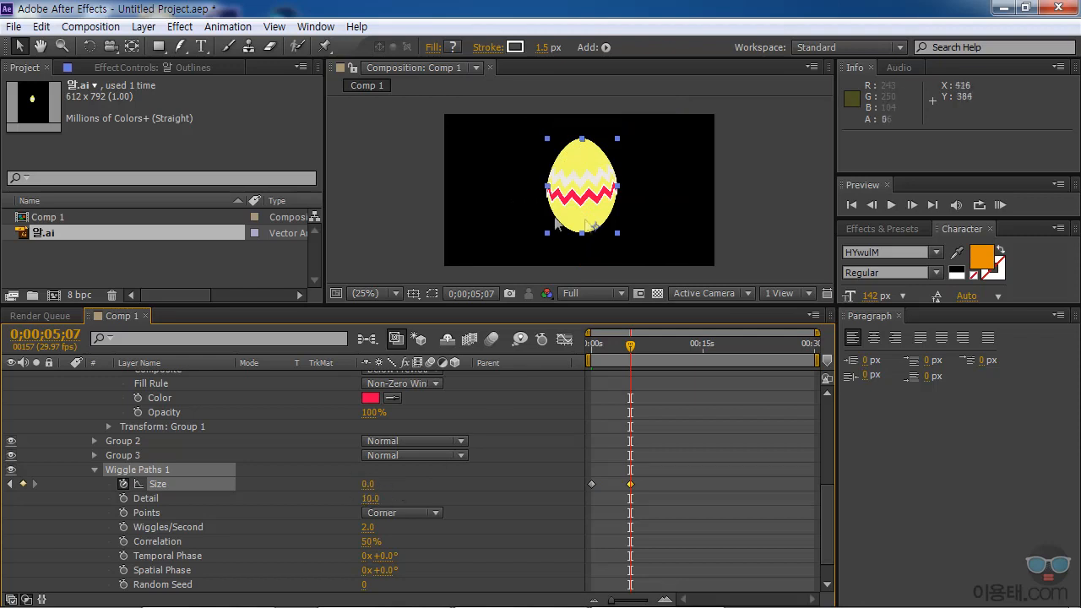
{"action": "left_click_drag", "start_coordinate": [631, 348], "coordinate": [616, 365]}
{"action": "left_click_drag", "start_coordinate": [612, 366], "coordinate": [631, 366]}
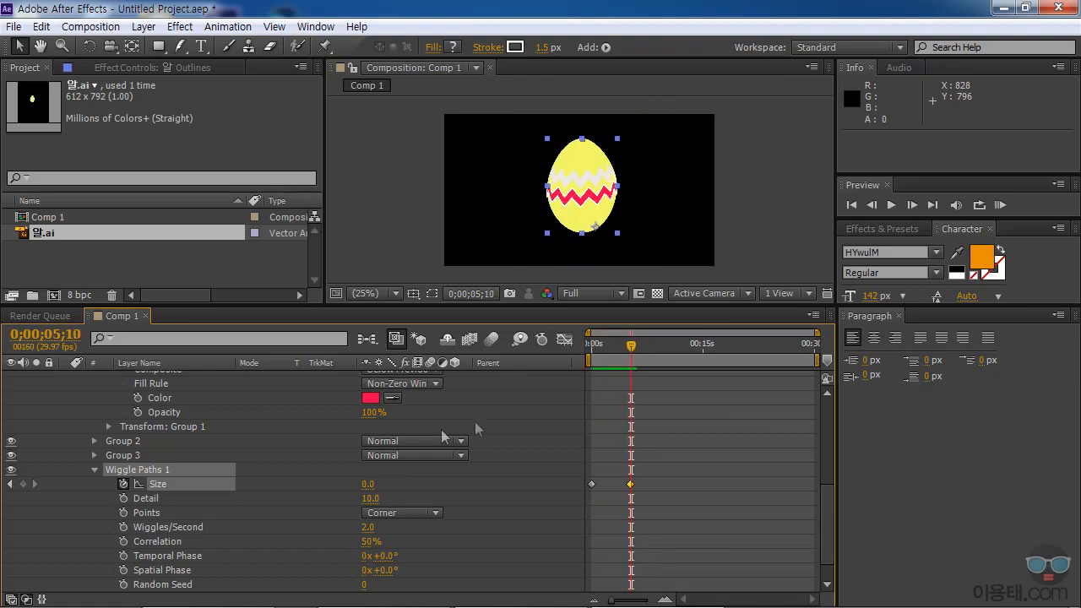
Keyframe Group 1's fill color from red at 0;00;05;07 to blue at 0;00;09;13 and scrub between the keyframes
{"action": "left_click", "coordinate": [156, 398]}
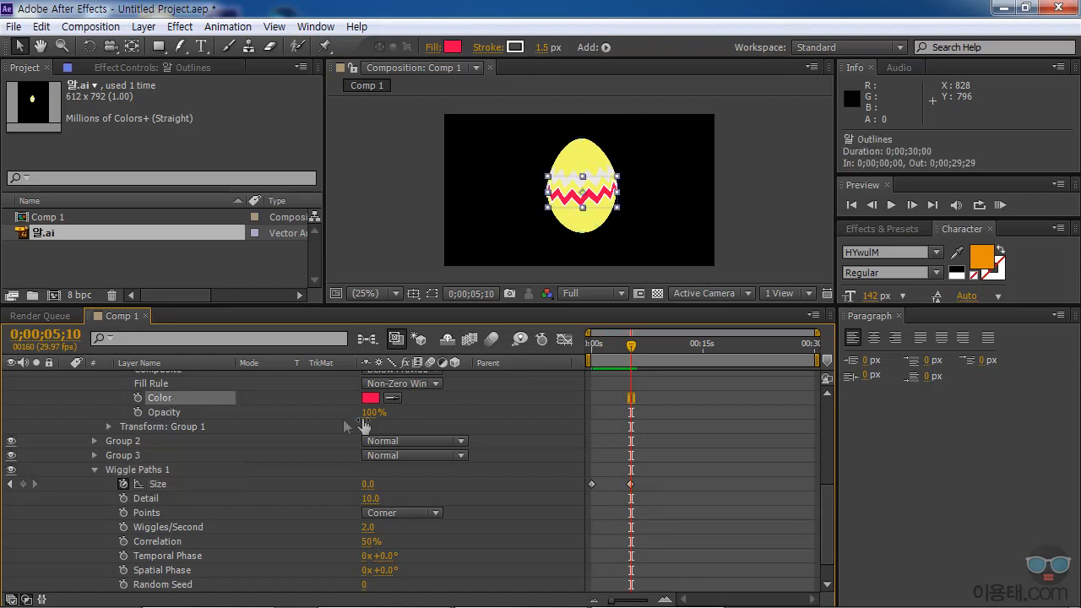
{"action": "scroll", "coordinate": [289, 413], "scroll_direction": "up", "scroll_amount": 1}
{"action": "mouse_move", "coordinate": [632, 353]}
{"action": "left_mouse_down"}
{"action": "mouse_move", "coordinate": [597, 348]}
{"action": "mouse_move", "coordinate": [631, 359]}
{"action": "left_mouse_up"}
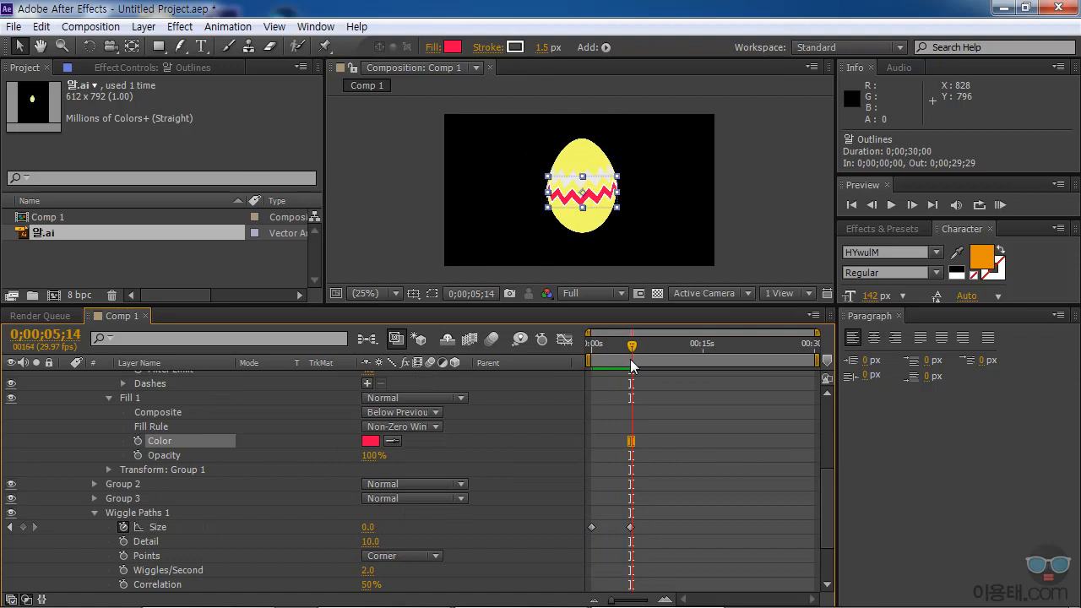
{"action": "left_click", "coordinate": [137, 441]}
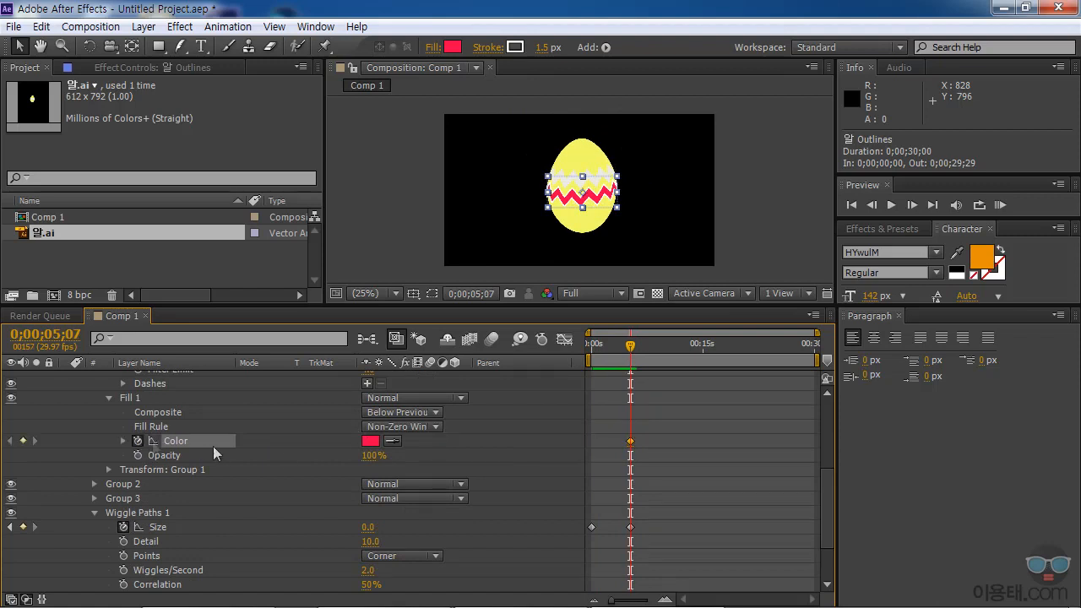
{"action": "left_click_drag", "start_coordinate": [632, 350], "coordinate": [662, 350]}
{"action": "left_click", "coordinate": [370, 441]}
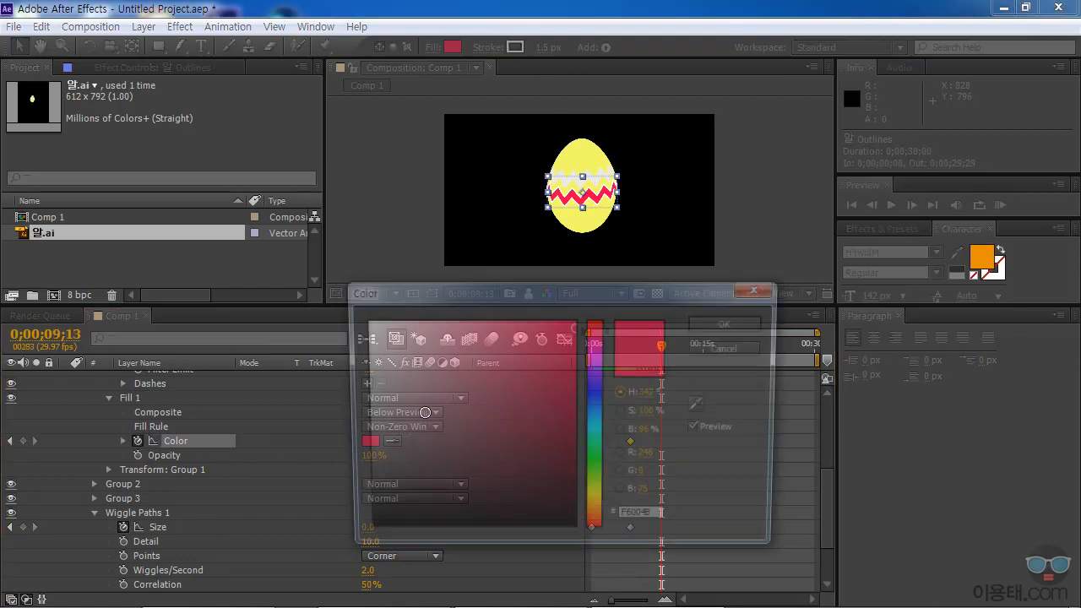
{"action": "left_click_drag", "start_coordinate": [600, 422], "coordinate": [602, 397]}
{"action": "left_click", "coordinate": [730, 323]}
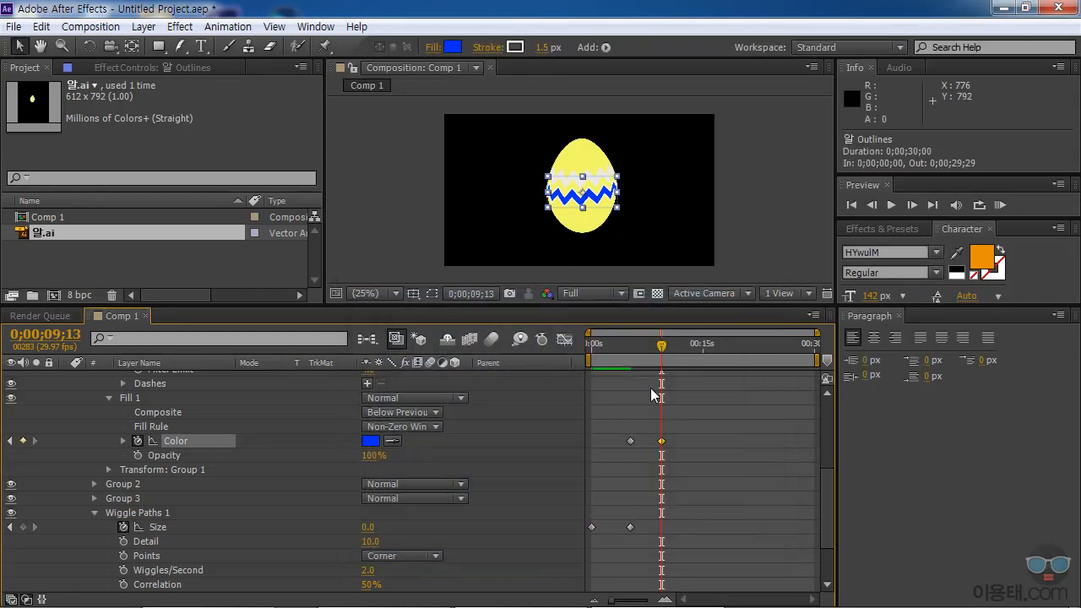
{"action": "mouse_move", "coordinate": [647, 346]}
{"action": "left_mouse_down"}
{"action": "mouse_move", "coordinate": [624, 350]}
{"action": "mouse_move", "coordinate": [646, 353]}
{"action": "mouse_move", "coordinate": [652, 360]}
{"action": "mouse_move", "coordinate": [637, 364]}
{"action": "mouse_move", "coordinate": [650, 367]}
{"action": "left_mouse_up"}
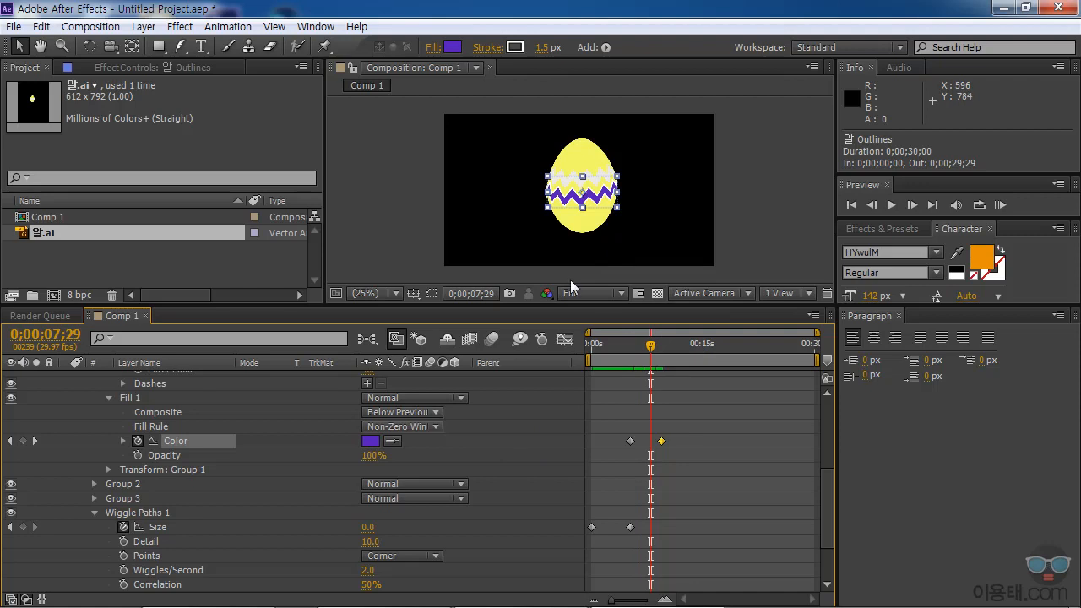
Activate the Pen tool and select the path of Group 1 in the egg outlines layer
{"action": "left_click_drag", "start_coordinate": [185, 50], "coordinate": [251, 46]}
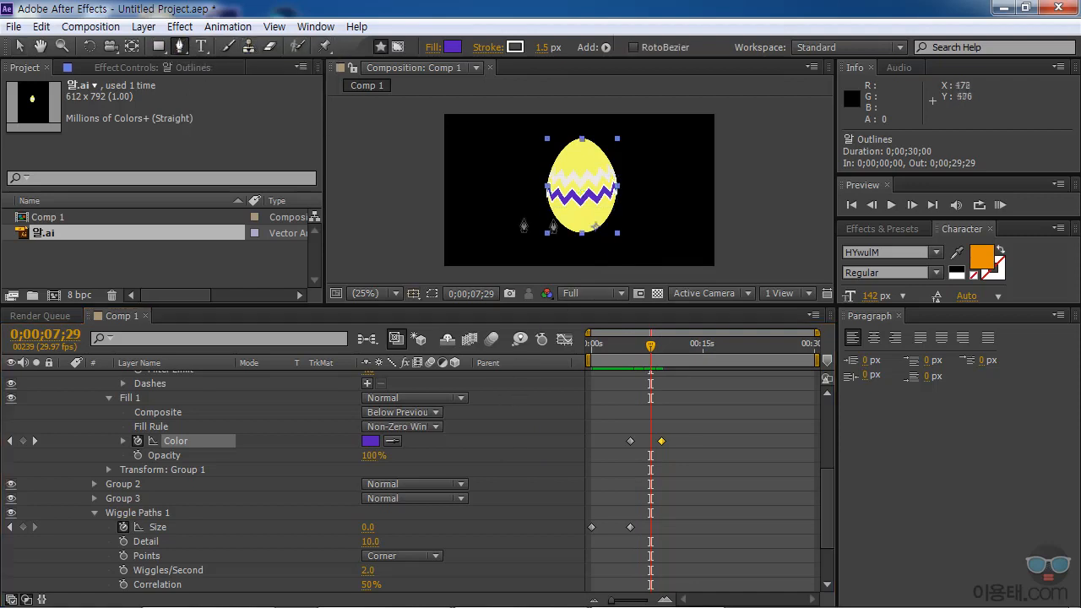
{"action": "scroll", "coordinate": [308, 421], "scroll_direction": "up", "scroll_amount": 5}
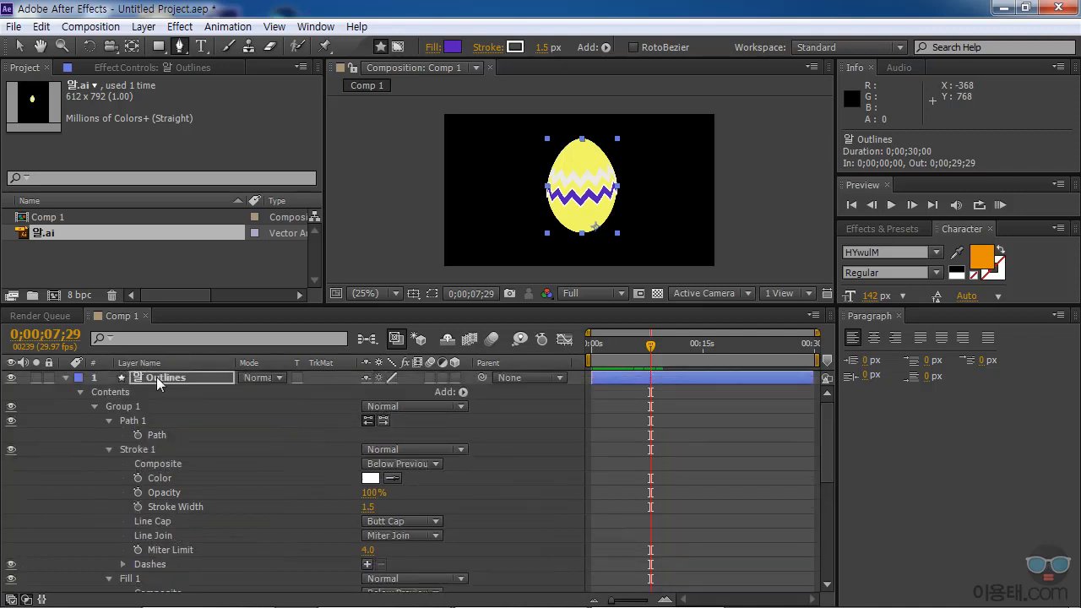
{"action": "left_click", "coordinate": [127, 421]}
{"action": "left_click", "coordinate": [154, 436]}
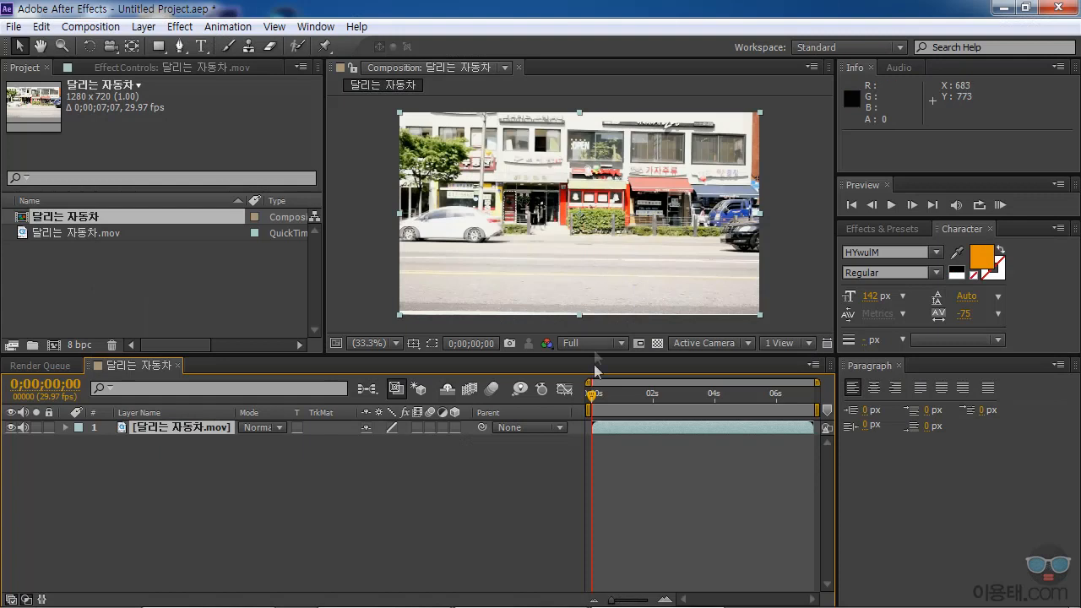
Apply Rolling Shutter Repair to the 달리는 자동차.mov layer at 0;00;01;18 and set its scan direction to Right -> Left
{"action": "left_click_drag", "start_coordinate": [593, 396], "coordinate": [639, 396]}
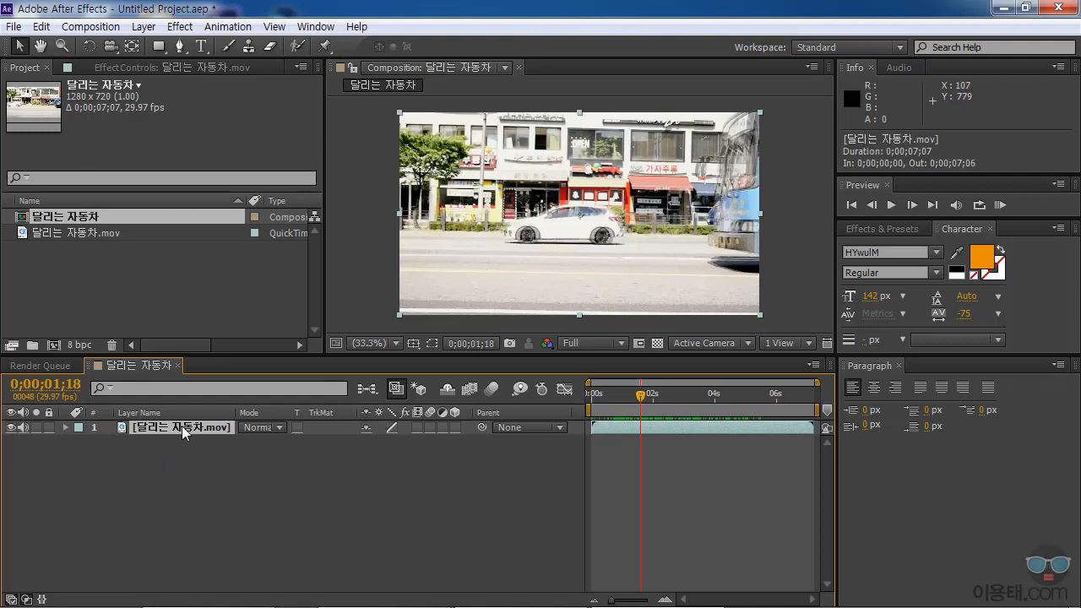
{"action": "left_click", "coordinate": [178, 27]}
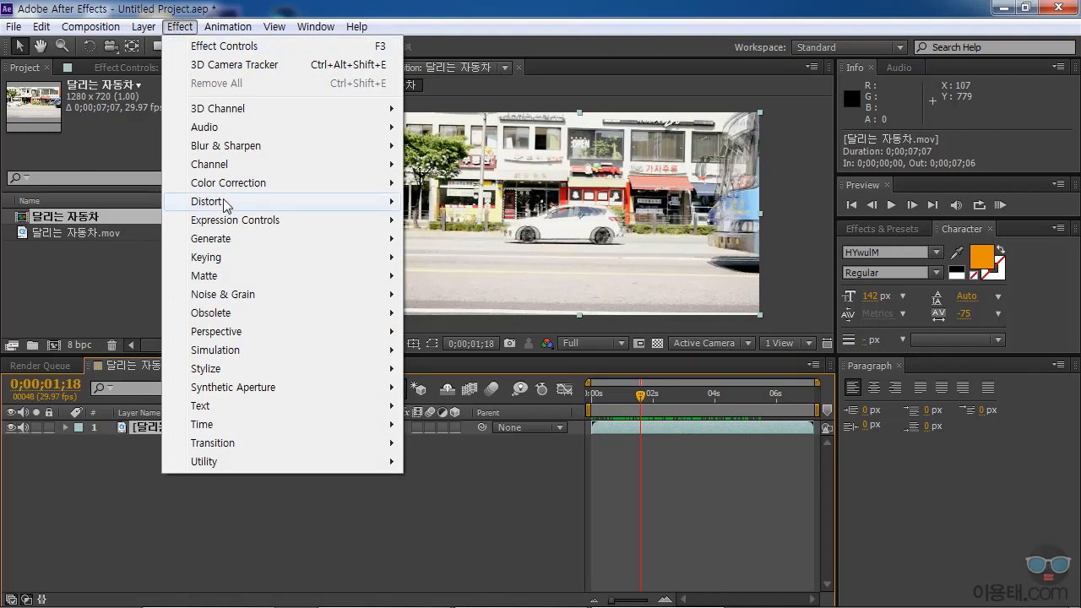
{"action": "mouse_move", "coordinate": [223, 200]}
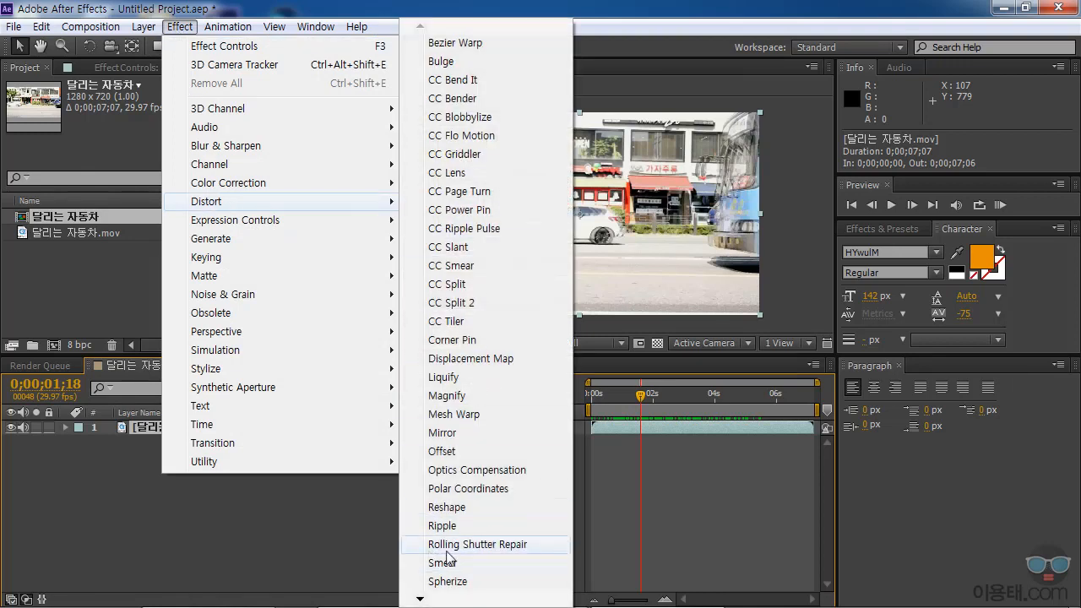
{"action": "left_click", "coordinate": [477, 544]}
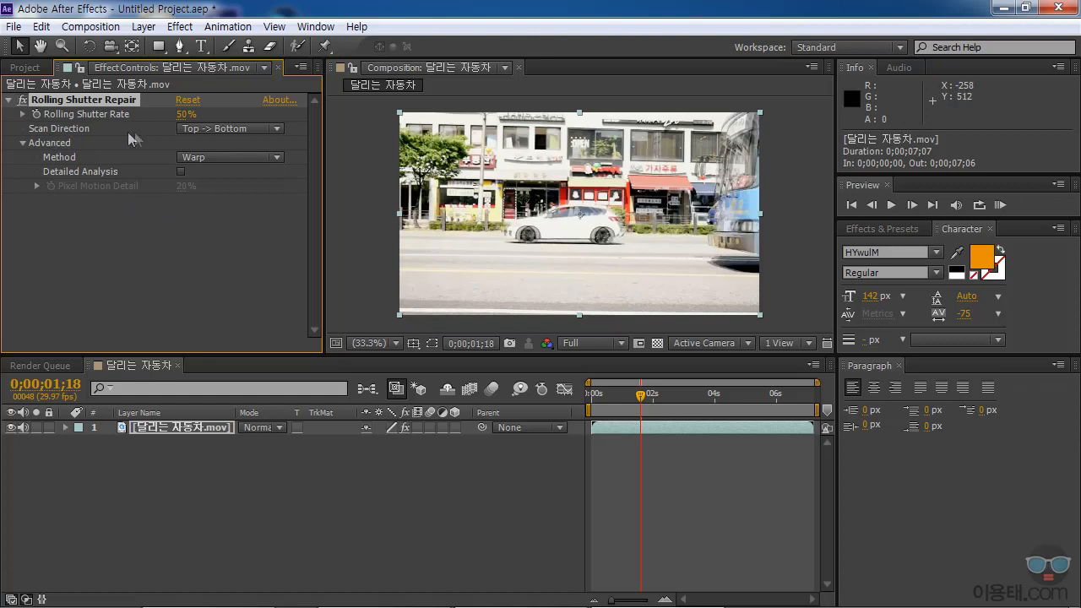
{"action": "left_click", "coordinate": [193, 133]}
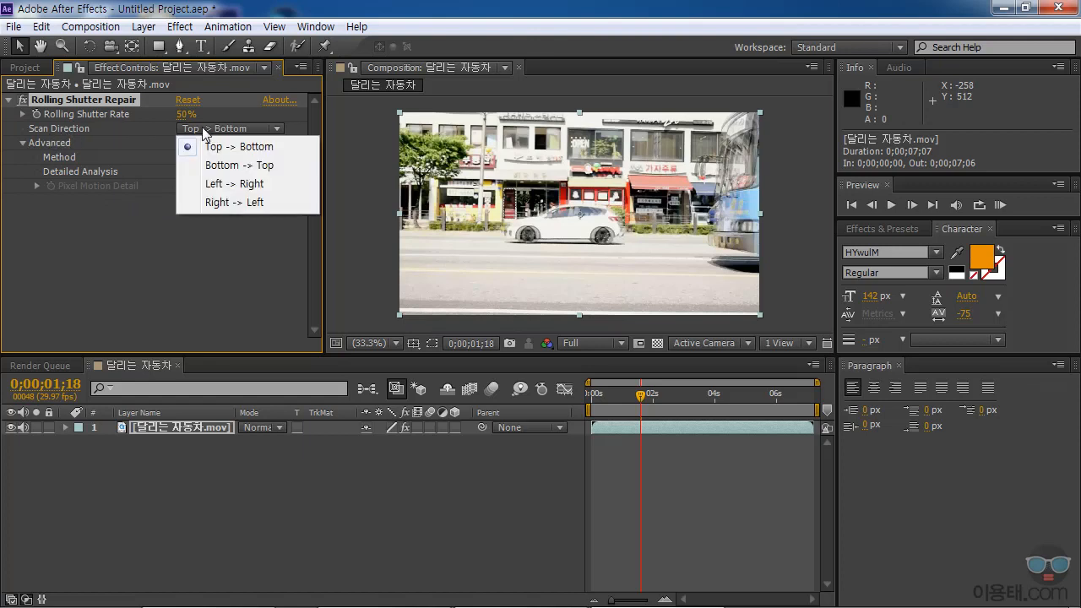
{"action": "left_click", "coordinate": [239, 207]}
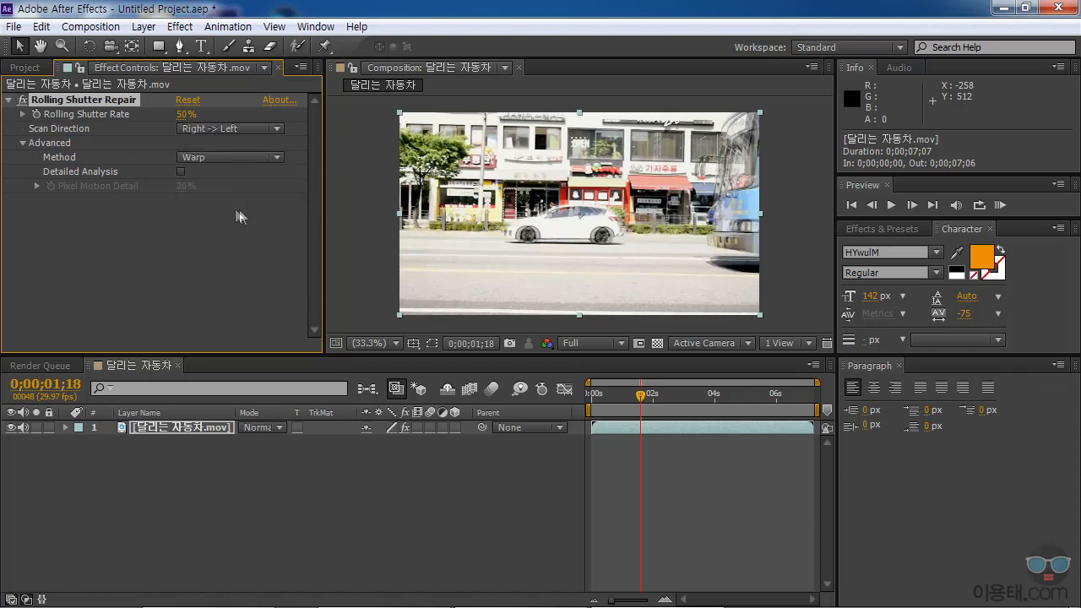
Move to the yellow taxi at 0;00;04;08 and toggle Rolling Shutter Repair off and on to compare the frame
{"action": "left_click_drag", "start_coordinate": [641, 395], "coordinate": [722, 403]}
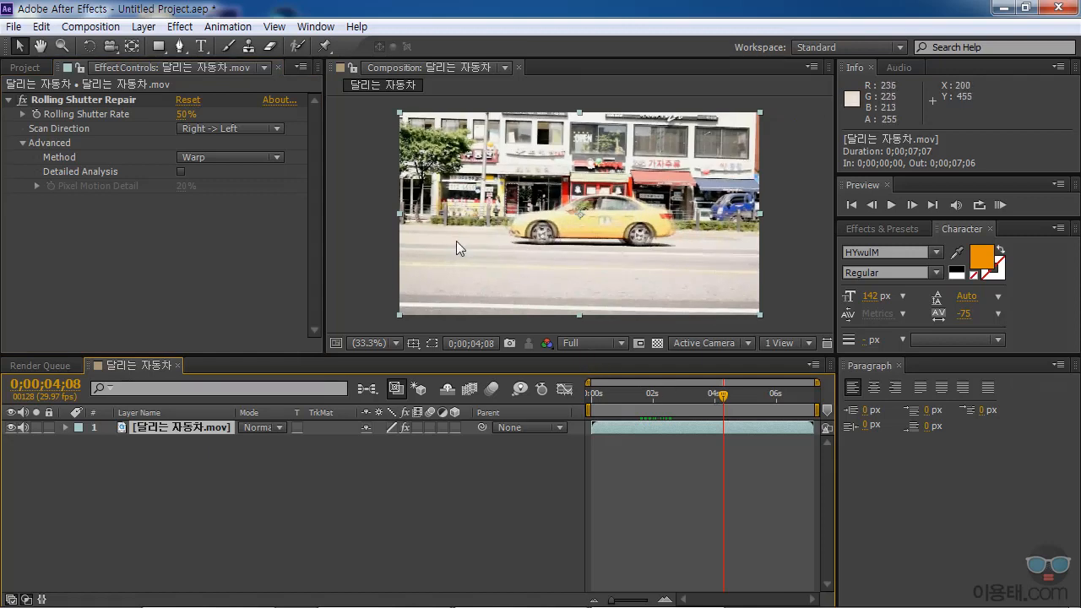
{"action": "left_click", "coordinate": [22, 102]}
{"action": "left_click", "coordinate": [22, 101]}
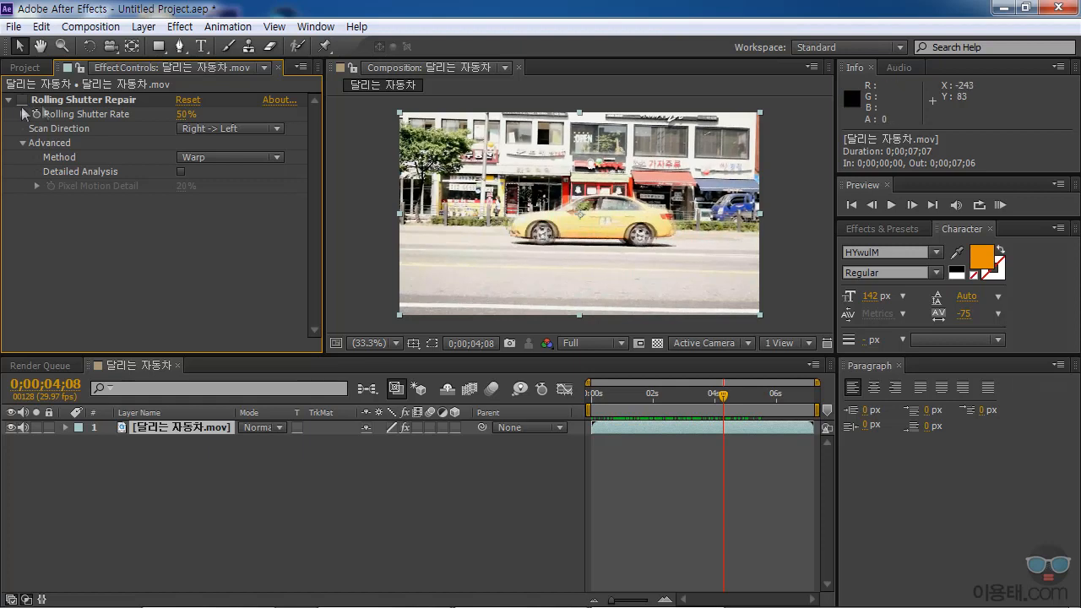
{"action": "left_click", "coordinate": [23, 101]}
{"action": "left_click", "coordinate": [23, 101]}
Move to the bus at 0;00;05;02 and repeatedly toggle Rolling Shutter Repair to compare the corrected and original image
{"action": "left_click_drag", "start_coordinate": [724, 395], "coordinate": [751, 406]}
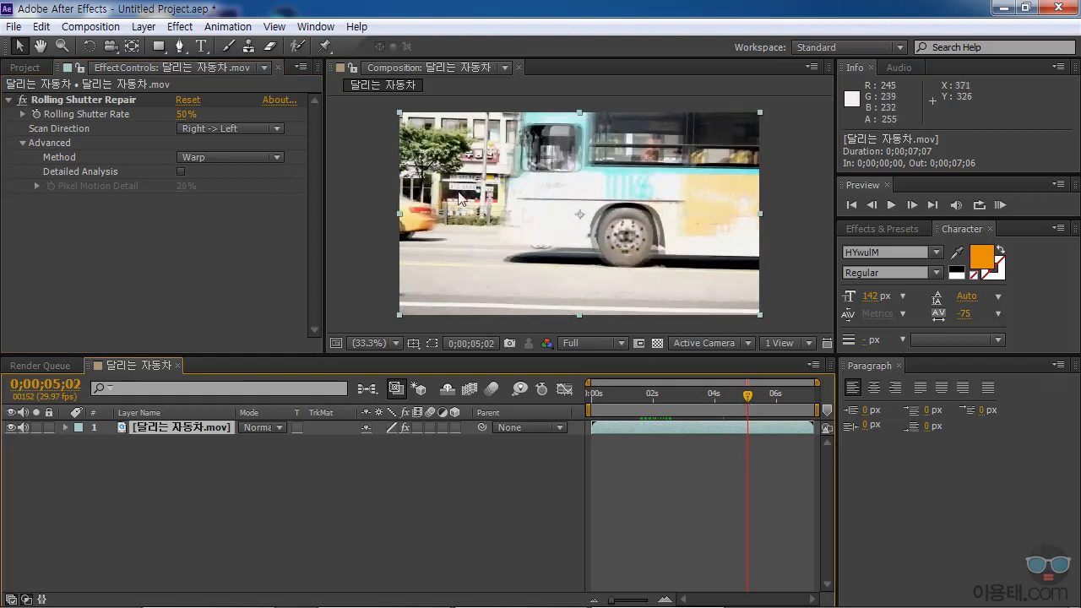
{"action": "left_click", "coordinate": [22, 102]}
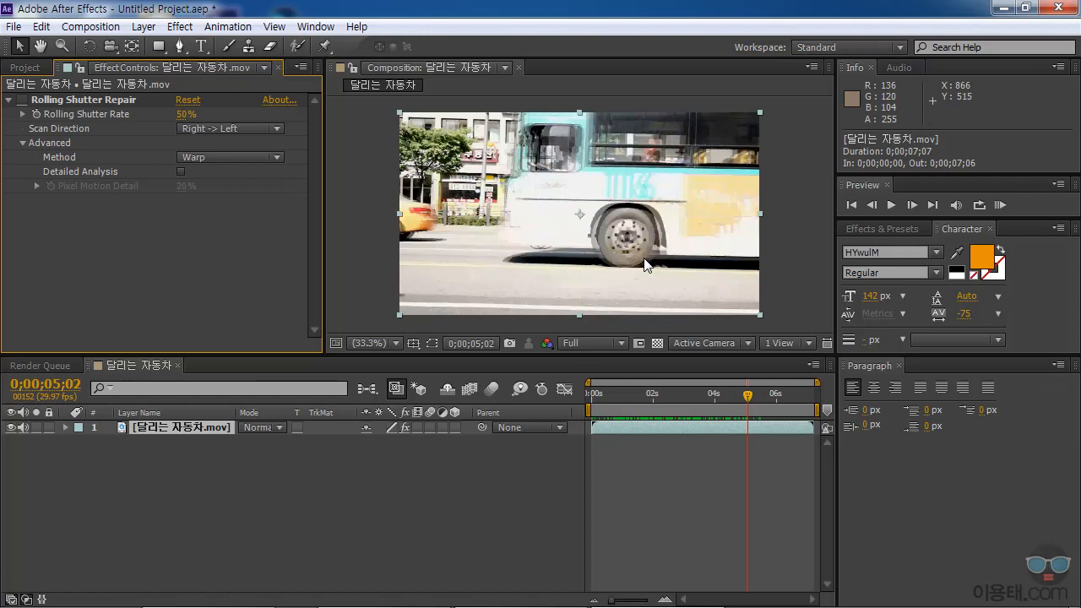
{"action": "left_click", "coordinate": [22, 100]}
{"action": "left_click", "coordinate": [23, 100]}
{"action": "left_click", "coordinate": [22, 100]}
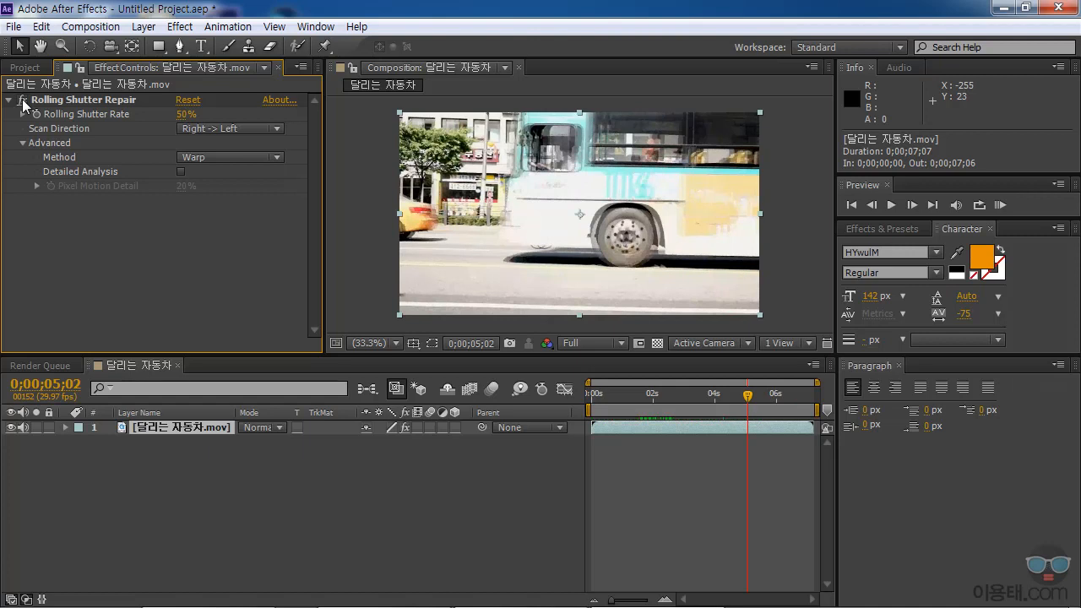
{"action": "left_click", "coordinate": [23, 100]}
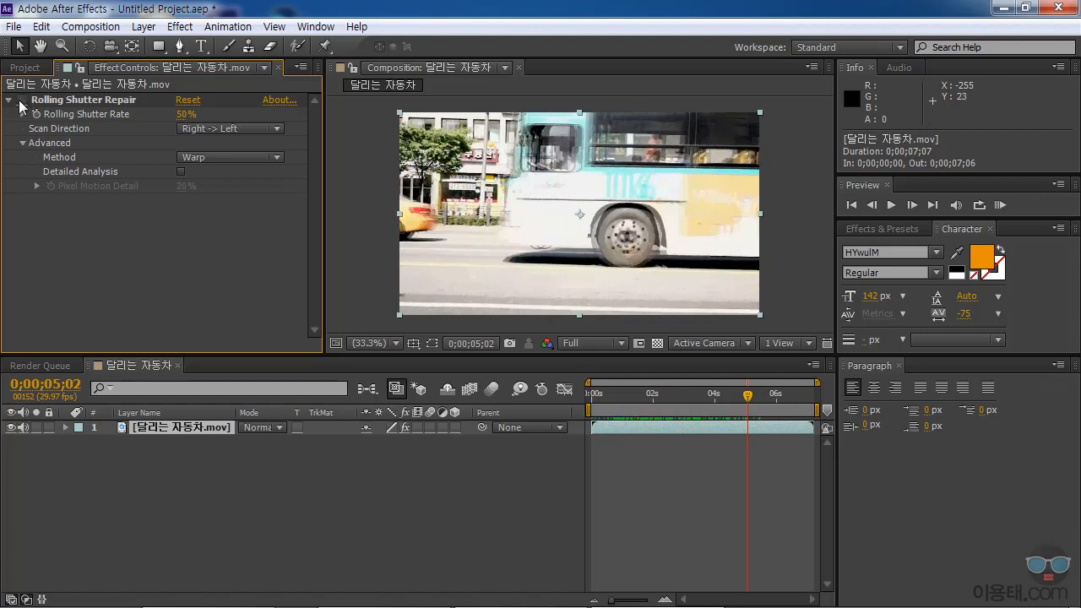
{"action": "left_click", "coordinate": [23, 101]}
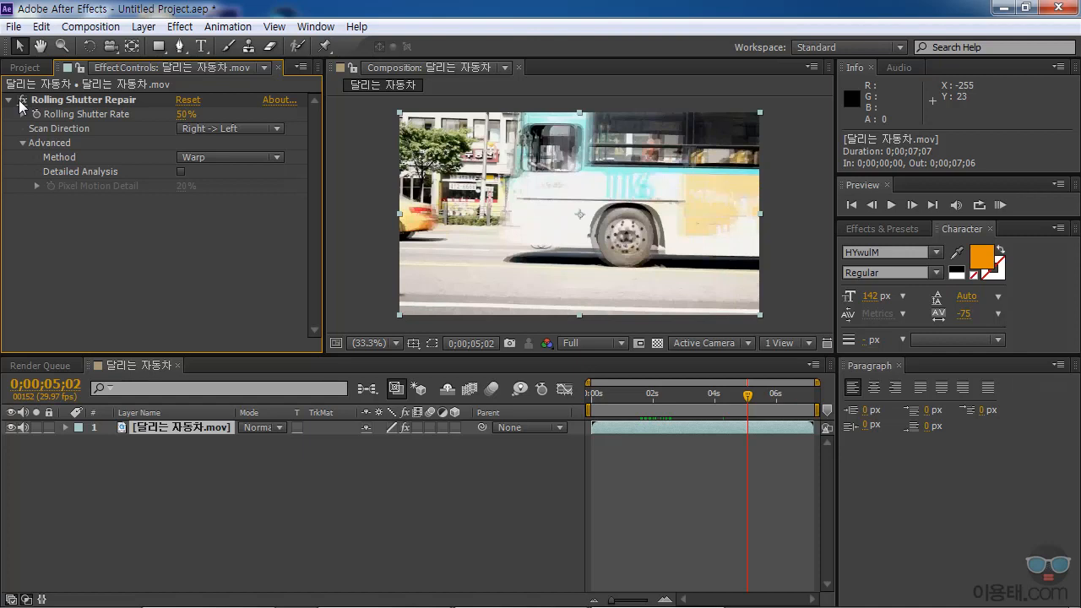
Set the Rolling Shutter Repair method to Pixel Motion
{"action": "left_click", "coordinate": [238, 158]}
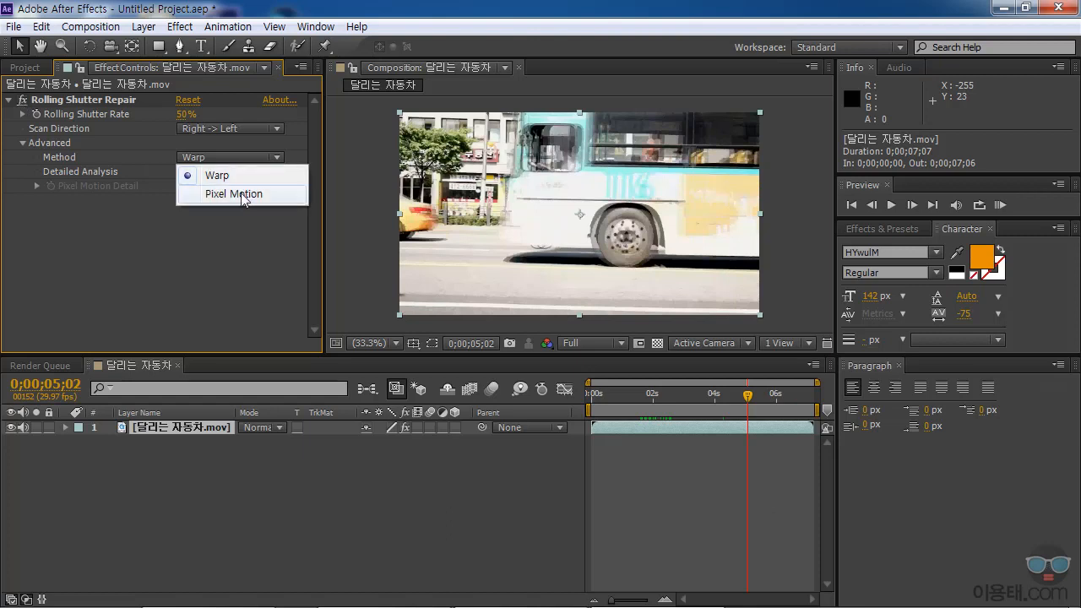
{"action": "left_click", "coordinate": [241, 193]}
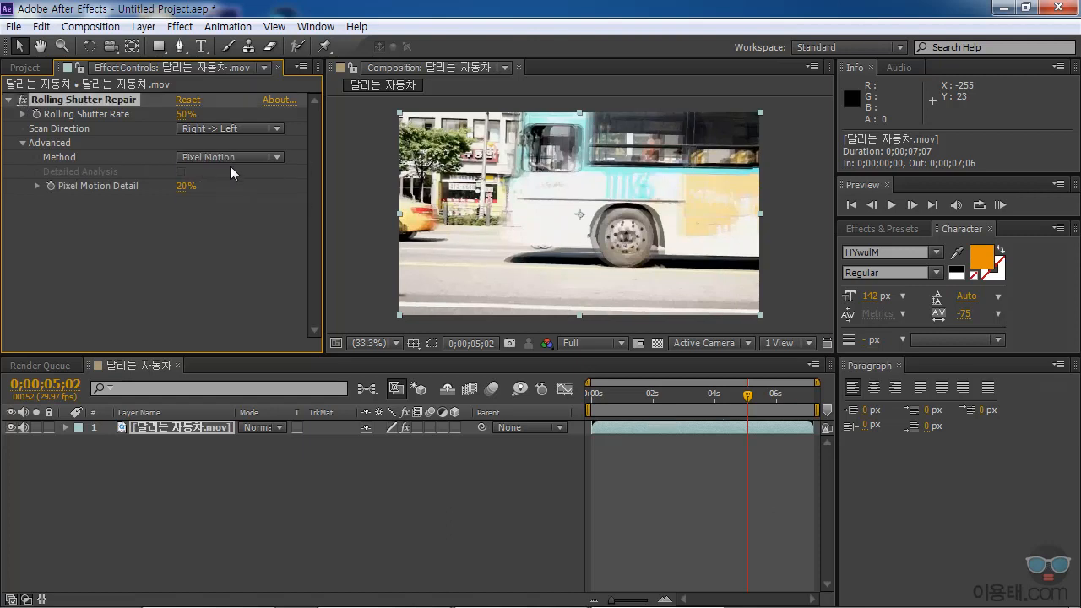
{"action": "left_click", "coordinate": [233, 158]}
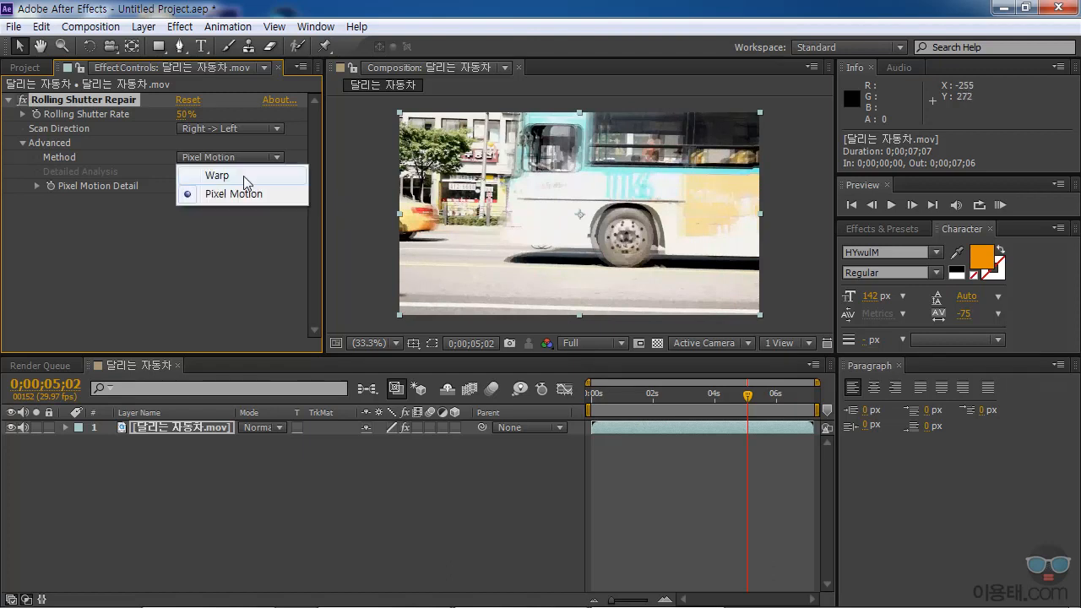
{"action": "left_click", "coordinate": [244, 234]}
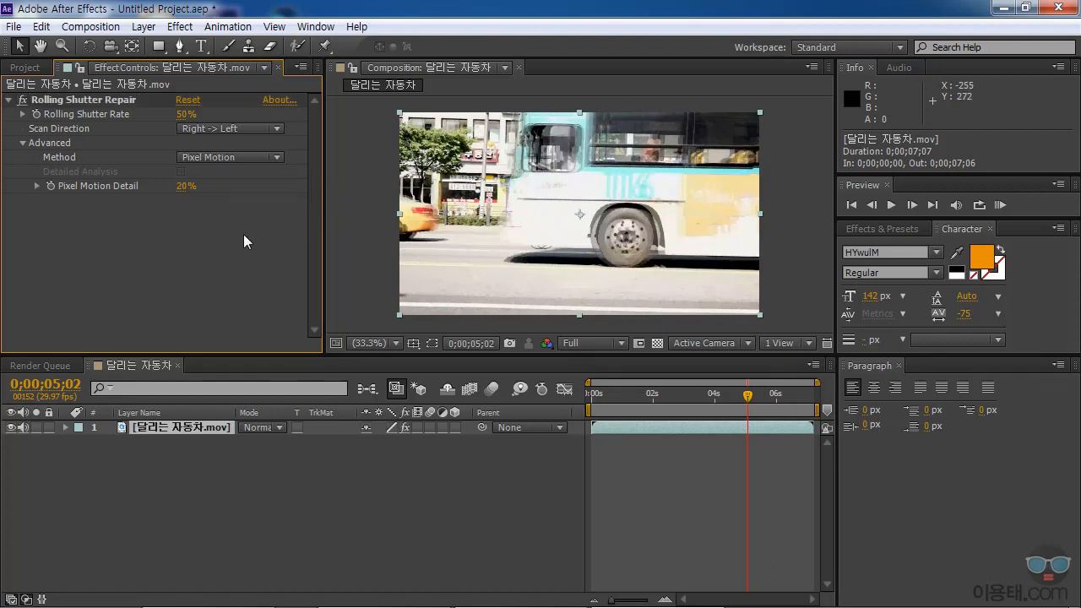
Toggle the effect off and on several times to compare the Pixel Motion correction with the original bus frame
{"action": "left_click", "coordinate": [23, 100]}
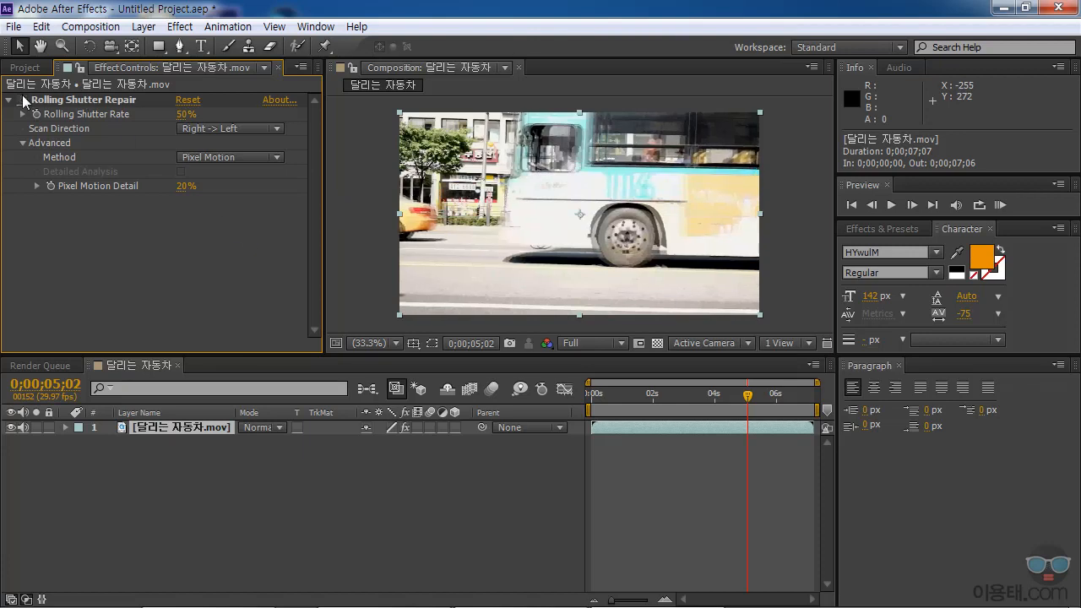
{"action": "left_click", "coordinate": [22, 99]}
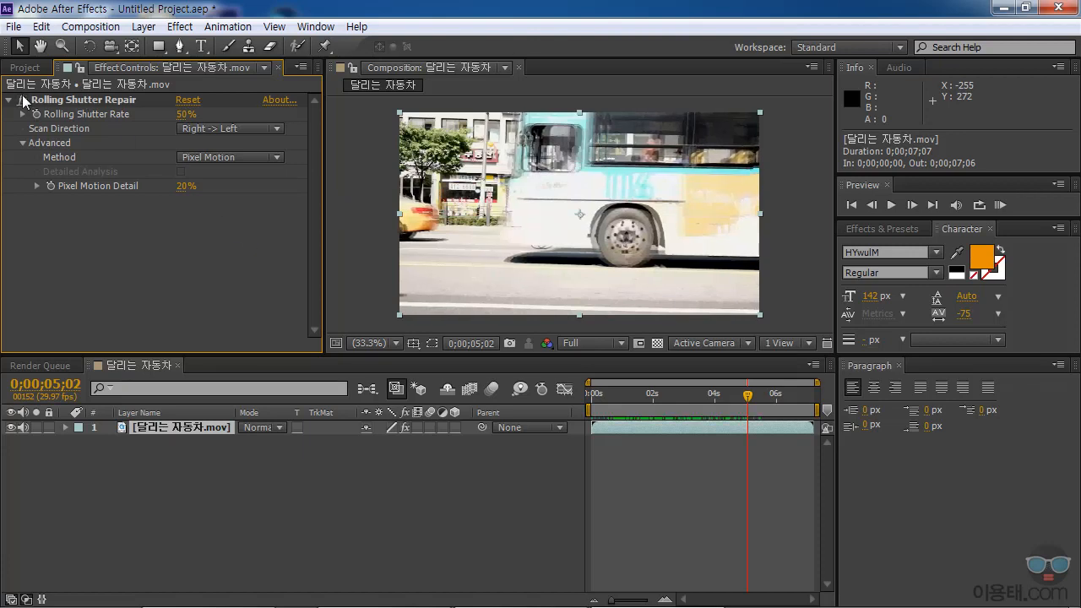
{"action": "left_click", "coordinate": [23, 100]}
{"action": "left_click", "coordinate": [23, 100]}
{"action": "left_click", "coordinate": [23, 99]}
{"action": "left_click", "coordinate": [23, 99]}
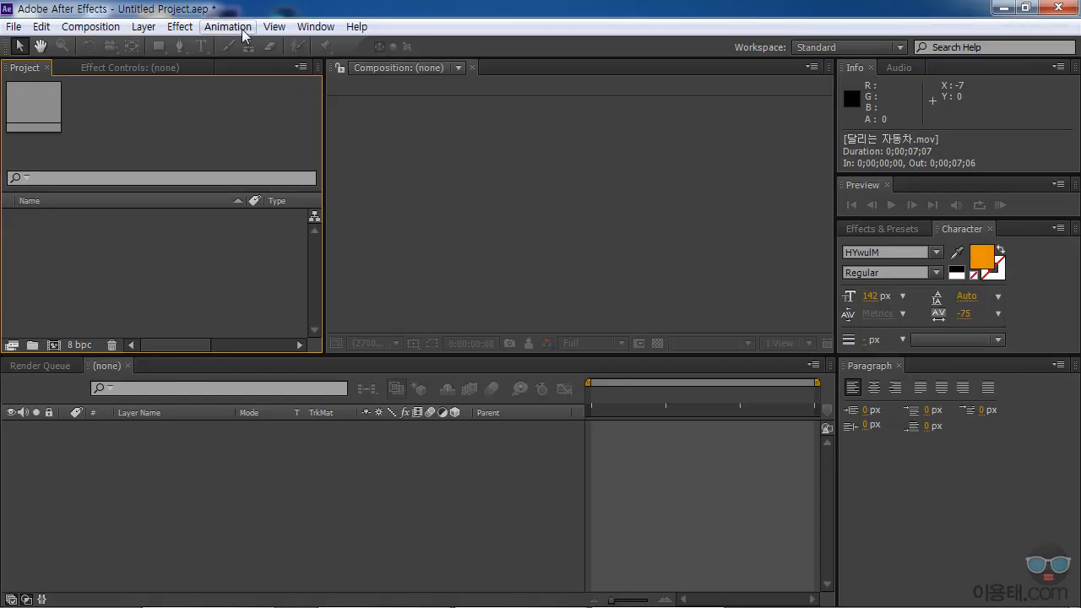
Import the video 자동차.mov and create a new composition from it
{"action": "left_click", "coordinate": [239, 28]}
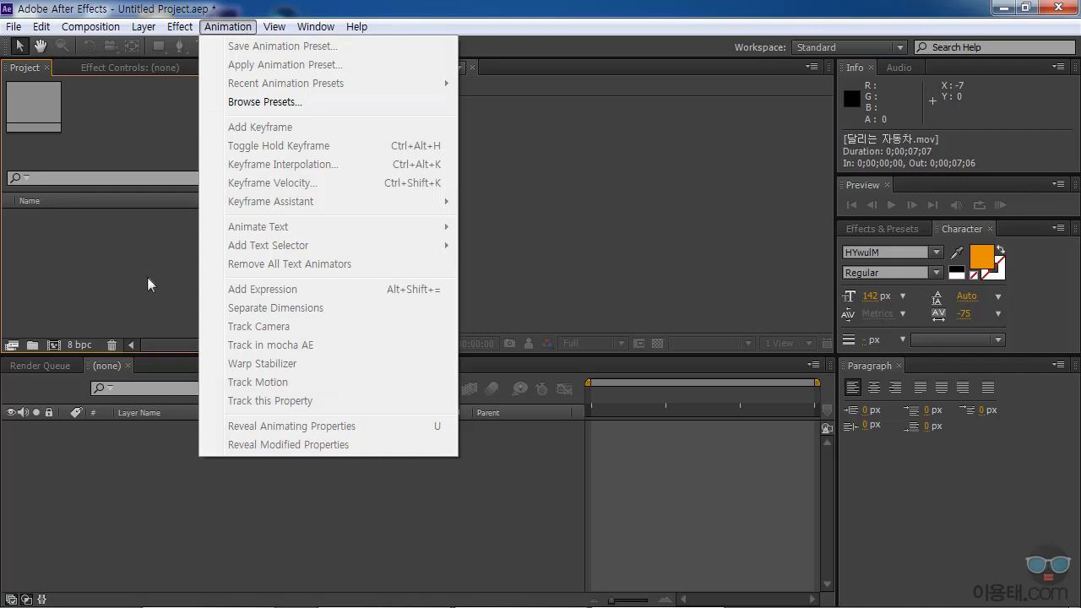
{"action": "left_click", "coordinate": [135, 297]}
{"action": "double_click", "coordinate": [136, 296]}
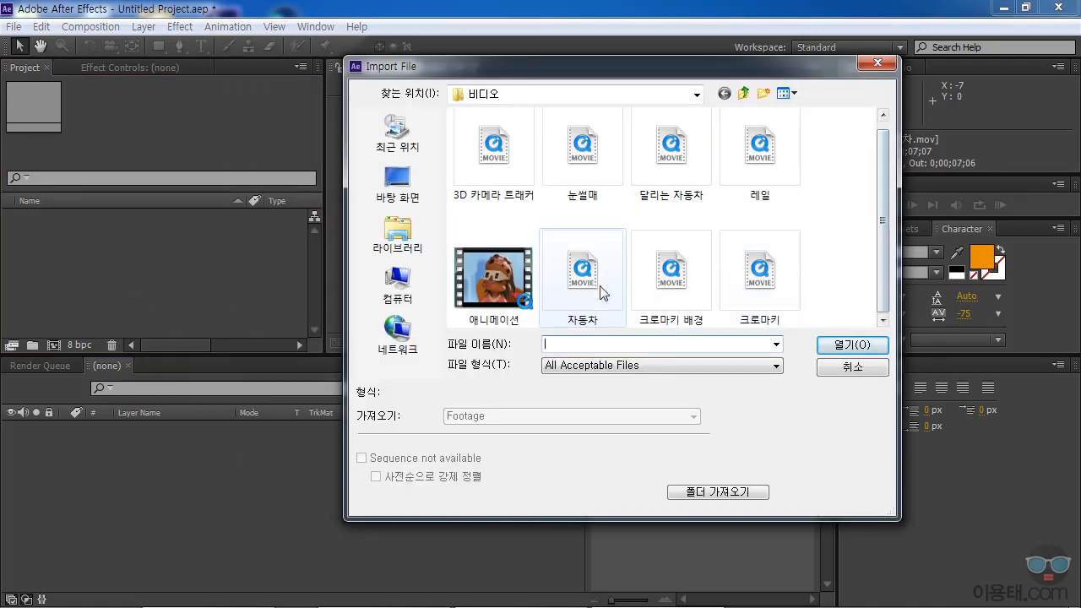
{"action": "double_click", "coordinate": [587, 279]}
{"action": "left_click_drag", "start_coordinate": [23, 218], "coordinate": [131, 490]}
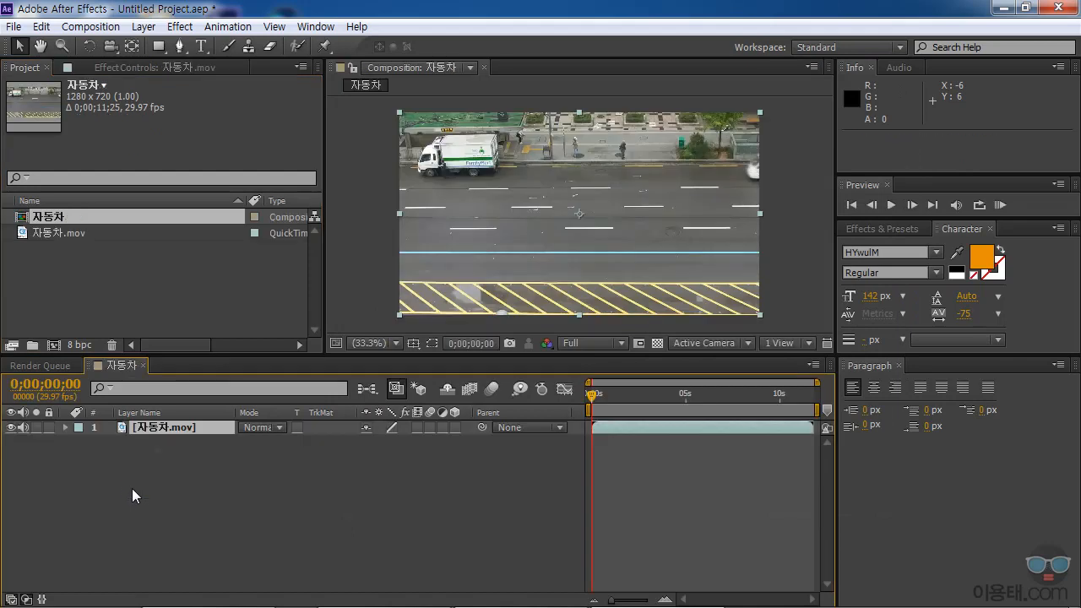
Send the 자동차.mov layer to mocha AE for tracking, postponing registration and accepting the default preferences
{"action": "left_click", "coordinate": [167, 428]}
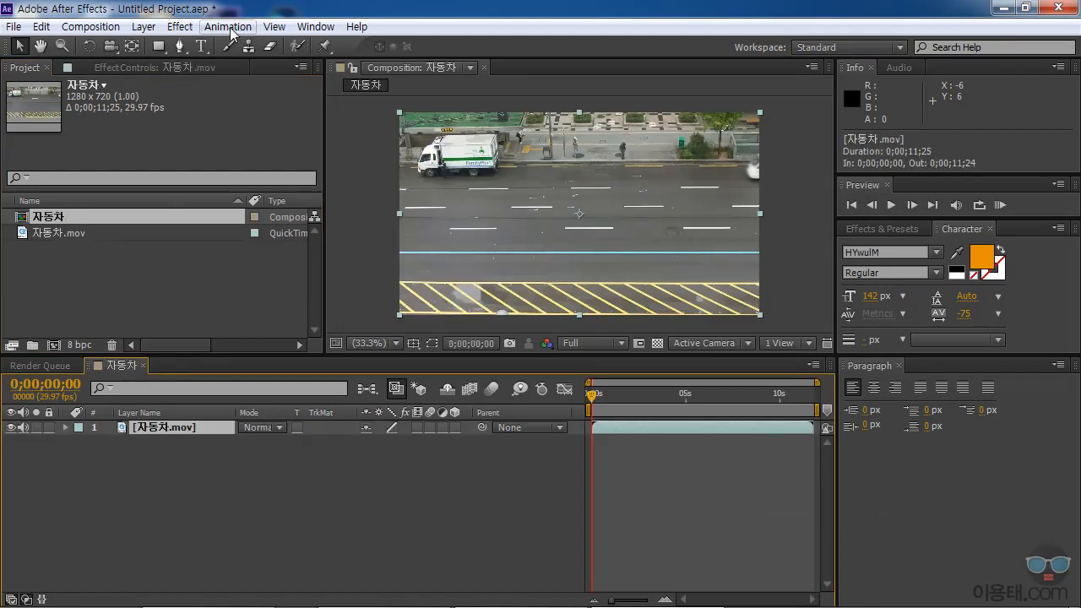
{"action": "left_click", "coordinate": [230, 27]}
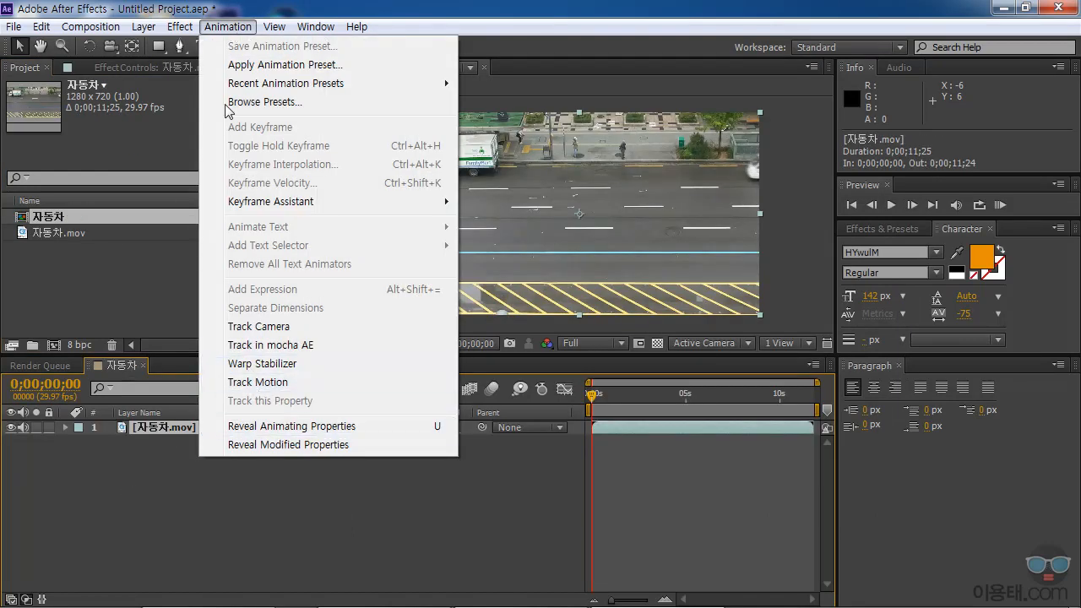
{"action": "left_click", "coordinate": [292, 346]}
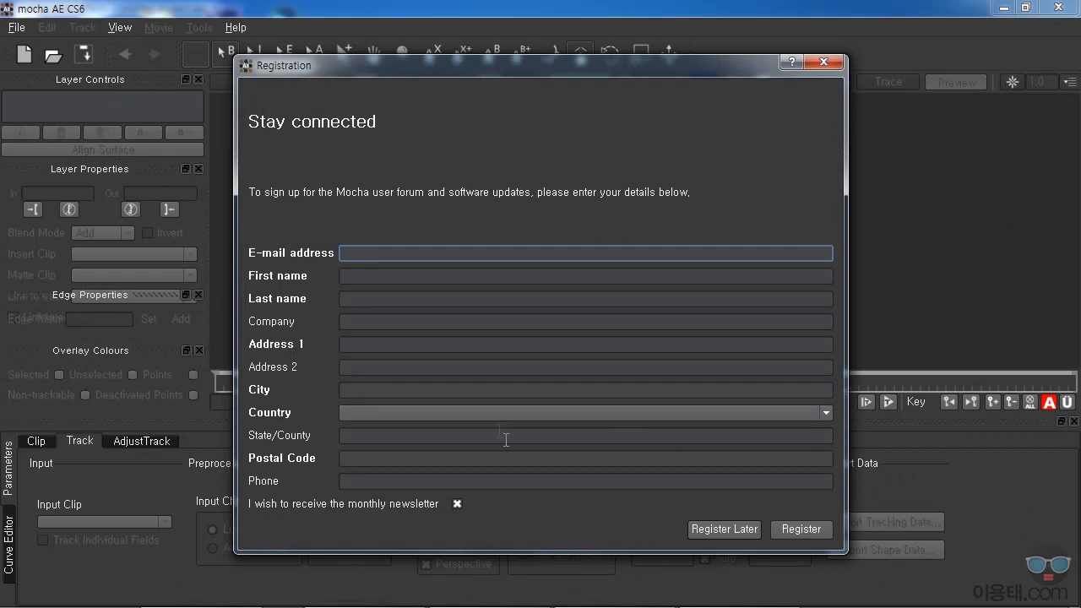
{"action": "left_click", "coordinate": [713, 530]}
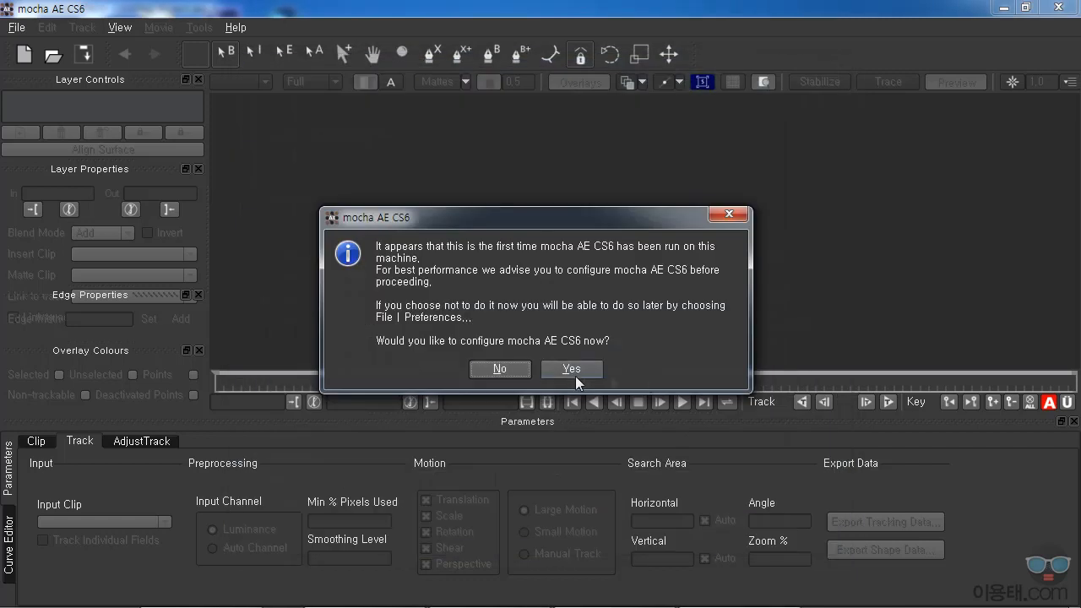
{"action": "left_click", "coordinate": [573, 369]}
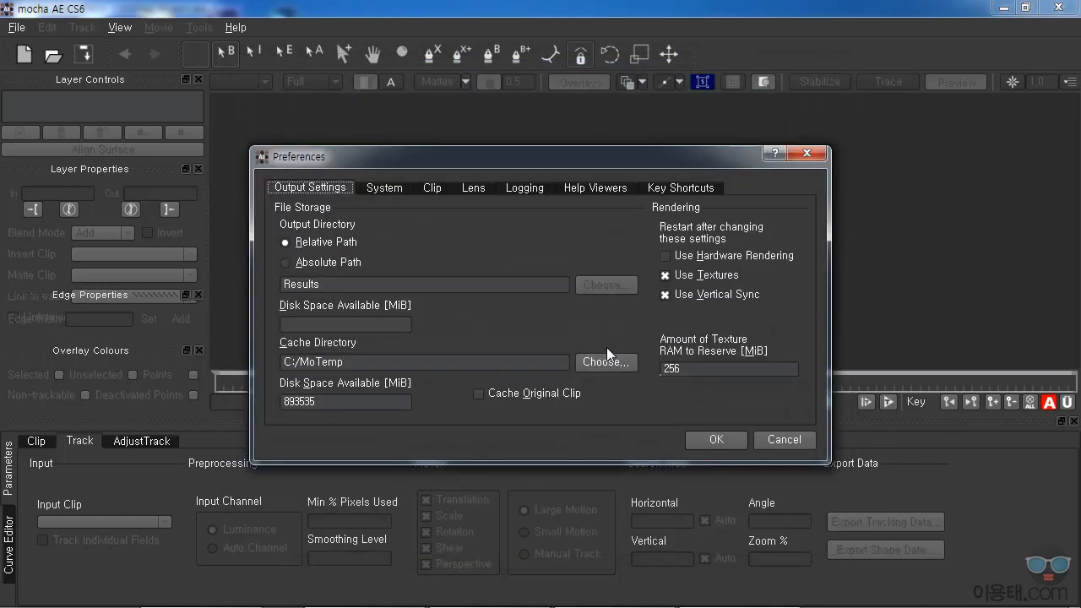
{"action": "left_click", "coordinate": [719, 437]}
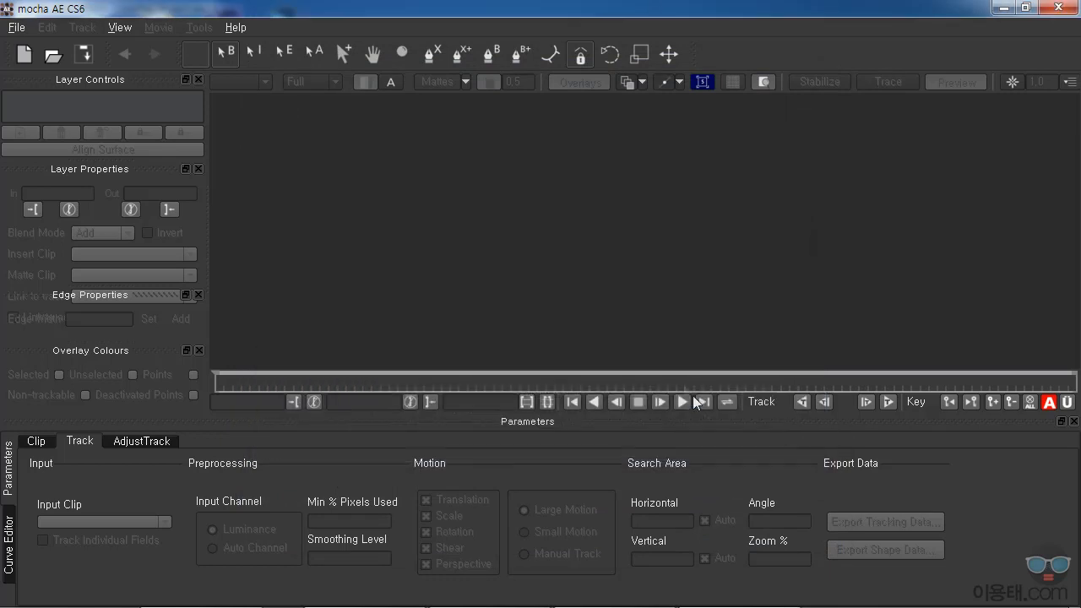
Create the mocha AE project for the 자동차 clip and scrub through its frames
{"action": "left_click", "coordinate": [688, 474]}
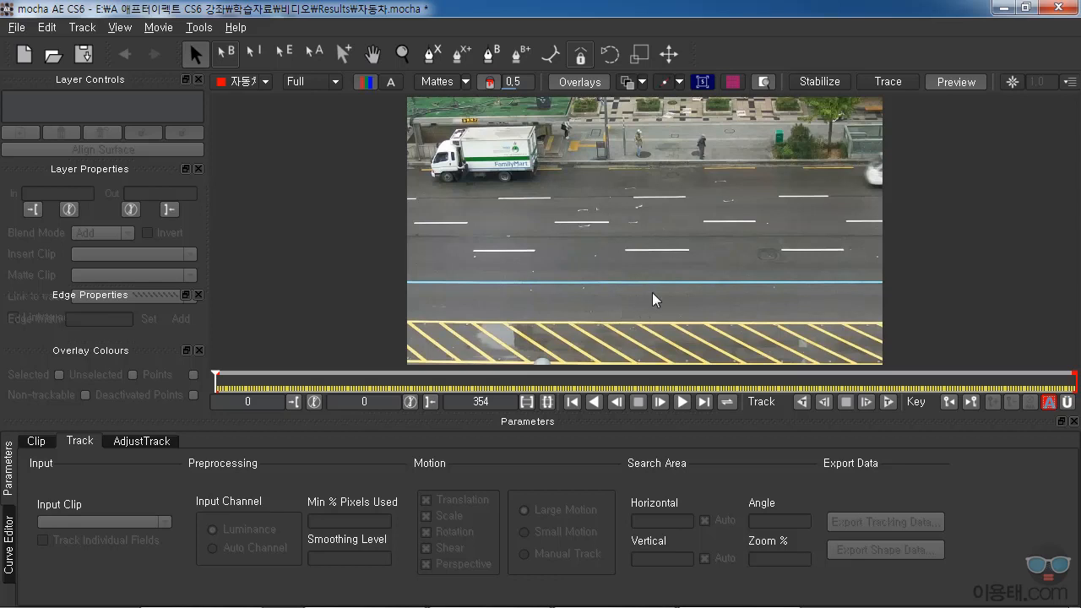
{"action": "left_click", "coordinate": [359, 375]}
{"action": "left_click_drag", "start_coordinate": [358, 377], "coordinate": [433, 379]}
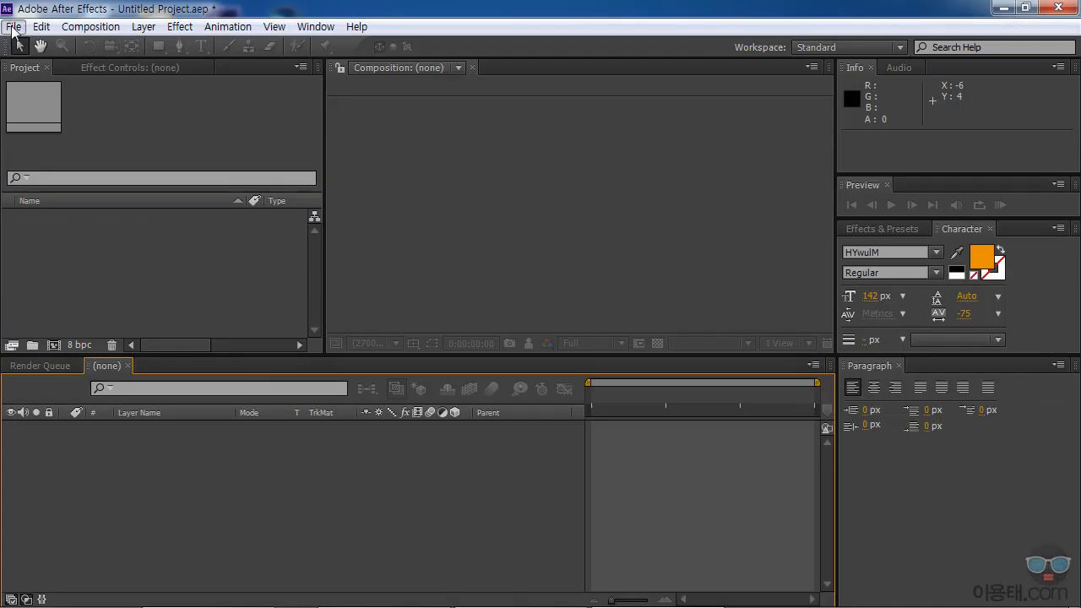
Switch to After Effects and open the Pro Import After Effects option for importing external project files
{"action": "left_click", "coordinate": [13, 27]}
{"action": "mouse_move", "coordinate": [52, 229]}
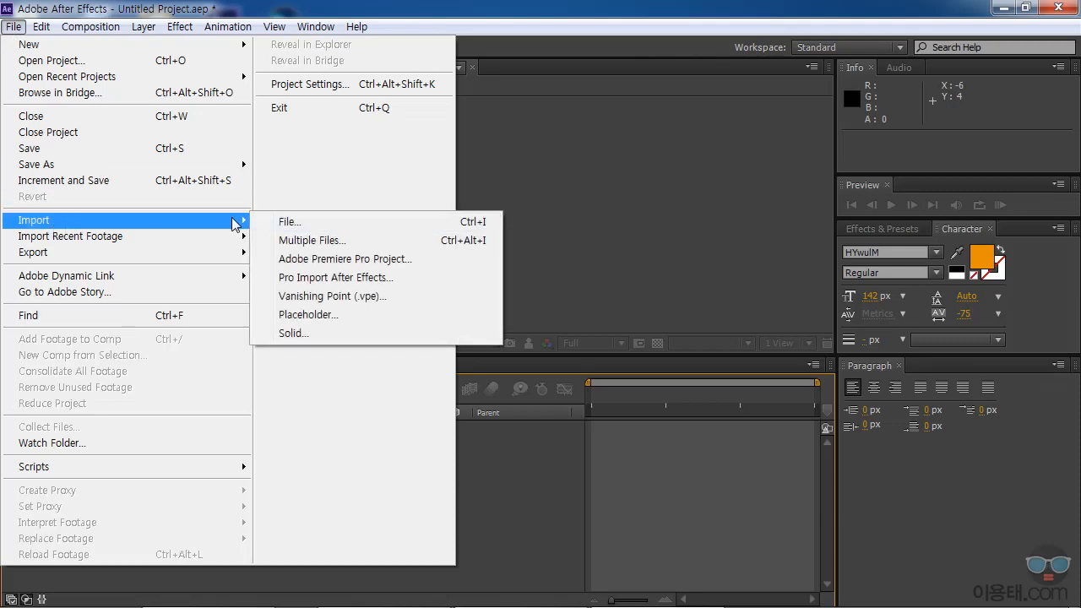
{"action": "left_click", "coordinate": [365, 282]}
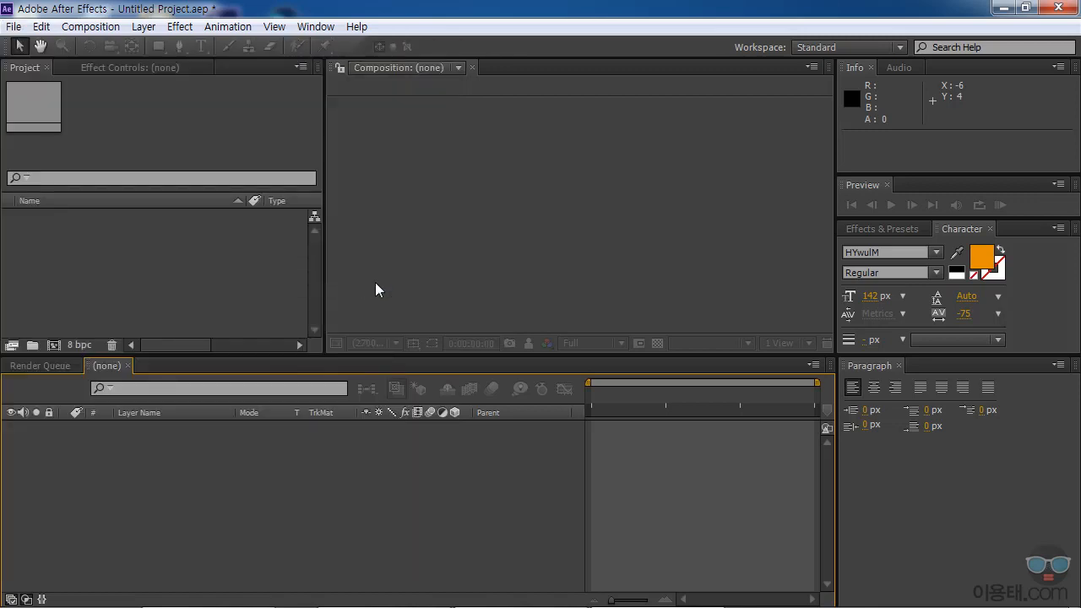